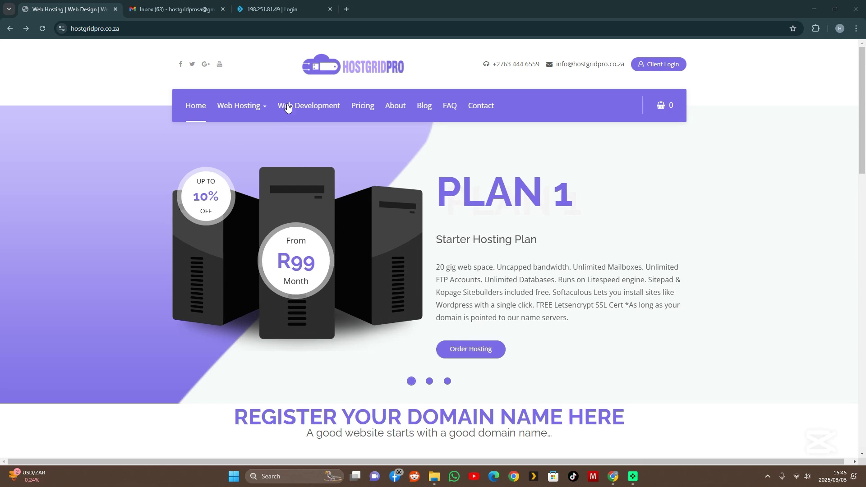
Step: Copy the domain name macbrightmarketplace.co.za from the 'Register your domain name here' search box
{"action": "left_click_drag", "start_coordinate": [119, 29], "coordinate": [70, 28]}
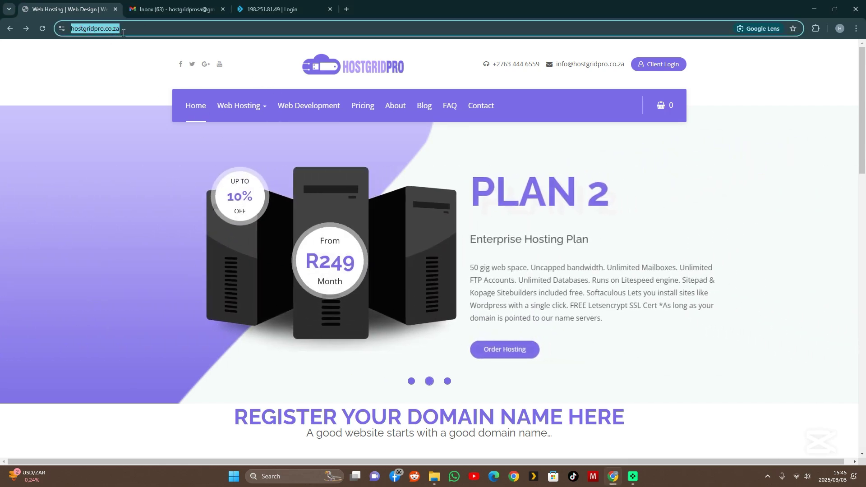
{"action": "scroll", "coordinate": [360, 198], "scroll_direction": "down", "scroll_amount": 1}
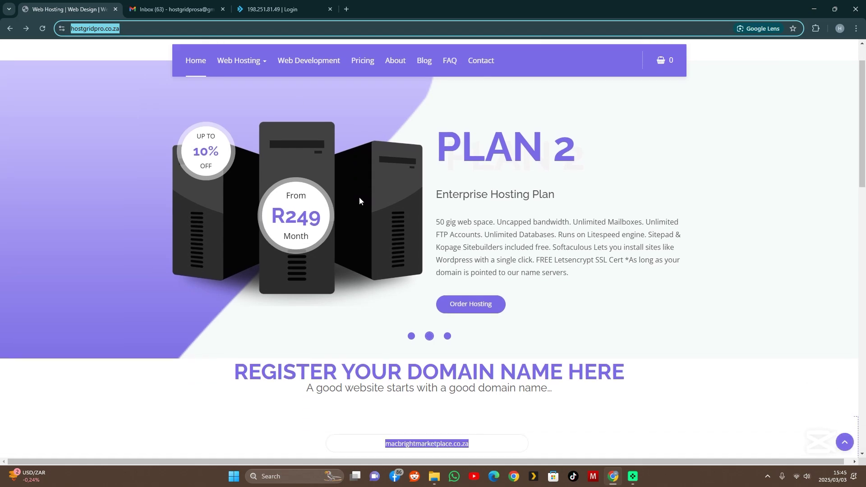
{"action": "scroll", "coordinate": [359, 196], "scroll_direction": "down", "scroll_amount": 4}
{"action": "left_click", "coordinate": [428, 263]}
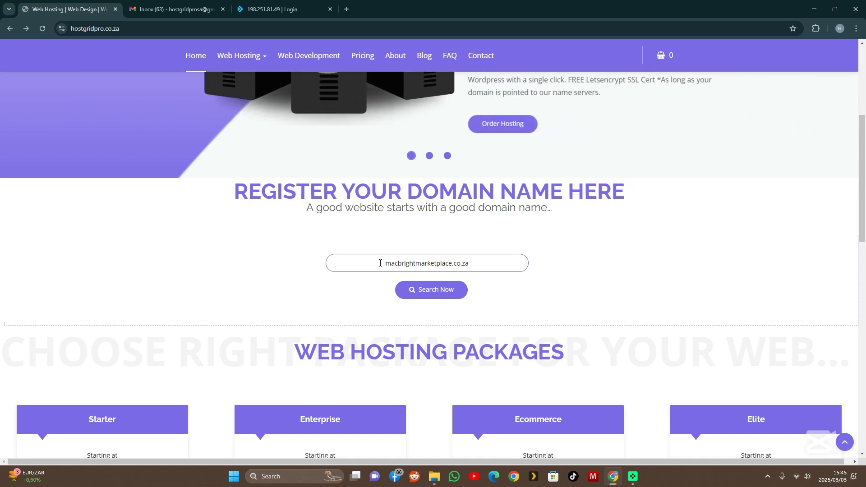
{"action": "left_click_drag", "start_coordinate": [385, 266], "coordinate": [467, 263]}
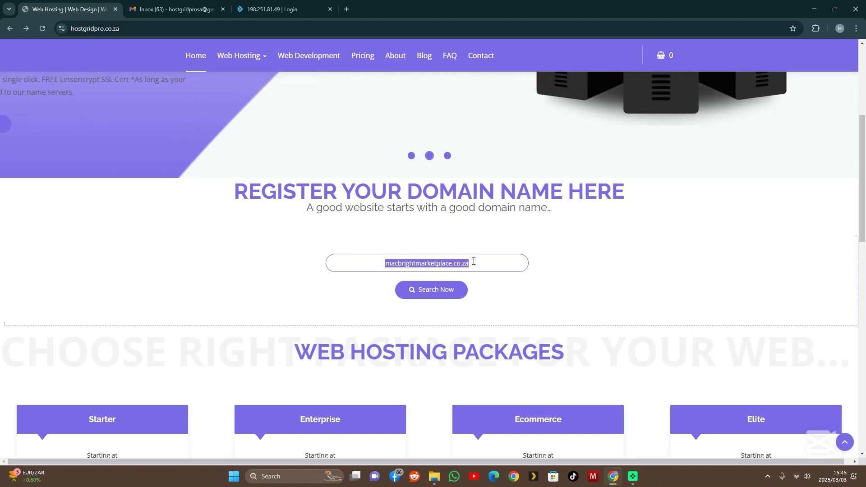
{"action": "right_click", "coordinate": [466, 264]}
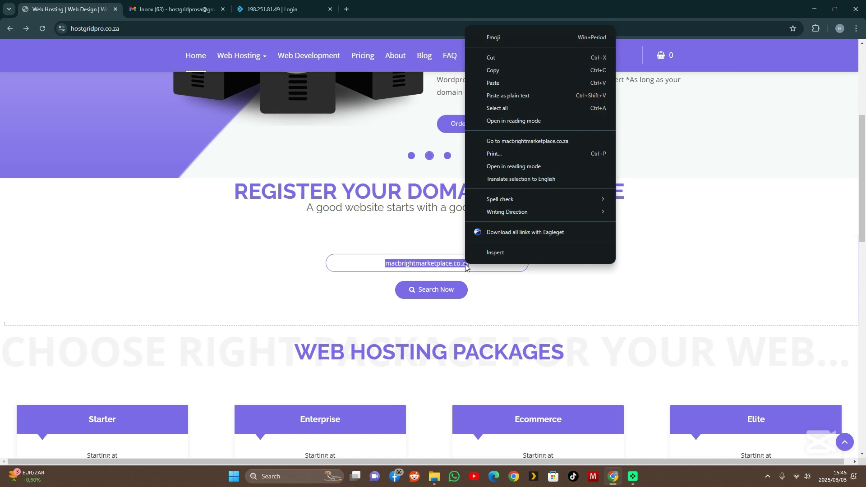
{"action": "left_click", "coordinate": [529, 70]}
Step: Search for macbrightmarketplace.co.za on the Register Domain page and find it already registered
{"action": "left_click", "coordinate": [425, 292]}
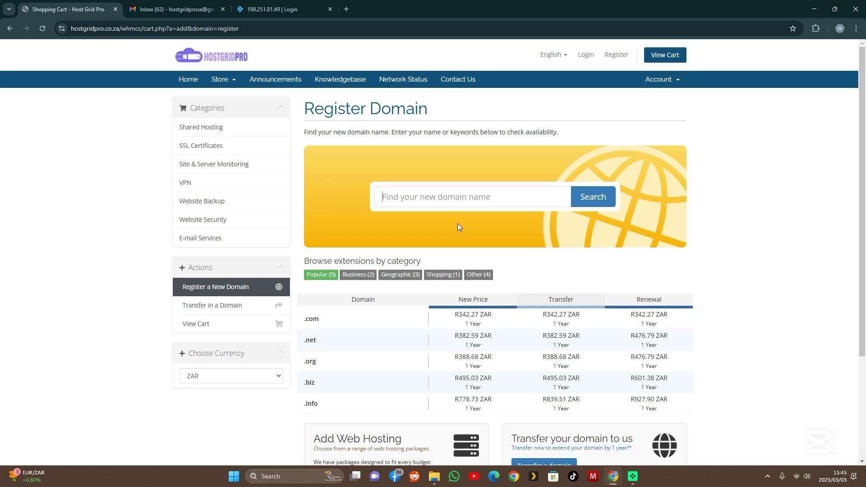
{"action": "type", "text": "macbrightmarketplace.co.za"}
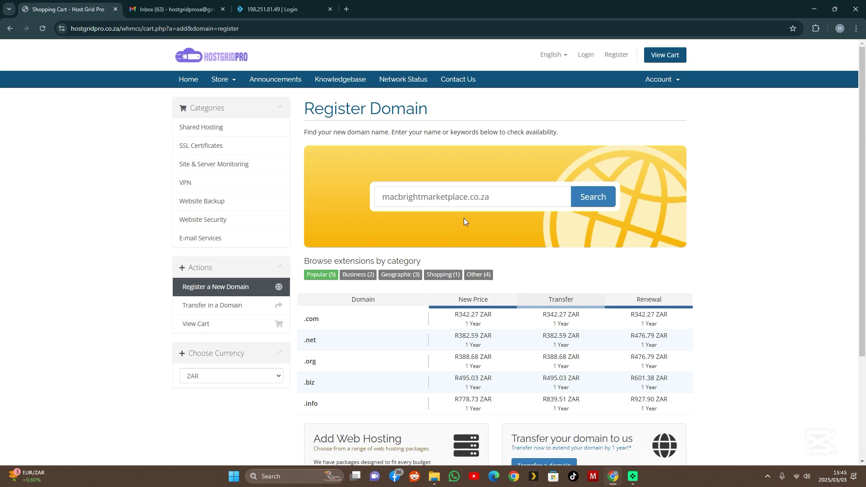
{"action": "left_click", "coordinate": [589, 198]}
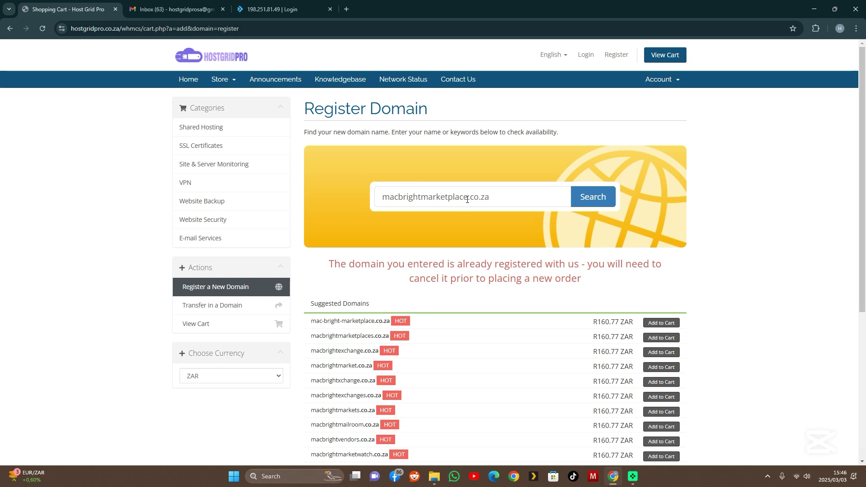
Step: Check availability of macbrightmarket.co.za, shortened from the registered domain
{"action": "key", "text": "BackSpace"}
{"action": "key", "text": "BackSpace"}
{"action": "key", "text": "BackSpace"}
{"action": "key", "text": "BackSpace"}
{"action": "key", "text": "BackSpace"}
{"action": "left_click", "coordinate": [593, 196]}
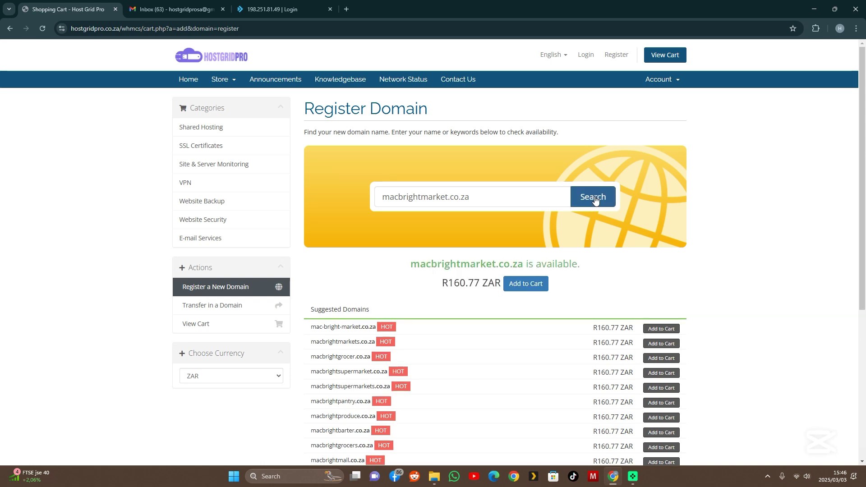
{"action": "scroll", "coordinate": [551, 260], "scroll_direction": "down", "scroll_amount": 1}
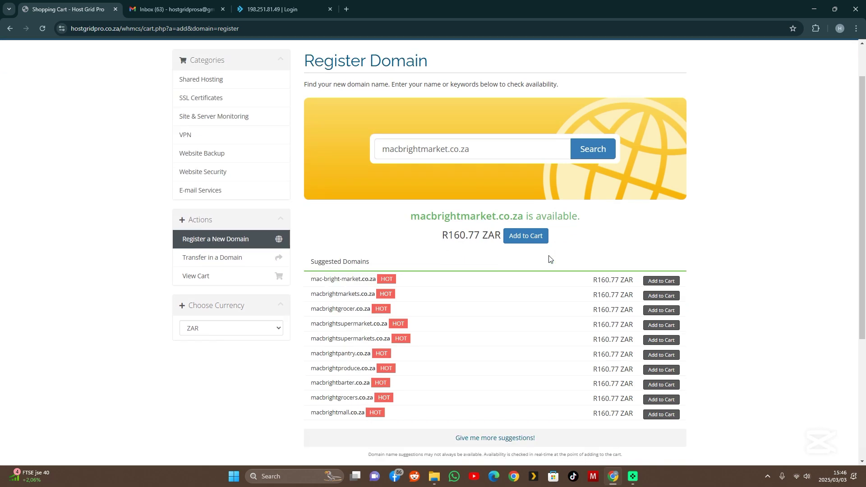
{"action": "scroll", "coordinate": [551, 260], "scroll_direction": "down", "scroll_amount": 1}
{"action": "scroll", "coordinate": [495, 110], "scroll_direction": "up", "scroll_amount": 2}
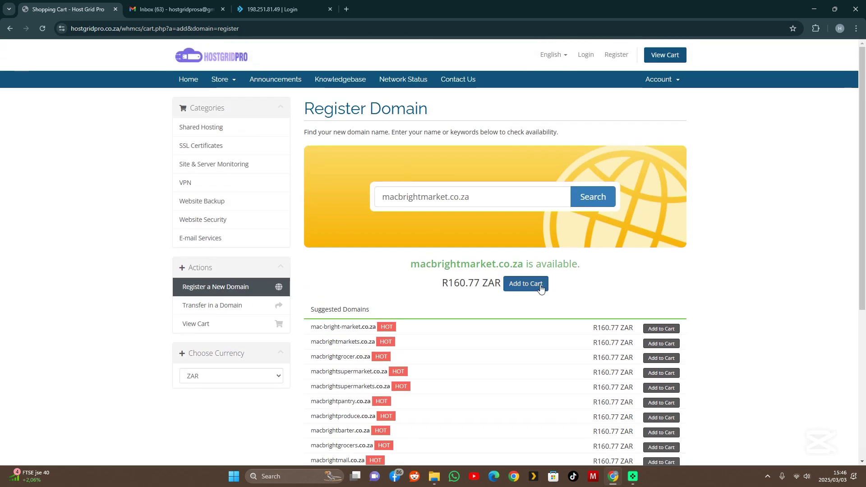
{"action": "scroll", "coordinate": [360, 243], "scroll_direction": "down", "scroll_amount": 2}
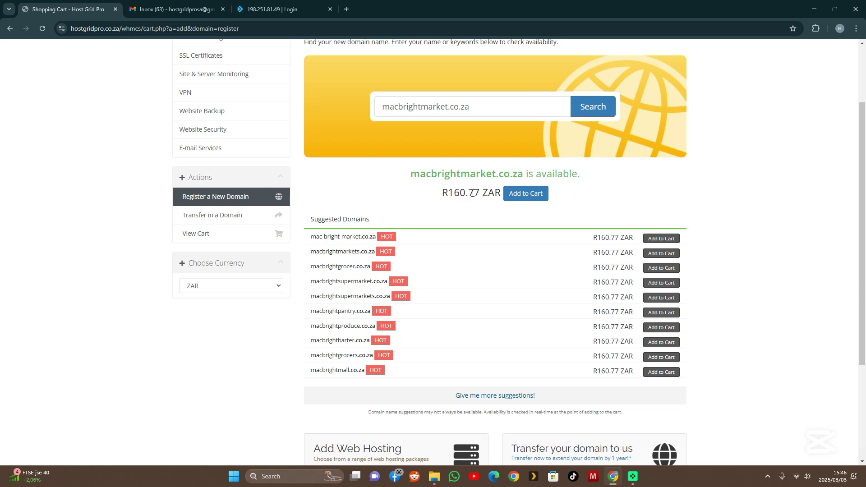
Step: Add the available macbrightmarket.co.za to the cart at R160.77 ZAR
{"action": "left_click", "coordinate": [531, 198]}
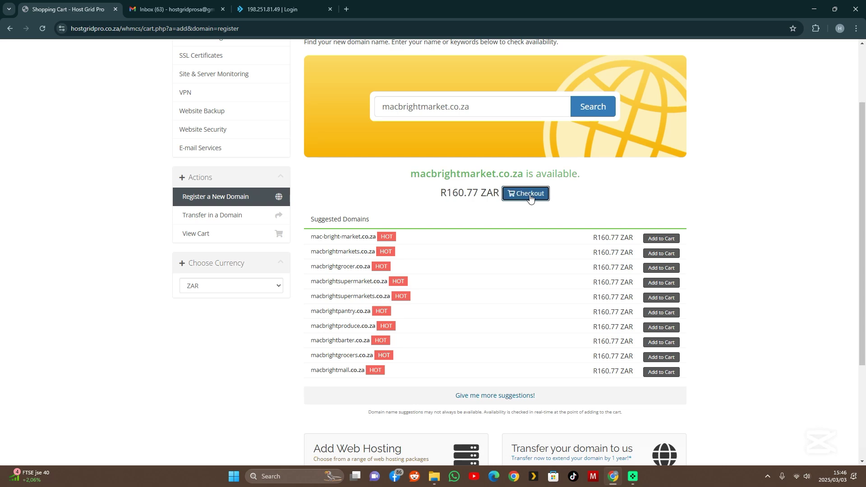
{"action": "scroll", "coordinate": [492, 208], "scroll_direction": "up", "scroll_amount": 3}
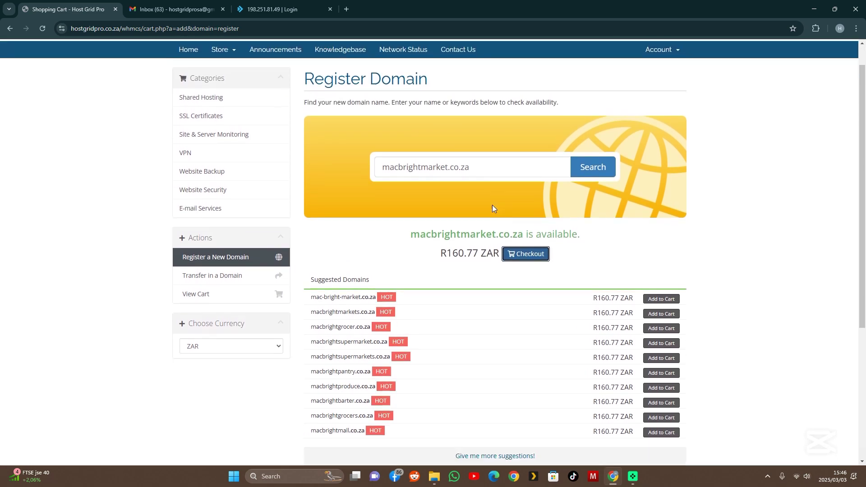
{"action": "scroll", "coordinate": [493, 207], "scroll_direction": "down", "scroll_amount": 3}
{"action": "scroll", "coordinate": [493, 208], "scroll_direction": "up", "scroll_amount": 3}
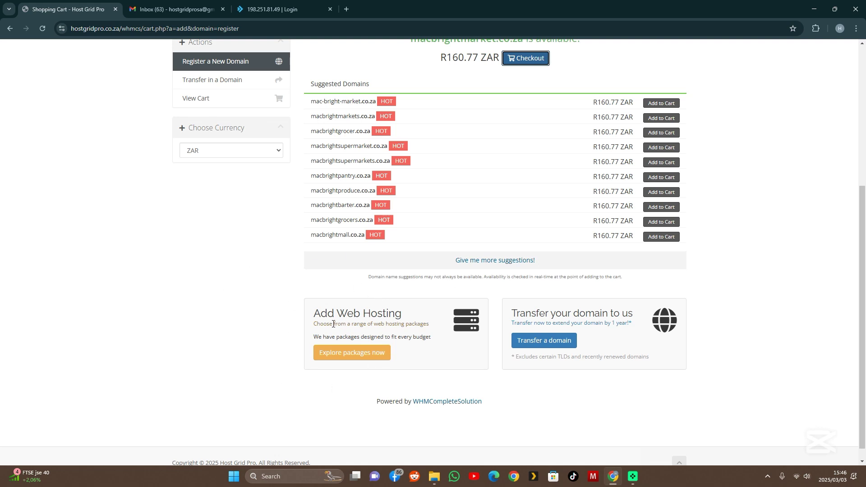
Step: Order the R99.00 ZAR monthly Starter shared hosting package from the hosting packages page
{"action": "left_click", "coordinate": [352, 357]}
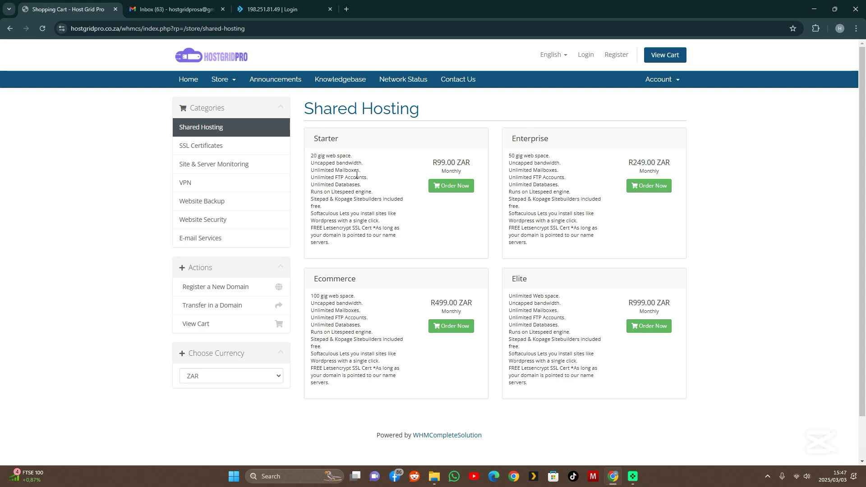
{"action": "left_click", "coordinate": [455, 186]}
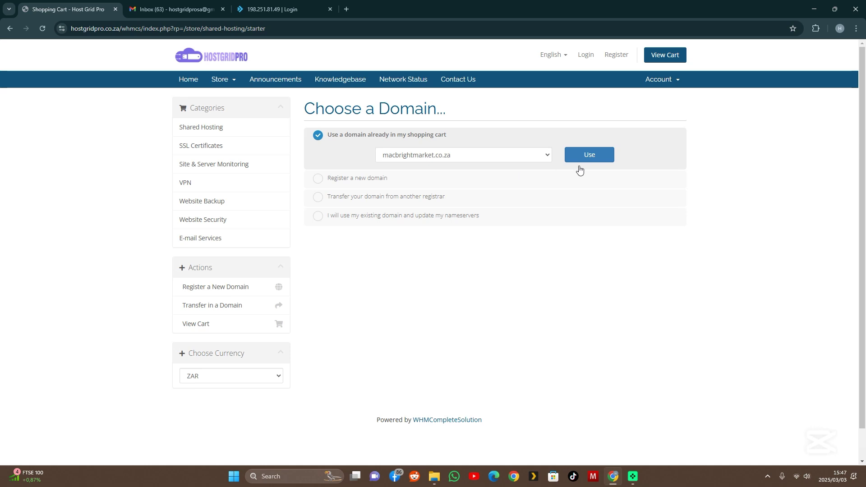
Step: Use macbrightmarket.co.za from the cart as the Starter plan's domain
{"action": "left_click", "coordinate": [583, 152]}
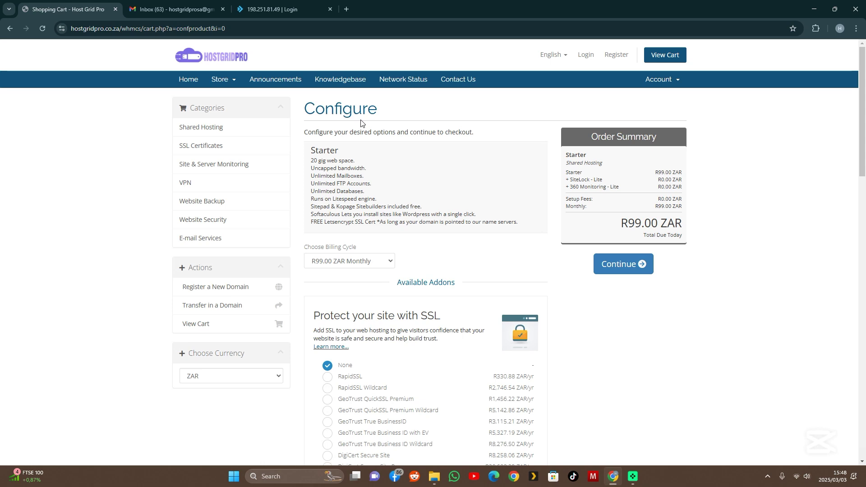
{"action": "scroll", "coordinate": [361, 123], "scroll_direction": "down", "scroll_amount": 2}
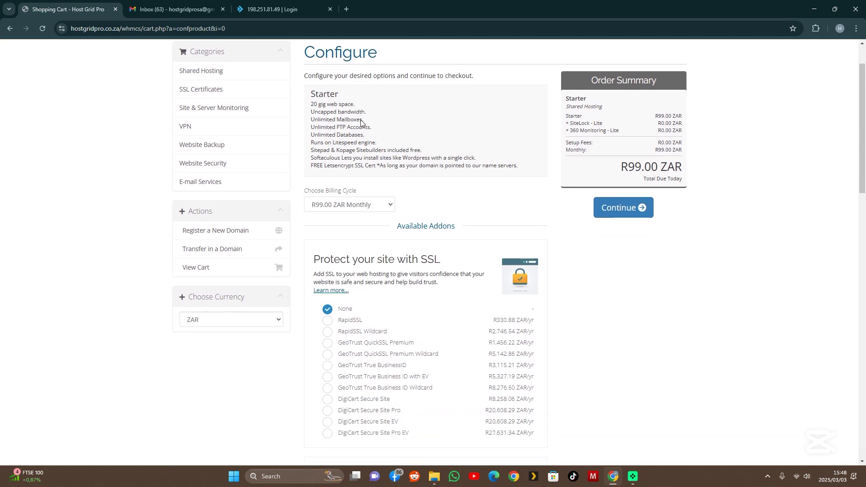
{"action": "scroll", "coordinate": [361, 122], "scroll_direction": "down", "scroll_amount": 6}
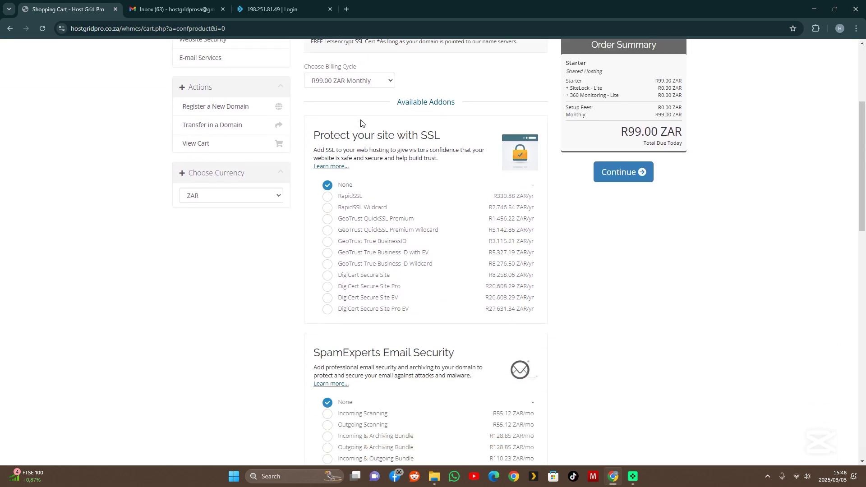
{"action": "scroll", "coordinate": [361, 123], "scroll_direction": "down", "scroll_amount": 10}
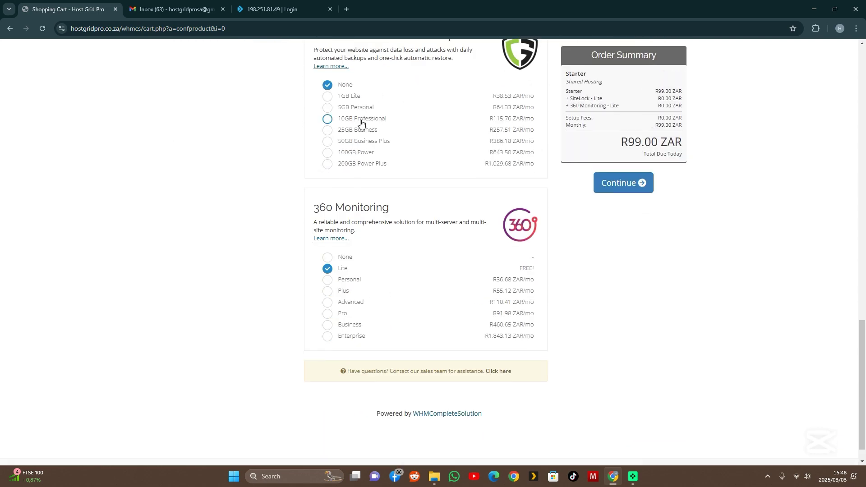
{"action": "scroll", "coordinate": [361, 123], "scroll_direction": "up", "scroll_amount": 16}
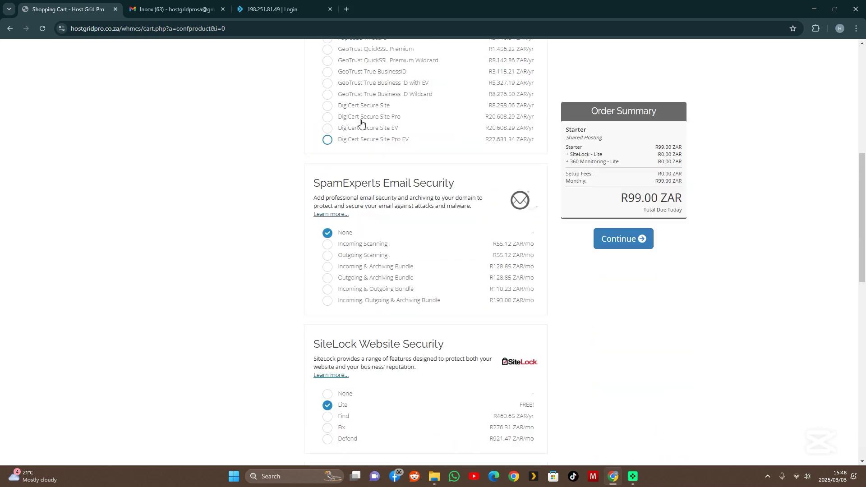
{"action": "scroll", "coordinate": [362, 123], "scroll_direction": "up", "scroll_amount": 3}
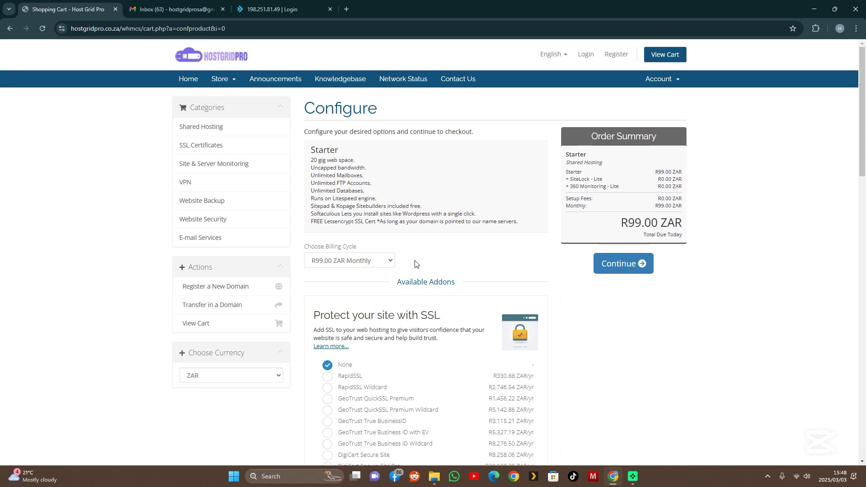
{"action": "scroll", "coordinate": [415, 264], "scroll_direction": "down", "scroll_amount": 2}
{"action": "scroll", "coordinate": [415, 264], "scroll_direction": "down", "scroll_amount": 6}
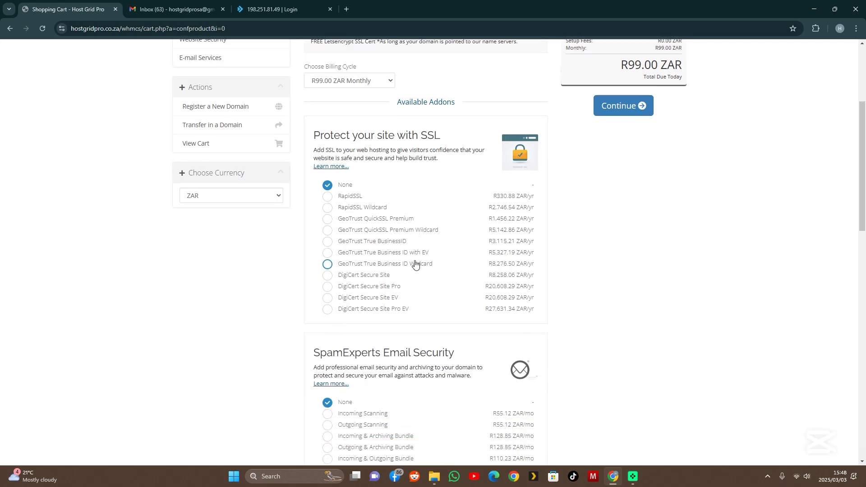
{"action": "scroll", "coordinate": [415, 264], "scroll_direction": "up", "scroll_amount": 3}
{"action": "scroll", "coordinate": [415, 264], "scroll_direction": "up", "scroll_amount": 4}
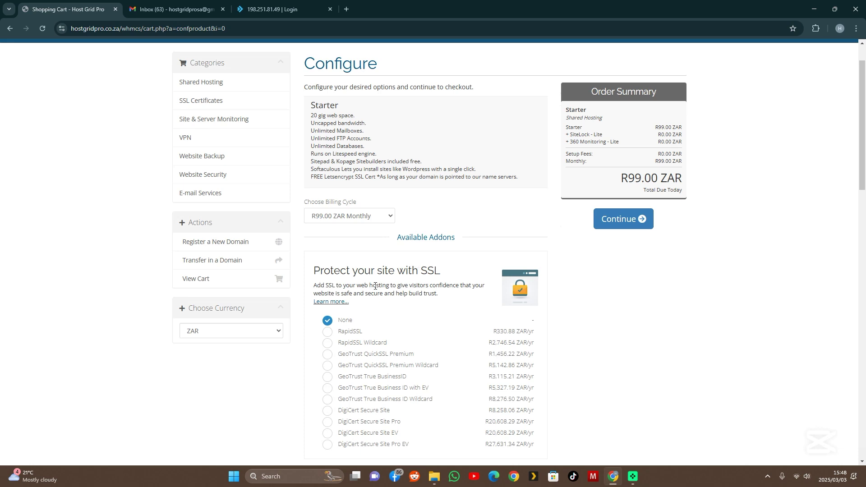
Step: Review the available add-ons, keeping only the free SiteLock Lite and 360 Monitoring Lite
{"action": "scroll", "coordinate": [375, 286], "scroll_direction": "down", "scroll_amount": 3}
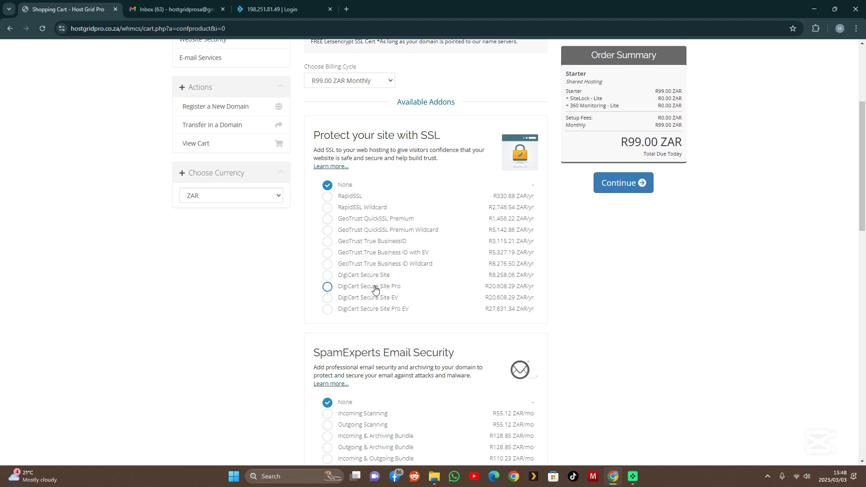
{"action": "scroll", "coordinate": [375, 290], "scroll_direction": "down", "scroll_amount": 2}
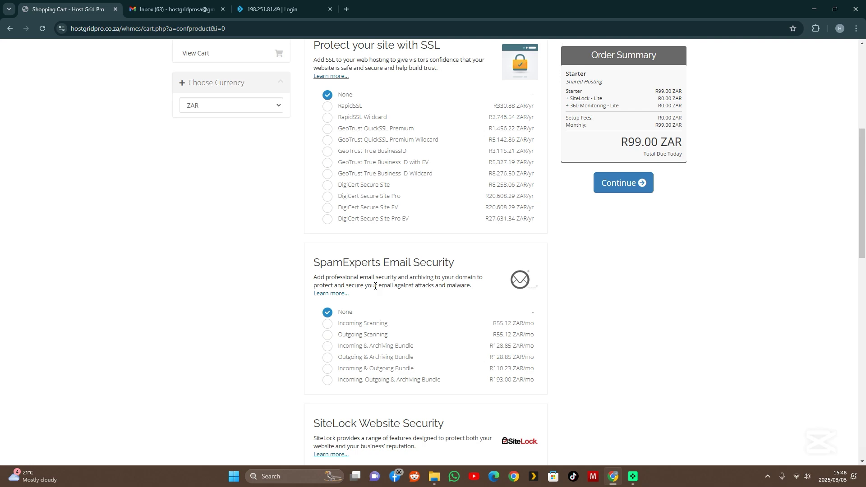
{"action": "scroll", "coordinate": [375, 286], "scroll_direction": "down", "scroll_amount": 4}
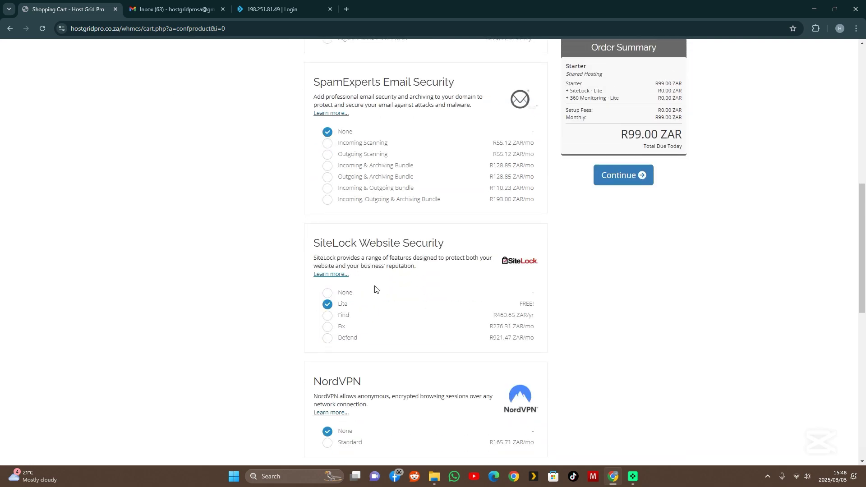
{"action": "scroll", "coordinate": [377, 244], "scroll_direction": "down", "scroll_amount": 6}
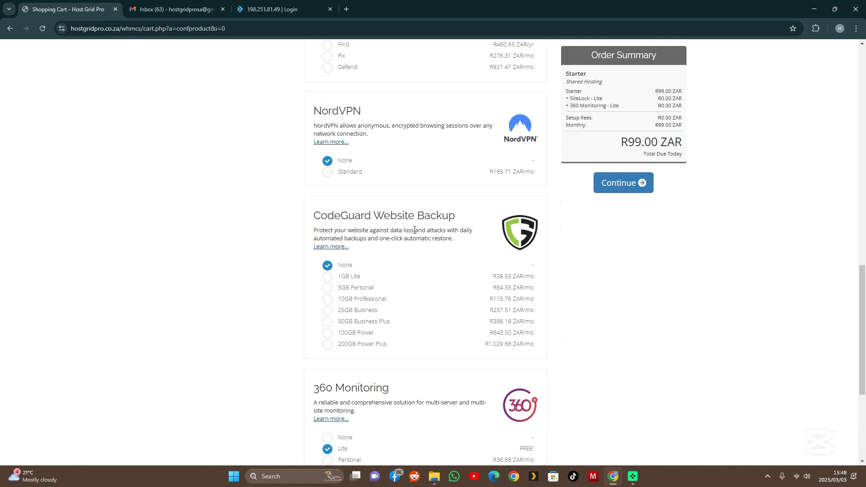
{"action": "scroll", "coordinate": [415, 230], "scroll_direction": "down", "scroll_amount": 2}
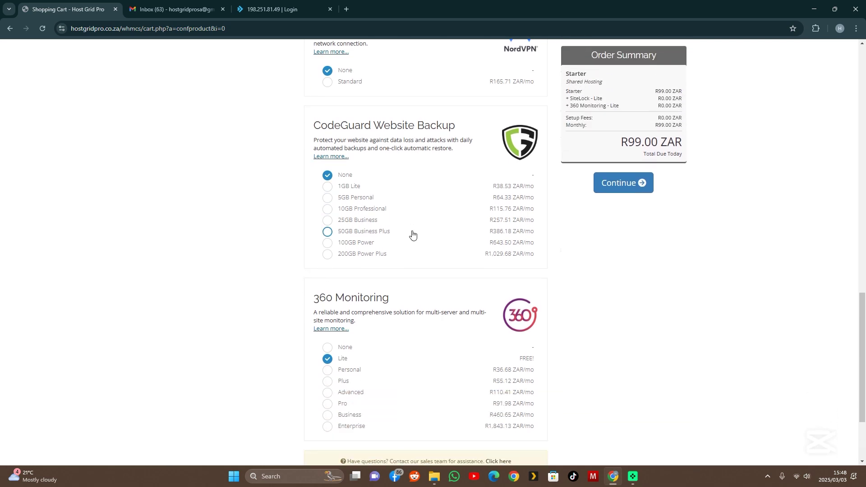
{"action": "scroll", "coordinate": [412, 235], "scroll_direction": "down", "scroll_amount": 3}
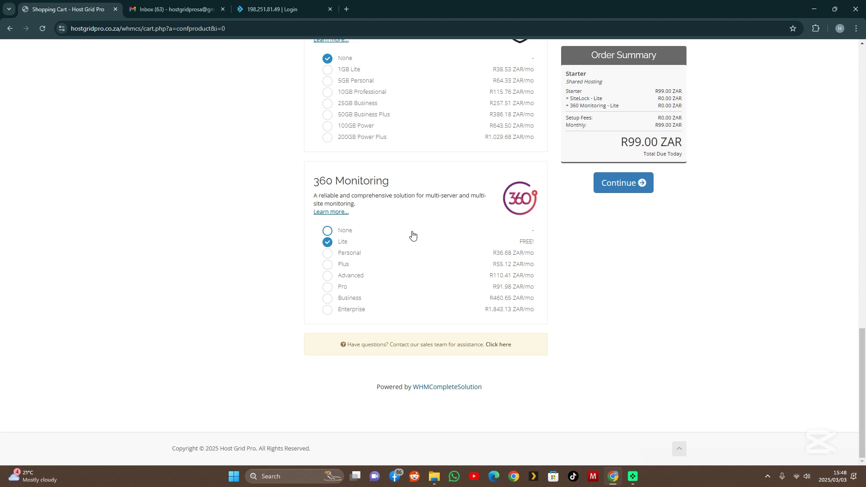
{"action": "scroll", "coordinate": [411, 233], "scroll_direction": "up", "scroll_amount": 10}
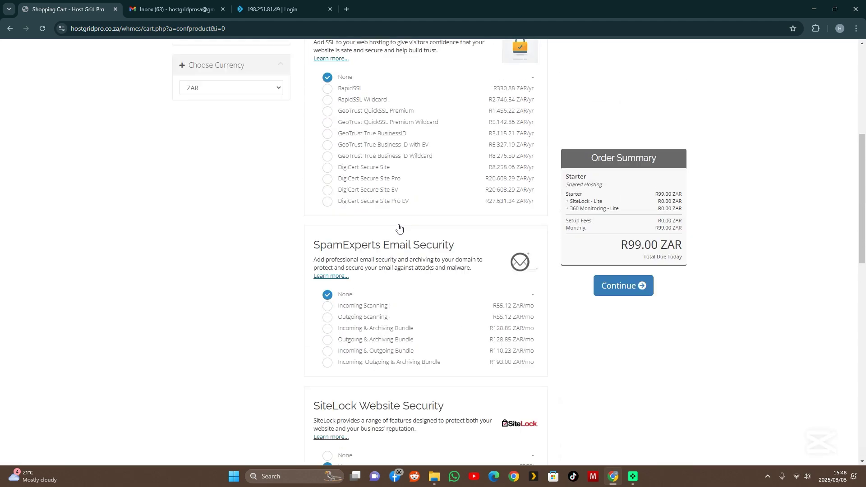
{"action": "scroll", "coordinate": [399, 229], "scroll_direction": "up", "scroll_amount": 4}
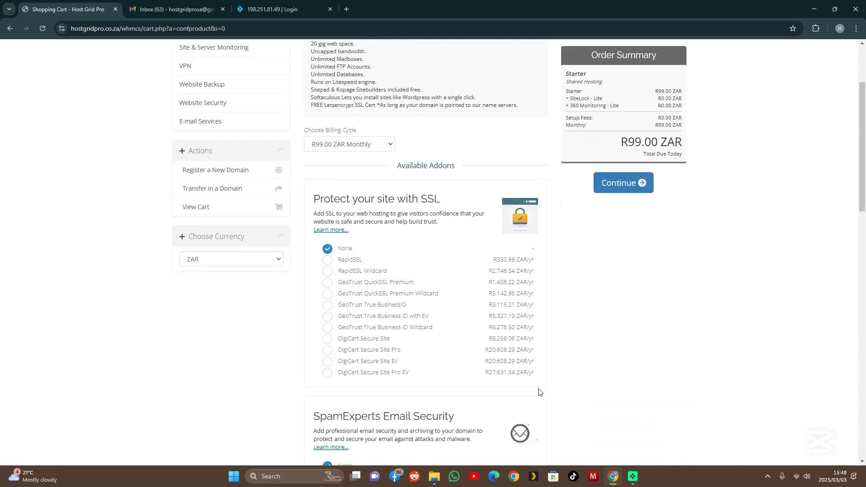
{"action": "scroll", "coordinate": [389, 354], "scroll_direction": "up", "scroll_amount": 3}
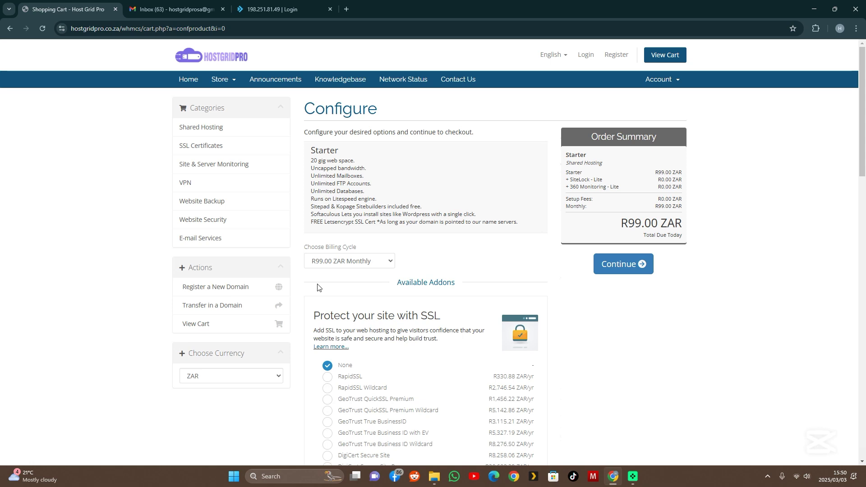
Step: Set the billing cycle to R1,188.00 ZAR Annually and continue to Review & Checkout
{"action": "left_click", "coordinate": [325, 261]}
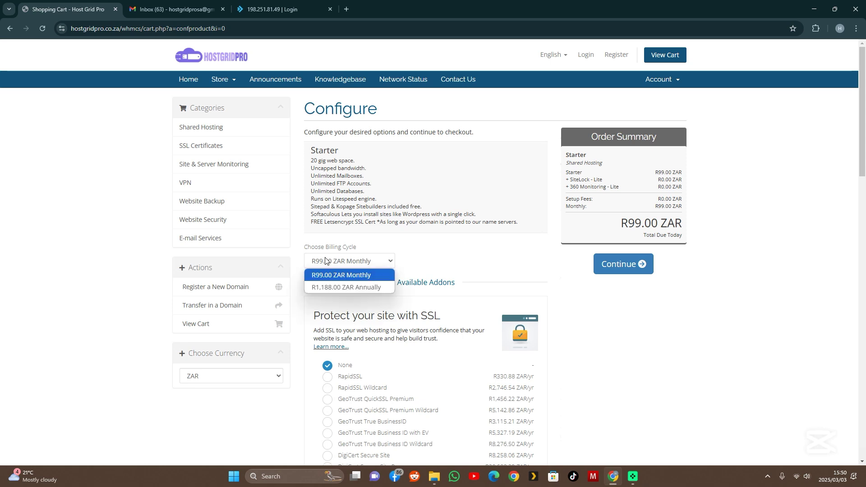
{"action": "left_click", "coordinate": [334, 287]}
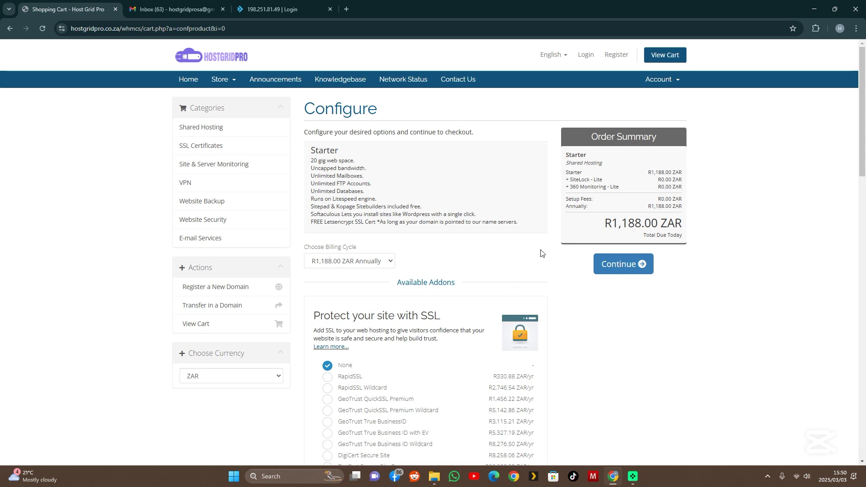
{"action": "left_click", "coordinate": [617, 264]}
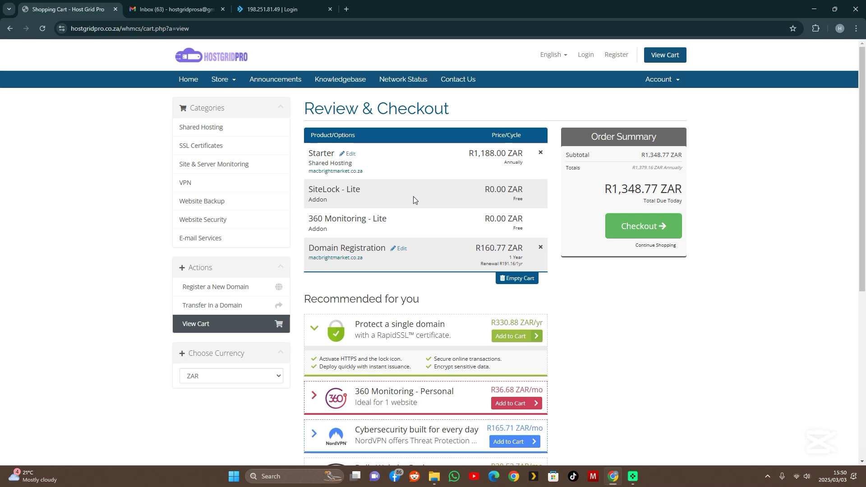
Step: Review the R1,348.77 ZAR cart and proceed to the Checkout page
{"action": "scroll", "coordinate": [414, 196], "scroll_direction": "down", "scroll_amount": 1}
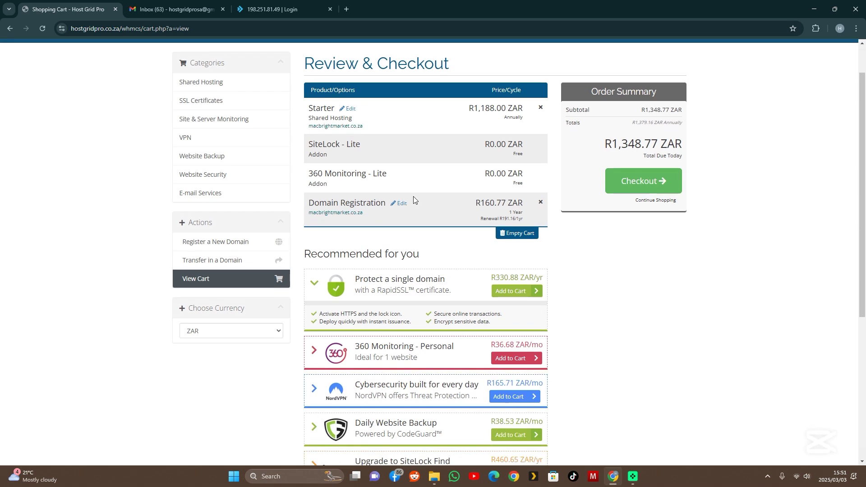
{"action": "scroll", "coordinate": [414, 196], "scroll_direction": "down", "scroll_amount": 1}
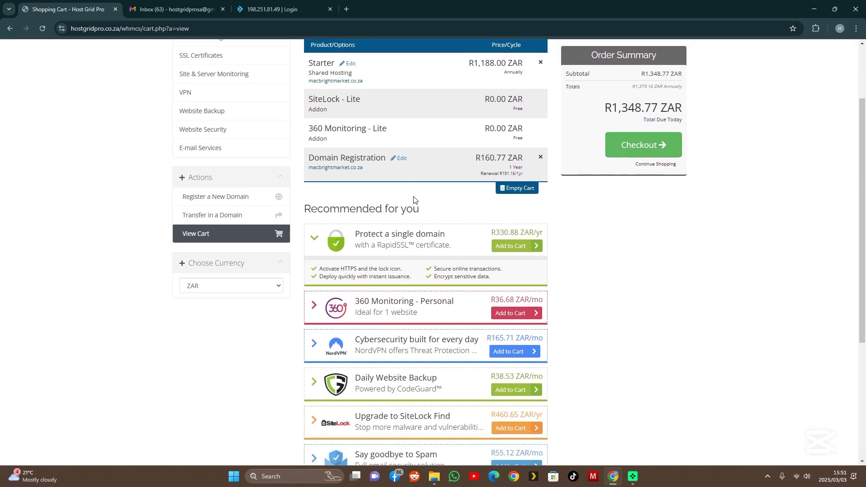
{"action": "scroll", "coordinate": [414, 199], "scroll_direction": "down", "scroll_amount": 1}
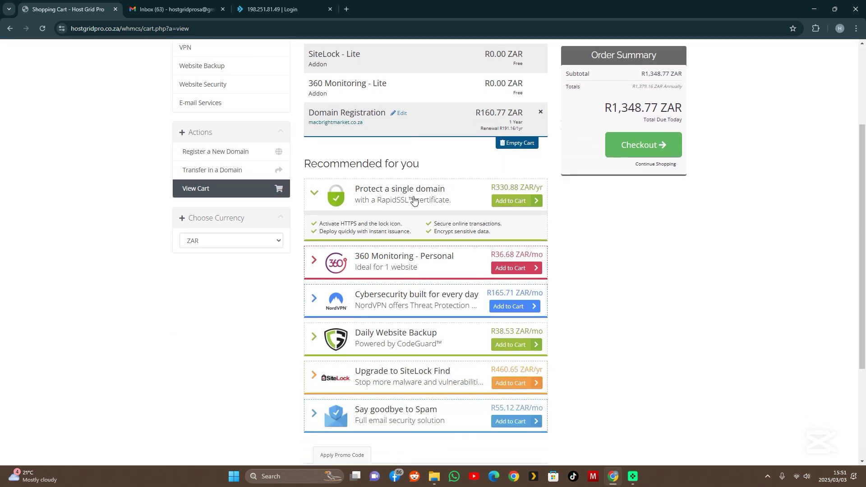
{"action": "scroll", "coordinate": [414, 199], "scroll_direction": "up", "scroll_amount": 3}
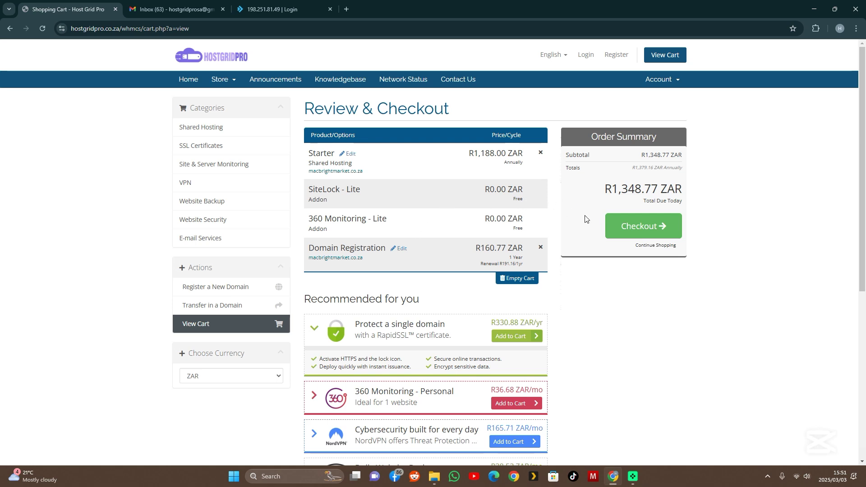
{"action": "left_click", "coordinate": [627, 225]}
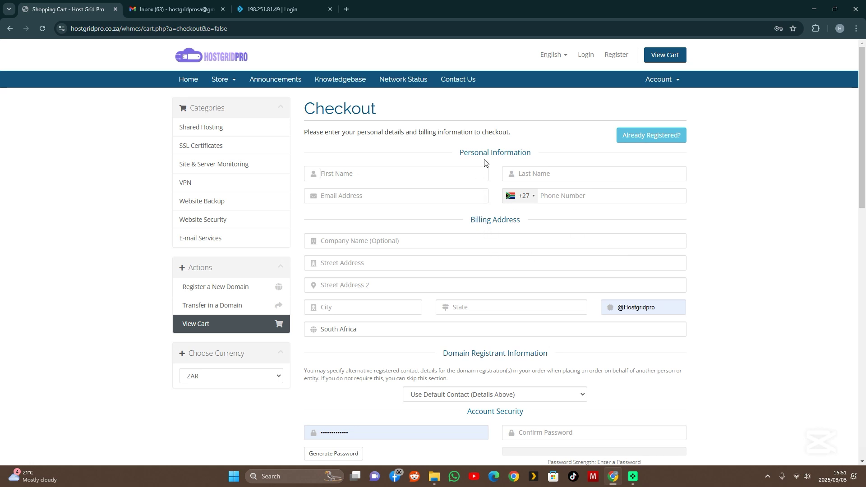
{"action": "scroll", "coordinate": [489, 217], "scroll_direction": "down", "scroll_amount": 1}
{"action": "scroll", "coordinate": [489, 217], "scroll_direction": "down", "scroll_amount": 3}
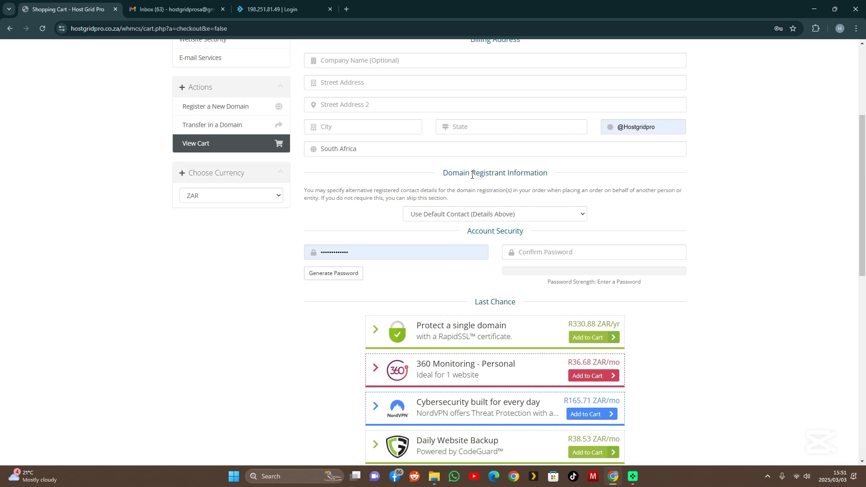
{"action": "scroll", "coordinate": [473, 175], "scroll_direction": "up", "scroll_amount": 4}
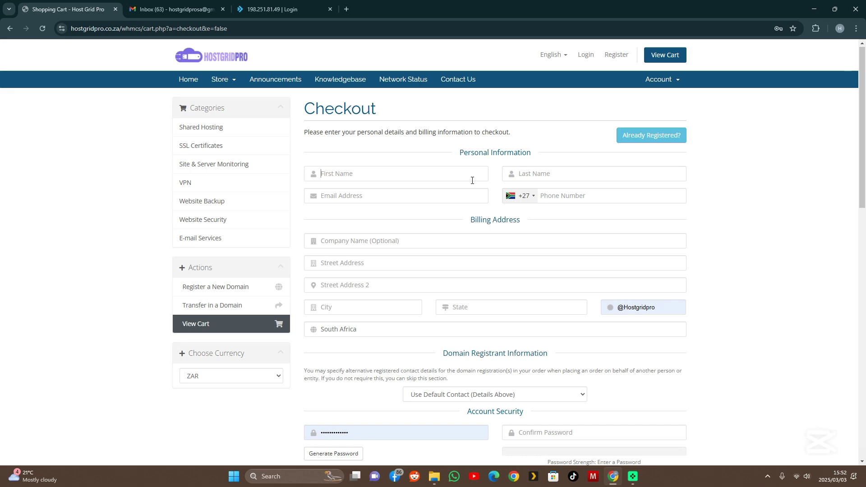
{"action": "scroll", "coordinate": [472, 181], "scroll_direction": "down", "scroll_amount": 10}
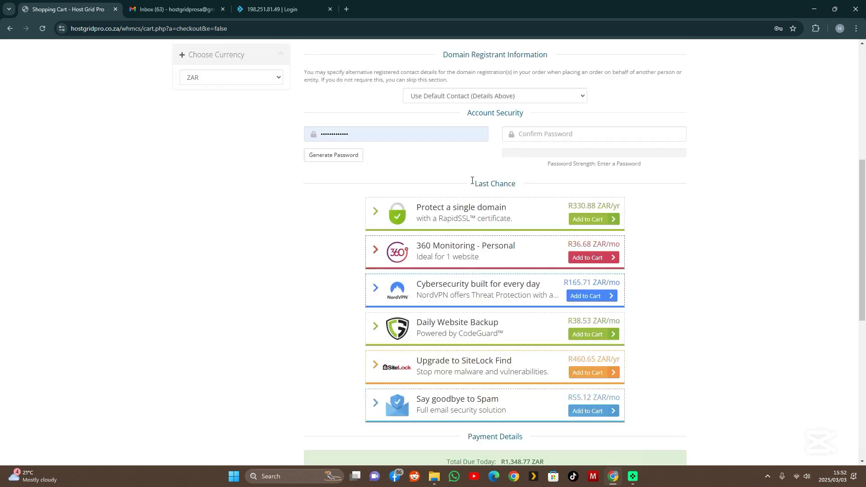
{"action": "scroll", "coordinate": [473, 183], "scroll_direction": "down", "scroll_amount": 3}
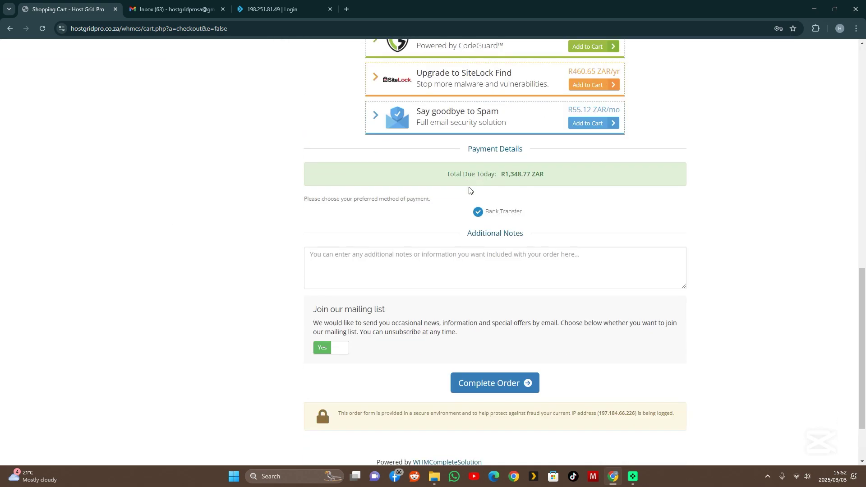
{"action": "scroll", "coordinate": [469, 190], "scroll_direction": "up", "scroll_amount": 9}
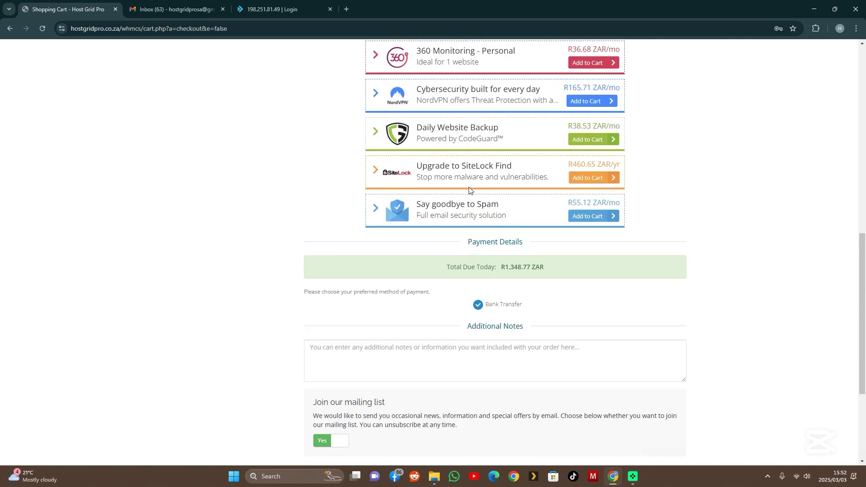
{"action": "scroll", "coordinate": [470, 190], "scroll_direction": "up", "scroll_amount": 4}
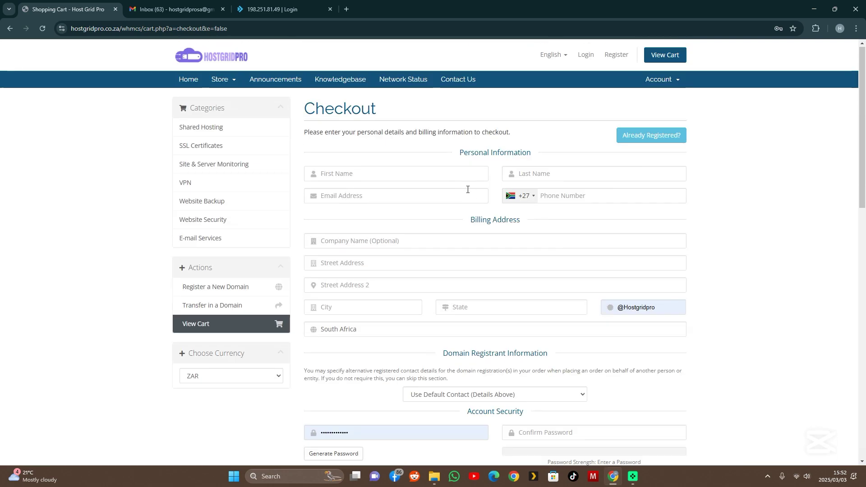
{"action": "left_click", "coordinate": [440, 167]}
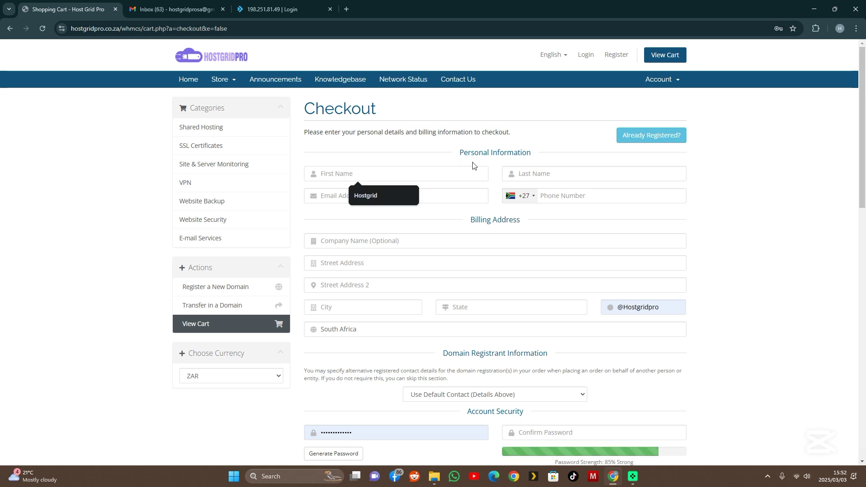
{"action": "left_click", "coordinate": [561, 176]}
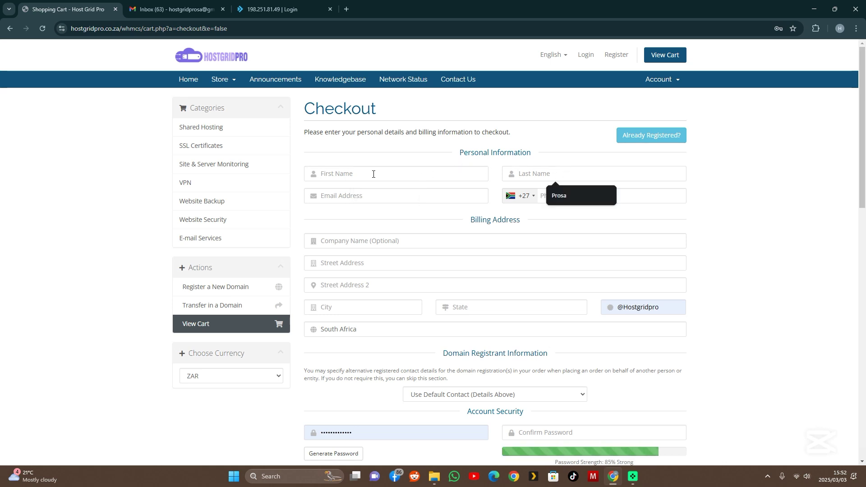
{"action": "left_click", "coordinate": [374, 174]}
{"action": "left_click", "coordinate": [342, 194]}
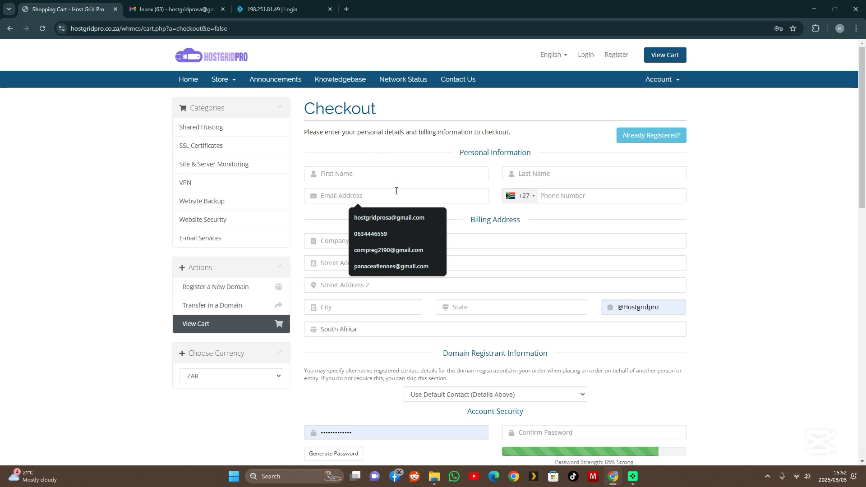
{"action": "left_click", "coordinate": [400, 169]}
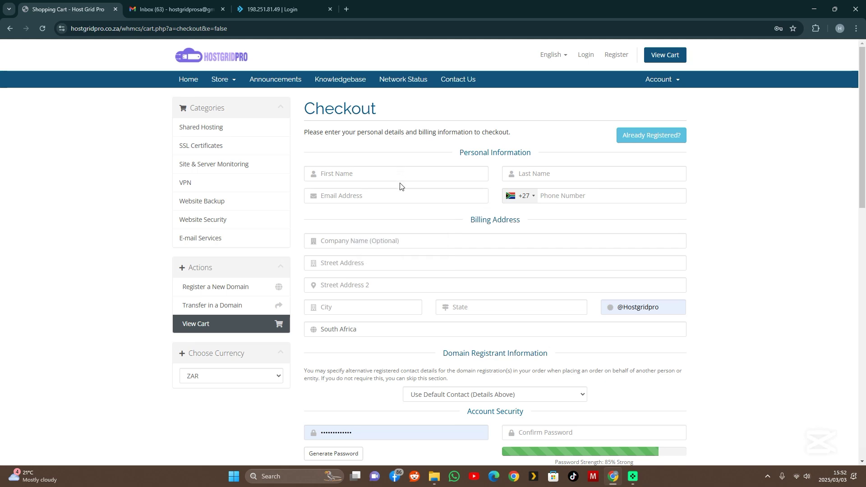
{"action": "scroll", "coordinate": [400, 186], "scroll_direction": "down", "scroll_amount": 5}
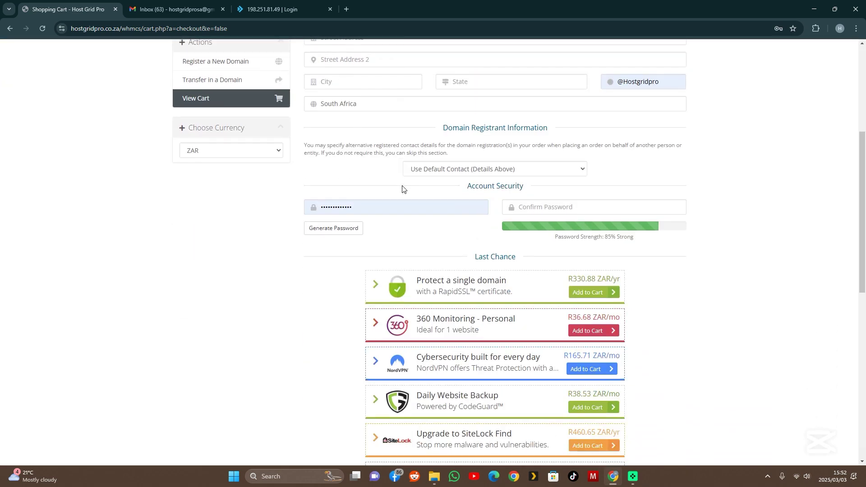
{"action": "scroll", "coordinate": [402, 189], "scroll_direction": "down", "scroll_amount": 1}
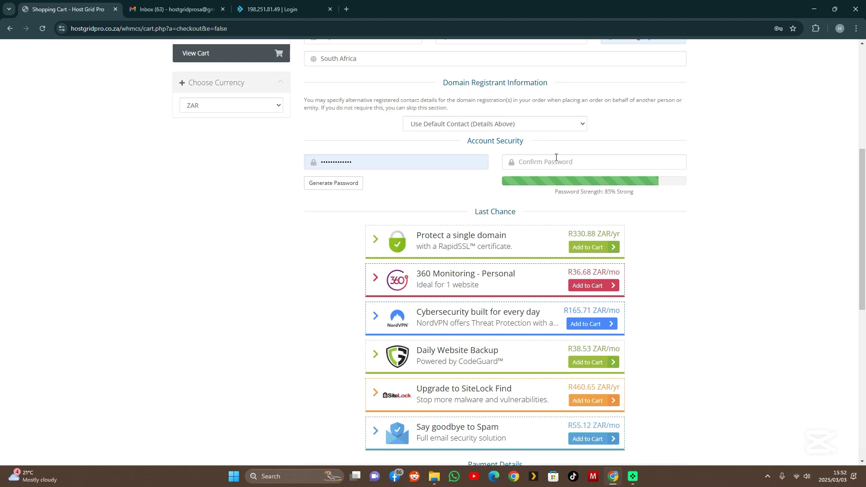
{"action": "left_click", "coordinate": [557, 160]}
{"action": "left_click", "coordinate": [414, 173]}
{"action": "scroll", "coordinate": [551, 160], "scroll_direction": "down", "scroll_amount": 4}
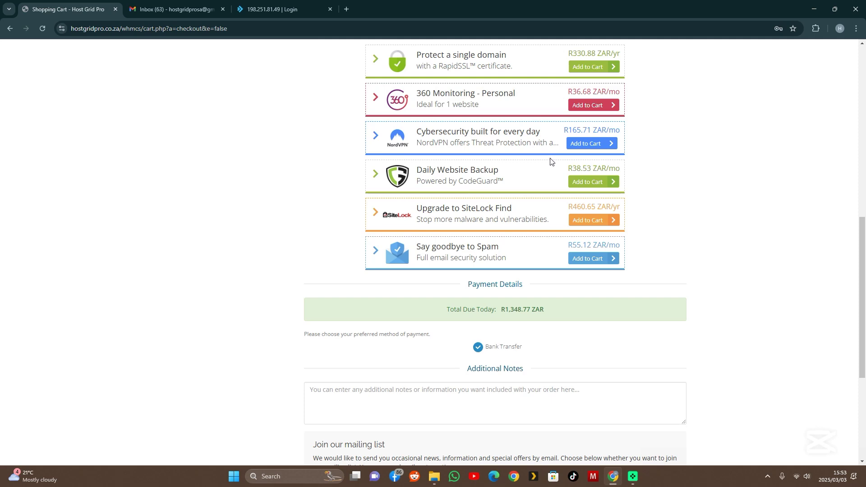
{"action": "scroll", "coordinate": [550, 161], "scroll_direction": "down", "scroll_amount": 3}
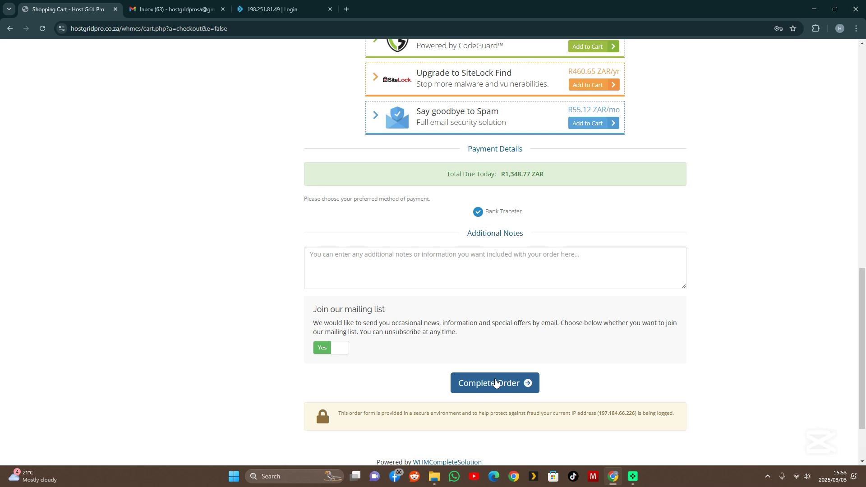
{"action": "left_click", "coordinate": [496, 383]}
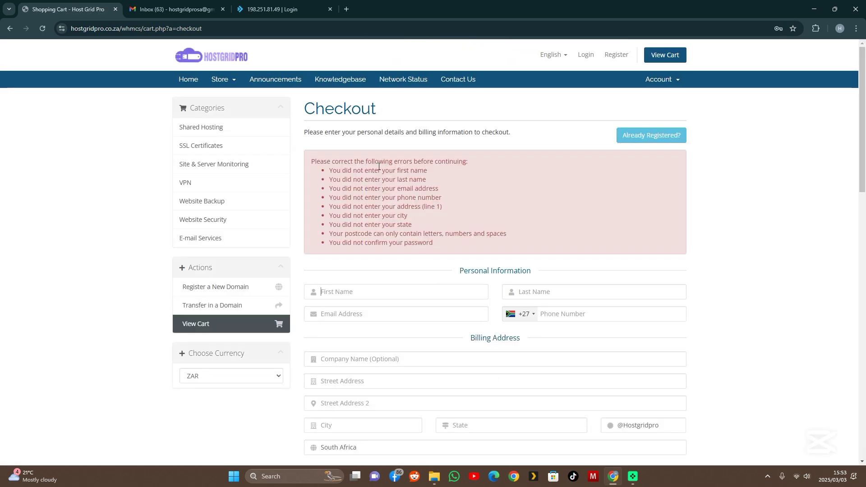
{"action": "scroll", "coordinate": [424, 228], "scroll_direction": "down", "scroll_amount": 6}
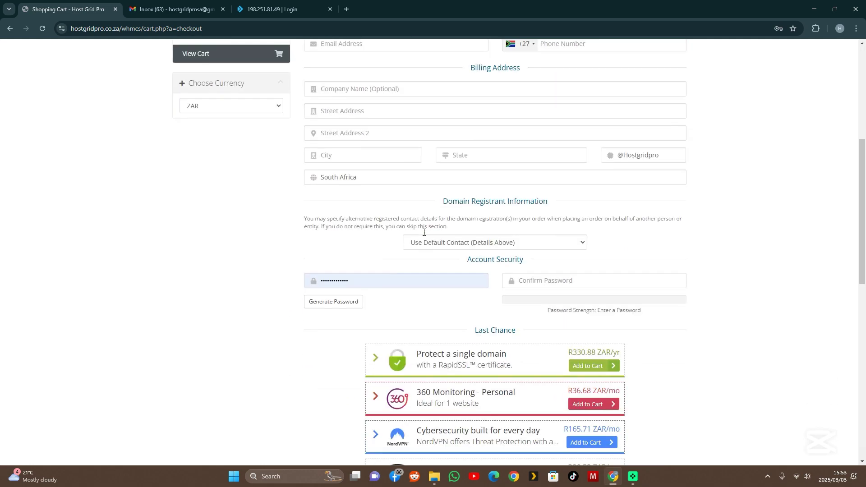
{"action": "scroll", "coordinate": [424, 232], "scroll_direction": "down", "scroll_amount": 7}
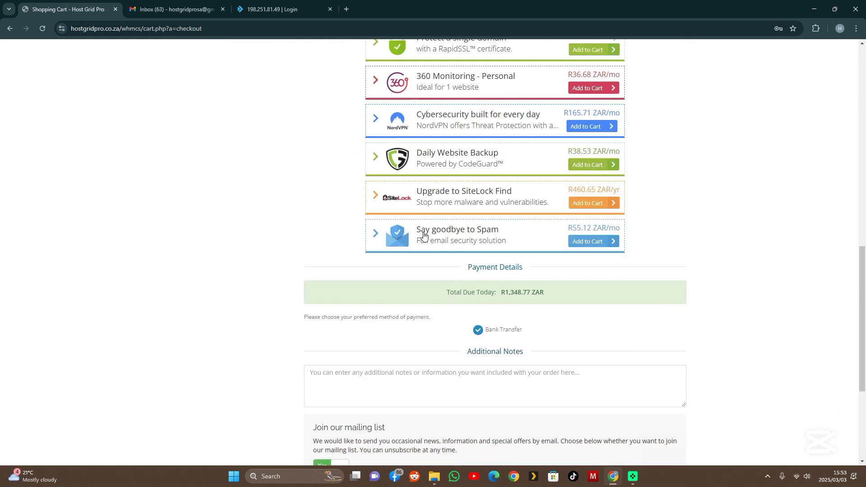
{"action": "scroll", "coordinate": [424, 235], "scroll_direction": "up", "scroll_amount": 13}
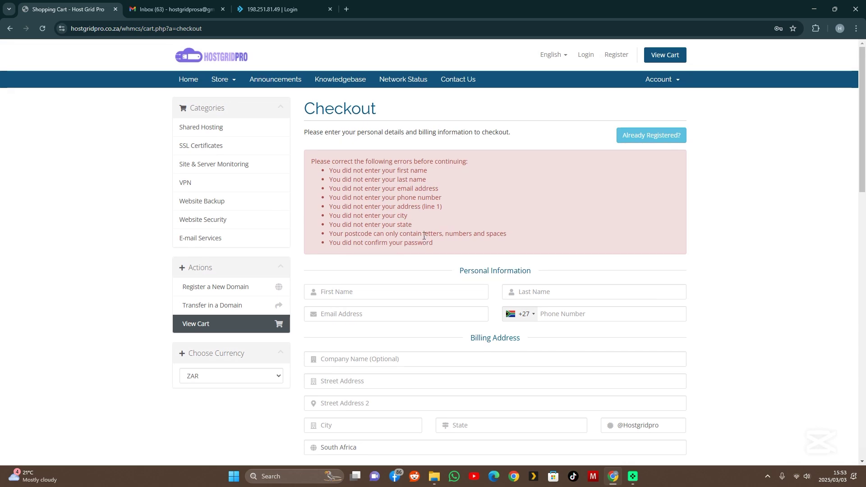
{"action": "scroll", "coordinate": [424, 236], "scroll_direction": "down", "scroll_amount": 4}
{"action": "scroll", "coordinate": [425, 239], "scroll_direction": "up", "scroll_amount": 4}
{"action": "scroll", "coordinate": [425, 236], "scroll_direction": "down", "scroll_amount": 4}
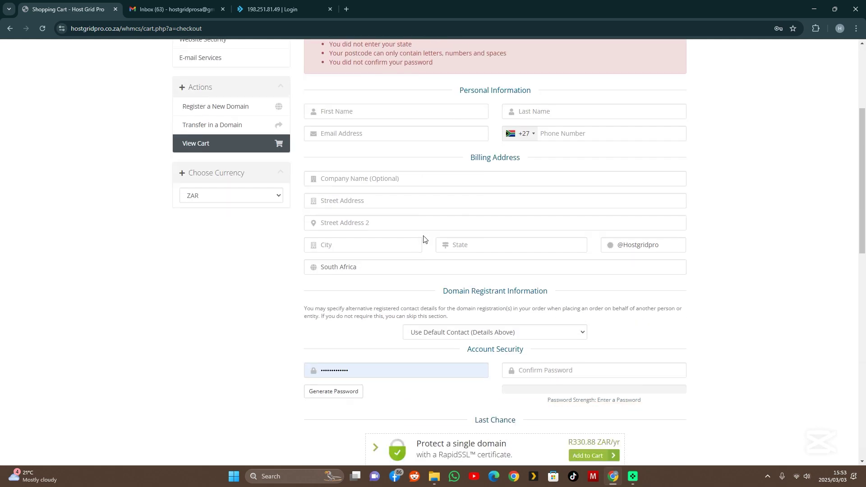
{"action": "scroll", "coordinate": [424, 239], "scroll_direction": "down", "scroll_amount": 3}
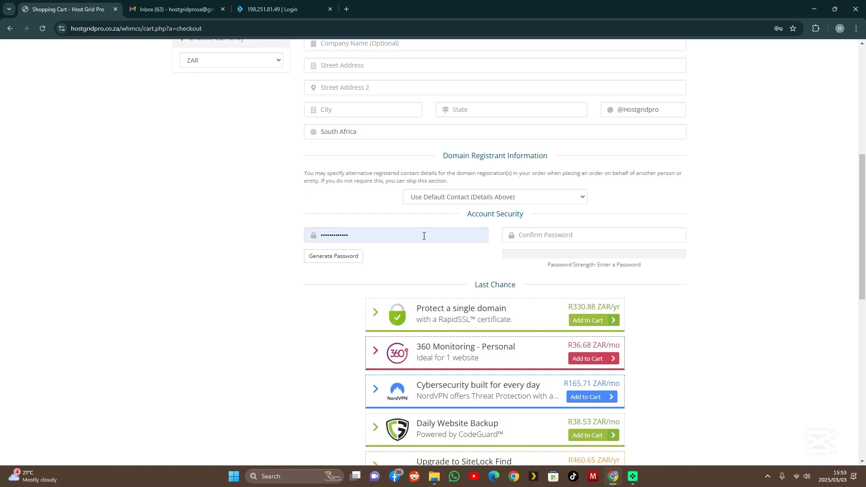
{"action": "scroll", "coordinate": [424, 236], "scroll_direction": "down", "scroll_amount": 10}
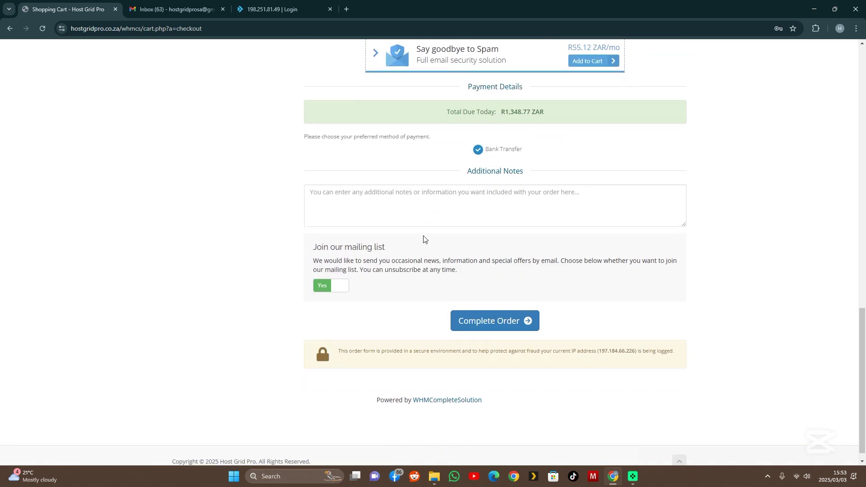
{"action": "left_click", "coordinate": [491, 323]}
Step: Open the 'Fwd: New Account Information' email in Gmail and expand its hidden forwarded content
{"action": "left_click", "coordinate": [214, 4]}
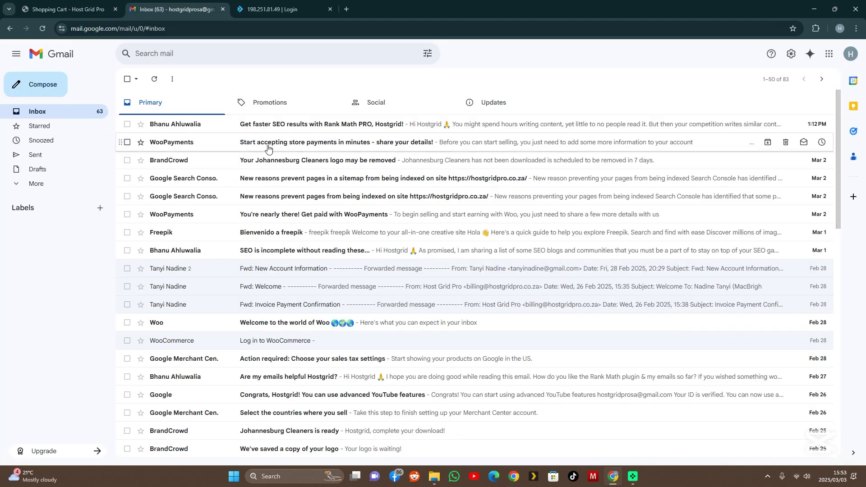
{"action": "scroll", "coordinate": [271, 153], "scroll_direction": "down", "scroll_amount": 2}
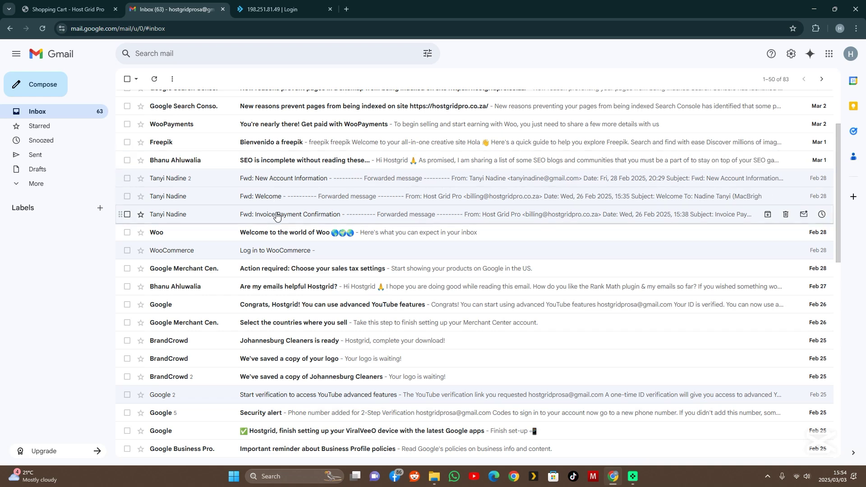
{"action": "left_click", "coordinate": [277, 179]}
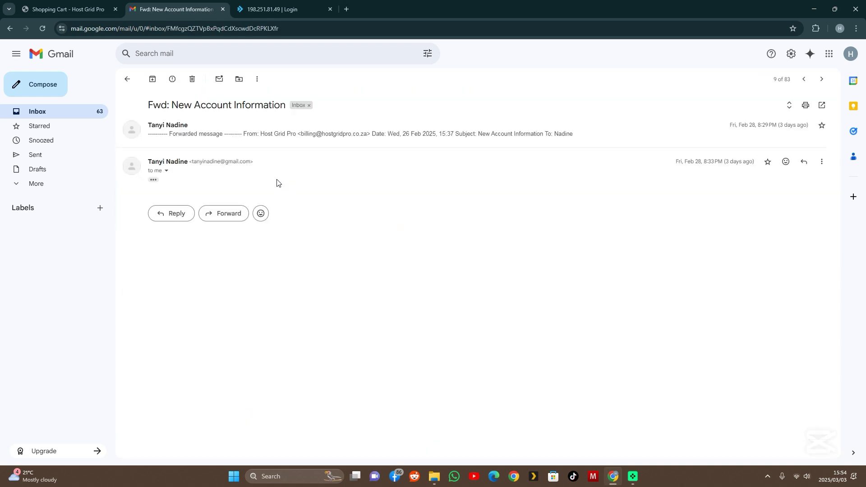
{"action": "left_click", "coordinate": [153, 180]}
Step: Scroll through the email to read the login, server and nameserver details
{"action": "scroll", "coordinate": [308, 189], "scroll_direction": "down", "scroll_amount": 5}
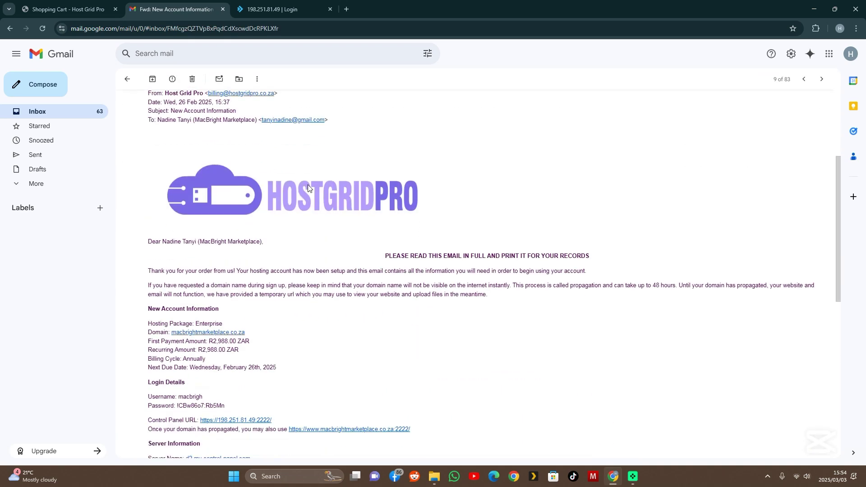
{"action": "scroll", "coordinate": [308, 189], "scroll_direction": "down", "scroll_amount": 1}
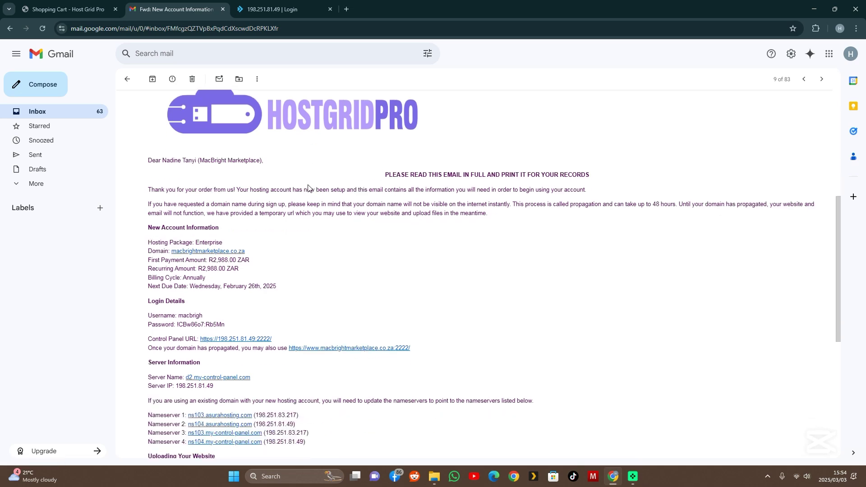
{"action": "scroll", "coordinate": [308, 188], "scroll_direction": "up", "scroll_amount": 2}
{"action": "scroll", "coordinate": [308, 189], "scroll_direction": "down", "scroll_amount": 2}
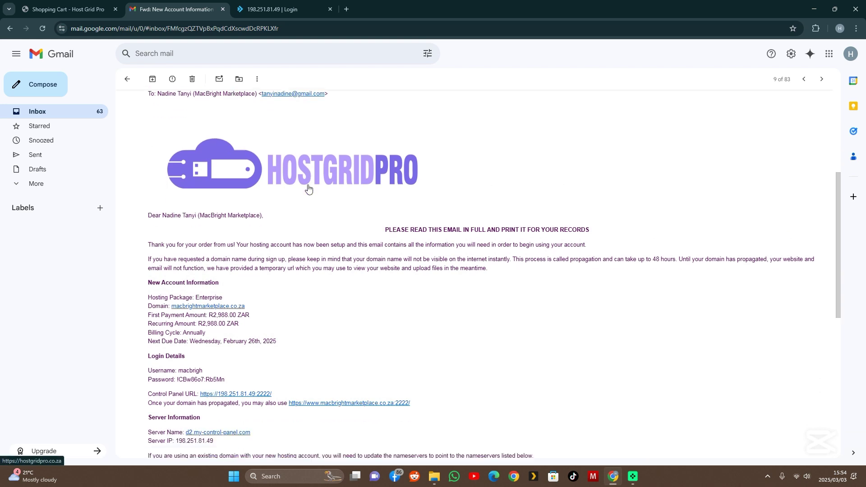
{"action": "scroll", "coordinate": [308, 189], "scroll_direction": "down", "scroll_amount": 1}
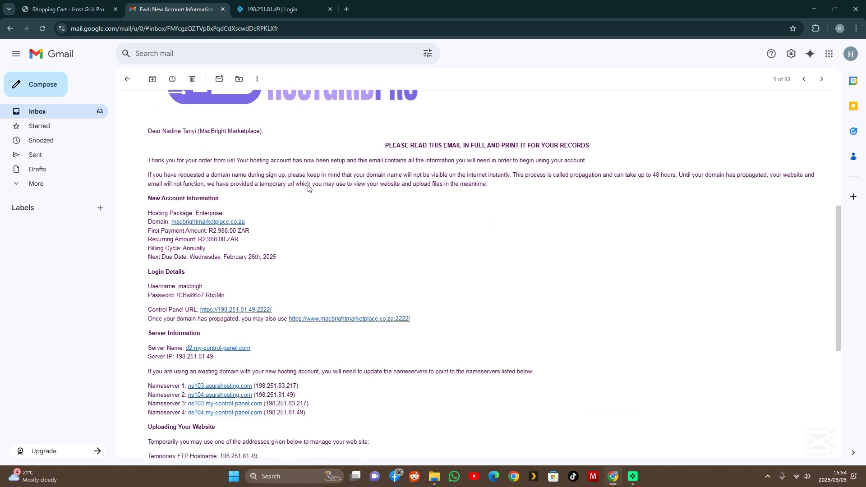
{"action": "scroll", "coordinate": [309, 189], "scroll_direction": "down", "scroll_amount": 1}
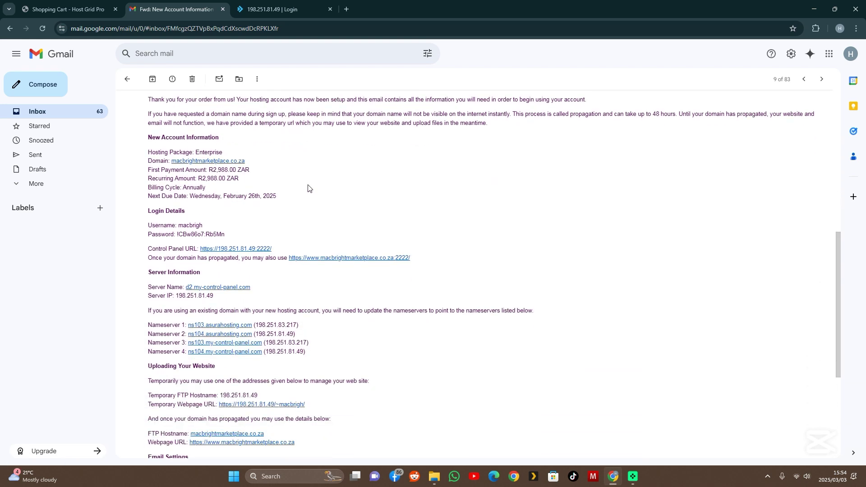
{"action": "scroll", "coordinate": [309, 189], "scroll_direction": "up", "scroll_amount": 2}
{"action": "scroll", "coordinate": [308, 189], "scroll_direction": "down", "scroll_amount": 2}
{"action": "scroll", "coordinate": [236, 171], "scroll_direction": "down", "scroll_amount": 1}
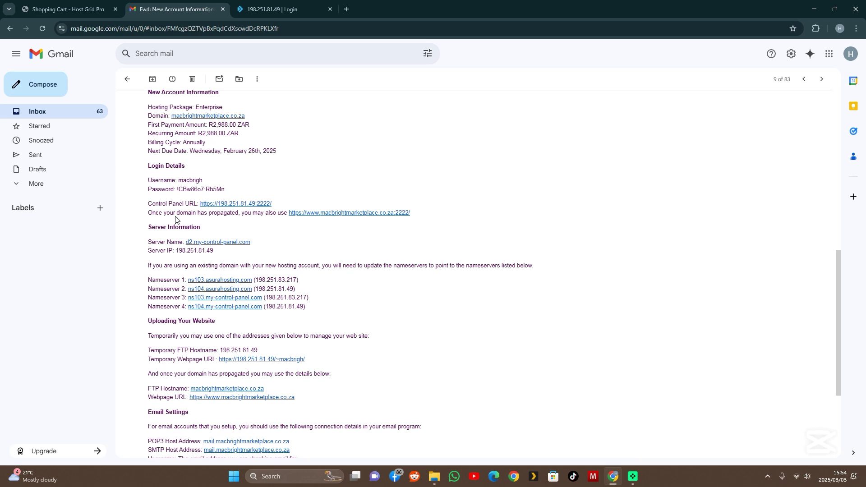
{"action": "scroll", "coordinate": [174, 220], "scroll_direction": "down", "scroll_amount": 1}
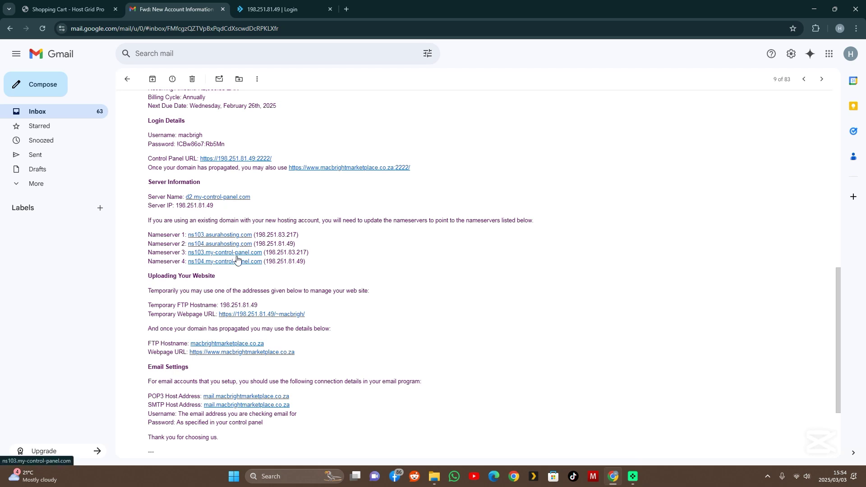
{"action": "scroll", "coordinate": [237, 259], "scroll_direction": "down", "scroll_amount": 1}
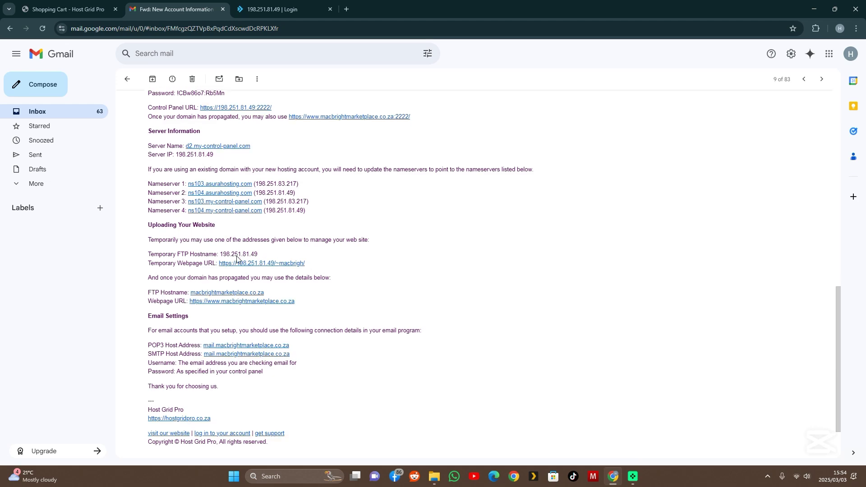
{"action": "scroll", "coordinate": [237, 258], "scroll_direction": "up", "scroll_amount": 2}
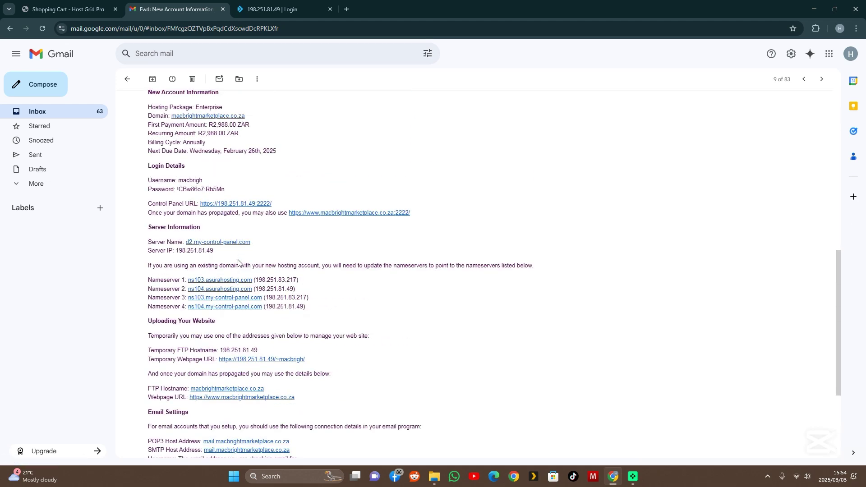
{"action": "scroll", "coordinate": [238, 262], "scroll_direction": "up", "scroll_amount": 3}
{"action": "scroll", "coordinate": [238, 262], "scroll_direction": "down", "scroll_amount": 1}
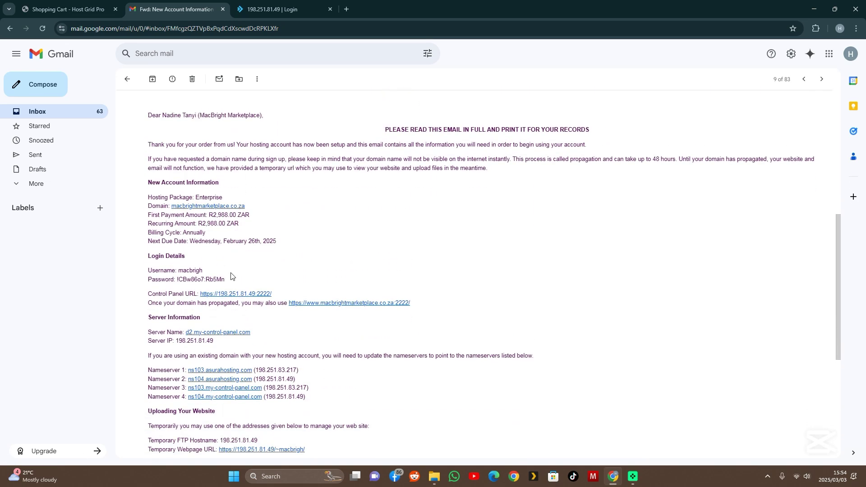
{"action": "scroll", "coordinate": [231, 276], "scroll_direction": "down", "scroll_amount": 1}
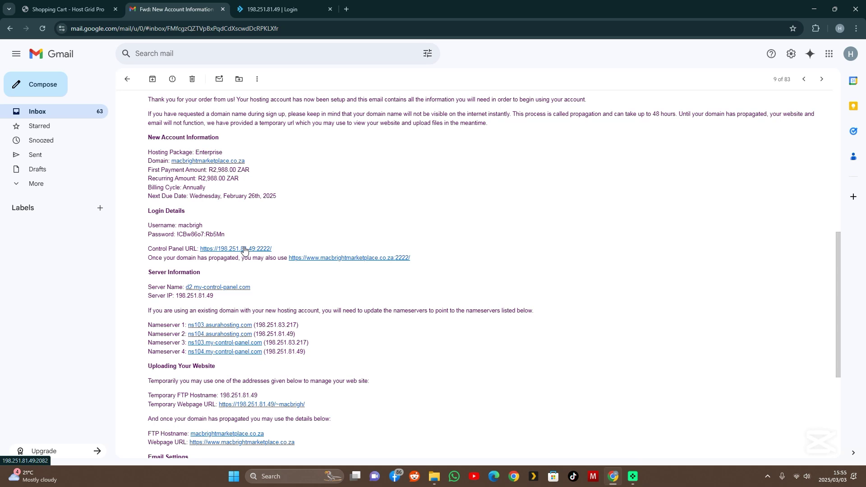
Step: Copy the account username from the welcome email into DirectAdmin's Username field
{"action": "left_click", "coordinate": [289, 3]}
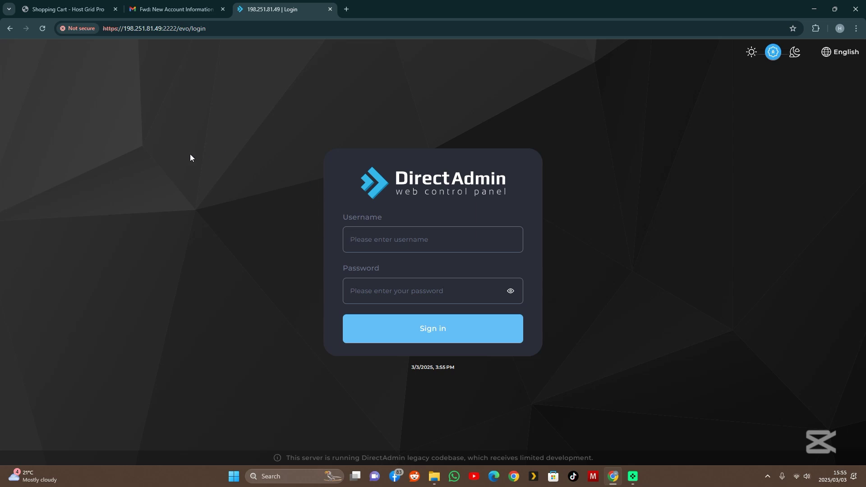
{"action": "left_click", "coordinate": [357, 240]}
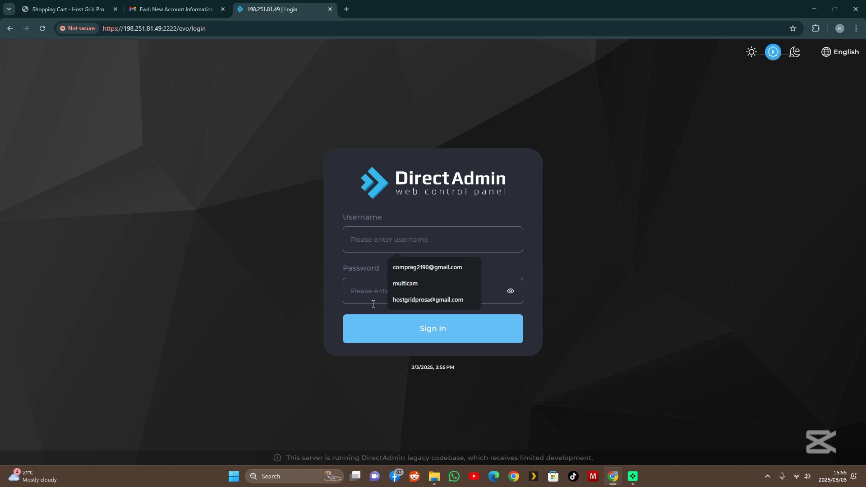
{"action": "left_click", "coordinate": [359, 294]}
{"action": "left_click", "coordinate": [174, 9]}
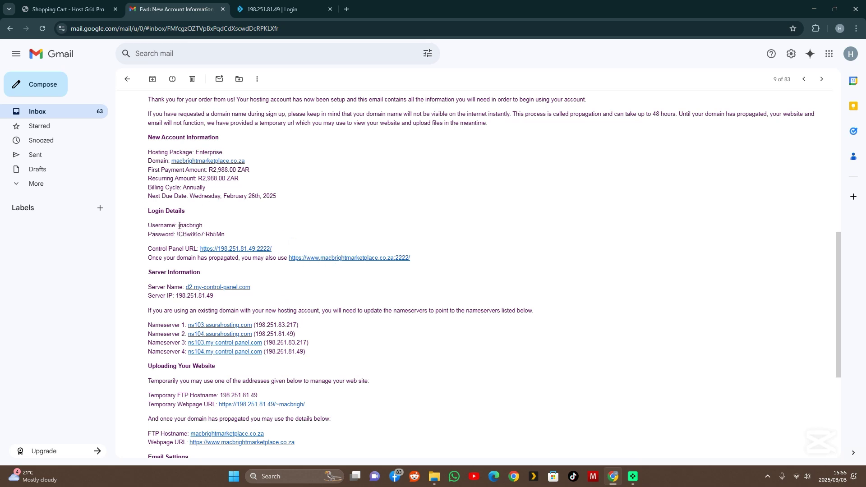
{"action": "left_click_drag", "start_coordinate": [179, 225], "coordinate": [204, 227]}
{"action": "right_click", "coordinate": [200, 225]}
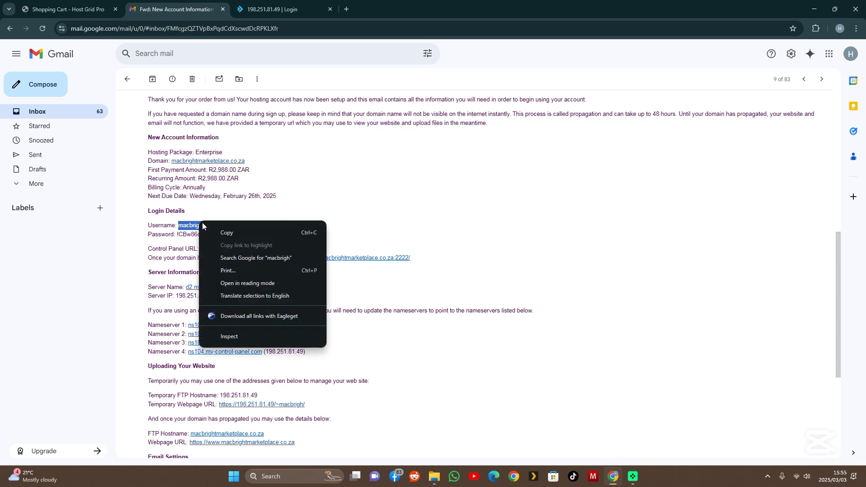
{"action": "left_click", "coordinate": [217, 232]}
{"action": "left_click", "coordinate": [262, 9]}
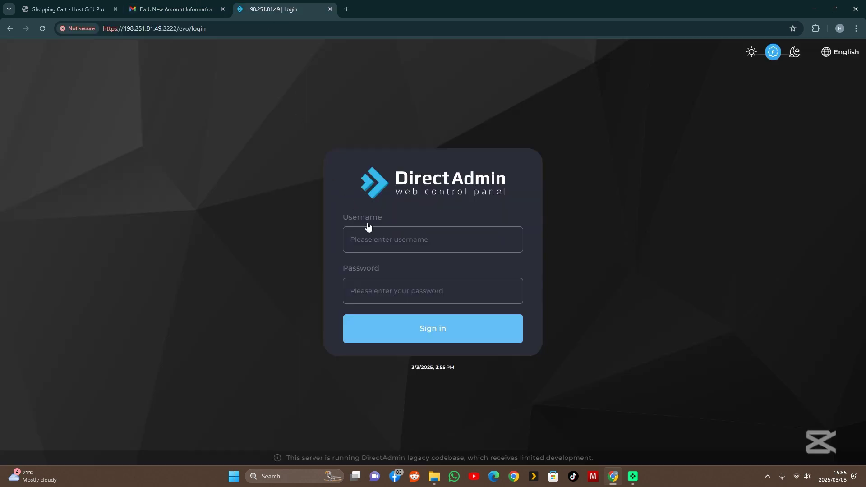
{"action": "left_click", "coordinate": [372, 238]}
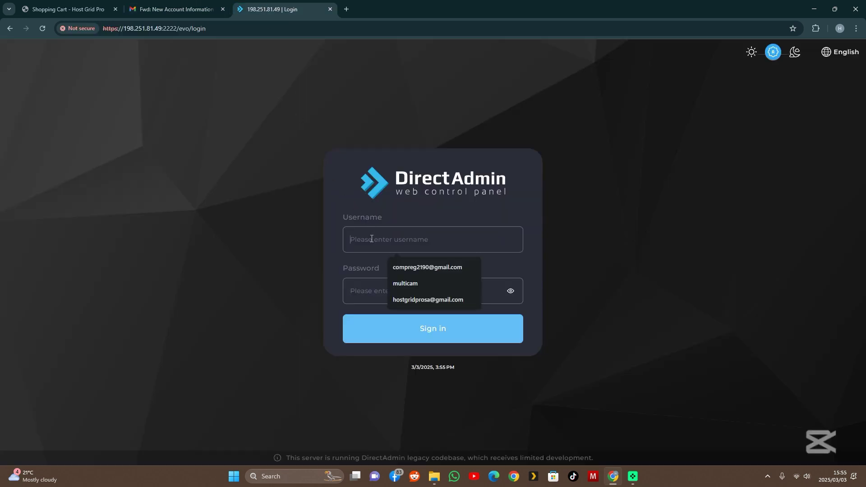
{"action": "key", "text": "ctrl+v"}
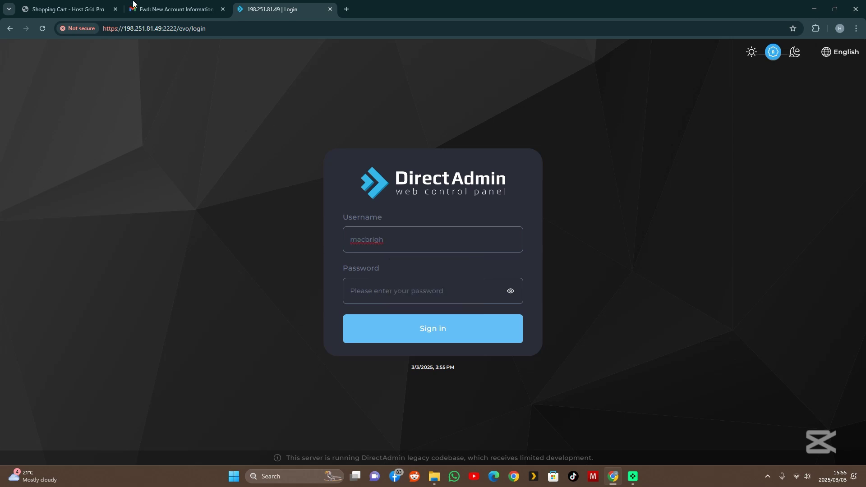
Step: Paste the email's password into the Password field, trim the extra character, and sign in
{"action": "left_click", "coordinate": [136, 7]}
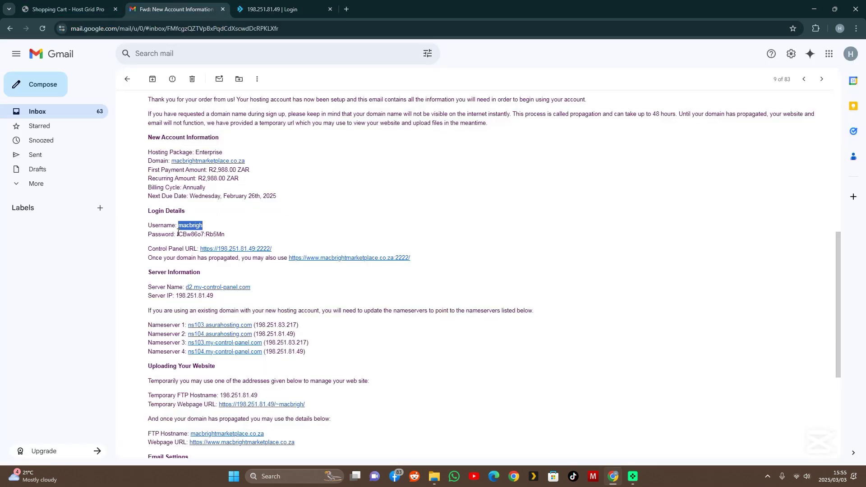
{"action": "left_click_drag", "start_coordinate": [177, 234], "coordinate": [226, 235]}
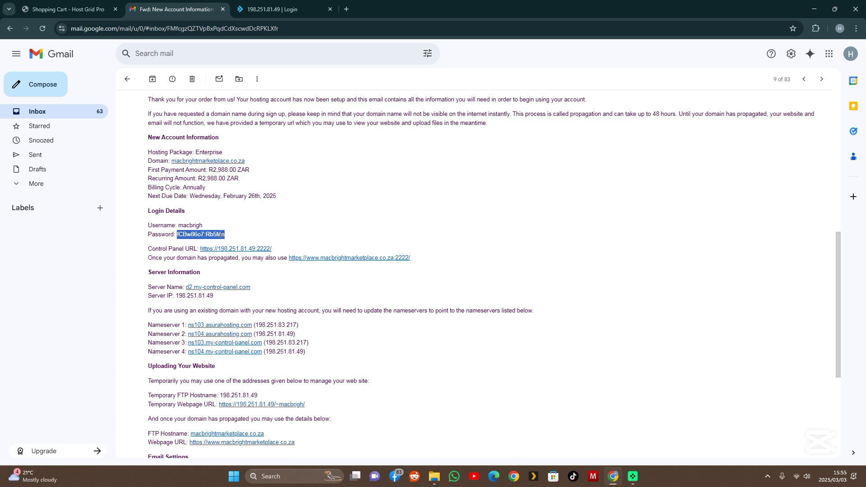
{"action": "right_click", "coordinate": [218, 235]}
{"action": "left_click", "coordinate": [239, 248]}
{"action": "left_click", "coordinate": [271, 9]}
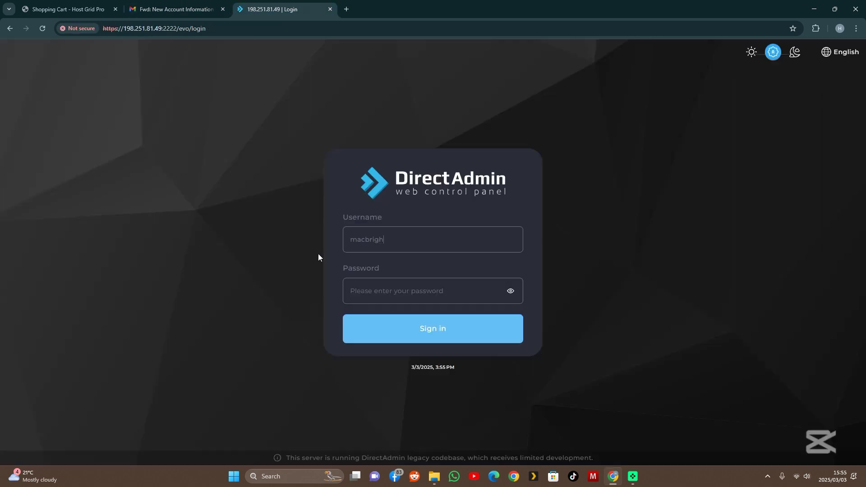
{"action": "left_click", "coordinate": [352, 293]}
{"action": "key", "text": "ctrl+v"}
{"action": "key", "text": "BackSpace"}
{"action": "key", "text": "BackSpace"}
{"action": "key", "text": "BackSpace"}
{"action": "key", "text": "BackSpace"}
{"action": "key", "text": "BackSpace"}
{"action": "key", "text": "BackSpace"}
{"action": "key", "text": "BackSpace"}
{"action": "key", "text": "BackSpace"}
{"action": "key", "text": "BackSpace"}
{"action": "key", "text": "BackSpace"}
{"action": "key", "text": "BackSpace"}
{"action": "key", "text": "BackSpace"}
{"action": "key", "text": "BackSpace"}
{"action": "key", "text": "BackSpace"}
{"action": "key", "text": "BackSpace"}
{"action": "key", "text": "BackSpace"}
{"action": "key", "text": "BackSpace"}
{"action": "left_click", "coordinate": [377, 327]}
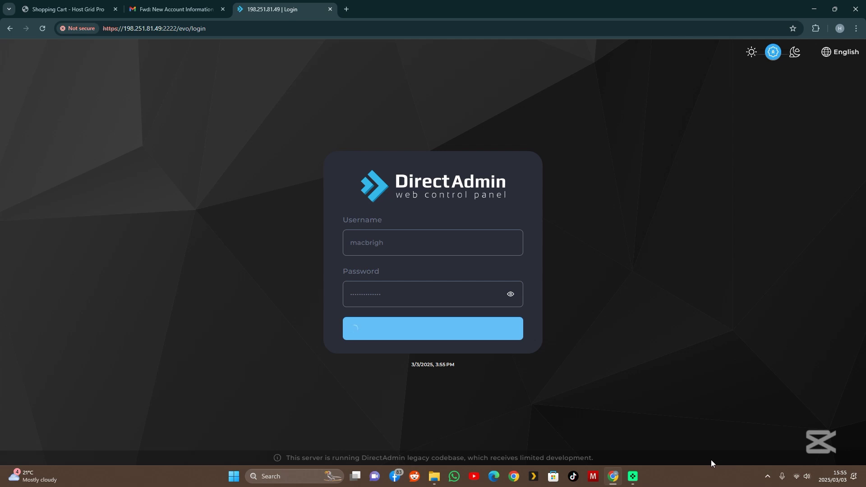
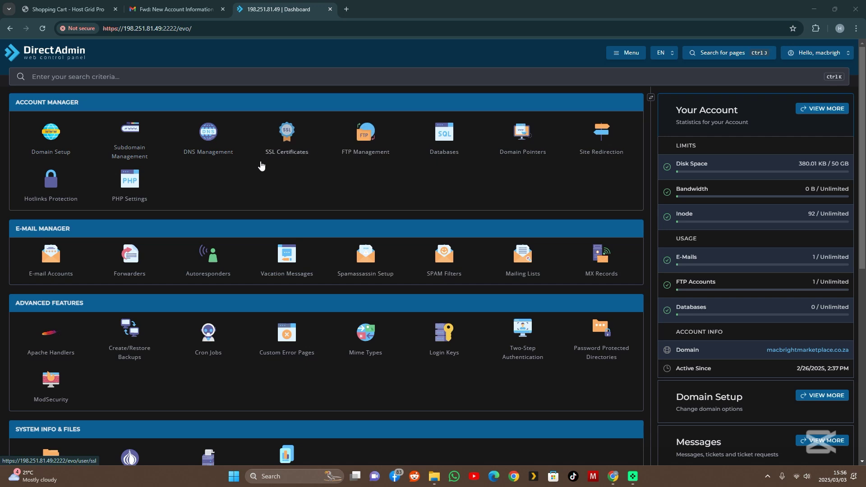
Step: Bring up and review the domain setup summary
{"action": "scroll", "coordinate": [261, 164], "scroll_direction": "down", "scroll_amount": 2}
{"action": "scroll", "coordinate": [261, 168], "scroll_direction": "up", "scroll_amount": 2}
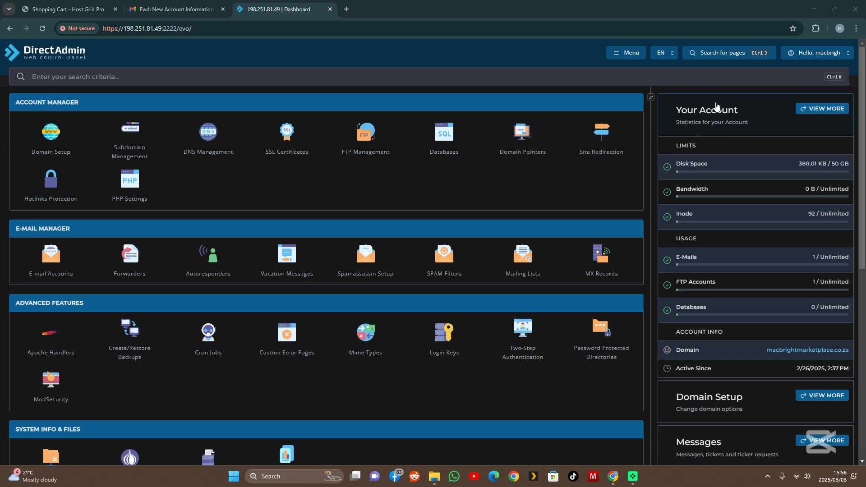
{"action": "scroll", "coordinate": [717, 105], "scroll_direction": "down", "scroll_amount": 2}
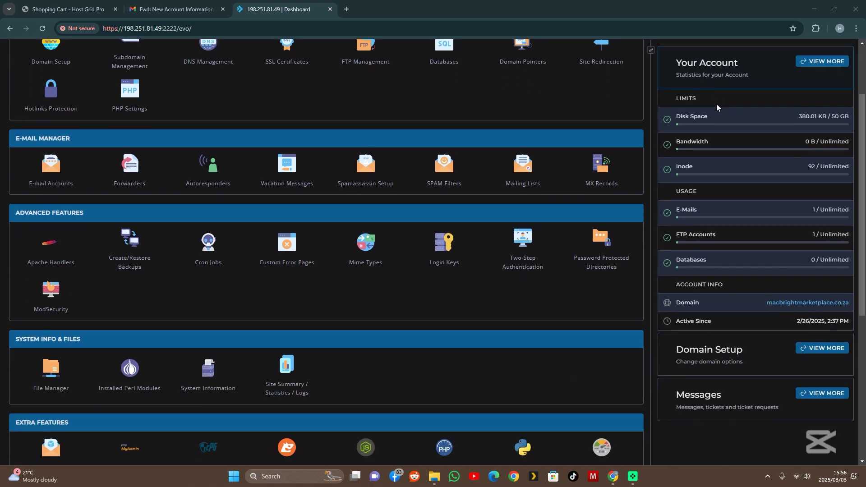
{"action": "left_click", "coordinate": [808, 349]}
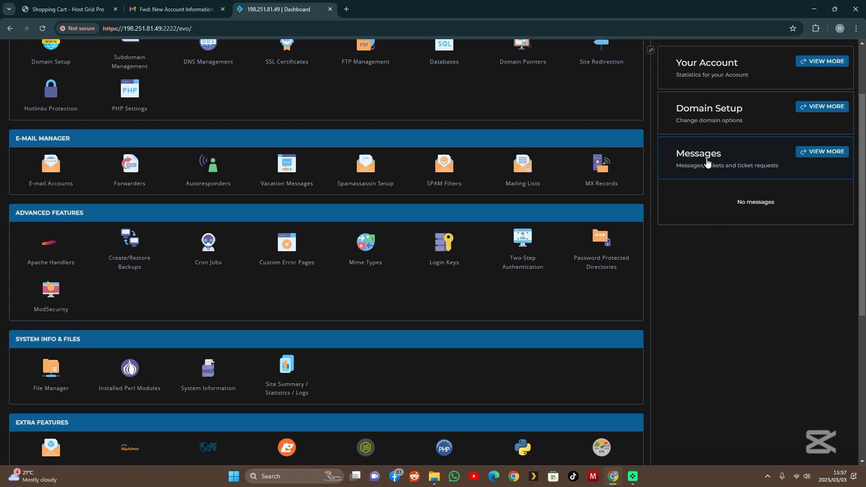
{"action": "mouse_move", "coordinate": [718, 71]}
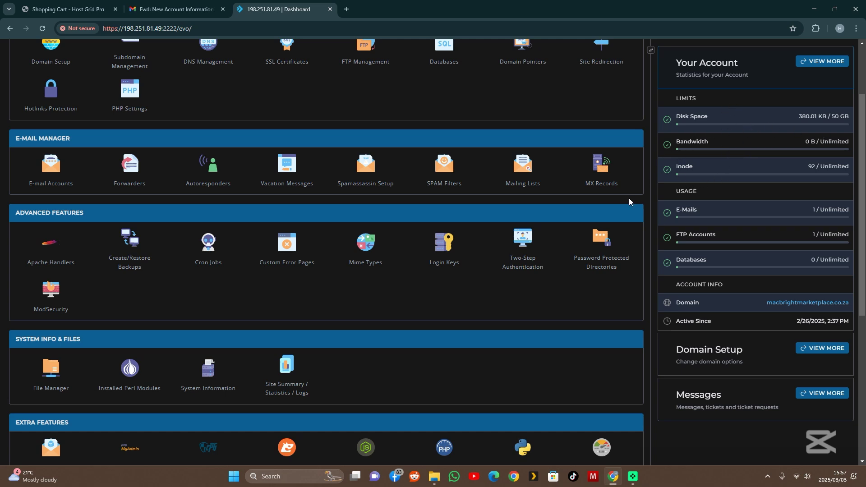
{"action": "scroll", "coordinate": [629, 199], "scroll_direction": "up", "scroll_amount": 2}
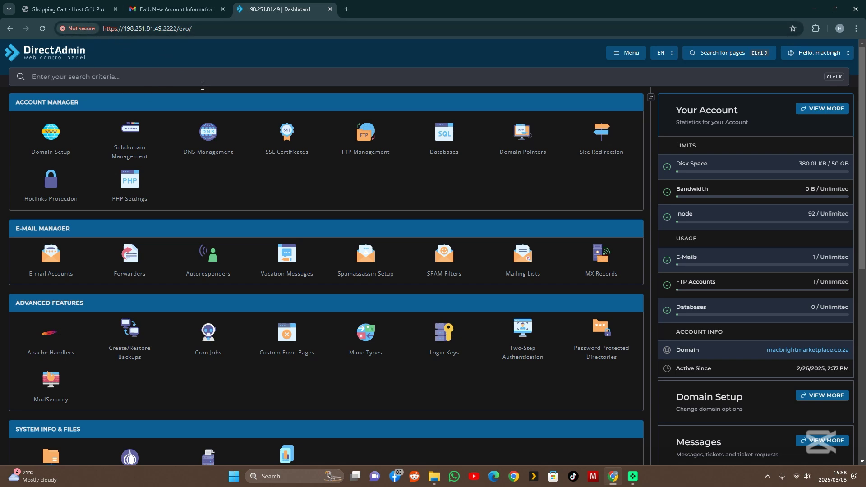
Step: In SSL Certificates, choose an automatic Let's Encrypt certificate with all six entries checked
{"action": "left_click", "coordinate": [289, 137]}
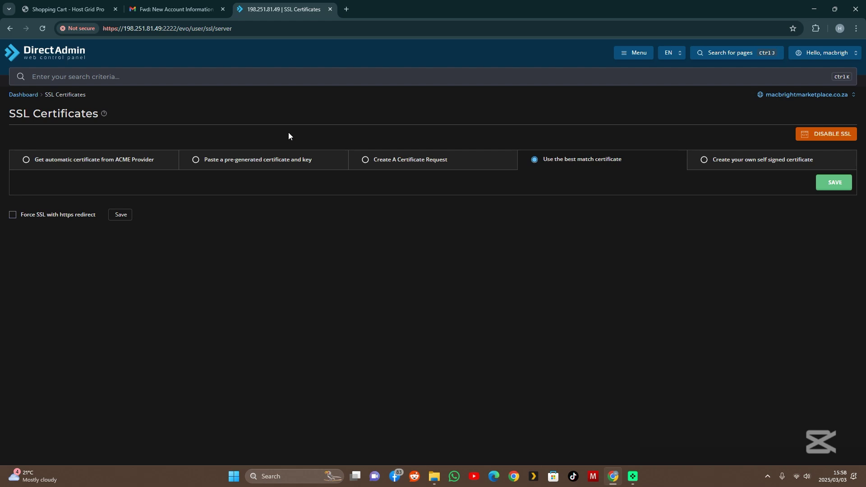
{"action": "left_click", "coordinate": [66, 159]}
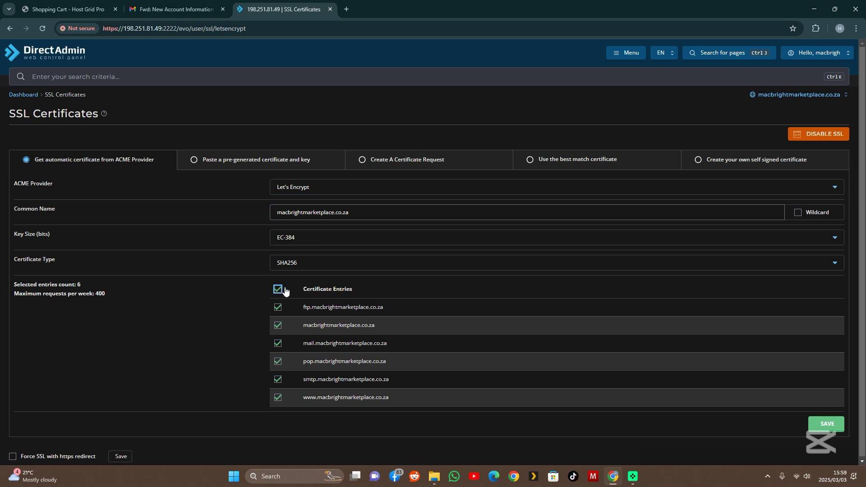
{"action": "scroll", "coordinate": [380, 283], "scroll_direction": "down", "scroll_amount": 1}
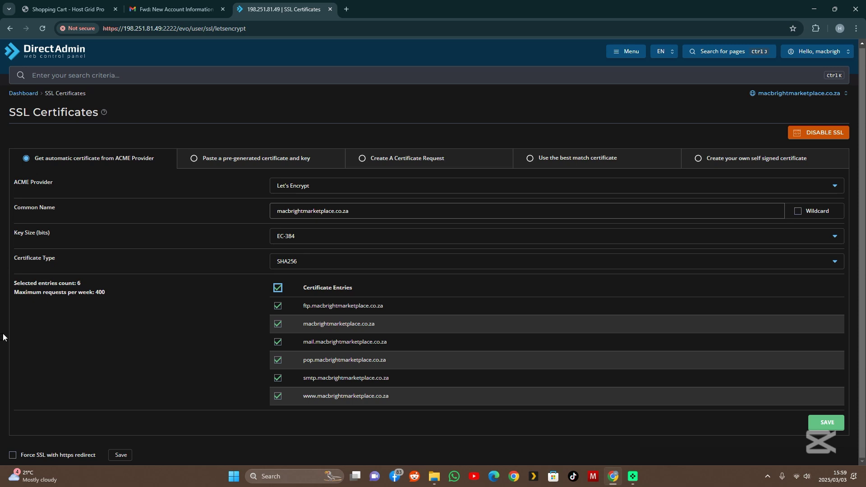
Step: Enable 'Force SSL with https redirect', save it, and dismiss the confirmation notice
{"action": "left_click", "coordinate": [12, 455]}
{"action": "left_click", "coordinate": [126, 458]}
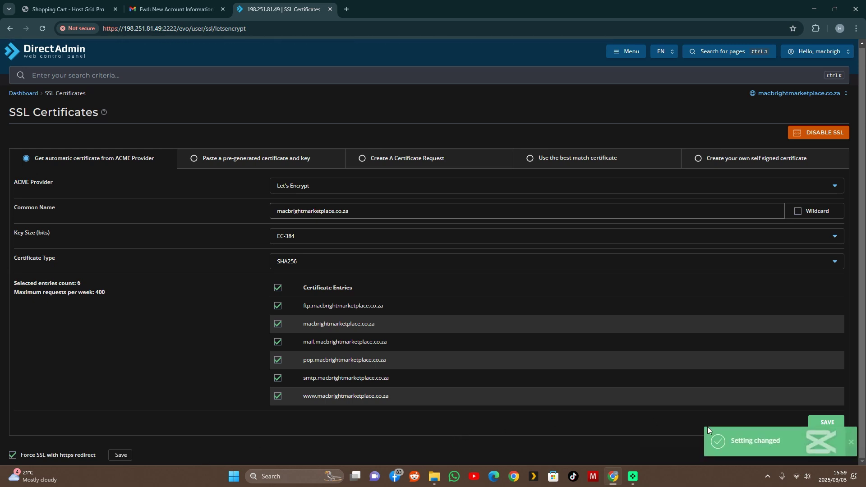
{"action": "left_click", "coordinate": [853, 441]}
Step: Submit the Let's Encrypt request for macbrightmarketplace.co.za and its ftp, mail, pop, smtp, www subdomains
{"action": "left_click", "coordinate": [824, 424]}
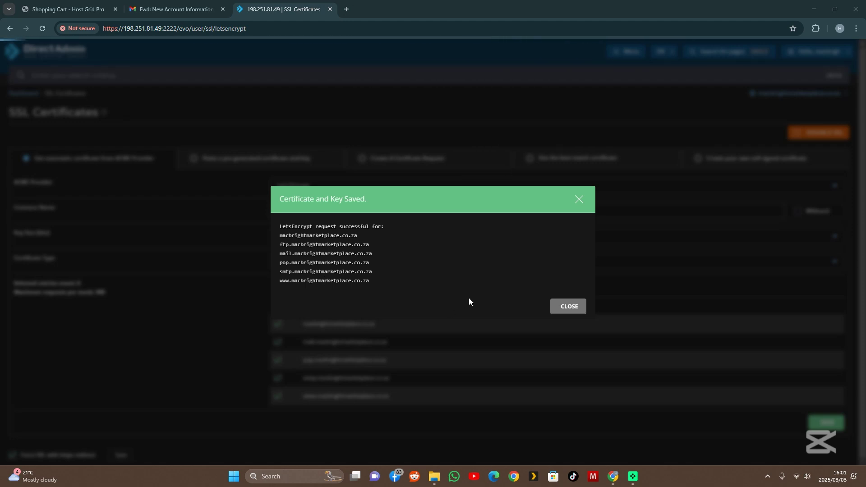
Step: Close the 'Certificate and Key Saved' dialog and return to the Dashboard
{"action": "left_click", "coordinate": [570, 311]}
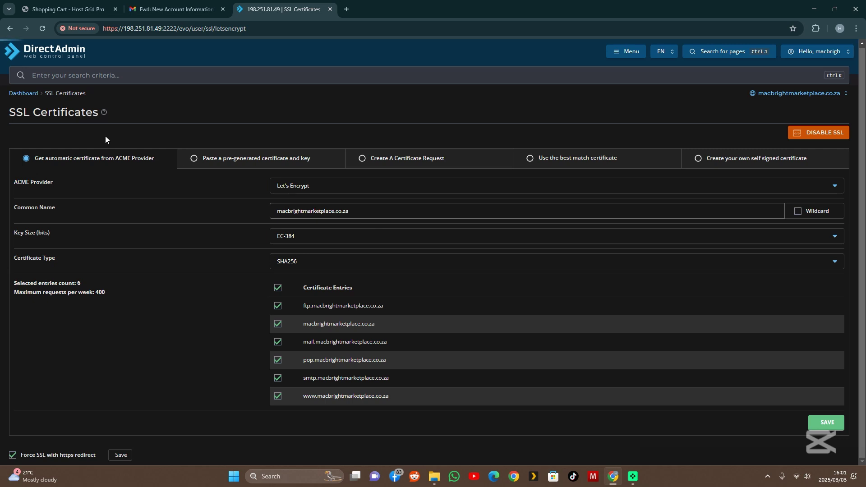
{"action": "left_click", "coordinate": [28, 94]}
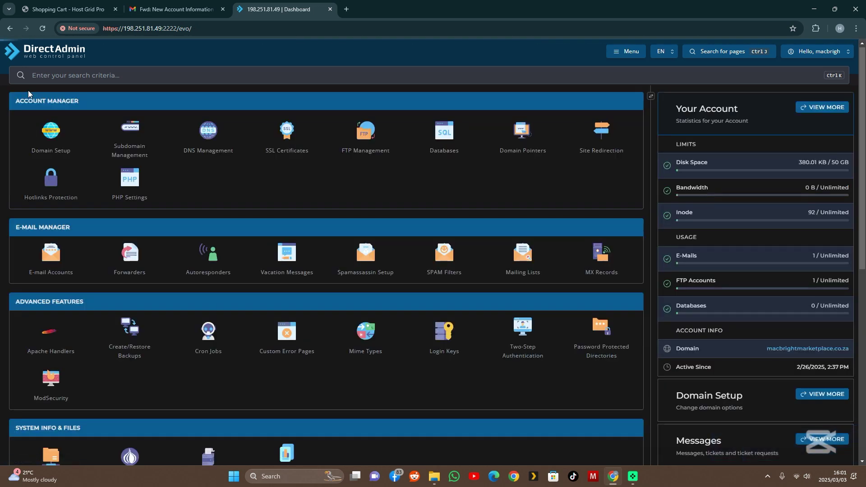
{"action": "scroll", "coordinate": [176, 156], "scroll_direction": "down", "scroll_amount": 2}
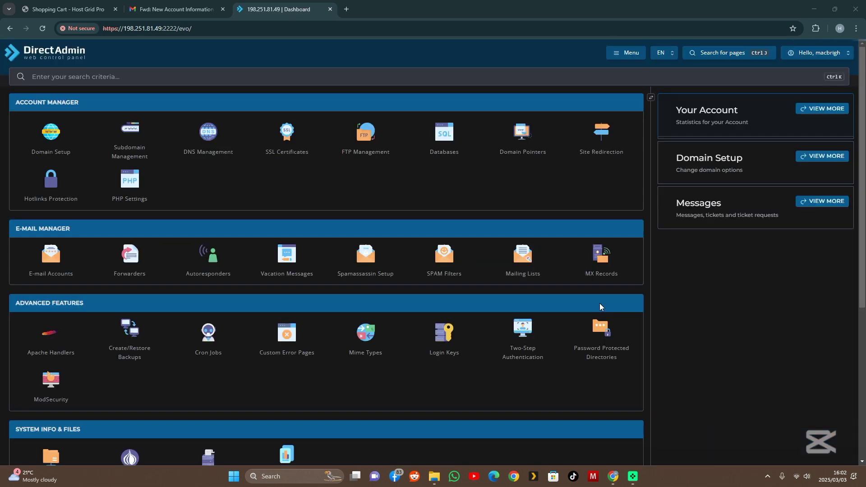
{"action": "left_click", "coordinate": [271, 138]}
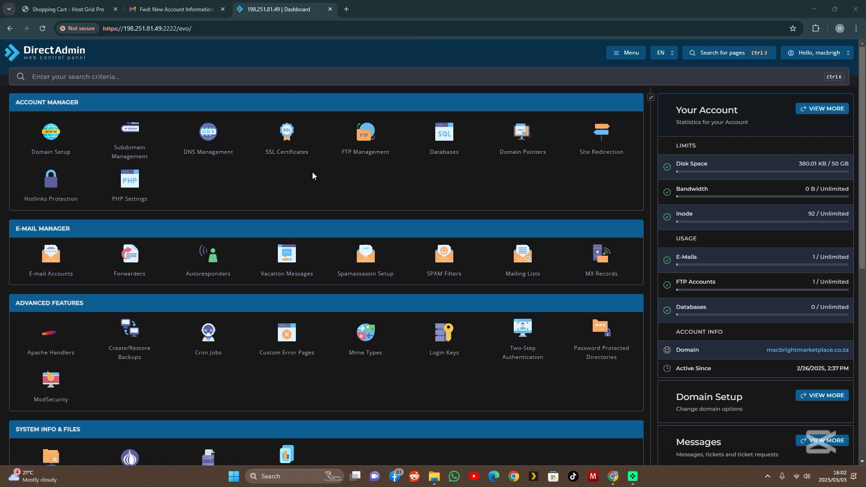
{"action": "scroll", "coordinate": [312, 175], "scroll_direction": "down", "scroll_amount": 2}
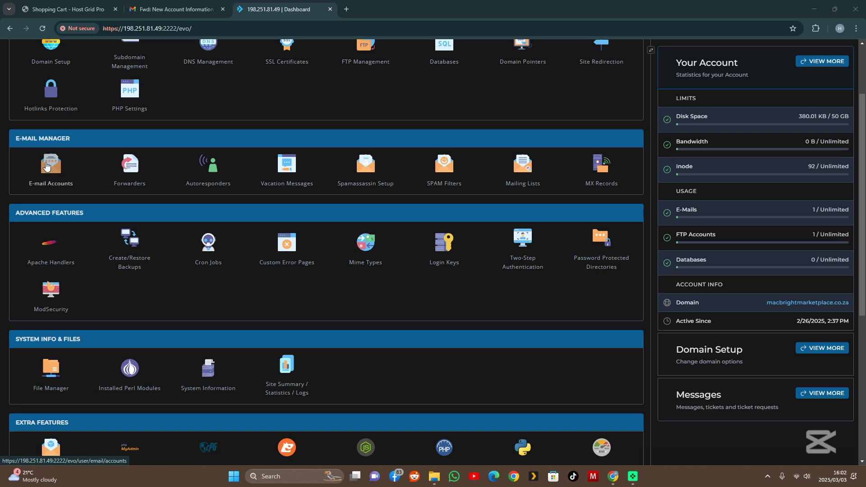
{"action": "left_click", "coordinate": [47, 166]}
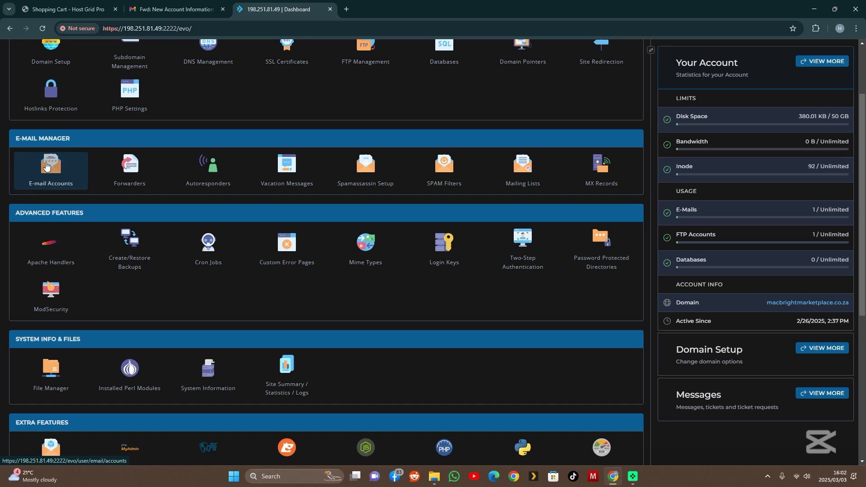
{"action": "scroll", "coordinate": [108, 165], "scroll_direction": "up", "scroll_amount": 2}
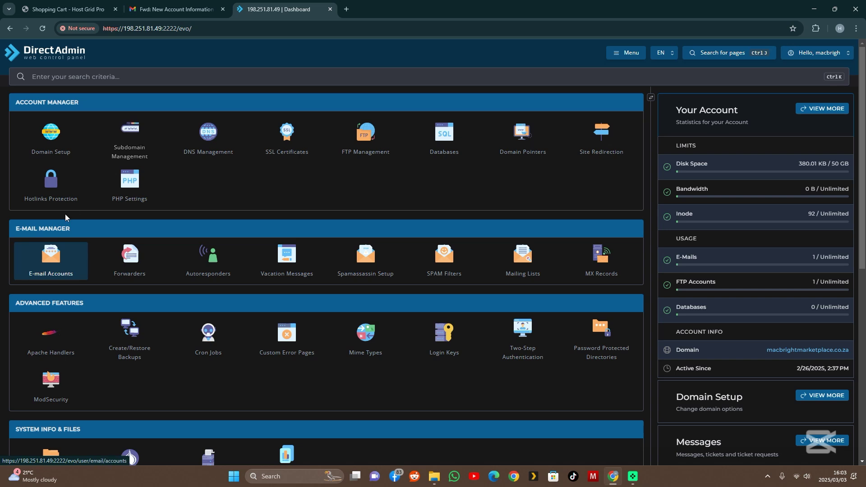
Step: Open E-mail Accounts in a new browser tab and switch to it
{"action": "right_click", "coordinate": [56, 251]}
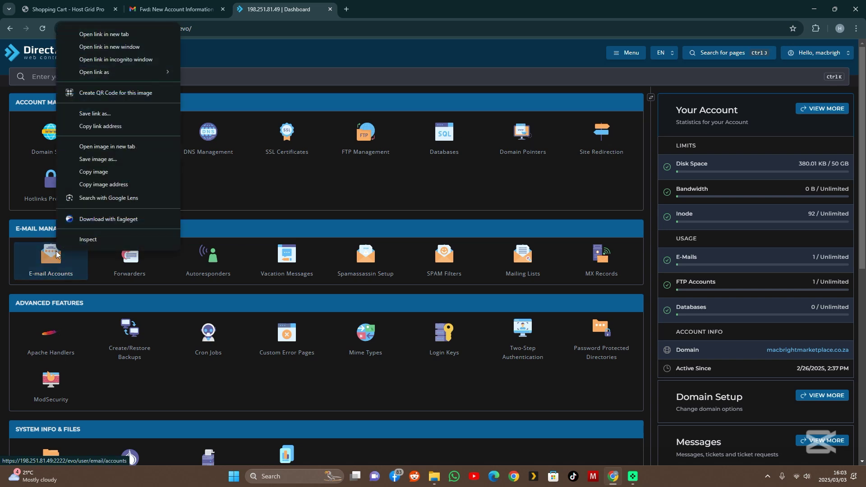
{"action": "left_click", "coordinate": [115, 34]}
{"action": "left_click", "coordinate": [392, 7]}
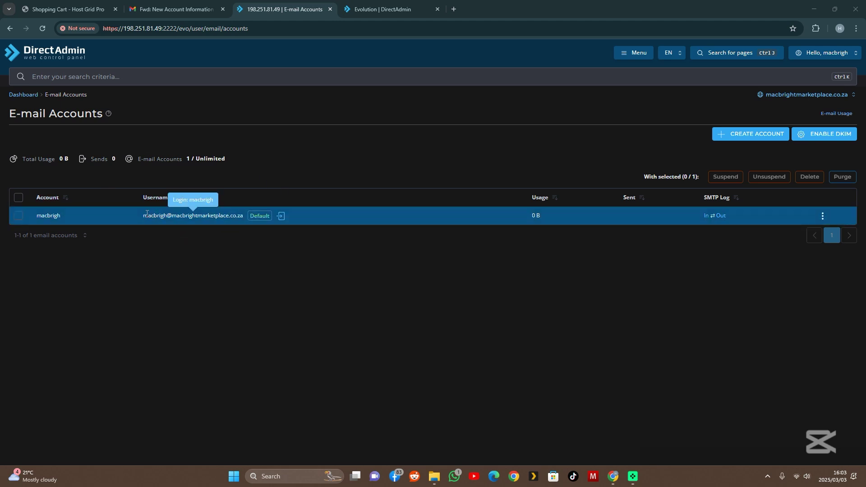
Step: Select the default mailbox's login address text in the E-mail Accounts list
{"action": "left_click_drag", "start_coordinate": [145, 214], "coordinate": [155, 214]}
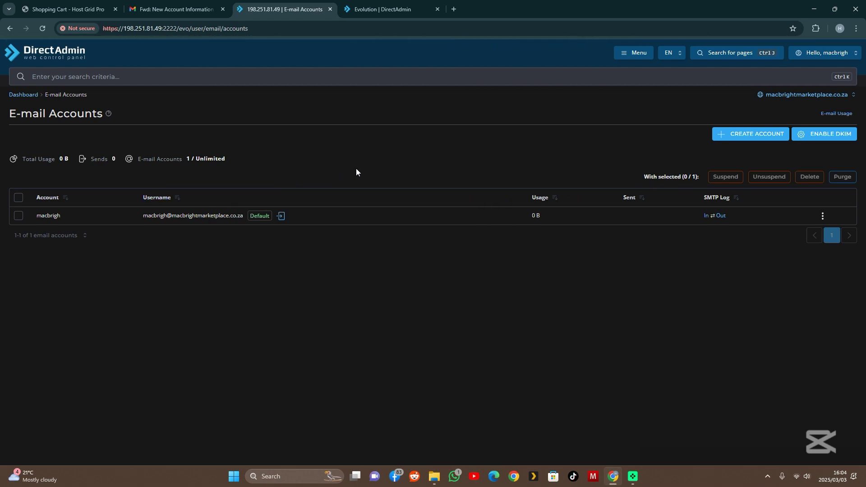
Step: Create a mailbox named 'admin' with a password and the Max e-mail quota
{"action": "left_click", "coordinate": [770, 140]}
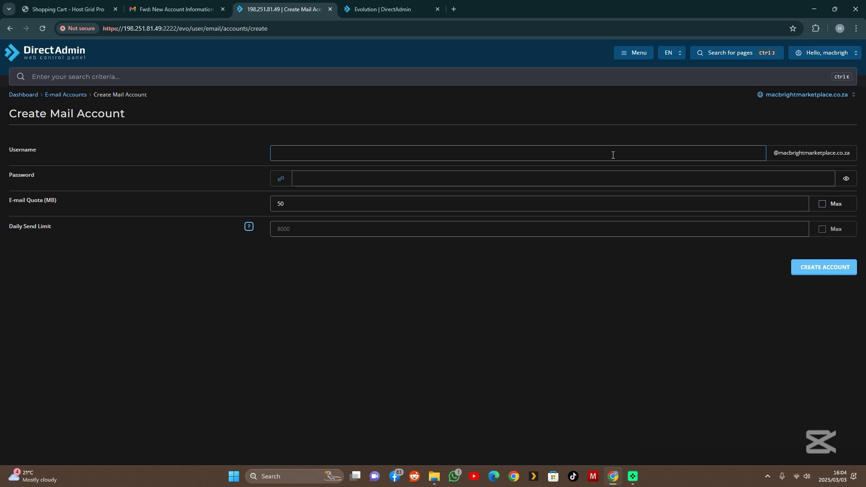
{"action": "type", "text": "nfovvvvvvv"}
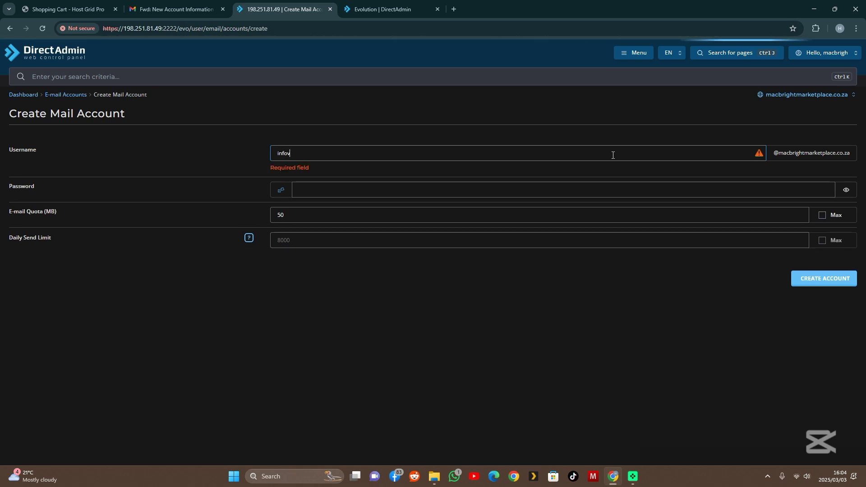
{"action": "key", "text": "BackSpace"}
{"action": "key", "text": "BackSpace"}
{"action": "key", "text": "BackSpace"}
{"action": "key", "text": "BackSpace"}
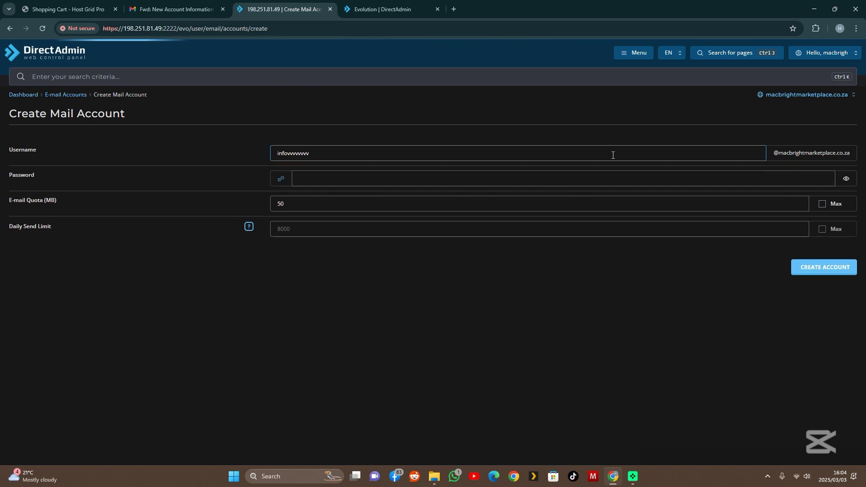
{"action": "key", "text": "BackSpace"}
{"action": "key", "text": "BackSpace"}
{"action": "key", "text": "BackSpace"}
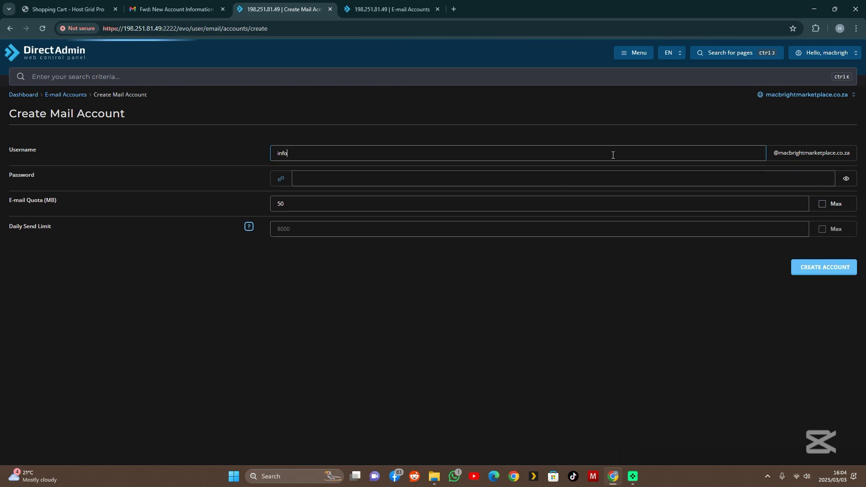
{"action": "left_click", "coordinate": [421, 174]}
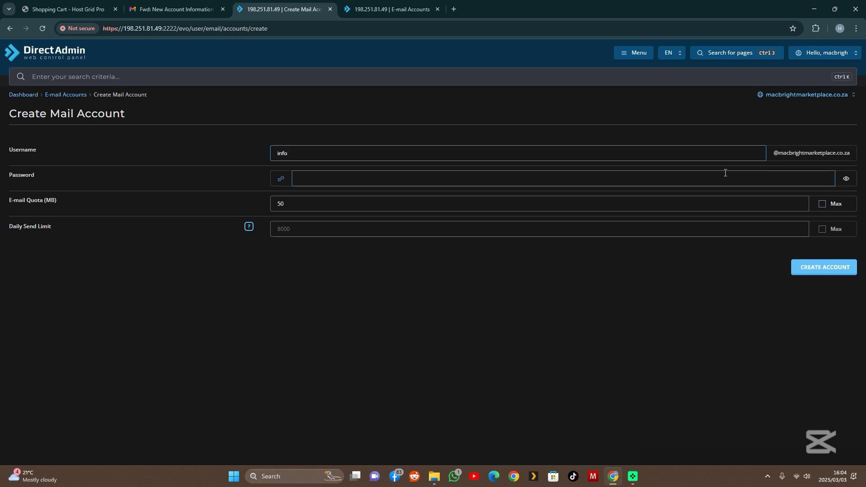
{"action": "left_click_drag", "start_coordinate": [449, 154], "coordinate": [189, 146]}
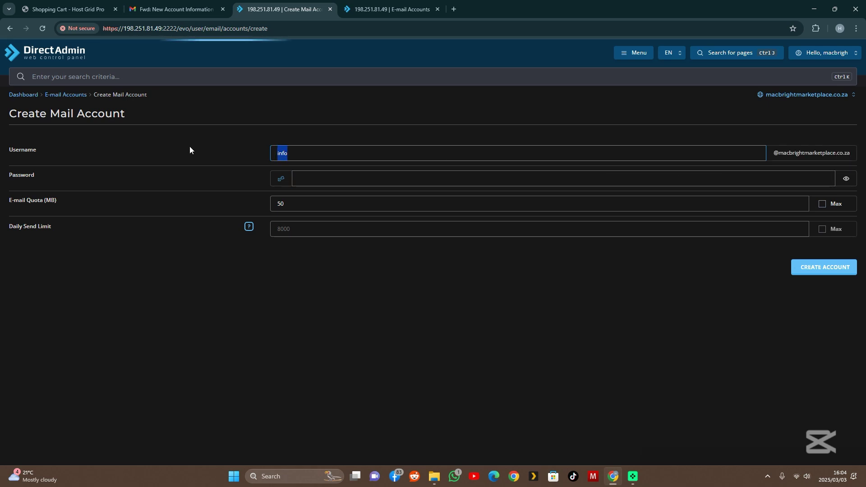
{"action": "type", "text": "admin"}
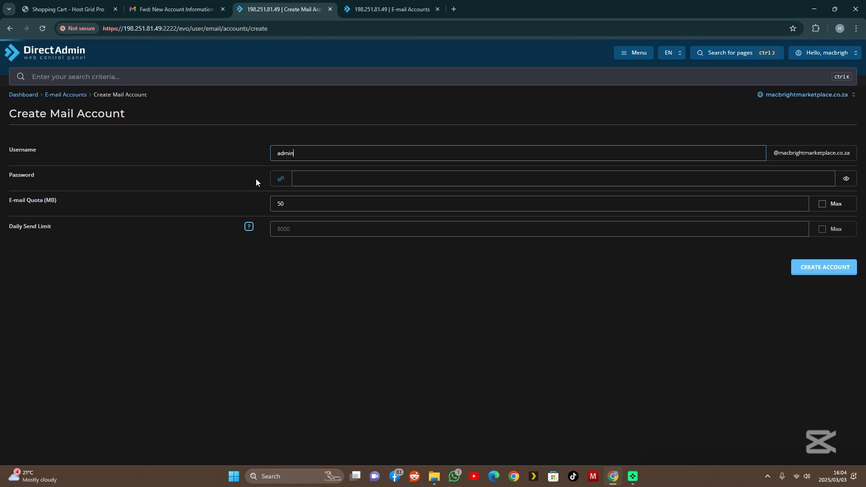
{"action": "left_click", "coordinate": [341, 179]}
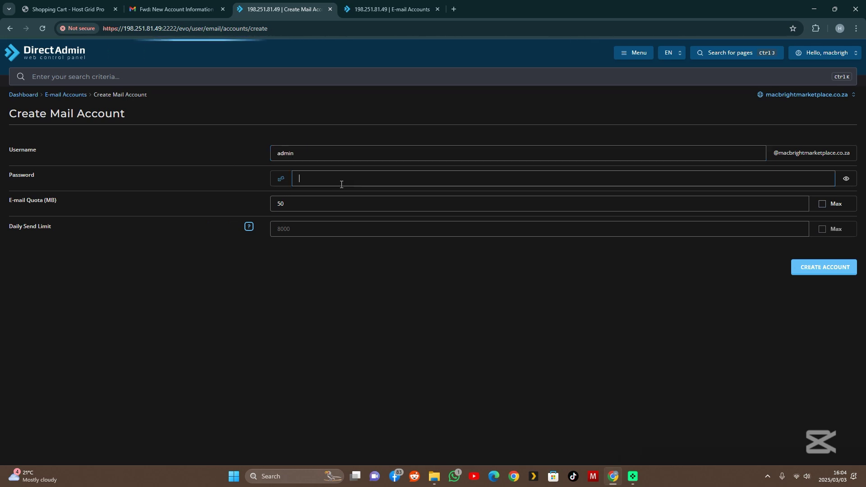
{"action": "type", "text": "***"}
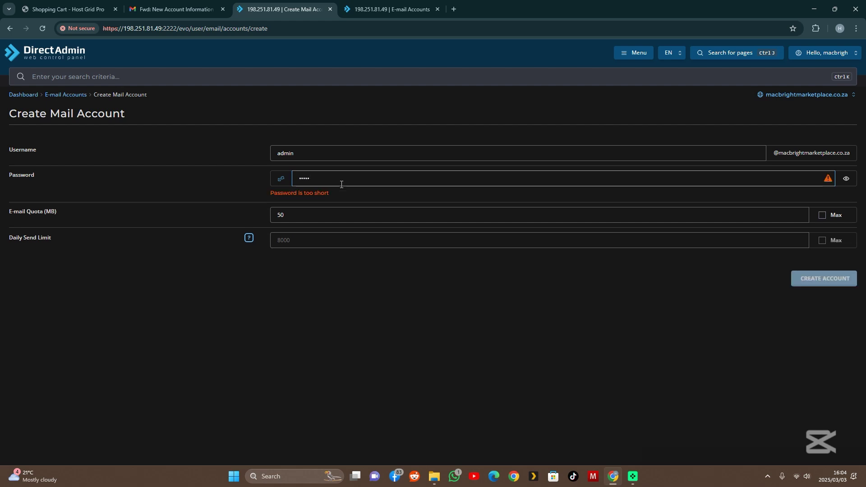
{"action": "type", "text": "*******"}
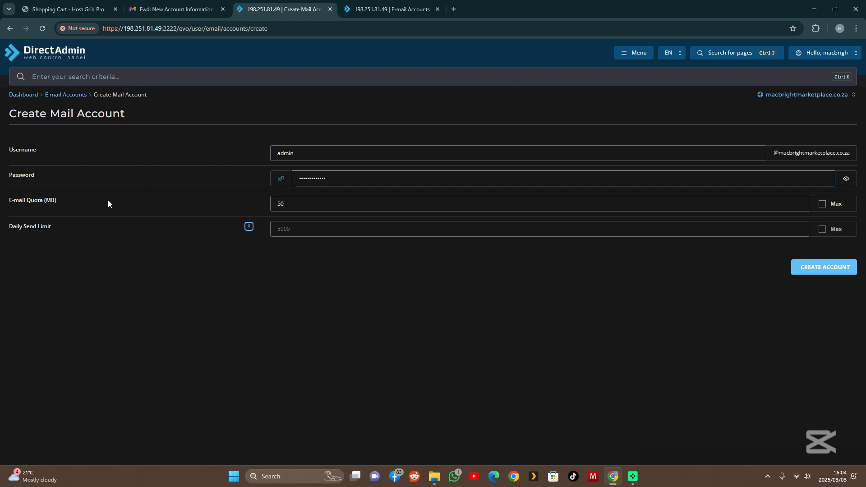
{"action": "left_click", "coordinate": [823, 208]}
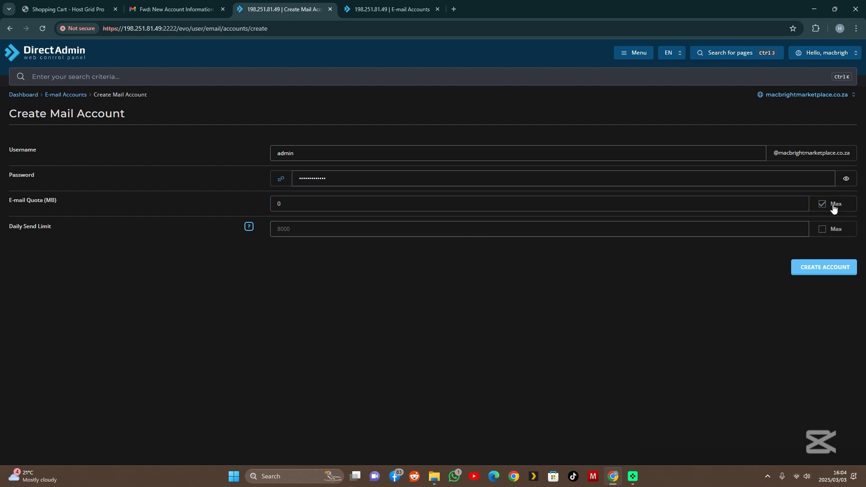
{"action": "left_click", "coordinate": [824, 272]}
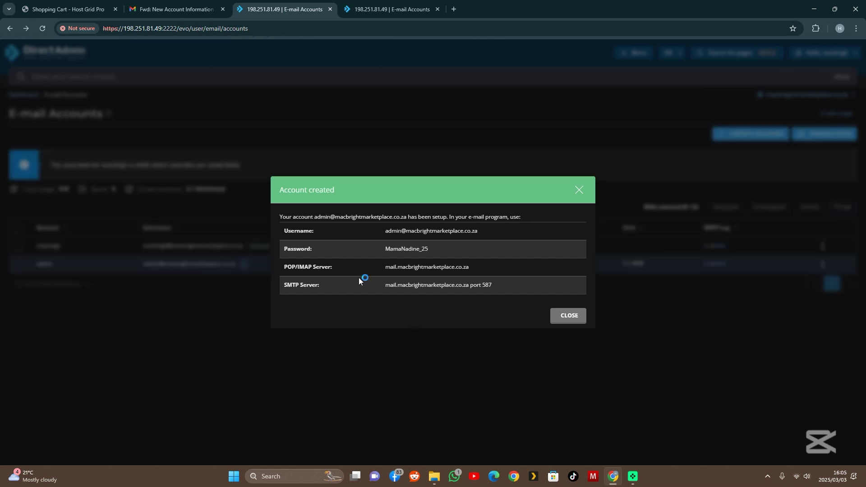
Step: Screenshot the Account created dialog showing admin's login and mail server details
{"action": "key", "text": "super+shift+s"}
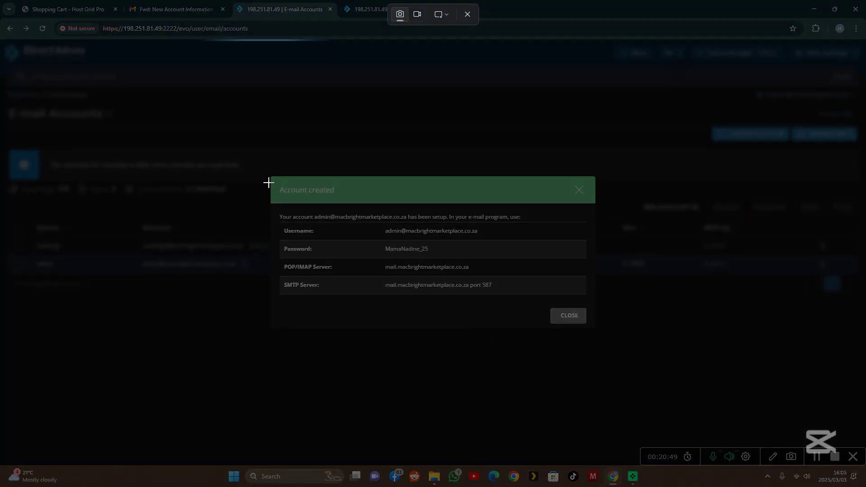
{"action": "left_click_drag", "start_coordinate": [262, 154], "coordinate": [611, 350]}
Step: Close the Account created dialog and review both mailboxes, default and admin
{"action": "left_click", "coordinate": [578, 318]}
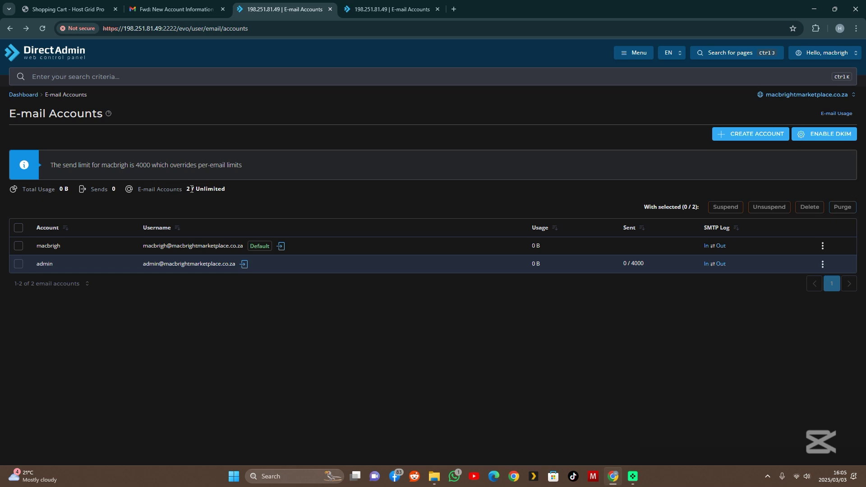
{"action": "double_click", "coordinate": [210, 189]}
Step: Return to the Dashboard and open Select PHP version under Extra Features
{"action": "left_click", "coordinate": [30, 96]}
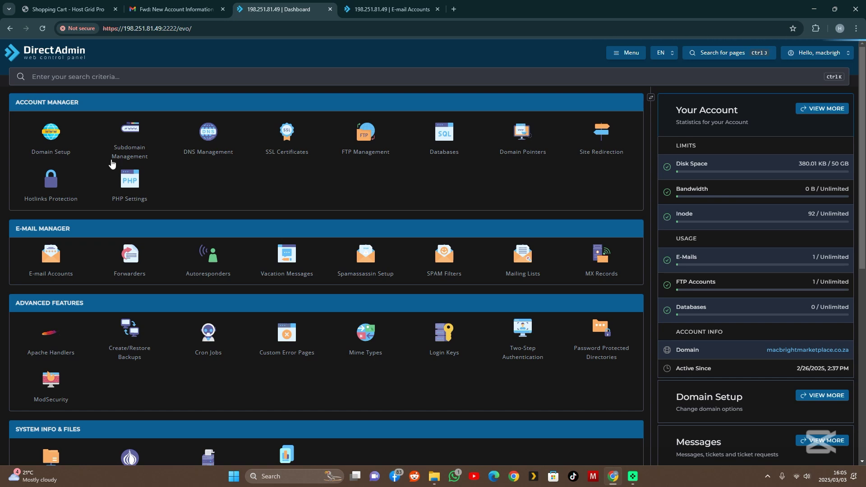
{"action": "scroll", "coordinate": [163, 182], "scroll_direction": "down", "scroll_amount": 3}
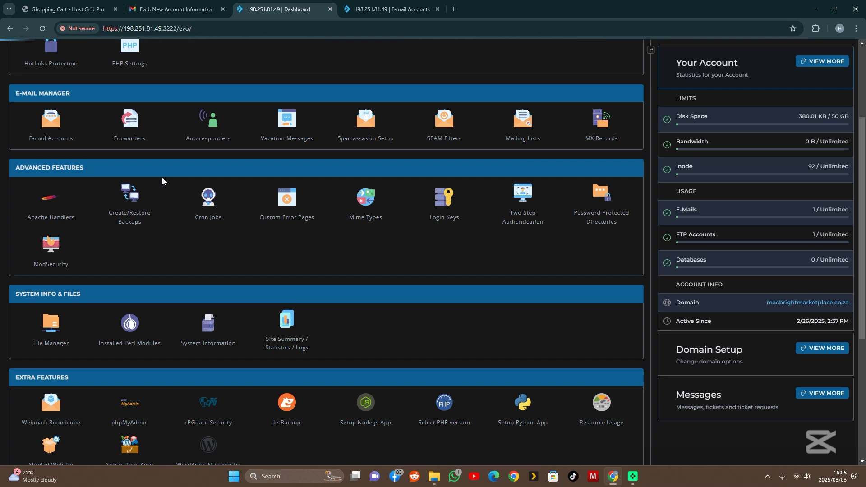
{"action": "scroll", "coordinate": [162, 178], "scroll_direction": "down", "scroll_amount": 2}
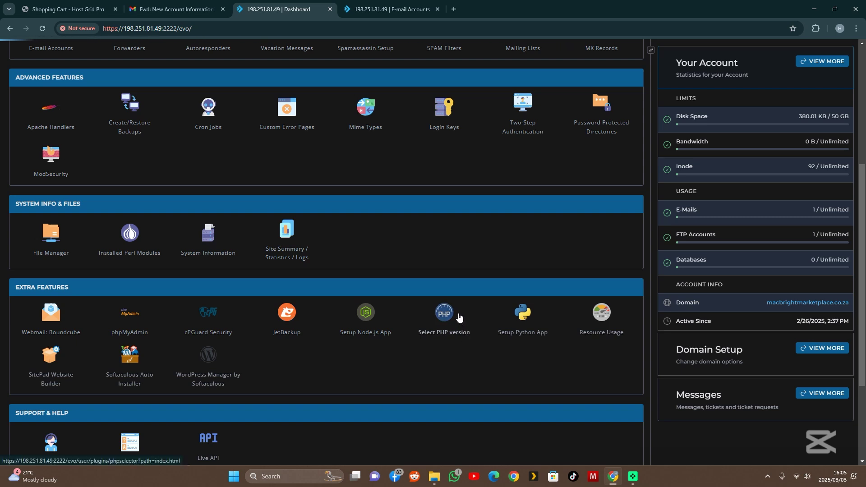
{"action": "left_click", "coordinate": [450, 318]}
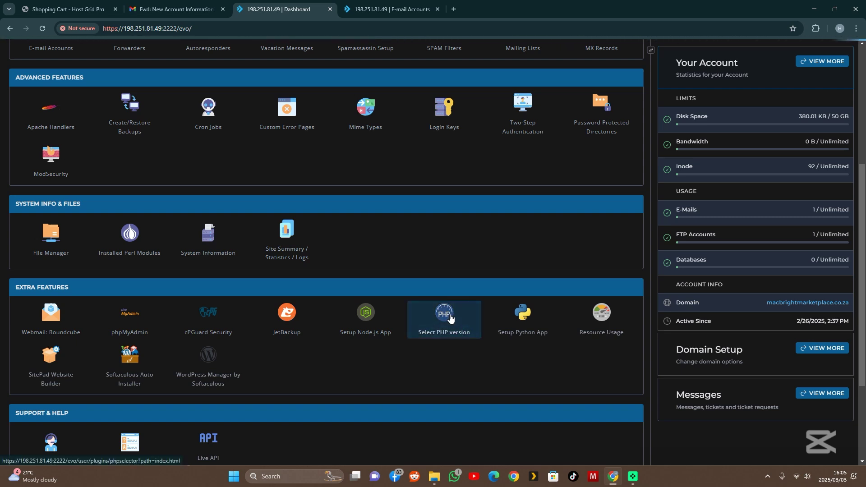
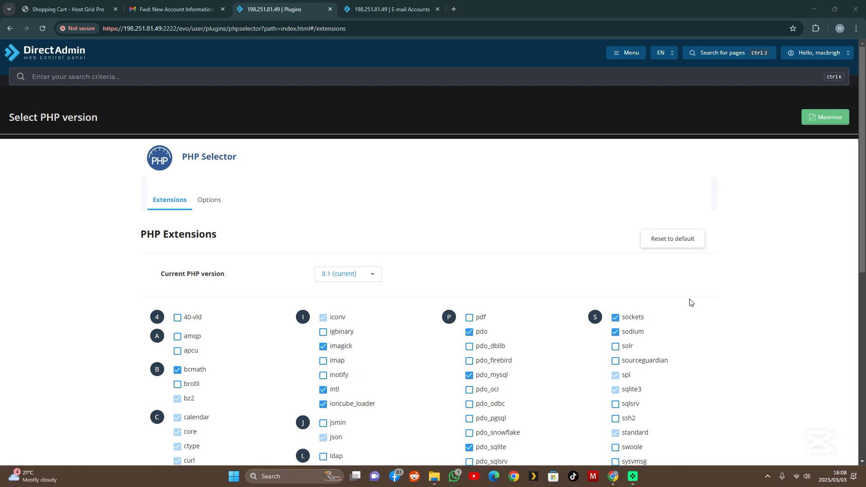
Step: Review the available PHP versions and keep PHP 8.1 selected
{"action": "scroll", "coordinate": [690, 303], "scroll_direction": "down", "scroll_amount": 3}
{"action": "scroll", "coordinate": [691, 303], "scroll_direction": "down", "scroll_amount": 5}
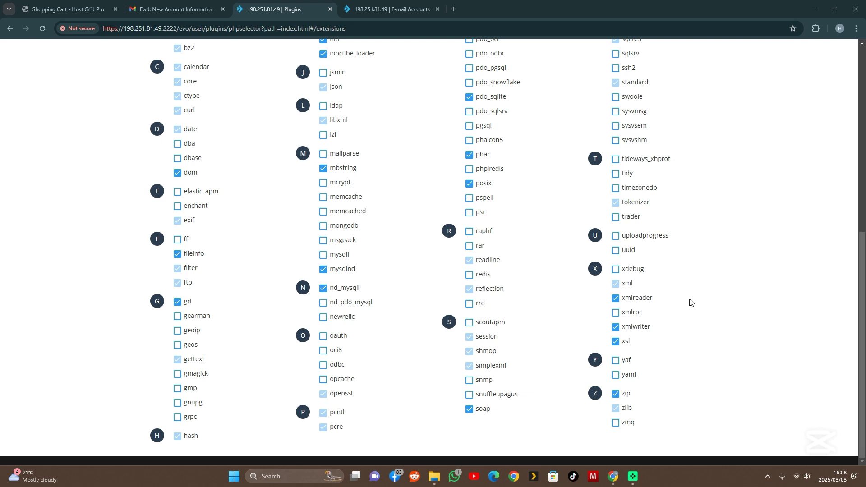
{"action": "scroll", "coordinate": [690, 302], "scroll_direction": "up", "scroll_amount": 6}
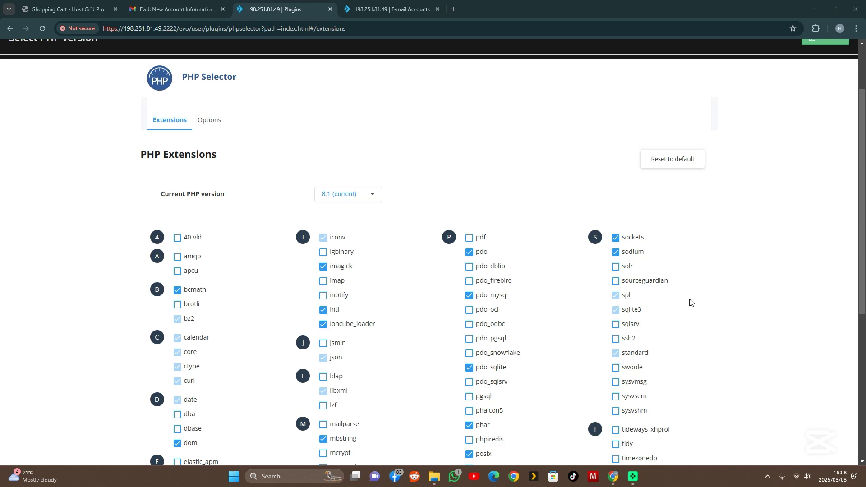
{"action": "scroll", "coordinate": [678, 304], "scroll_direction": "down", "scroll_amount": 4}
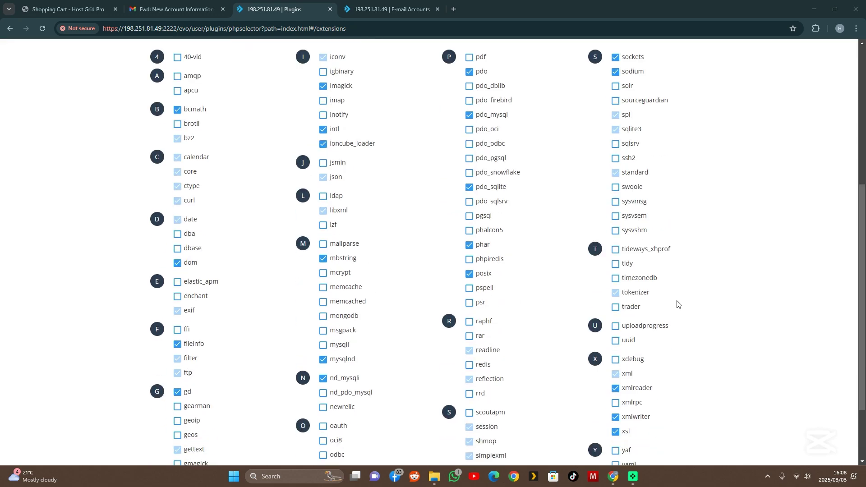
{"action": "scroll", "coordinate": [678, 304], "scroll_direction": "up", "scroll_amount": 6}
{"action": "left_click", "coordinate": [374, 278]}
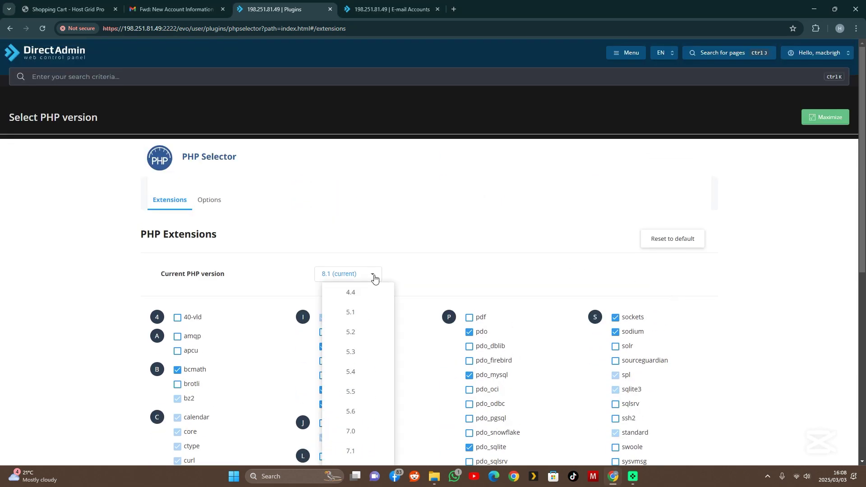
{"action": "scroll", "coordinate": [428, 274], "scroll_direction": "down", "scroll_amount": 6}
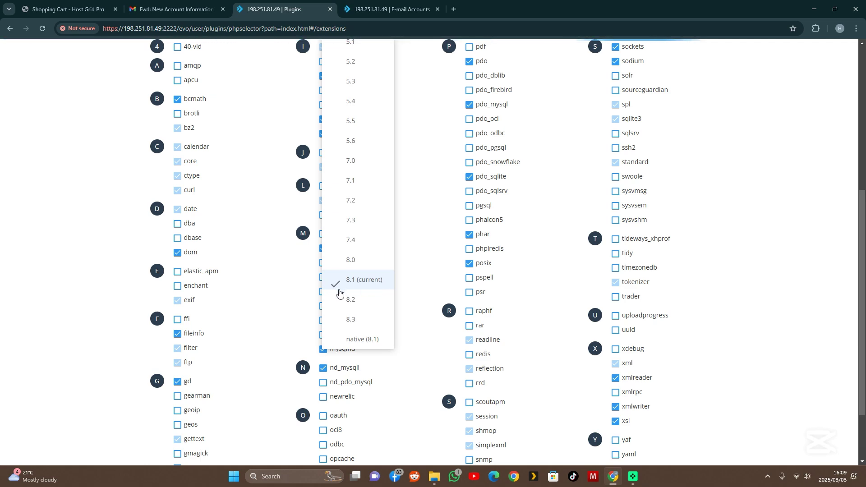
{"action": "scroll", "coordinate": [319, 314], "scroll_direction": "up", "scroll_amount": 4}
{"action": "left_click", "coordinate": [271, 111]}
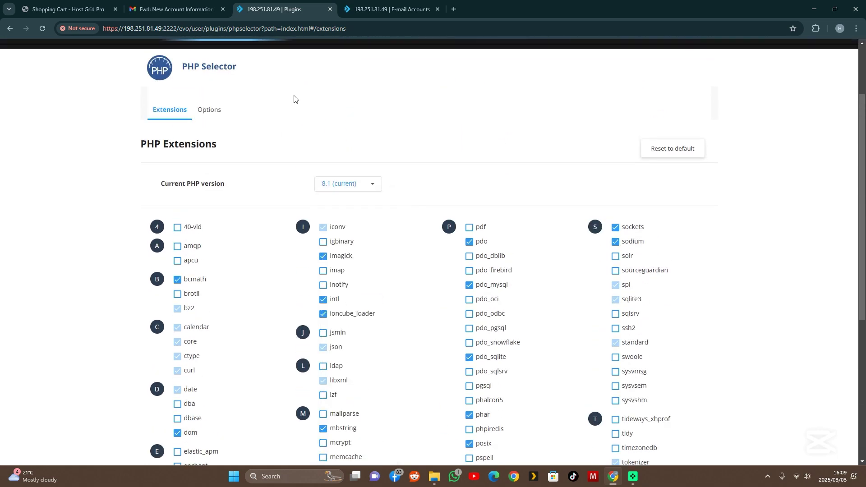
Step: In PHP Options, append 00 to max_execution_time and max_input_time, and set memory_limit to 512M
{"action": "left_click", "coordinate": [215, 115]}
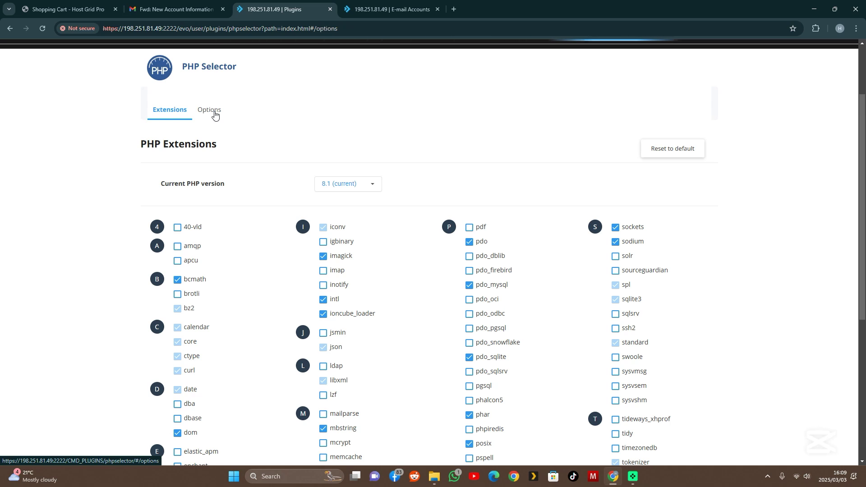
{"action": "scroll", "coordinate": [312, 231], "scroll_direction": "down", "scroll_amount": 3}
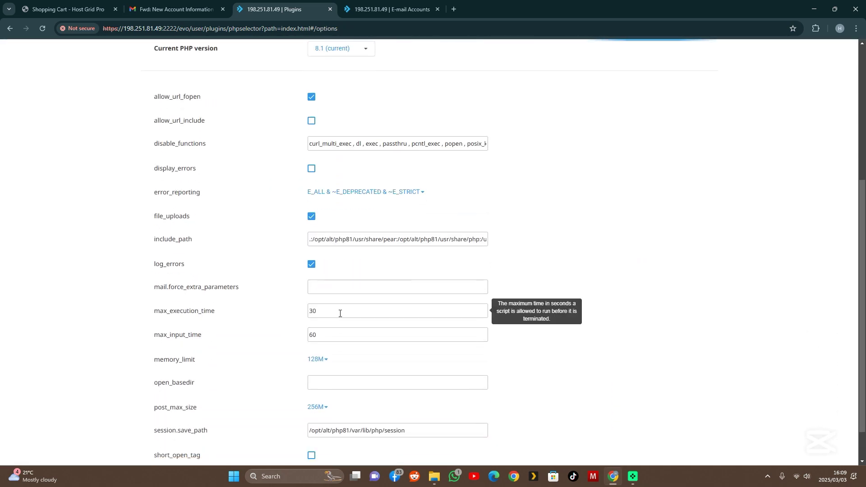
{"action": "left_click", "coordinate": [341, 314]}
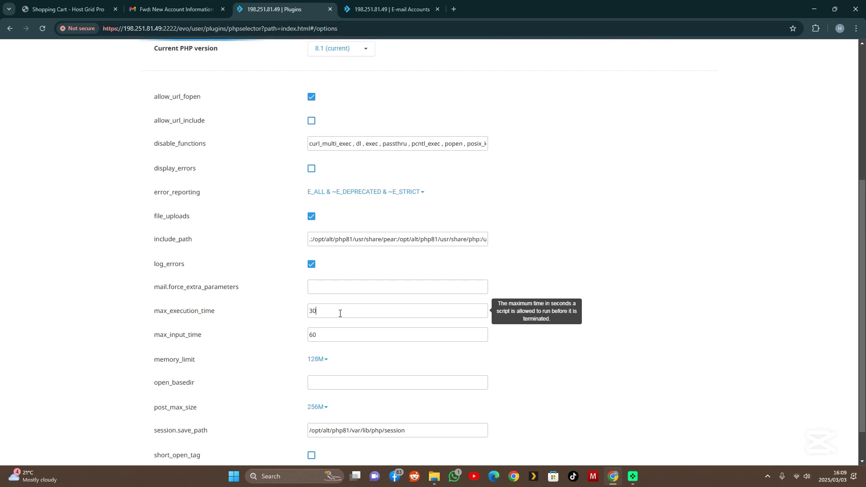
{"action": "type", "text": "00"}
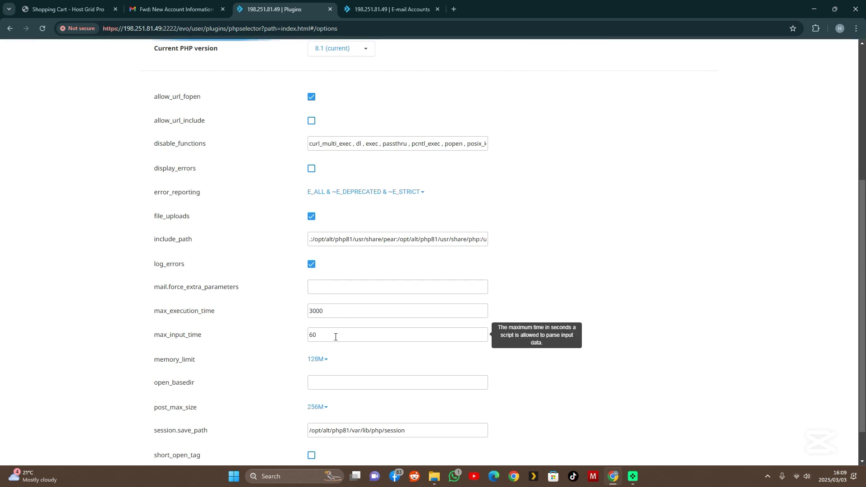
{"action": "left_click", "coordinate": [335, 337]}
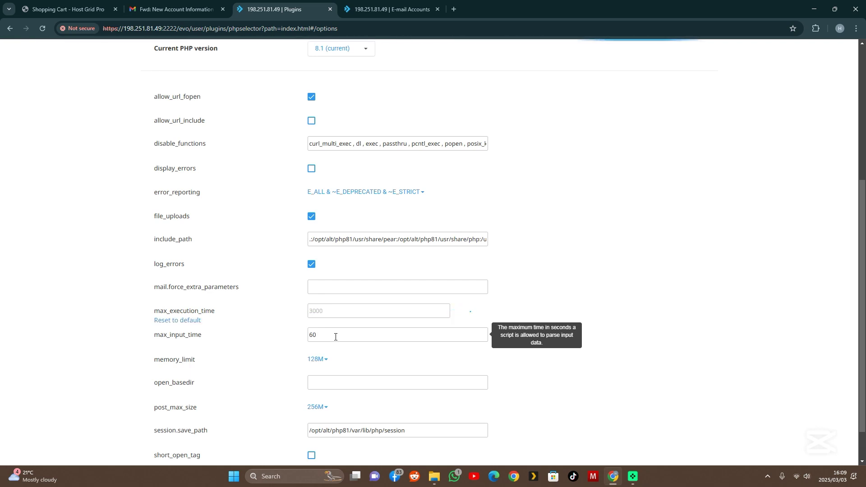
{"action": "type", "text": "00"}
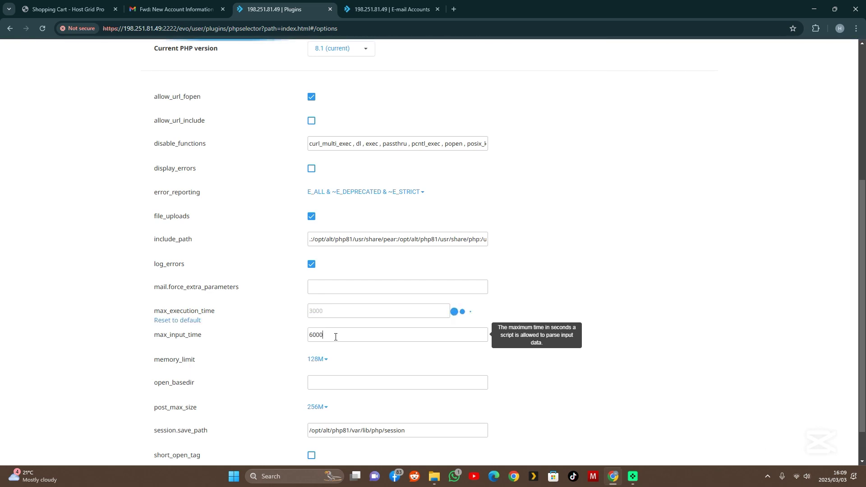
{"action": "scroll", "coordinate": [335, 336], "scroll_direction": "down", "scroll_amount": 1}
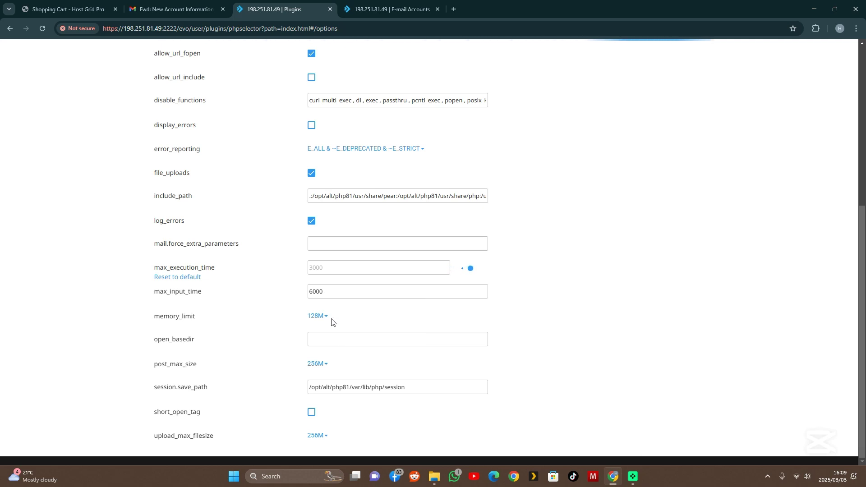
{"action": "left_click", "coordinate": [325, 317]}
{"action": "scroll", "coordinate": [333, 352], "scroll_direction": "down", "scroll_amount": 1}
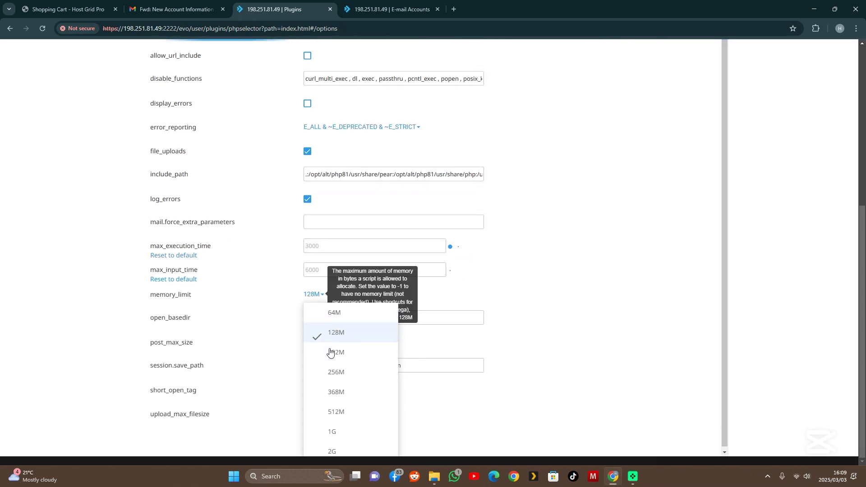
{"action": "left_click", "coordinate": [338, 407]}
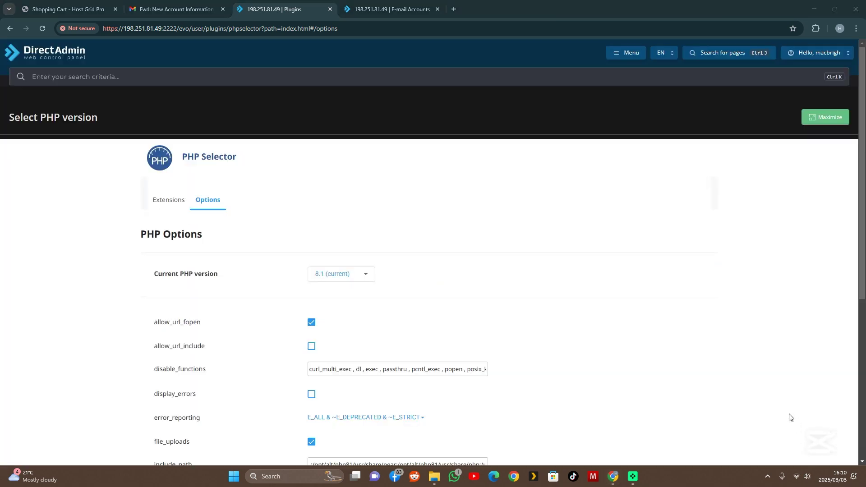
Step: Set max_execution_time to 3000 and max_input_time to 6000
{"action": "scroll", "coordinate": [399, 263], "scroll_direction": "down", "scroll_amount": 6}
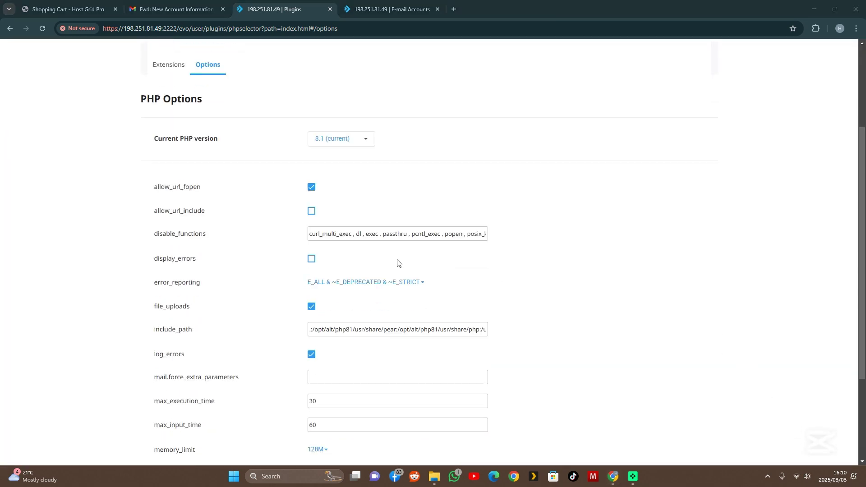
{"action": "left_click", "coordinate": [397, 267]}
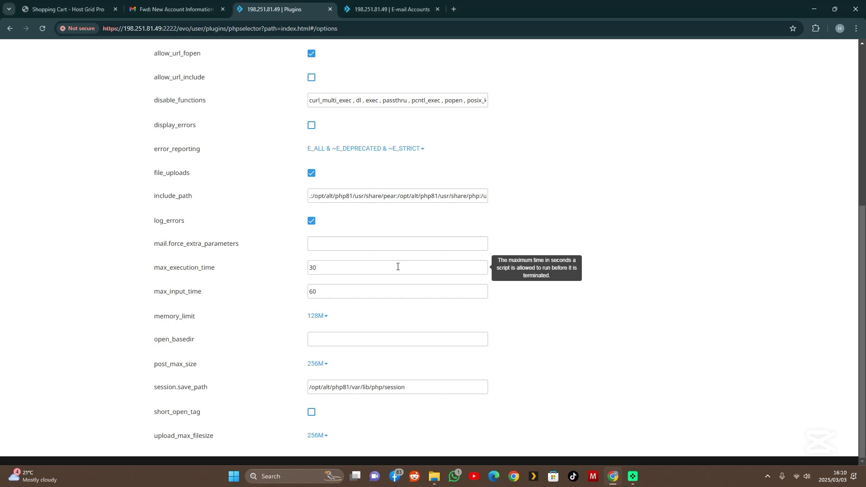
{"action": "left_click", "coordinate": [396, 289]}
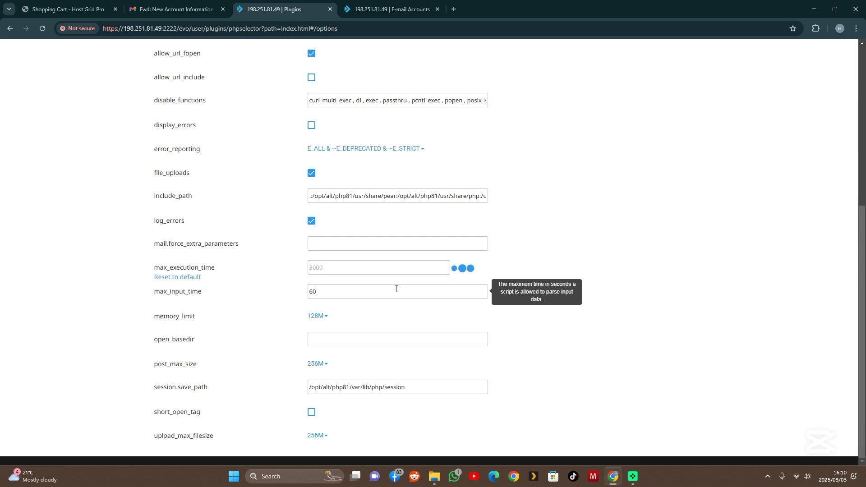
{"action": "type", "text": "00"}
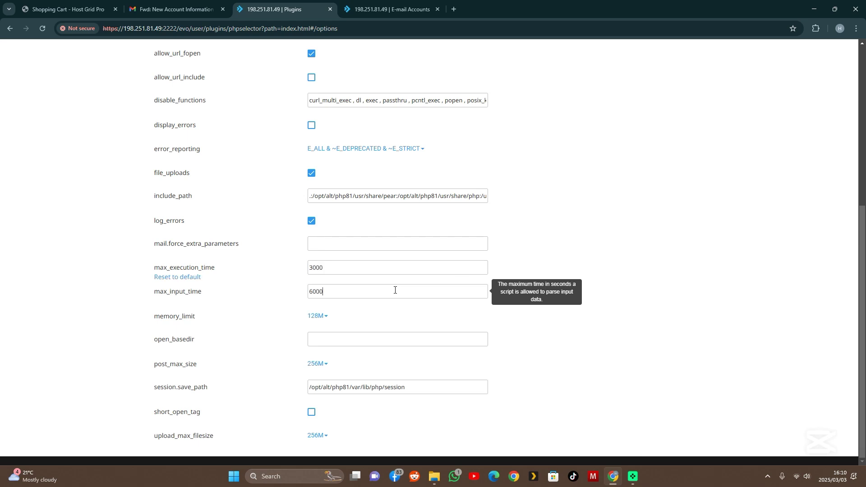
Step: Set both memory_limit and post_max_size to 512M
{"action": "left_click", "coordinate": [326, 317]}
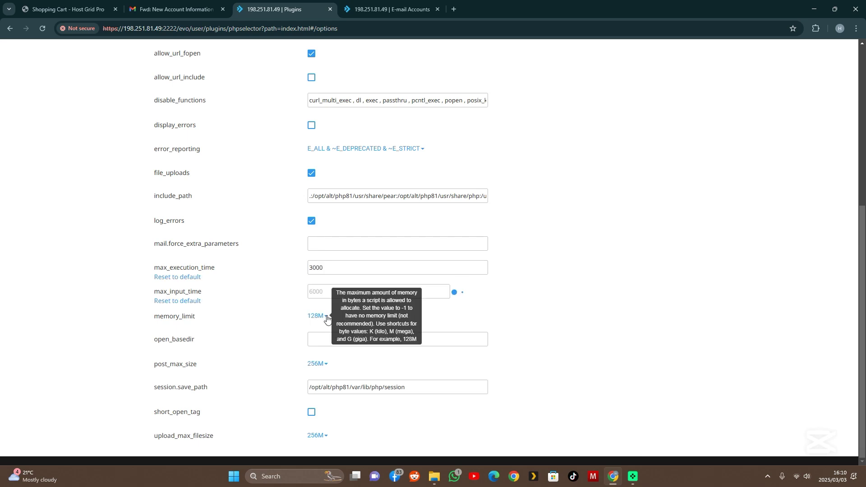
{"action": "left_click", "coordinate": [356, 433]}
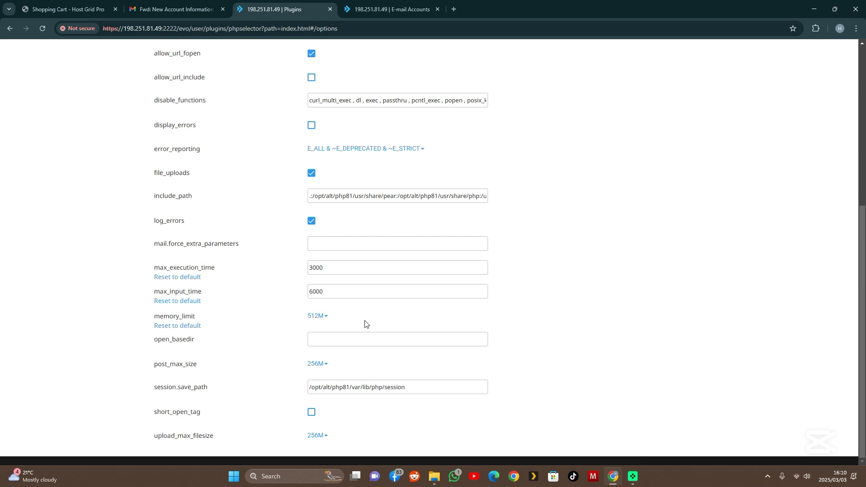
{"action": "left_click", "coordinate": [324, 365]}
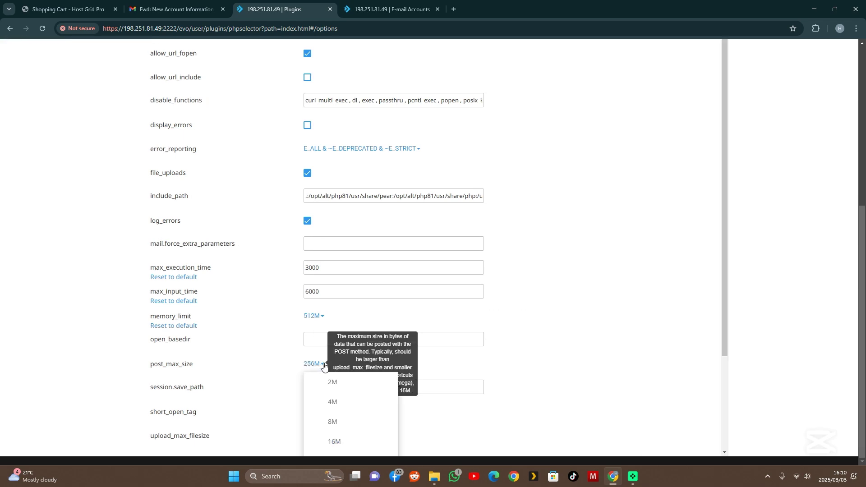
{"action": "scroll", "coordinate": [352, 388], "scroll_direction": "down", "scroll_amount": 2}
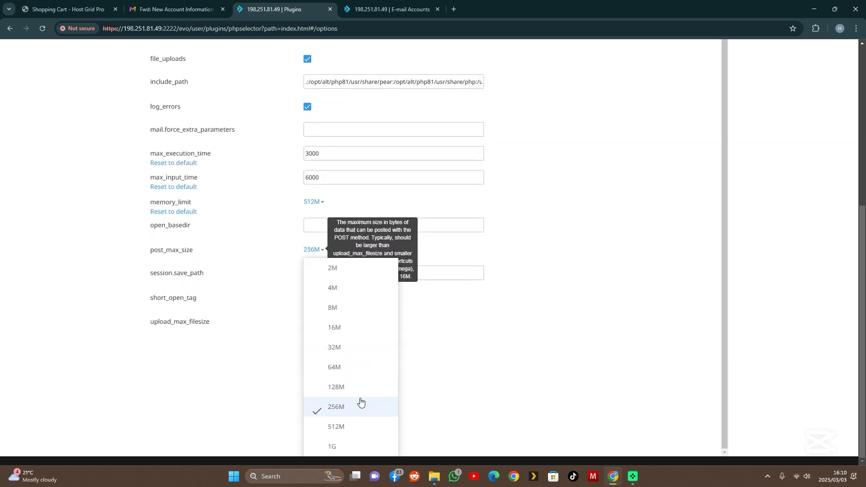
{"action": "left_click", "coordinate": [364, 428]}
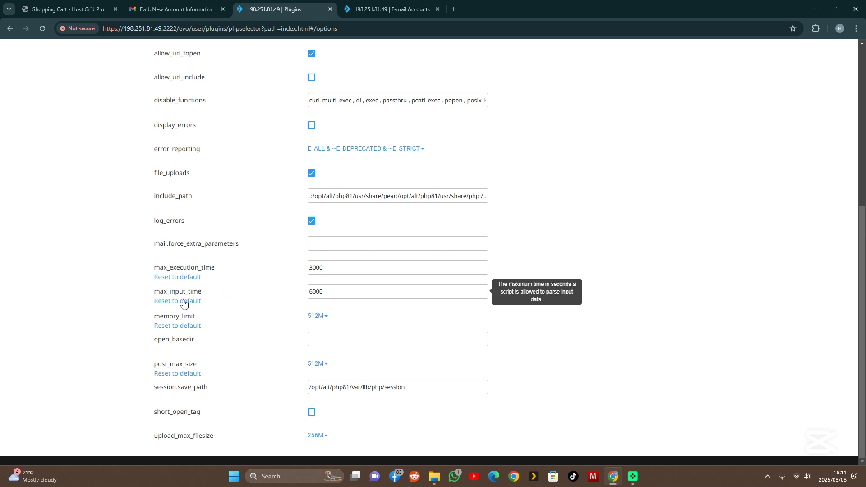
{"action": "scroll", "coordinate": [334, 324], "scroll_direction": "up", "scroll_amount": 5}
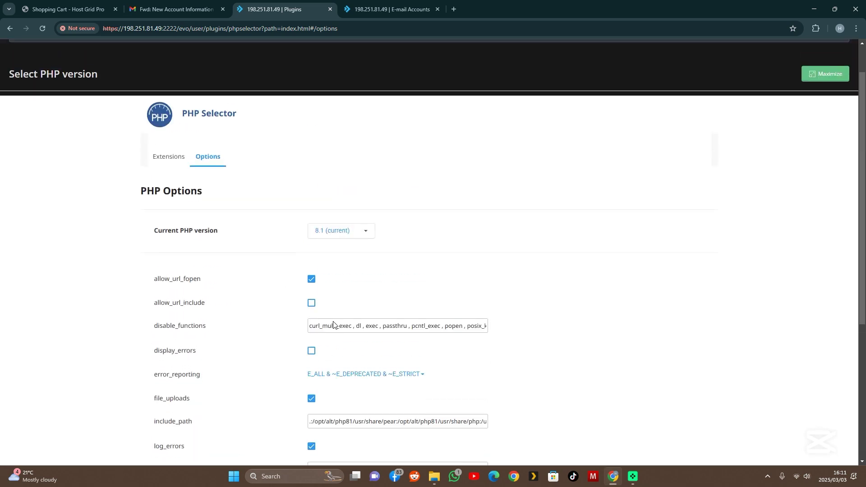
{"action": "scroll", "coordinate": [333, 324], "scroll_direction": "up", "scroll_amount": 1}
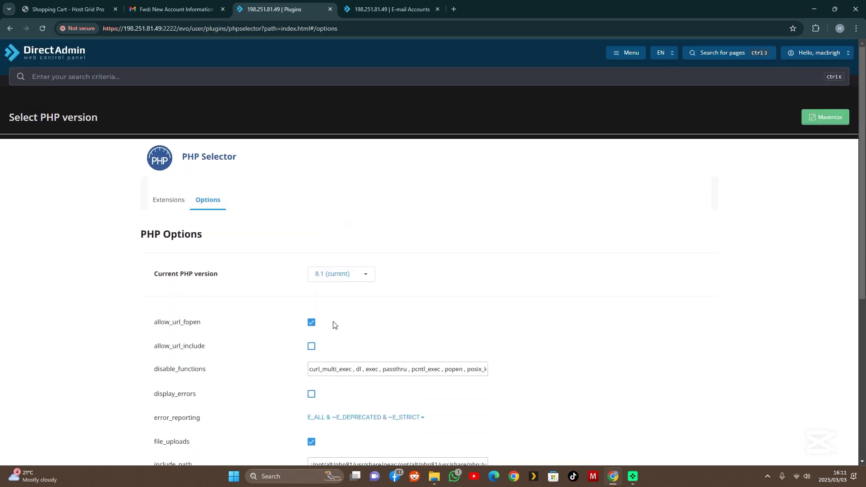
Step: From the DirectAdmin dashboard, launch Softaculous Auto Installer and browse its Top Scripts list
{"action": "left_click", "coordinate": [33, 58]}
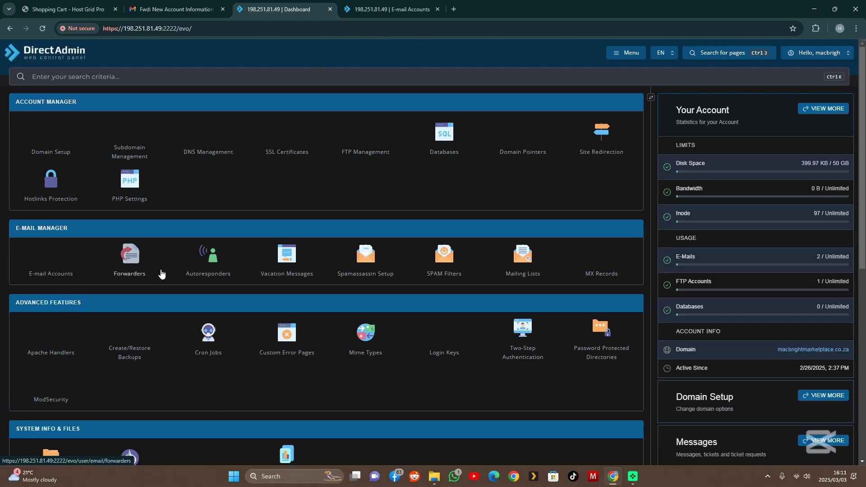
{"action": "scroll", "coordinate": [161, 274], "scroll_direction": "down", "scroll_amount": 5}
{"action": "scroll", "coordinate": [161, 274], "scroll_direction": "down", "scroll_amount": 4}
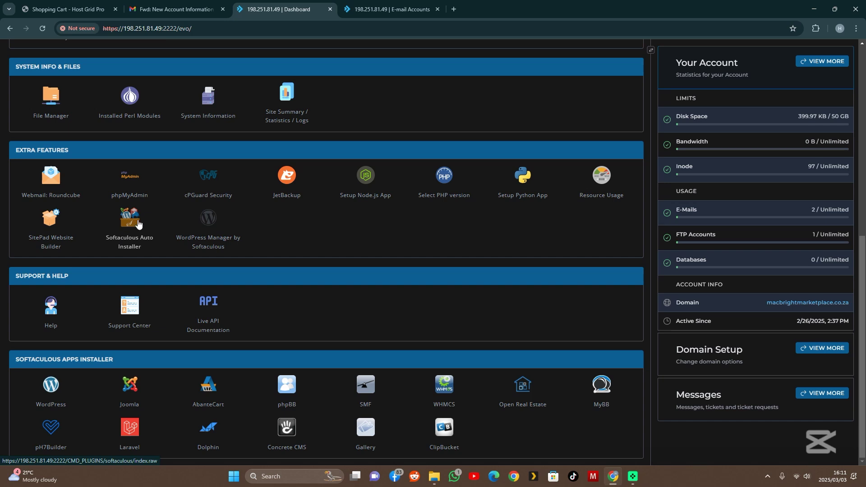
{"action": "left_click", "coordinate": [132, 222]}
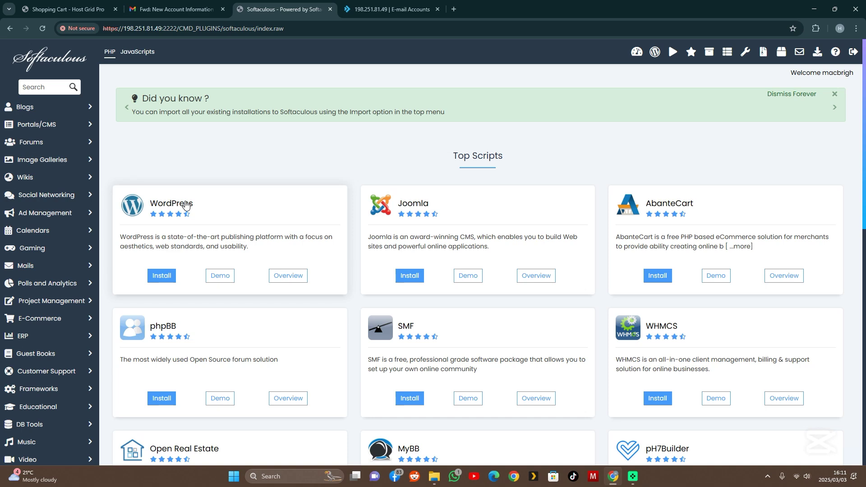
{"action": "scroll", "coordinate": [186, 205], "scroll_direction": "down", "scroll_amount": 4}
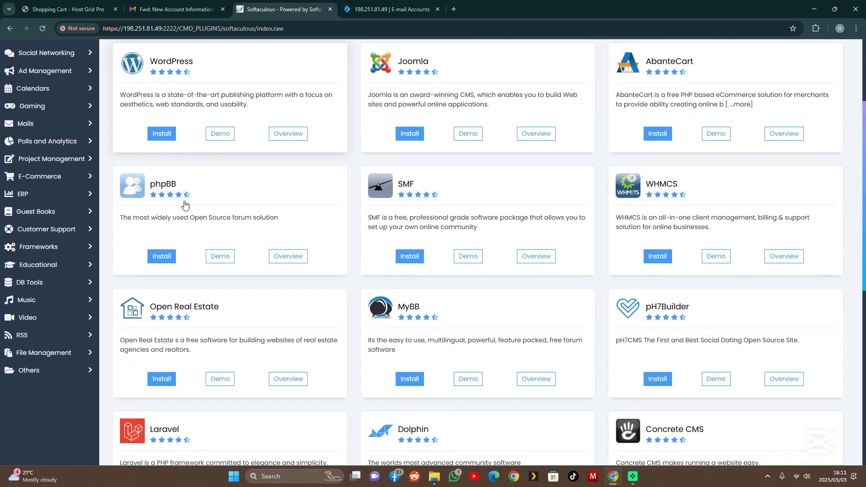
{"action": "scroll", "coordinate": [185, 206], "scroll_direction": "down", "scroll_amount": 4}
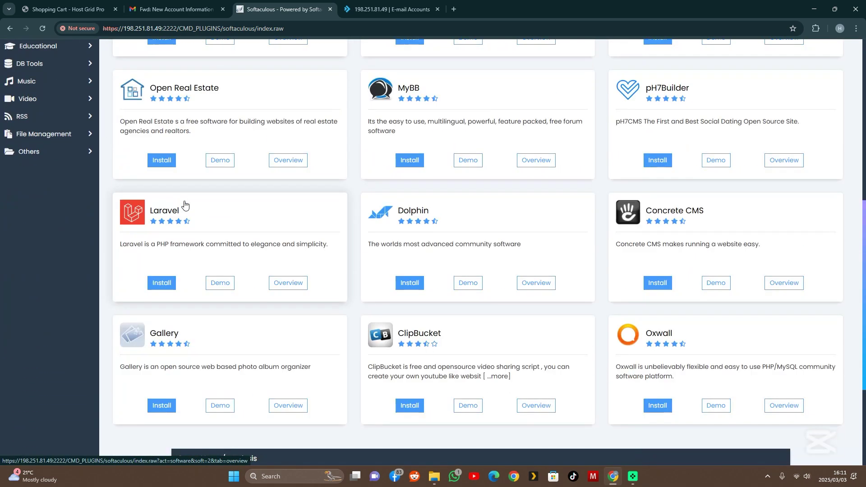
{"action": "scroll", "coordinate": [185, 205], "scroll_direction": "up", "scroll_amount": 5}
{"action": "scroll", "coordinate": [185, 205], "scroll_direction": "up", "scroll_amount": 3}
{"action": "scroll", "coordinate": [185, 206], "scroll_direction": "down", "scroll_amount": 1}
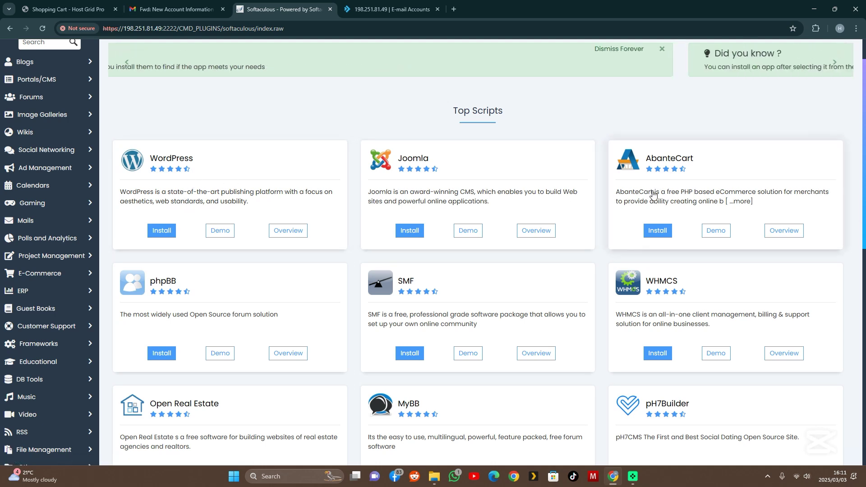
{"action": "scroll", "coordinate": [347, 199], "scroll_direction": "down", "scroll_amount": 9}
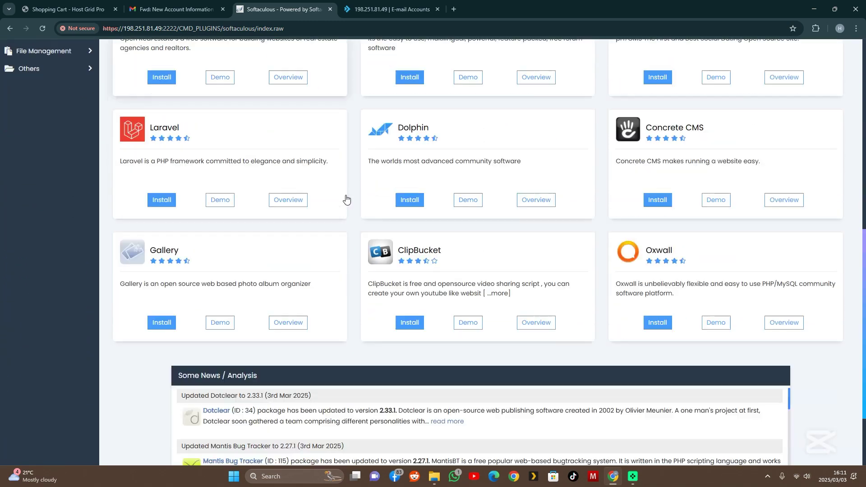
{"action": "scroll", "coordinate": [346, 199], "scroll_direction": "down", "scroll_amount": 2}
{"action": "scroll", "coordinate": [347, 199], "scroll_direction": "up", "scroll_amount": 11}
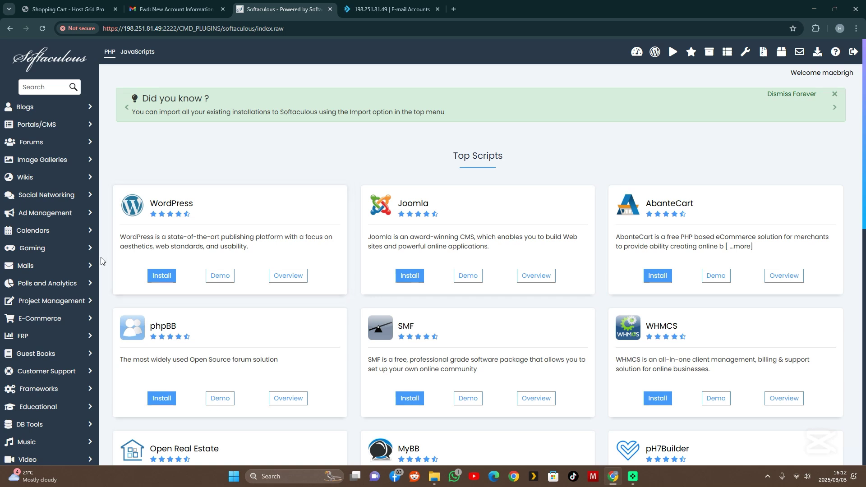
Step: Start a WordPress install and look through the prefilled form (version 6.7.2, directory wp)
{"action": "left_click", "coordinate": [168, 277]}
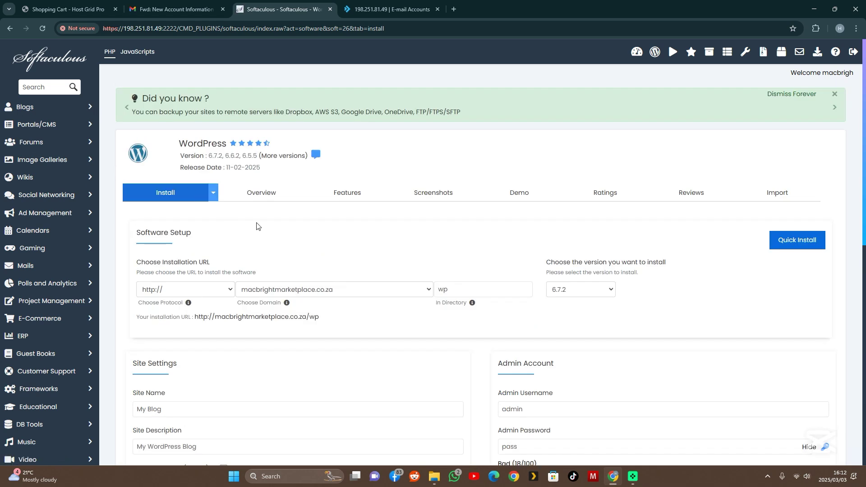
{"action": "scroll", "coordinate": [258, 226], "scroll_direction": "down", "scroll_amount": 1}
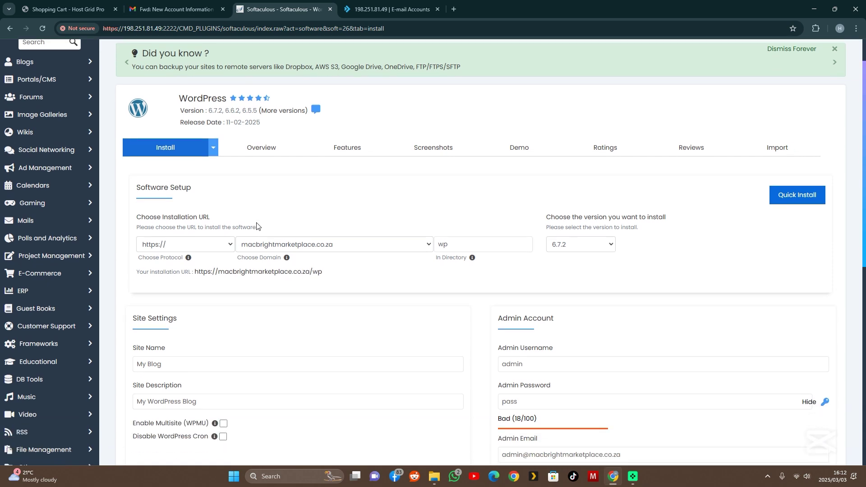
{"action": "scroll", "coordinate": [185, 189], "scroll_direction": "down", "scroll_amount": 2}
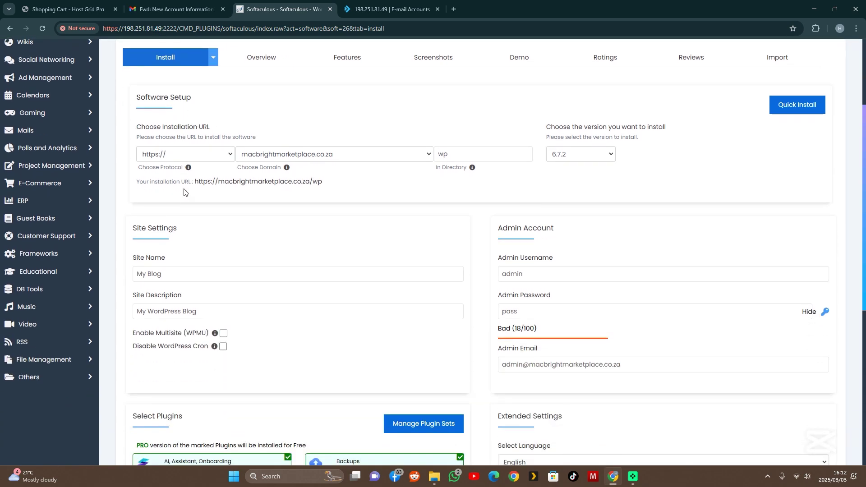
{"action": "scroll", "coordinate": [185, 190], "scroll_direction": "down", "scroll_amount": 1}
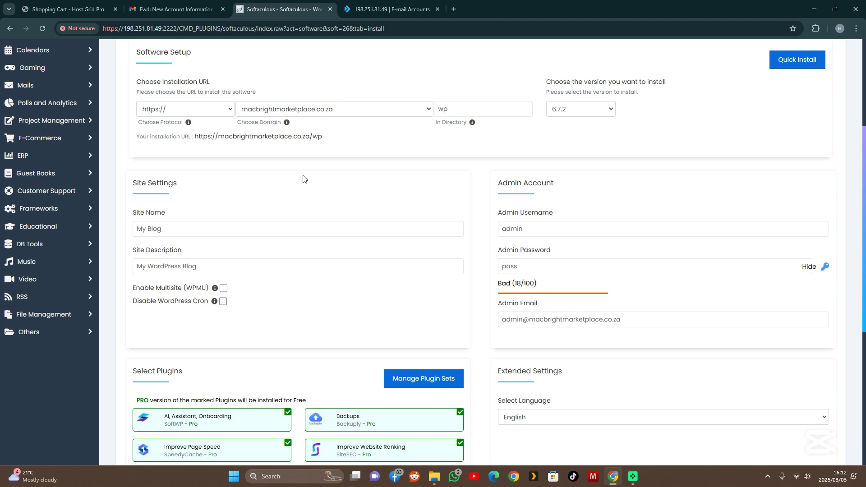
{"action": "scroll", "coordinate": [616, 206], "scroll_direction": "down", "scroll_amount": 4}
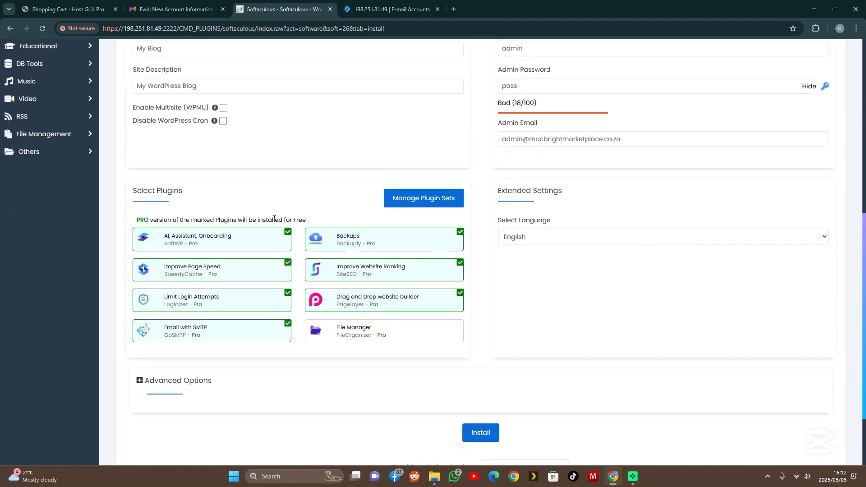
{"action": "scroll", "coordinate": [541, 202], "scroll_direction": "down", "scroll_amount": 2}
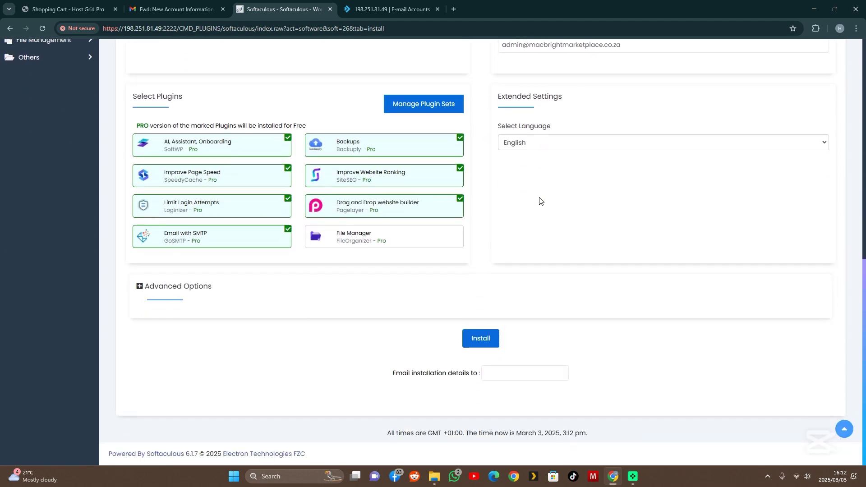
{"action": "scroll", "coordinate": [541, 202], "scroll_direction": "up", "scroll_amount": 10}
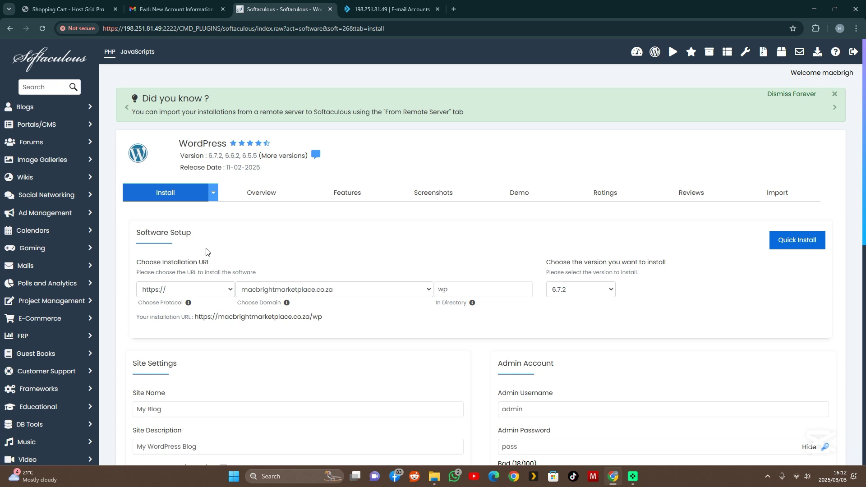
{"action": "left_click", "coordinate": [180, 296]}
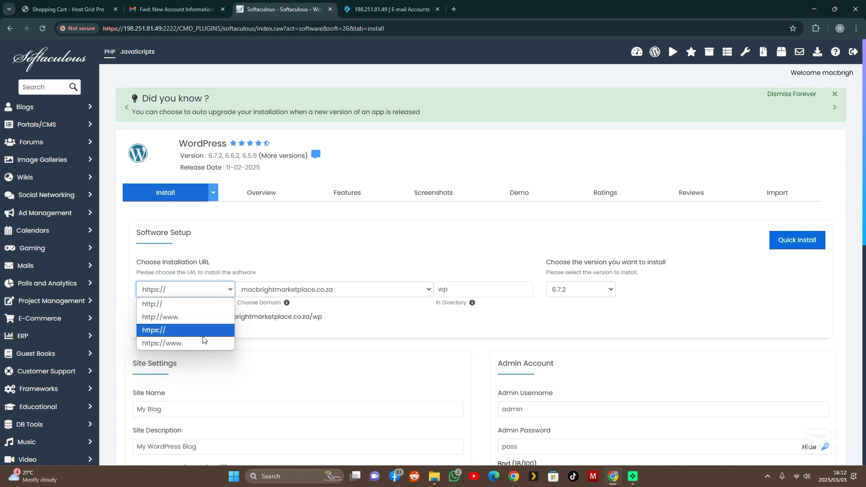
{"action": "left_click", "coordinate": [244, 291]}
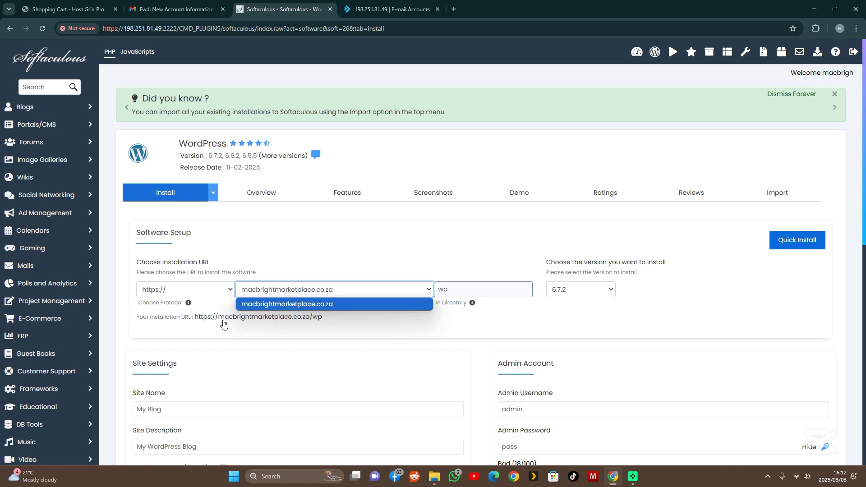
{"action": "left_click", "coordinate": [256, 305]}
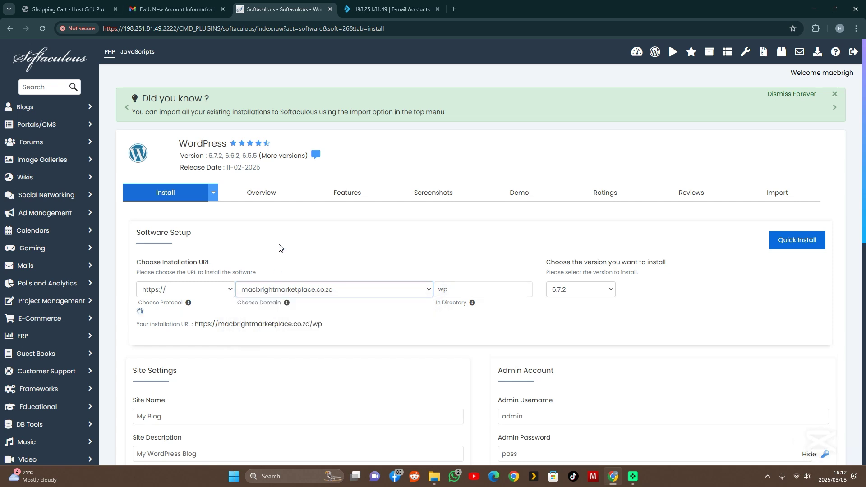
{"action": "left_click", "coordinate": [263, 292]}
{"action": "left_click", "coordinate": [263, 292]}
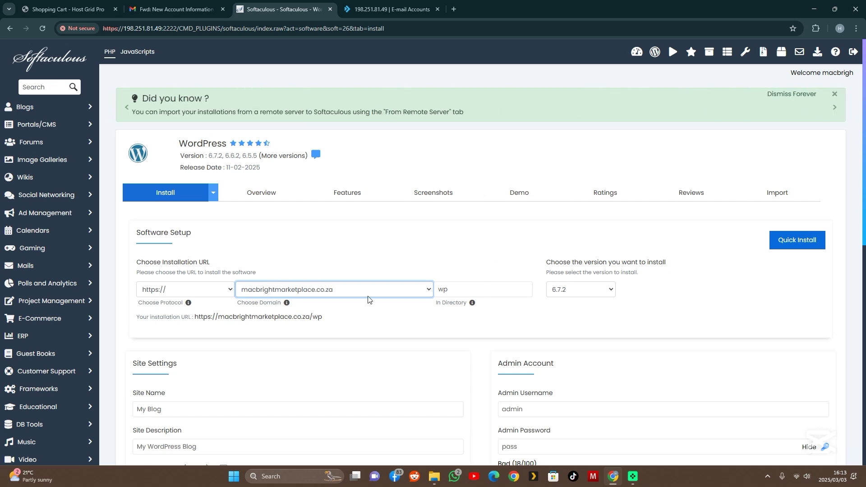
Step: Clear the 'wp' directory to install at the domain root, keeping WordPress 6.7.2
{"action": "left_click", "coordinate": [481, 287]}
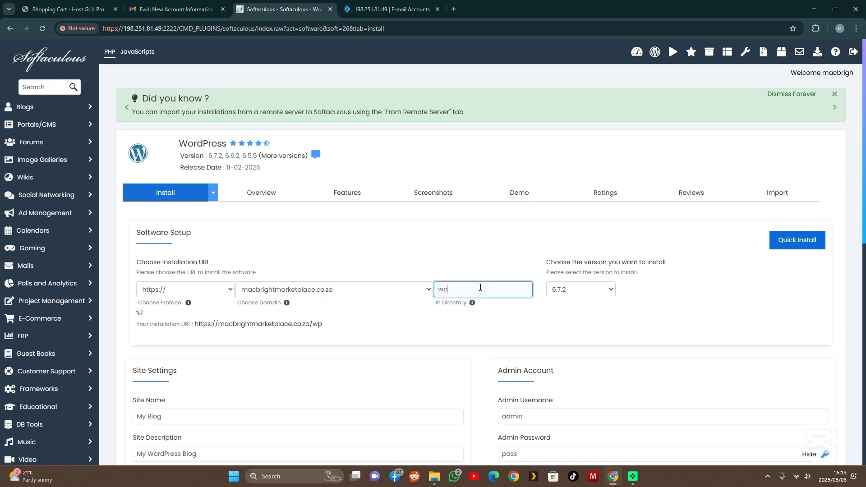
{"action": "key", "text": "BackSpace"}
{"action": "key", "text": "BackSpace"}
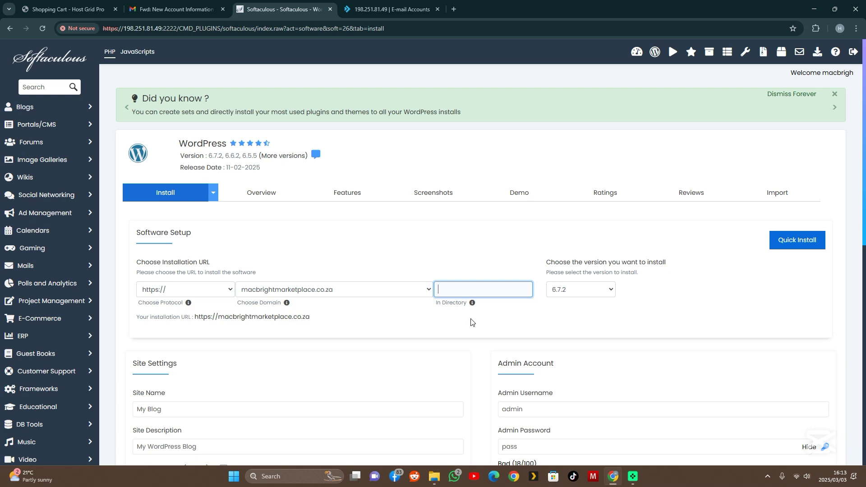
{"action": "scroll", "coordinate": [666, 246], "scroll_direction": "down", "scroll_amount": 2}
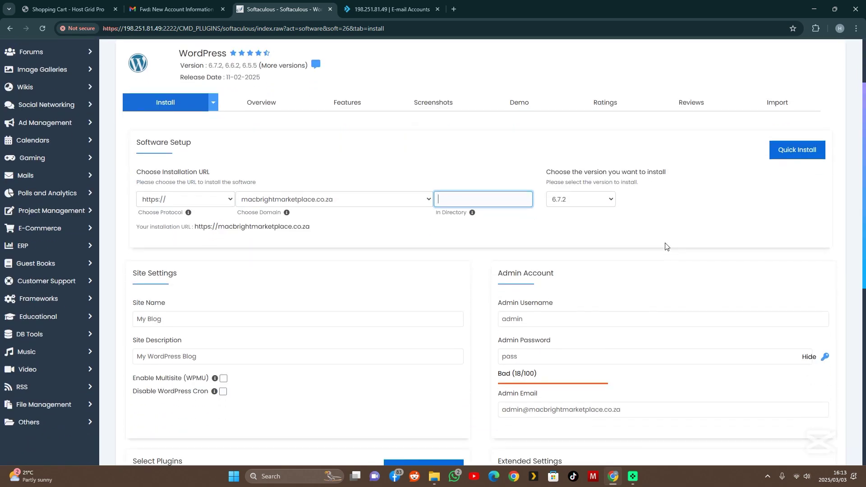
{"action": "left_click", "coordinate": [578, 202]}
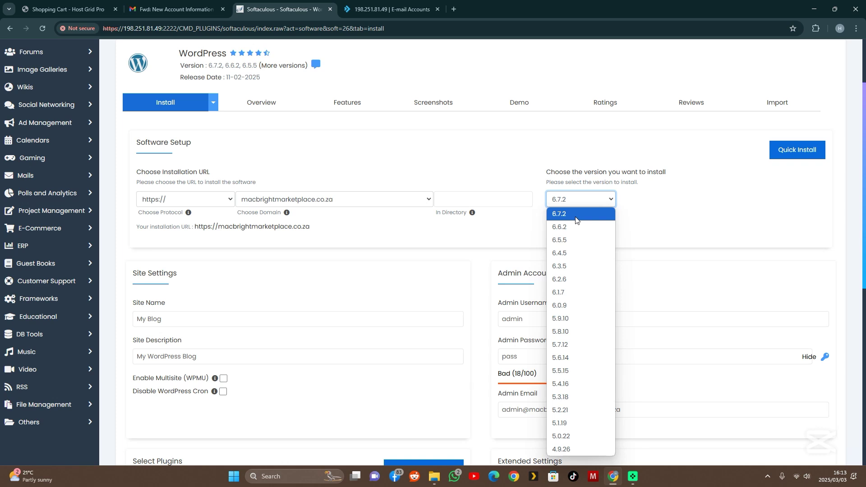
{"action": "left_click", "coordinate": [576, 220]}
{"action": "scroll", "coordinate": [576, 220], "scroll_direction": "down", "scroll_amount": 1}
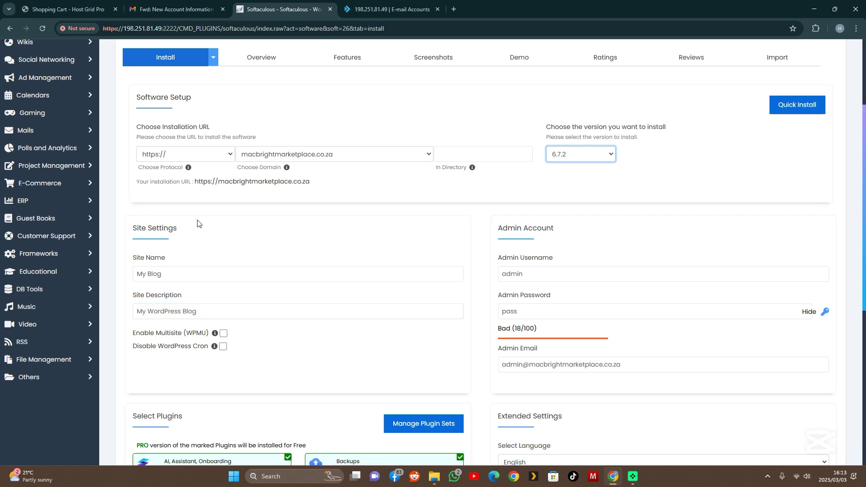
Step: Leave Site Name 'My Blog' and description 'My WordPress Blog' unchanged
{"action": "left_click_drag", "start_coordinate": [182, 276], "coordinate": [116, 279]}
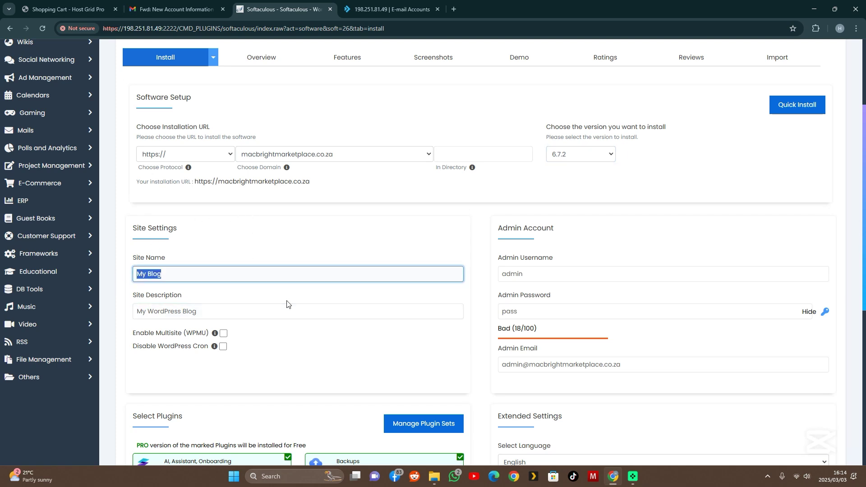
{"action": "left_click", "coordinate": [291, 316]}
{"action": "left_click_drag", "start_coordinate": [290, 317], "coordinate": [7, 302]}
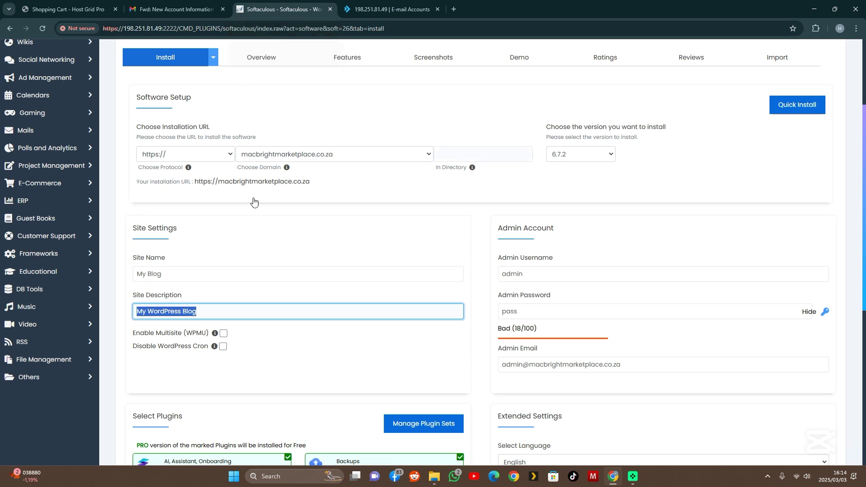
{"action": "left_click", "coordinate": [212, 248]}
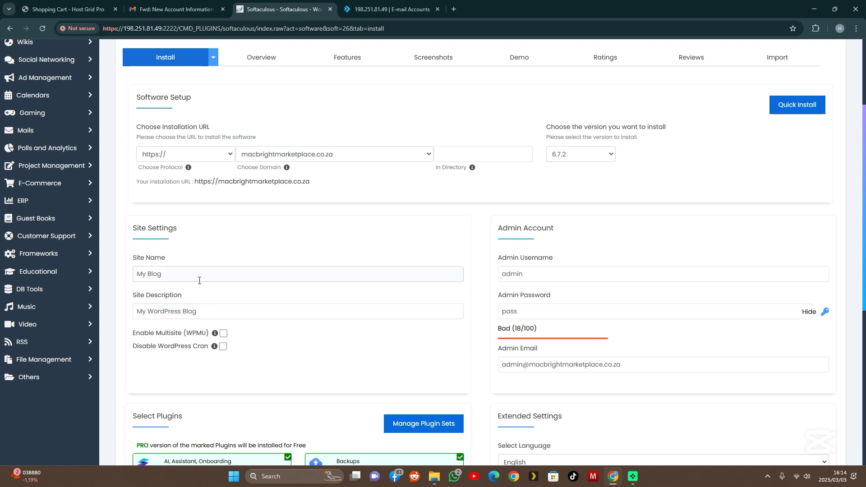
{"action": "left_click", "coordinate": [200, 281]}
{"action": "left_click", "coordinate": [161, 253]}
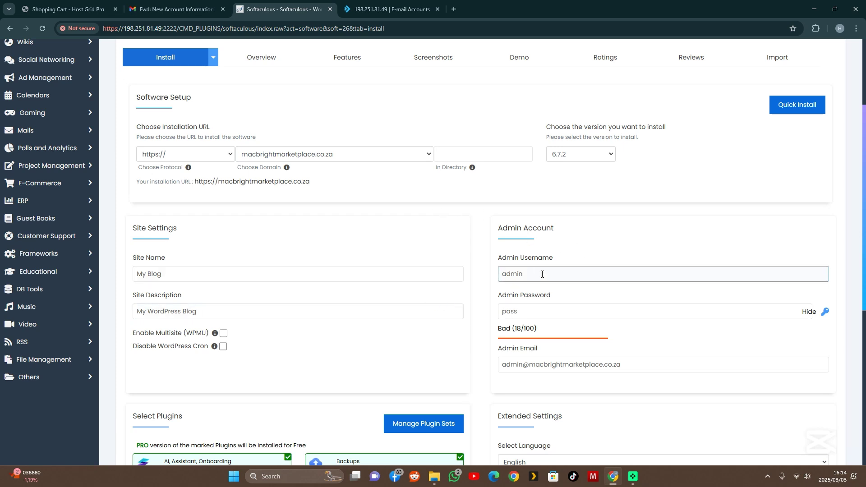
Step: Replace the default admin username with a custom one
{"action": "double_click", "coordinate": [512, 274]}
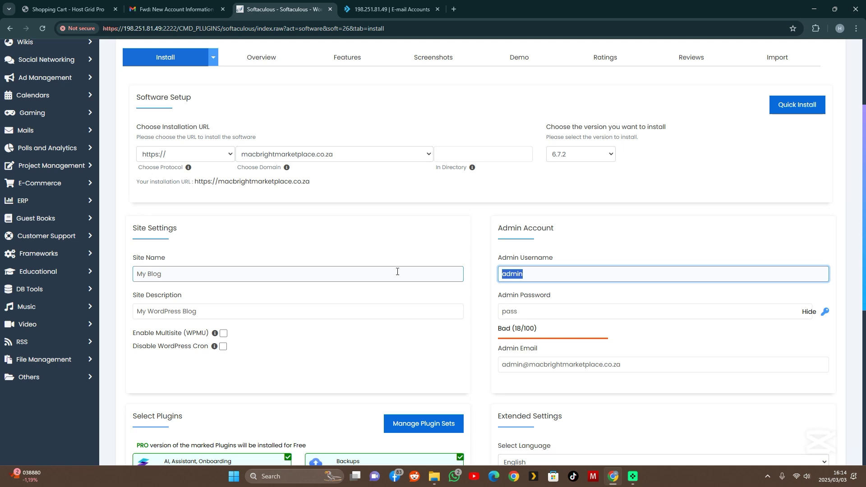
{"action": "type", "text": "@"}
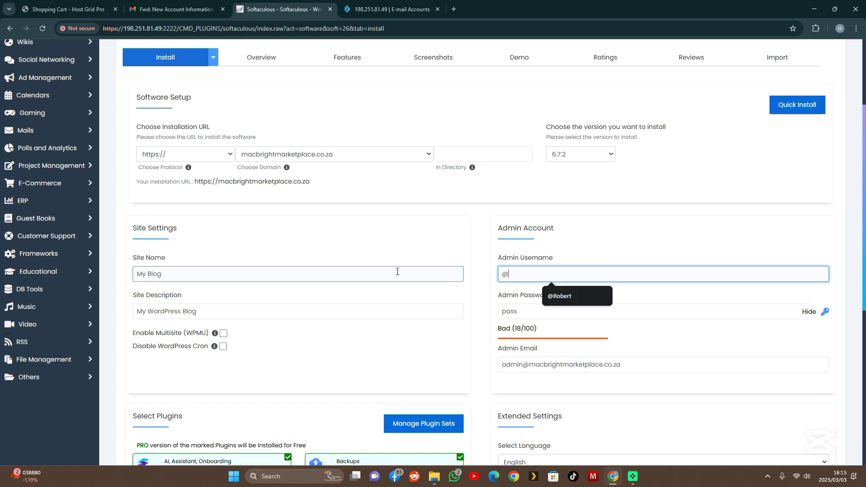
{"action": "type", "text": "Mac"}
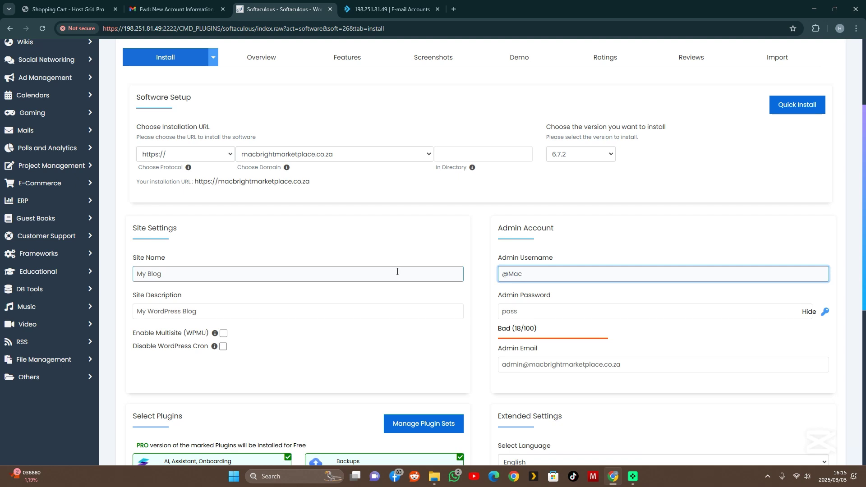
{"action": "type", "text": "brightmarketplace"}
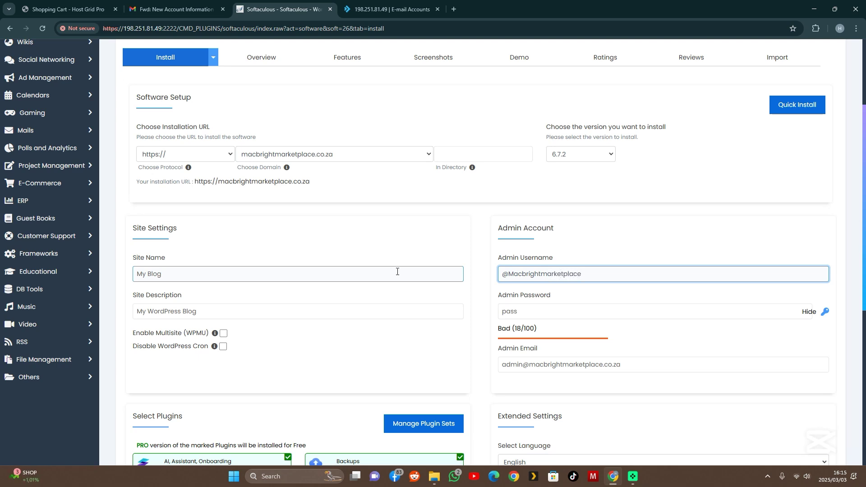
{"action": "key", "text": "Tab"}
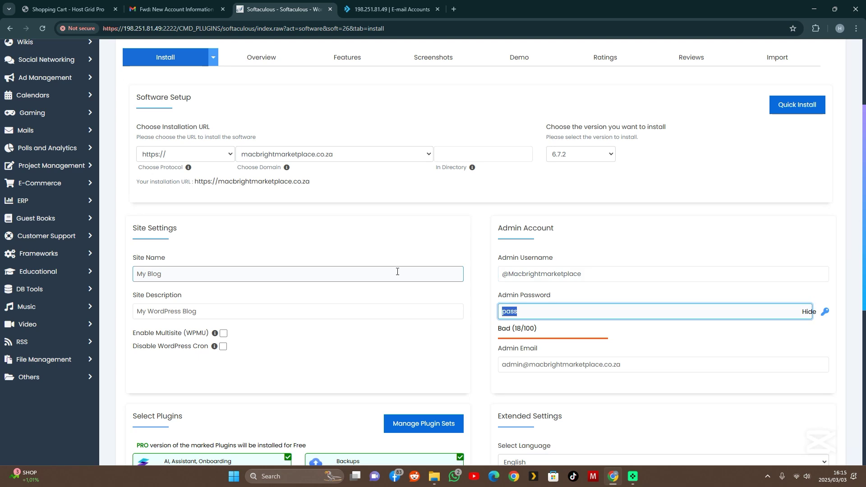
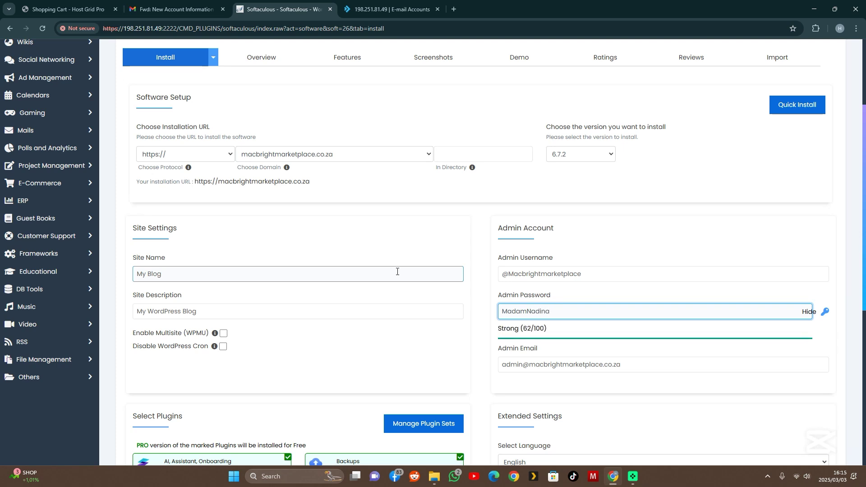
Step: Enter a new admin password, correcting typos, until it rates Strong (85/100)
{"action": "left_click", "coordinate": [527, 312]}
{"action": "key", "text": "BackSpace"}
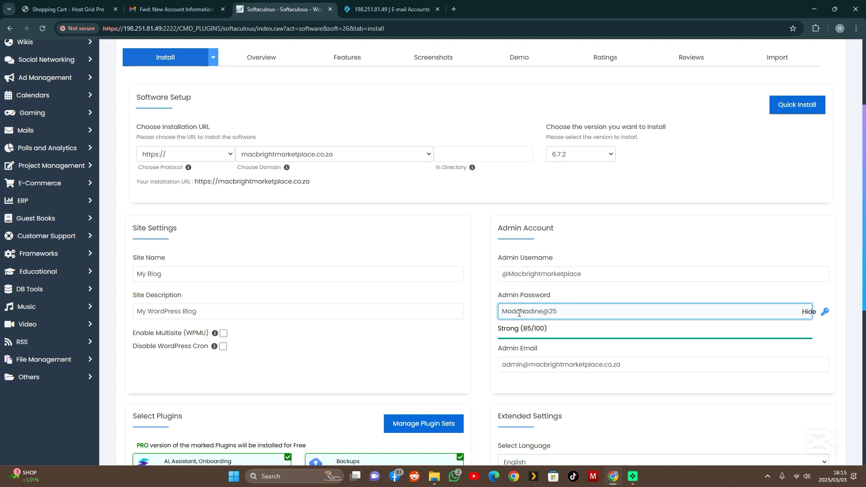
{"action": "key", "text": "BackSpace"}
{"action": "triple_click", "coordinate": [566, 309]}
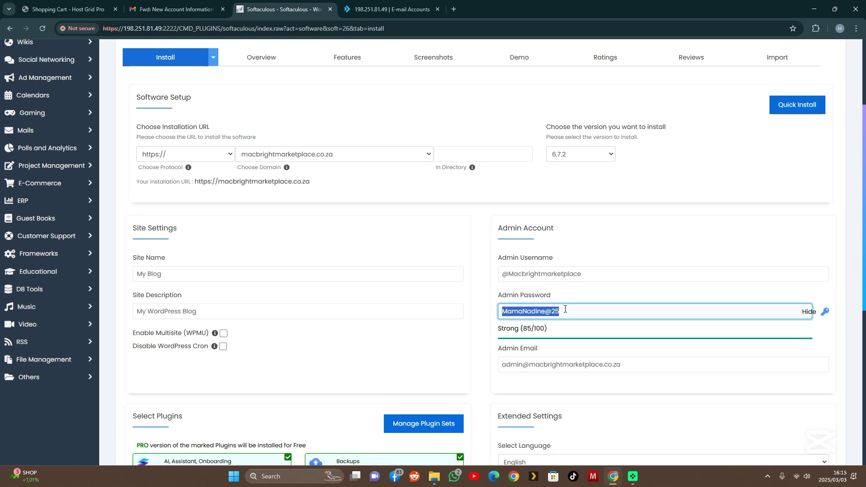
{"action": "scroll", "coordinate": [570, 306], "scroll_direction": "down", "scroll_amount": 1}
{"action": "scroll", "coordinate": [569, 306], "scroll_direction": "down", "scroll_amount": 2}
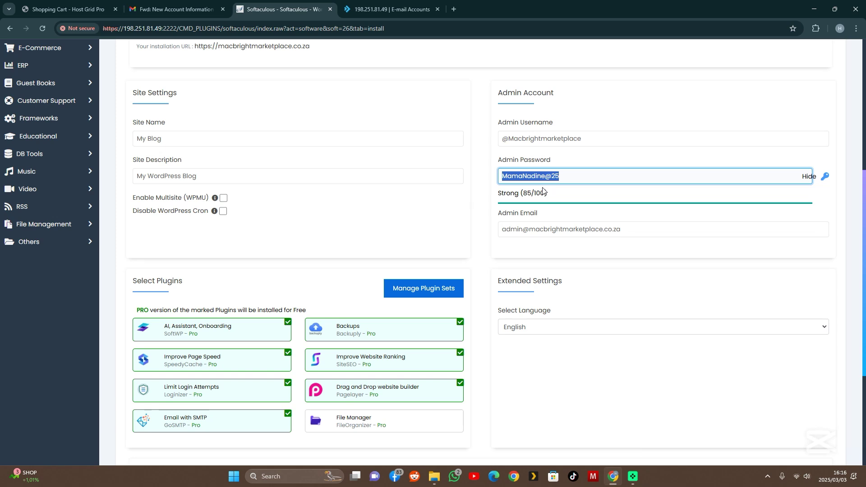
Step: Deselect all seven preselected plugins, from Email with SMTP to the Drag and Drop builder
{"action": "scroll", "coordinate": [519, 213], "scroll_direction": "down", "scroll_amount": 3}
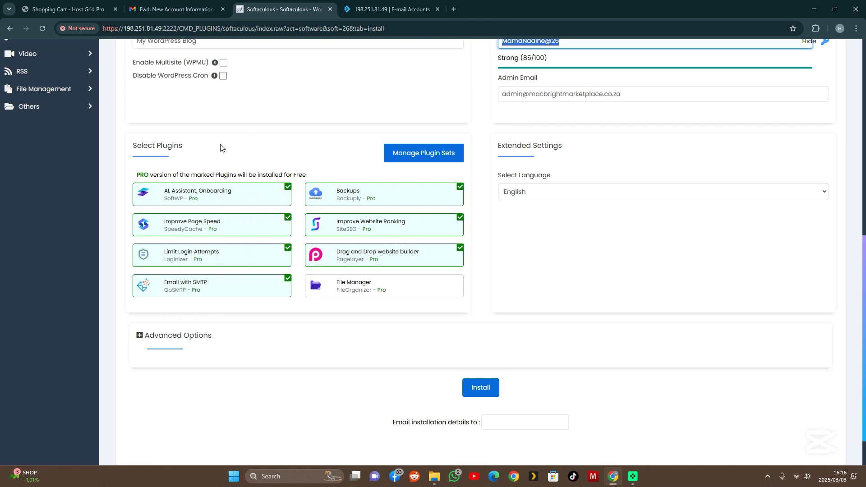
{"action": "mouse_move", "coordinate": [266, 192]}
{"action": "mouse_move", "coordinate": [255, 287]}
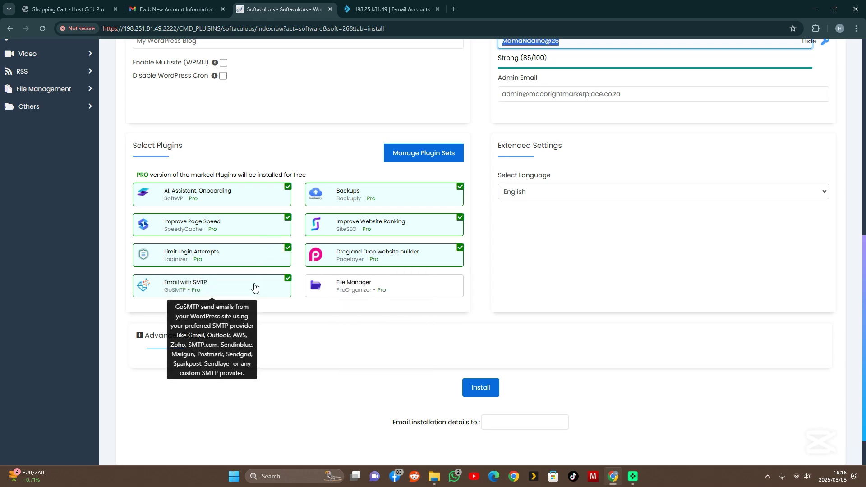
{"action": "left_click", "coordinate": [254, 285]}
{"action": "left_click", "coordinate": [252, 253]}
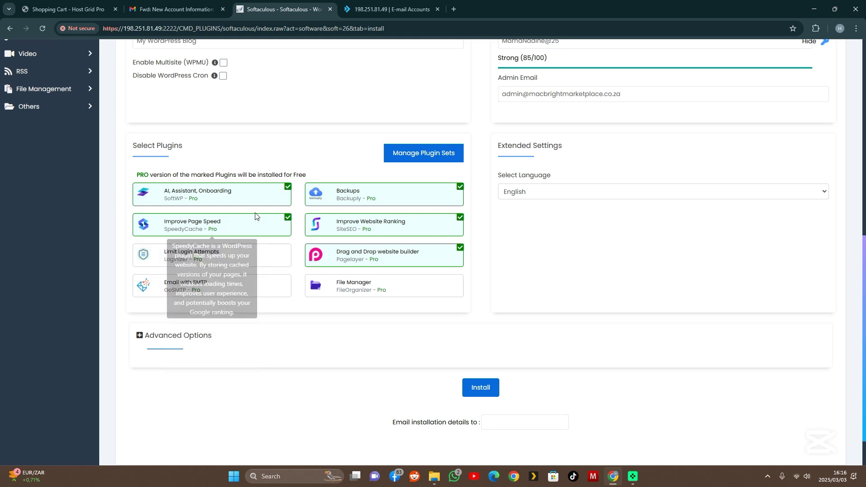
{"action": "left_click", "coordinate": [265, 195]}
{"action": "left_click", "coordinate": [256, 226]}
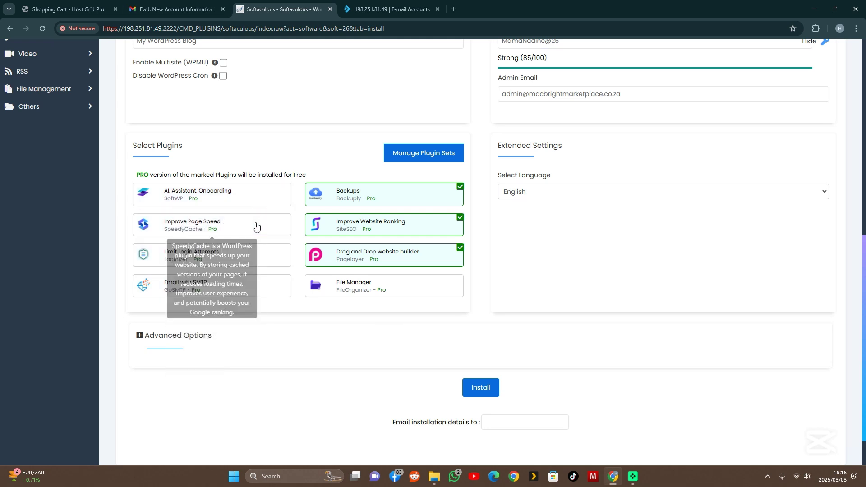
{"action": "left_click", "coordinate": [436, 197]}
{"action": "left_click", "coordinate": [417, 229]}
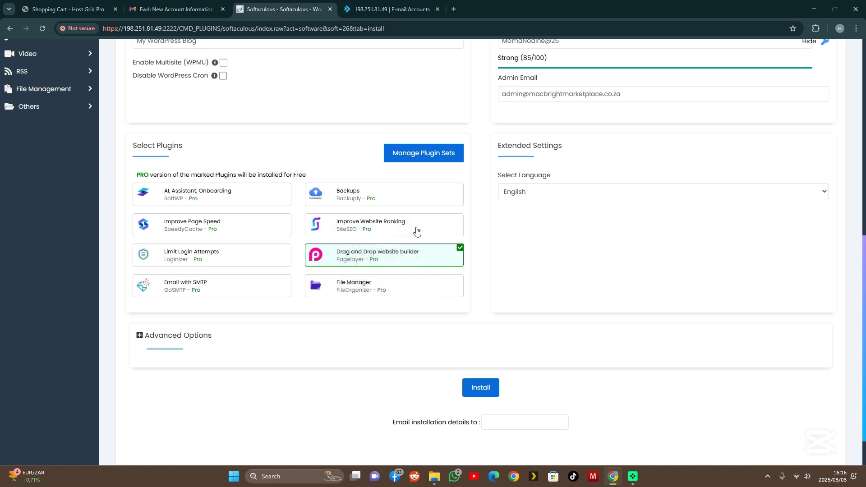
{"action": "left_click", "coordinate": [386, 253]}
{"action": "scroll", "coordinate": [361, 253], "scroll_direction": "down", "scroll_amount": 1}
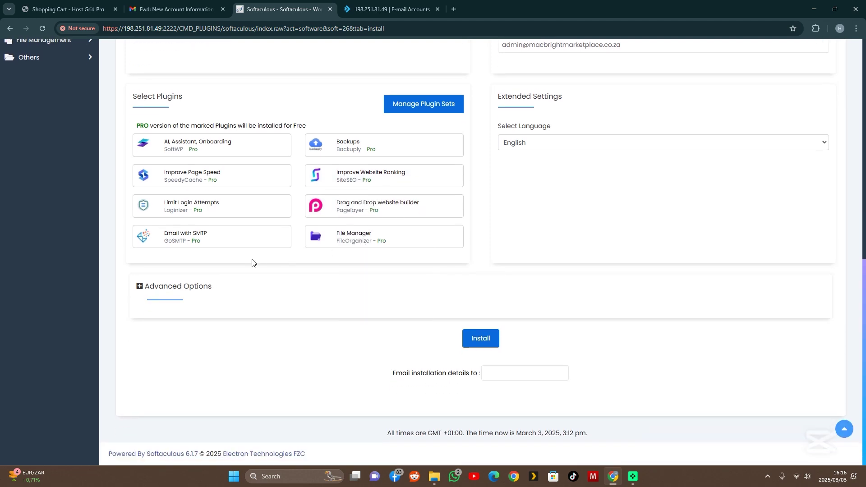
Step: In Advanced Options, disable update emails, enable plugin/theme auto-upgrades, and auto-upgrade to any latest version
{"action": "left_click", "coordinate": [199, 287]}
{"action": "scroll", "coordinate": [215, 257], "scroll_direction": "down", "scroll_amount": 3}
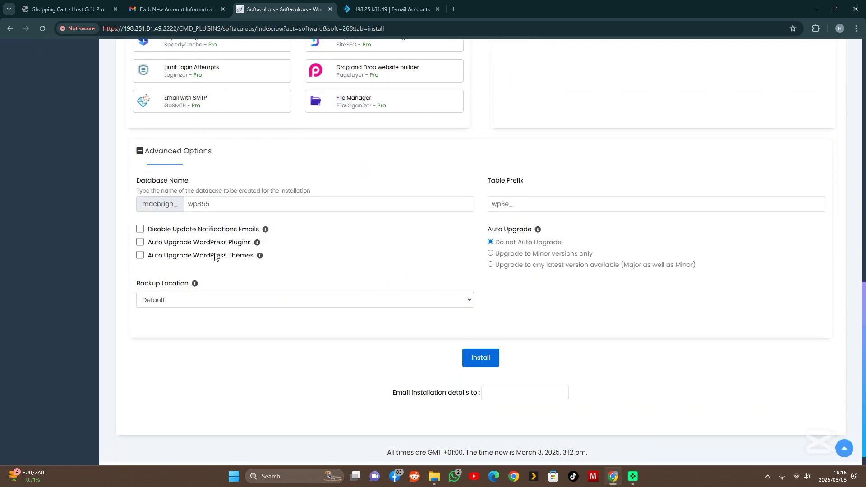
{"action": "left_click", "coordinate": [140, 230]}
{"action": "mouse_move", "coordinate": [266, 231]}
{"action": "left_click", "coordinate": [140, 243]}
{"action": "left_click", "coordinate": [140, 255]}
{"action": "left_click", "coordinate": [491, 265]}
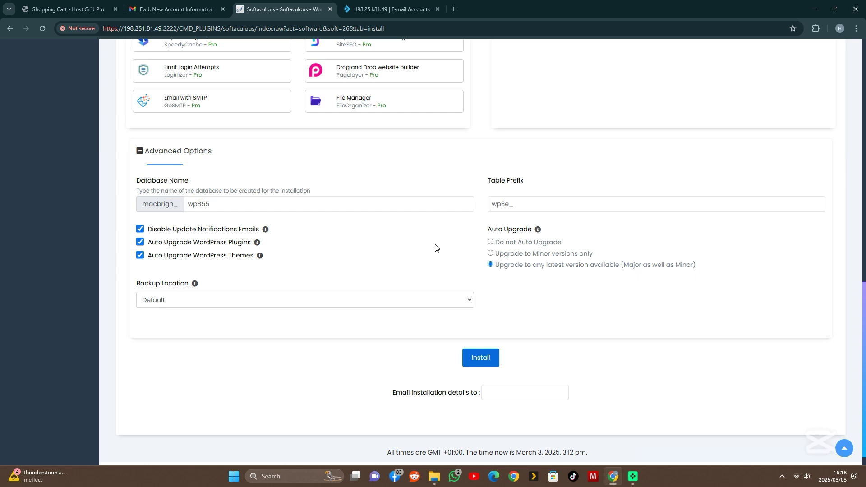
Step: Keep the Backup Location set to Default
{"action": "left_click", "coordinate": [187, 303]}
{"action": "left_click", "coordinate": [188, 303]}
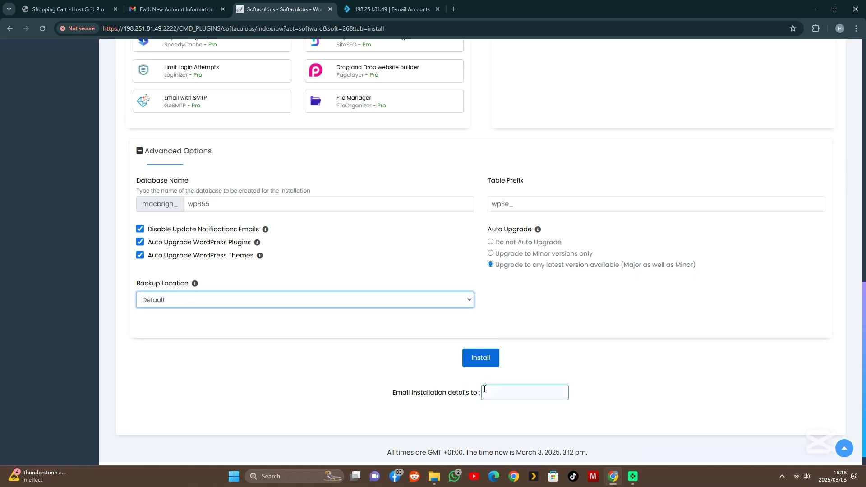
{"action": "scroll", "coordinate": [499, 374], "scroll_direction": "down", "scroll_amount": 1}
Step: Enter the email address to receive installation details
{"action": "left_click", "coordinate": [499, 373]}
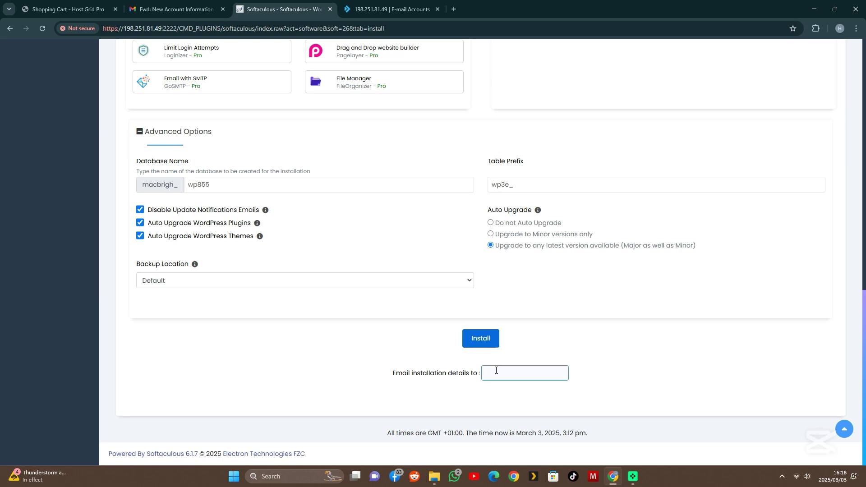
{"action": "type", "text": "c"}
{"action": "key", "text": "BackSpace"}
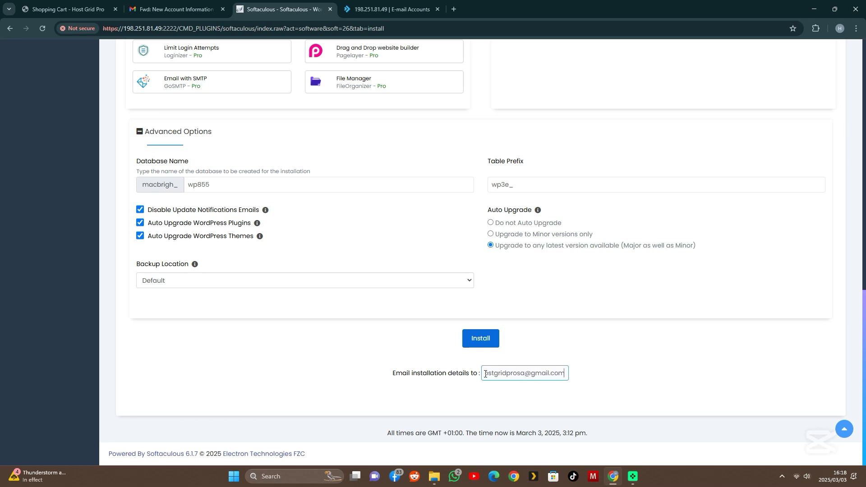
Step: Install WordPress at macbrightmarketplace.co.za and wait for Softaculous's success message
{"action": "left_click", "coordinate": [478, 339]}
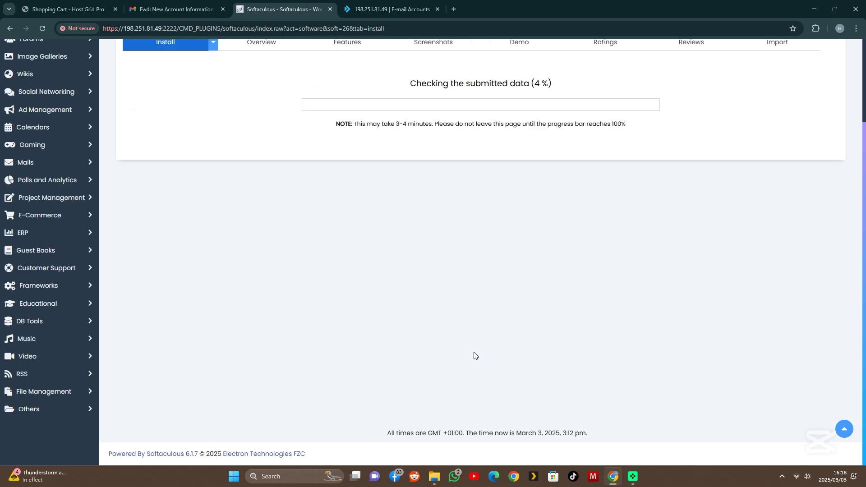
{"action": "scroll", "coordinate": [474, 356], "scroll_direction": "up", "scroll_amount": 2}
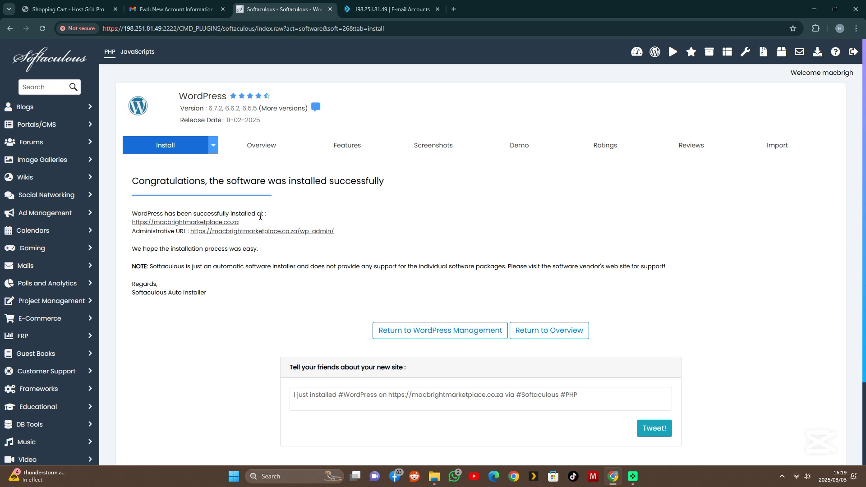
Step: Open the admin dashboard link in a new tab and close the E-mail Accounts tab
{"action": "right_click", "coordinate": [208, 226]}
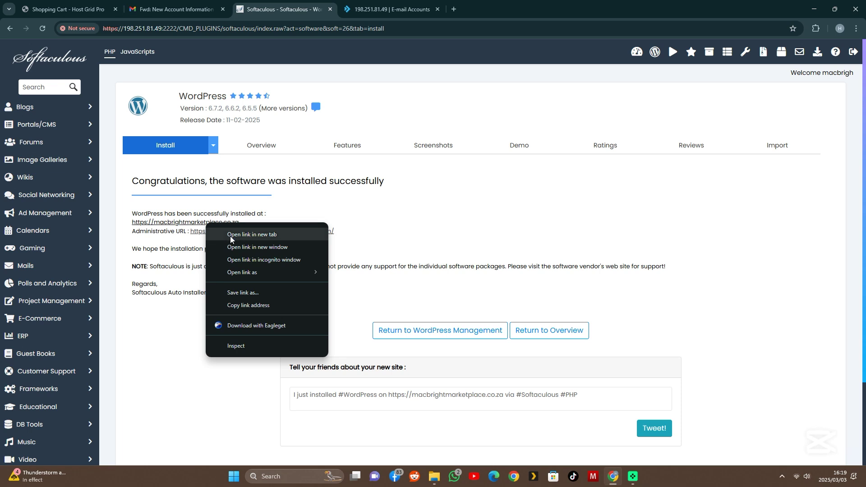
{"action": "left_click", "coordinate": [231, 239]}
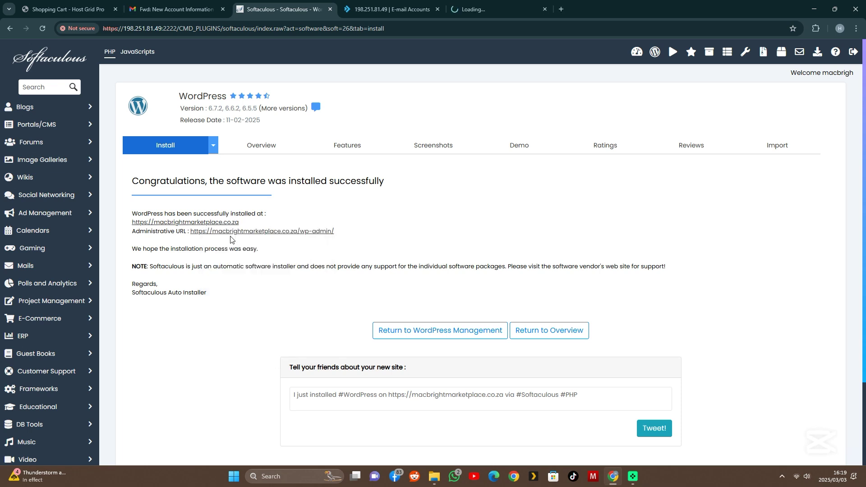
{"action": "left_click", "coordinate": [434, 9]}
{"action": "left_click", "coordinate": [440, 7]}
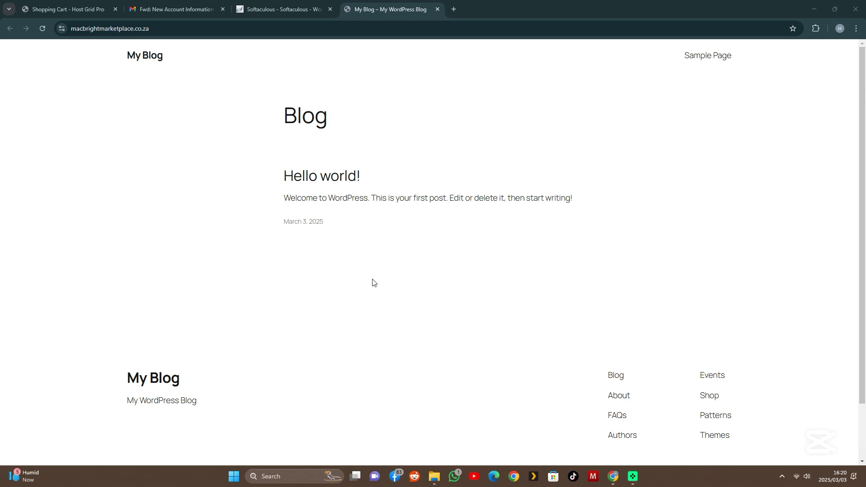
Step: Scroll the My Blog home page with the Hello world! post down to its footer
{"action": "scroll", "coordinate": [344, 281], "scroll_direction": "down", "scroll_amount": 1}
{"action": "scroll", "coordinate": [345, 282], "scroll_direction": "down", "scroll_amount": 1}
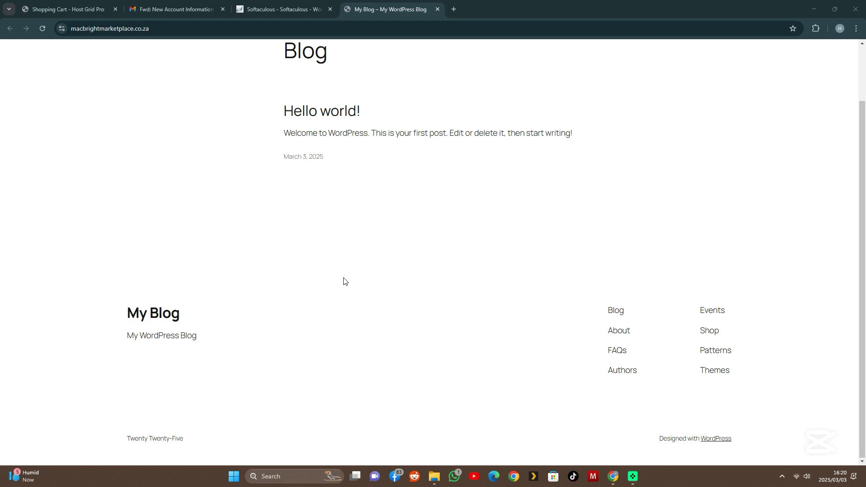
{"action": "scroll", "coordinate": [345, 281], "scroll_direction": "up", "scroll_amount": 2}
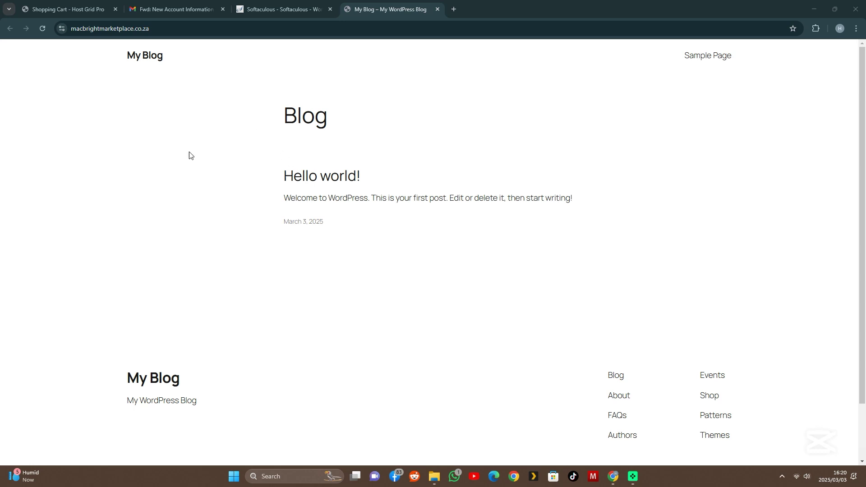
{"action": "scroll", "coordinate": [189, 161], "scroll_direction": "down", "scroll_amount": 2}
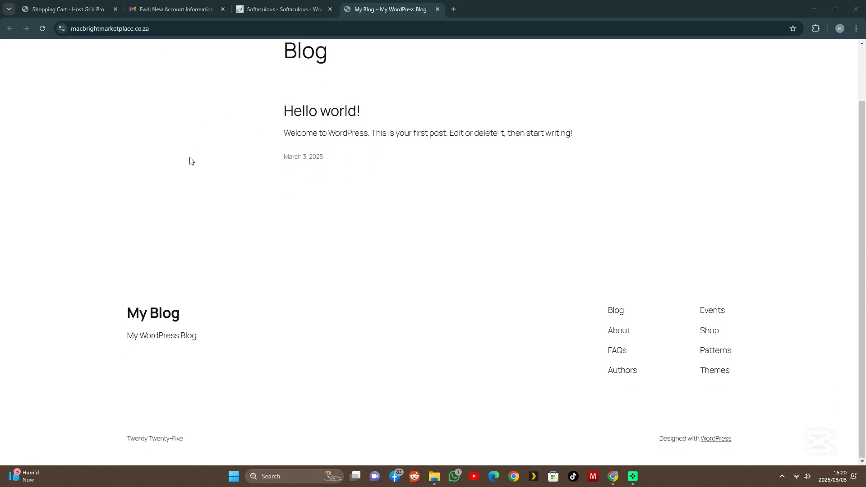
{"action": "scroll", "coordinate": [190, 161], "scroll_direction": "up", "scroll_amount": 2}
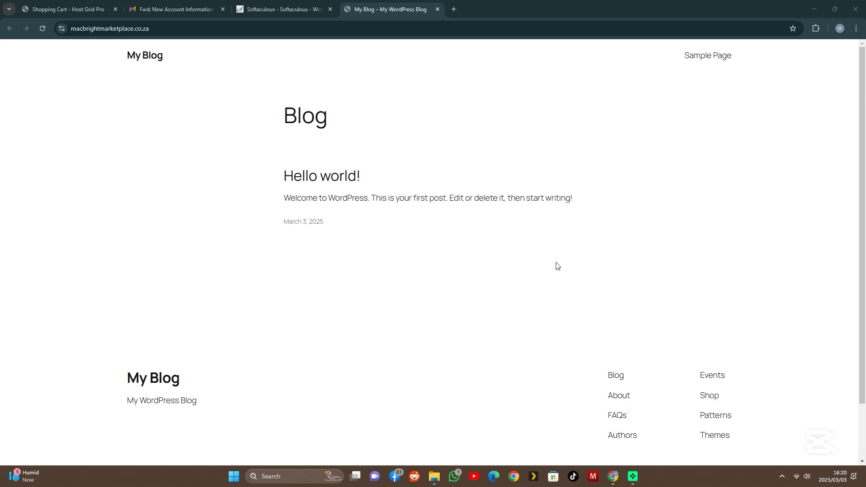
Step: Open the install-success page's wp-admin Administrative URL in a new tab and switch to it
{"action": "left_click", "coordinate": [301, 5]}
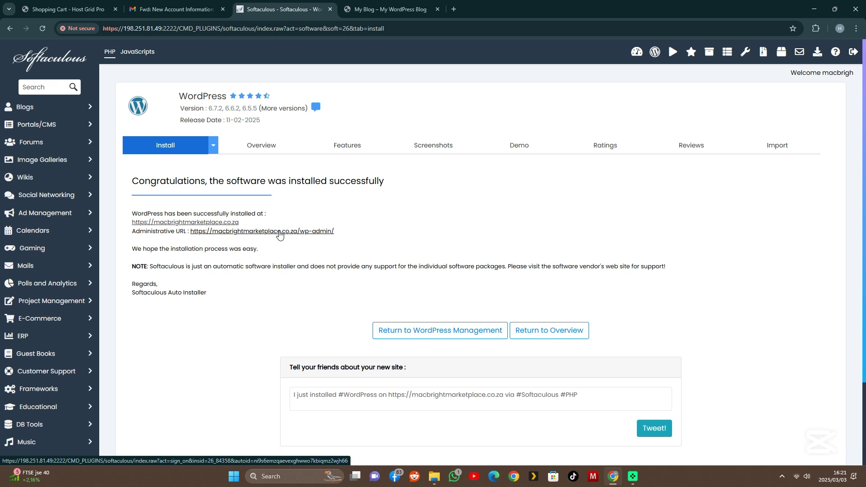
{"action": "right_click", "coordinate": [279, 232]}
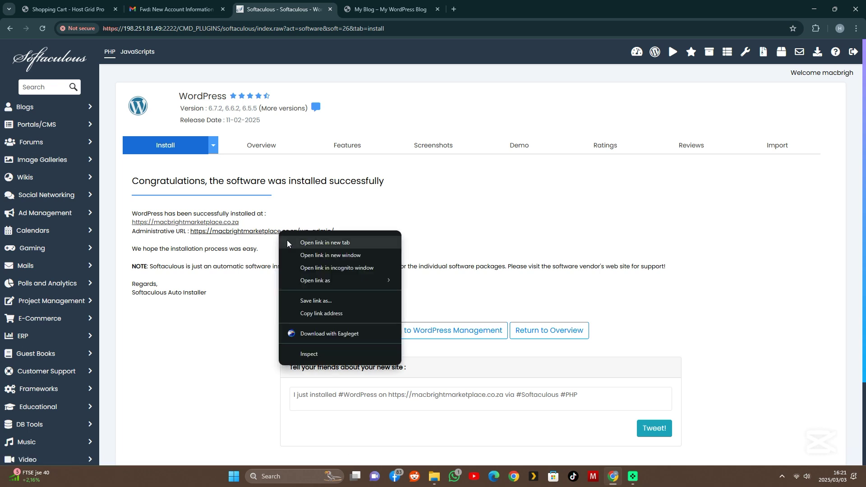
{"action": "left_click", "coordinate": [288, 242]}
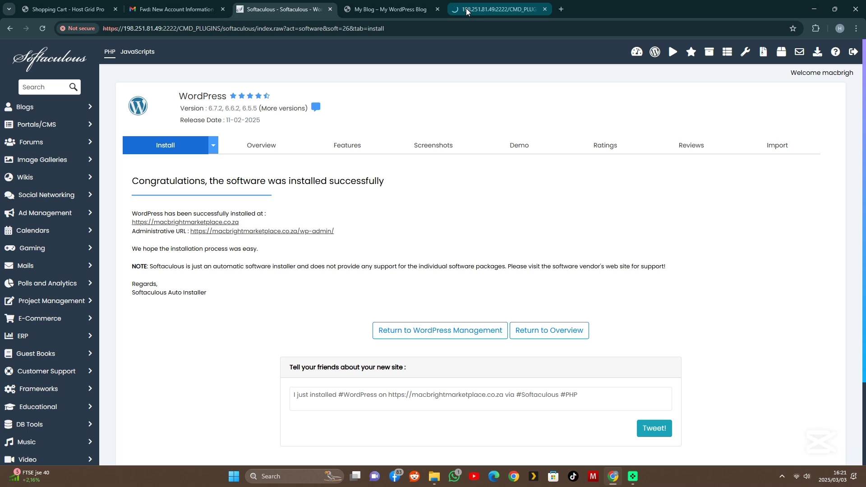
{"action": "mouse_move", "coordinate": [467, 8]}
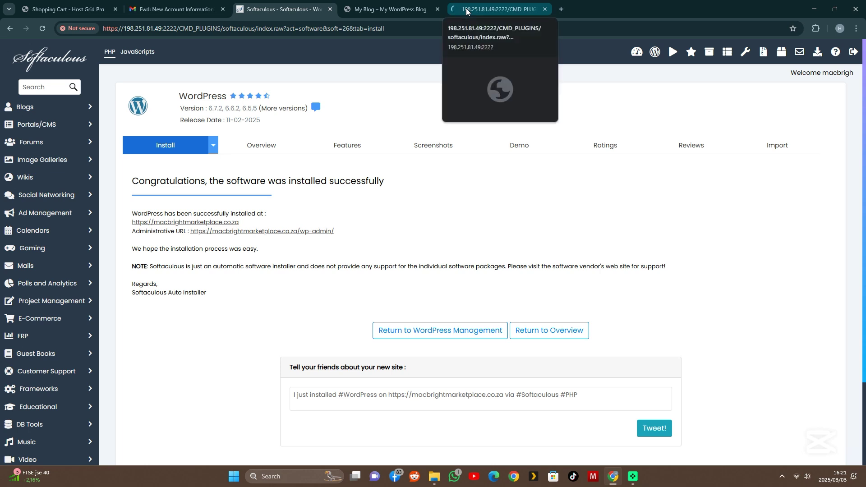
{"action": "left_click", "coordinate": [467, 8]}
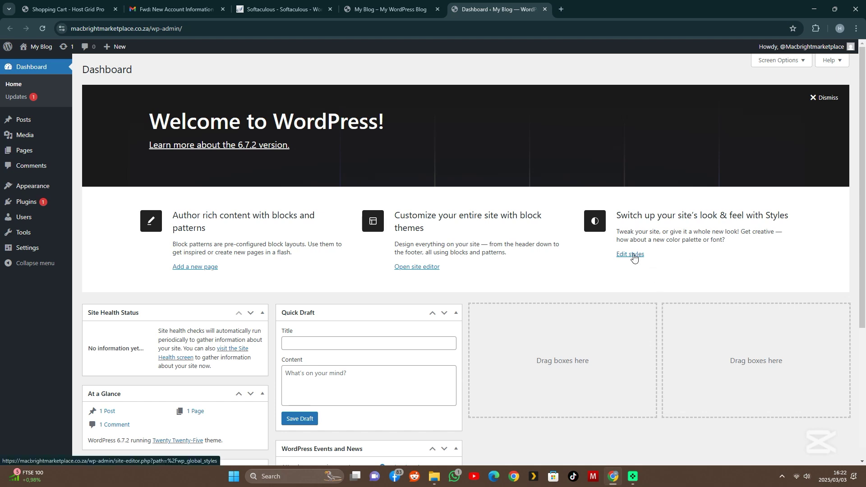
Step: Review the Dashboard widgets showing 1 post, 1 page, 1 comment on WordPress 6.7.2
{"action": "scroll", "coordinate": [240, 314], "scroll_direction": "down", "scroll_amount": 4}
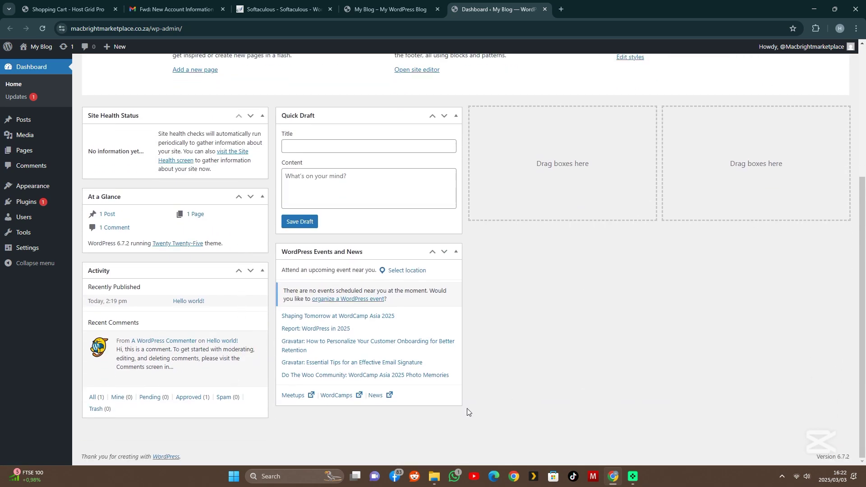
{"action": "scroll", "coordinate": [326, 293], "scroll_direction": "up", "scroll_amount": 4}
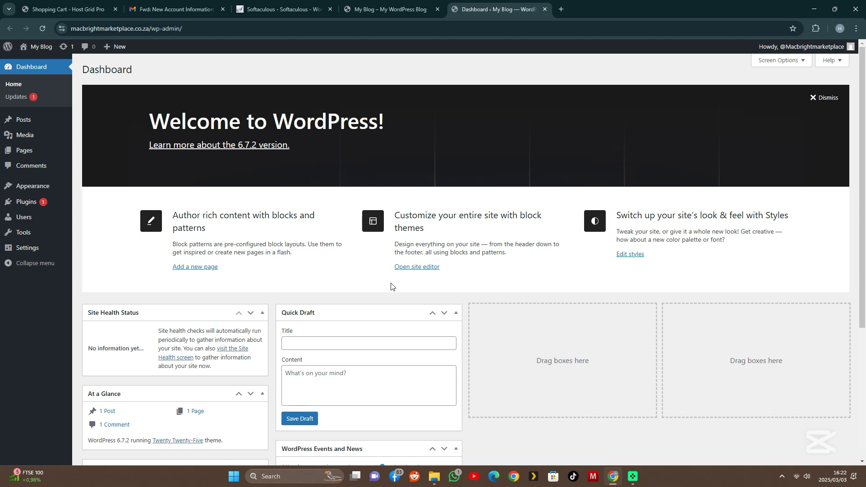
Step: In Screen Options, uncheck Site Health Status, At a Glance, Activity, Quick Draft, Events and News, and Welcome
{"action": "left_click", "coordinate": [790, 64]}
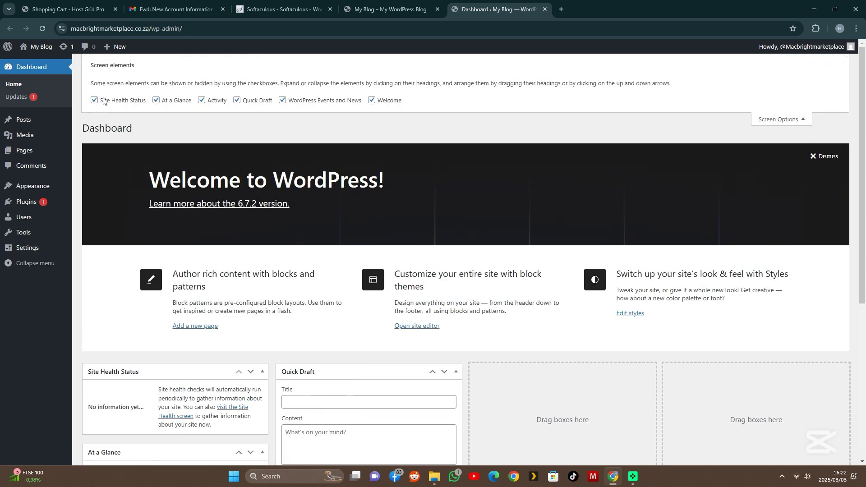
{"action": "left_click", "coordinate": [104, 100]}
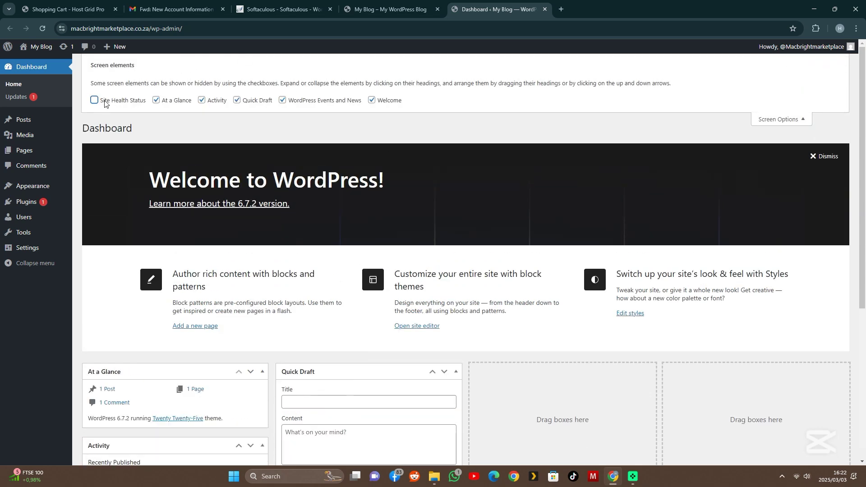
{"action": "left_click", "coordinate": [156, 101]}
{"action": "left_click", "coordinate": [202, 101]}
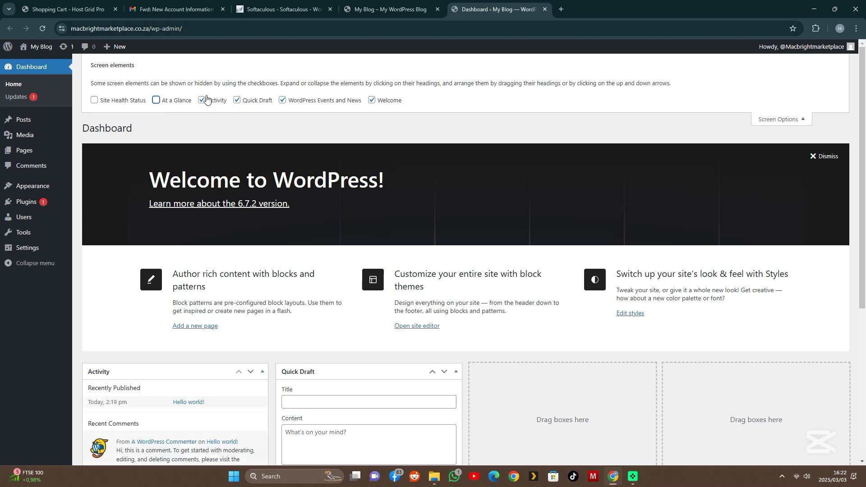
{"action": "left_click", "coordinate": [236, 101]}
{"action": "left_click", "coordinate": [283, 100]}
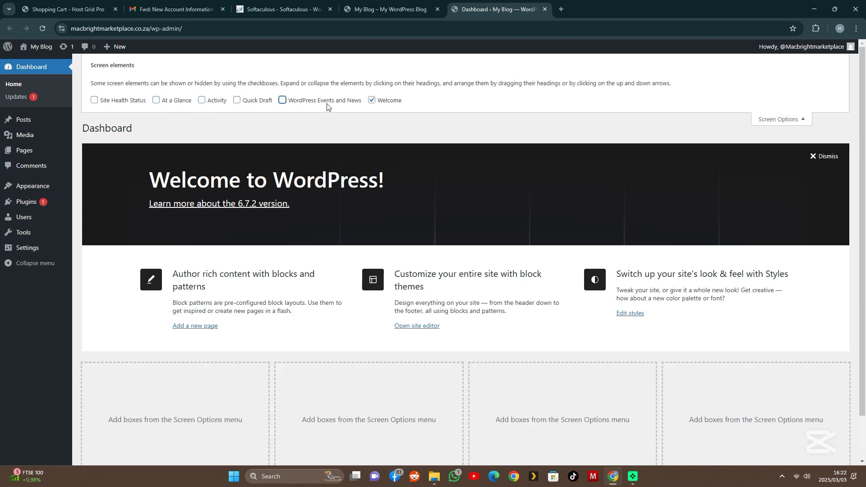
{"action": "left_click", "coordinate": [372, 101]}
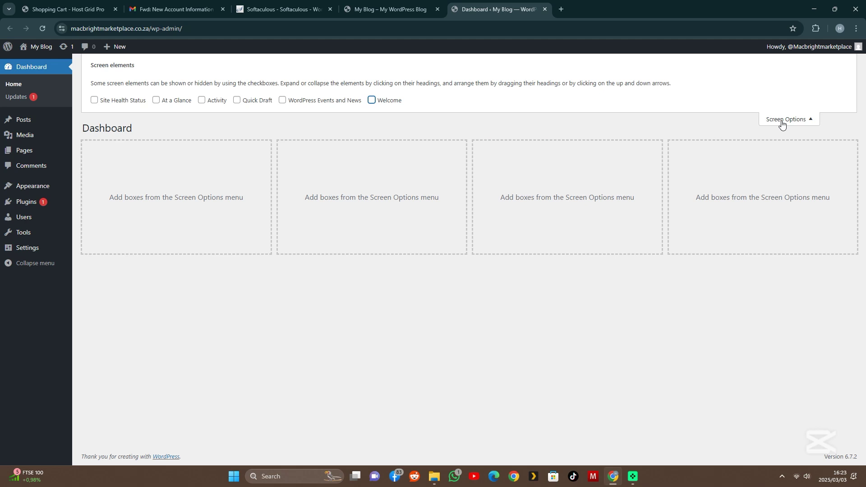
{"action": "left_click", "coordinate": [782, 125]}
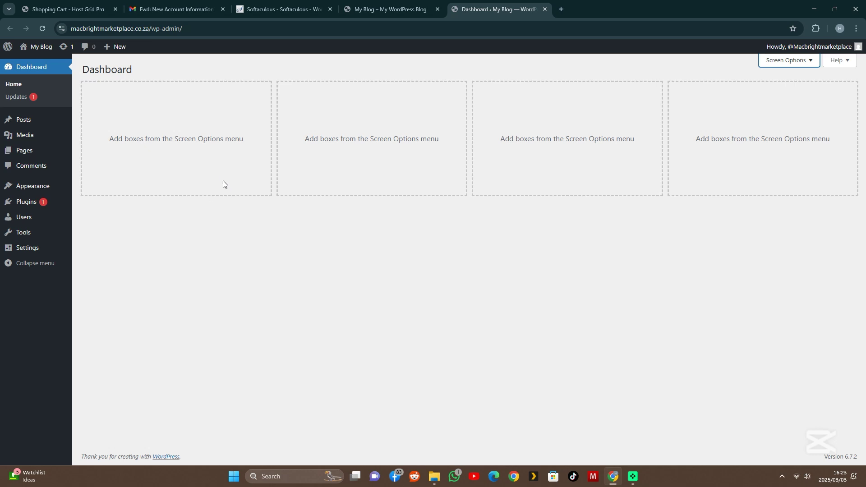
Step: Review the Updates page: WordPress 6.7.2 is latest, Akismet 5.3.7 update available
{"action": "left_click", "coordinate": [11, 98]}
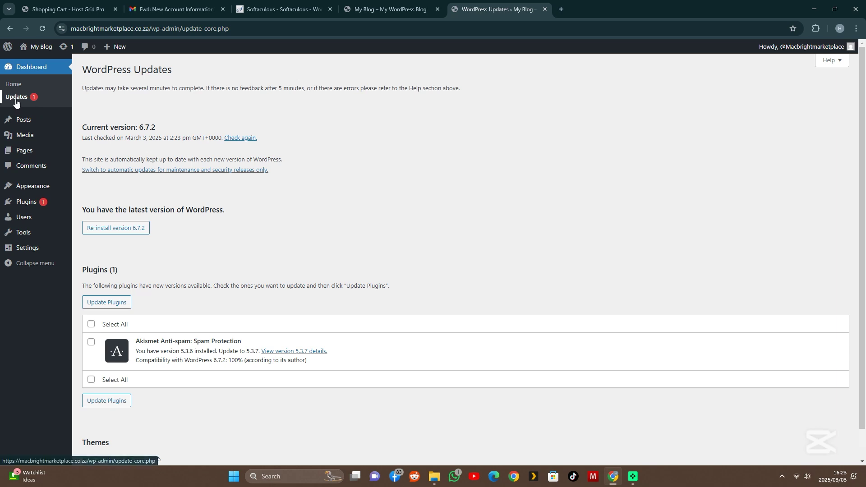
{"action": "mouse_move", "coordinate": [35, 208]}
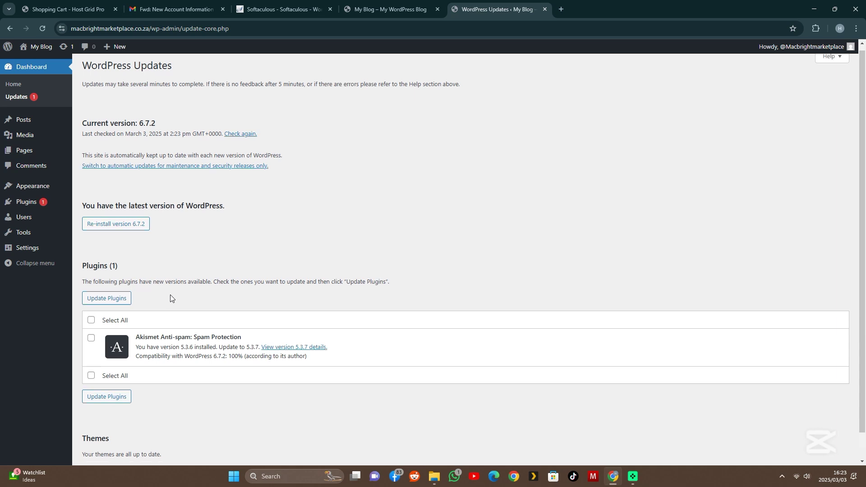
{"action": "scroll", "coordinate": [171, 298], "scroll_direction": "down", "scroll_amount": 1}
{"action": "scroll", "coordinate": [170, 298], "scroll_direction": "up", "scroll_amount": 1}
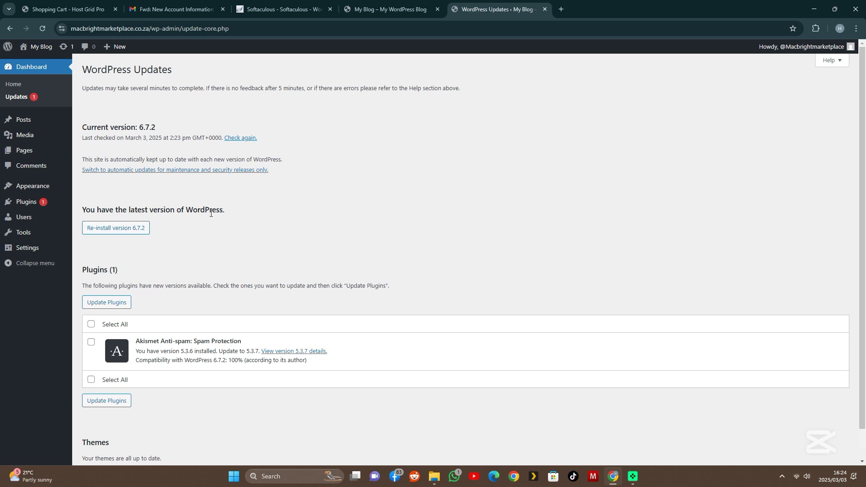
{"action": "scroll", "coordinate": [129, 243], "scroll_direction": "down", "scroll_amount": 1}
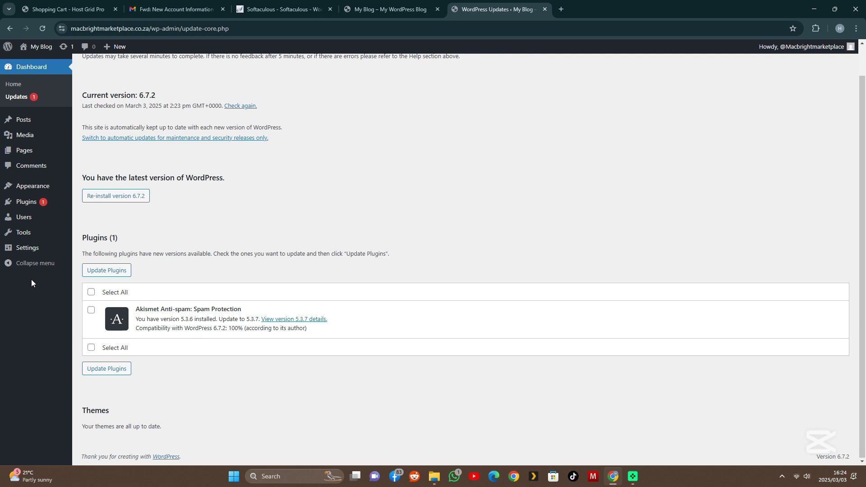
{"action": "left_click", "coordinate": [107, 271]}
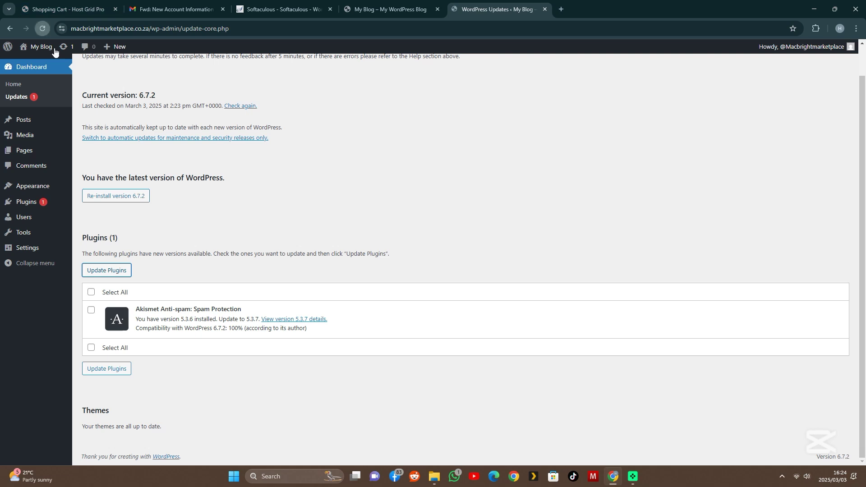
Step: Select Akismet Anti-spam and update it from 5.3.6 to 5.3.7
{"action": "left_click", "coordinate": [91, 311]}
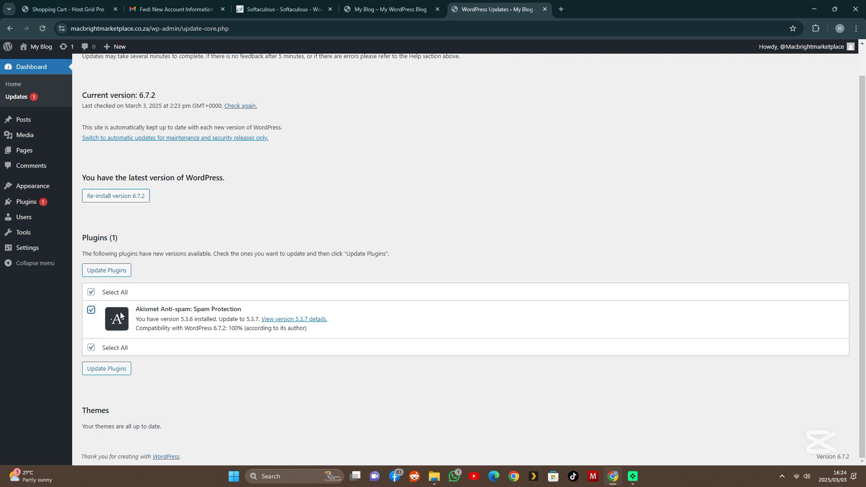
{"action": "left_click", "coordinate": [111, 271]}
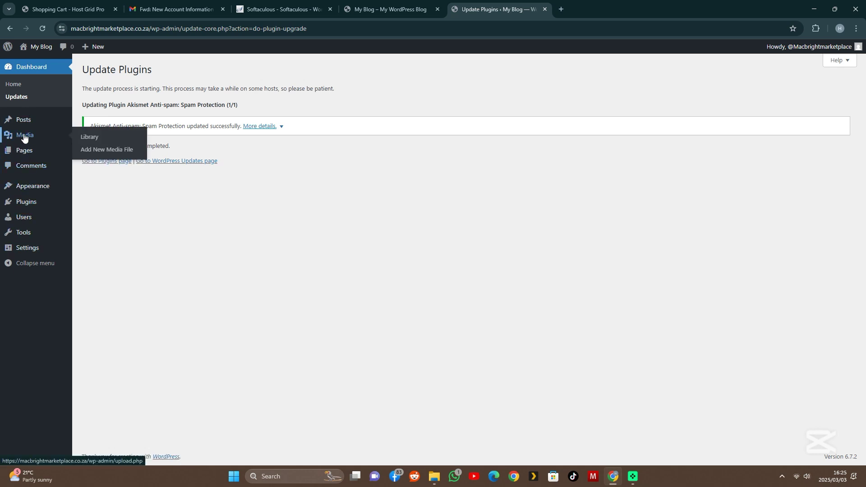
{"action": "mouse_move", "coordinate": [29, 121]}
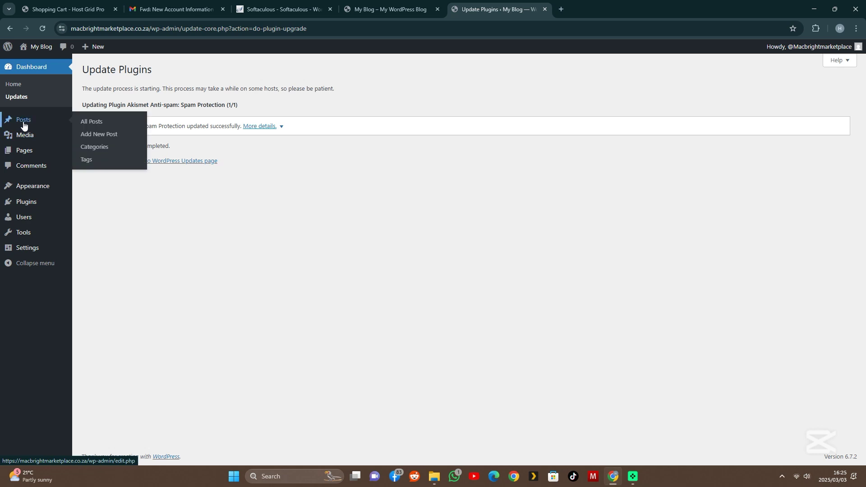
{"action": "left_click", "coordinate": [92, 127]}
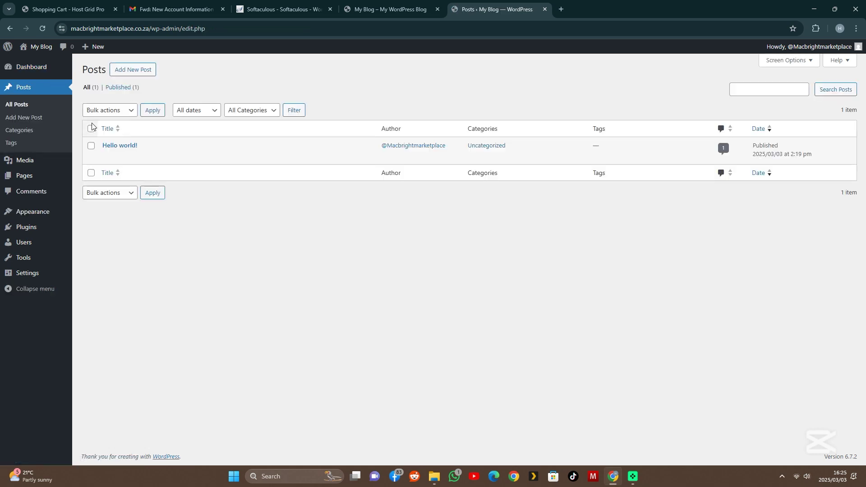
Step: Start a new post and step through the block editor welcome guide to Get started
{"action": "mouse_move", "coordinate": [108, 144]}
{"action": "left_click", "coordinate": [135, 72]}
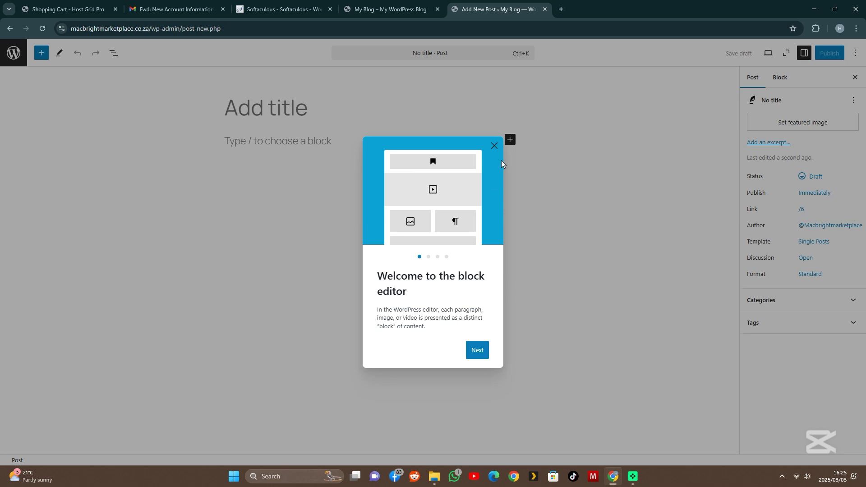
{"action": "left_click", "coordinate": [476, 353]}
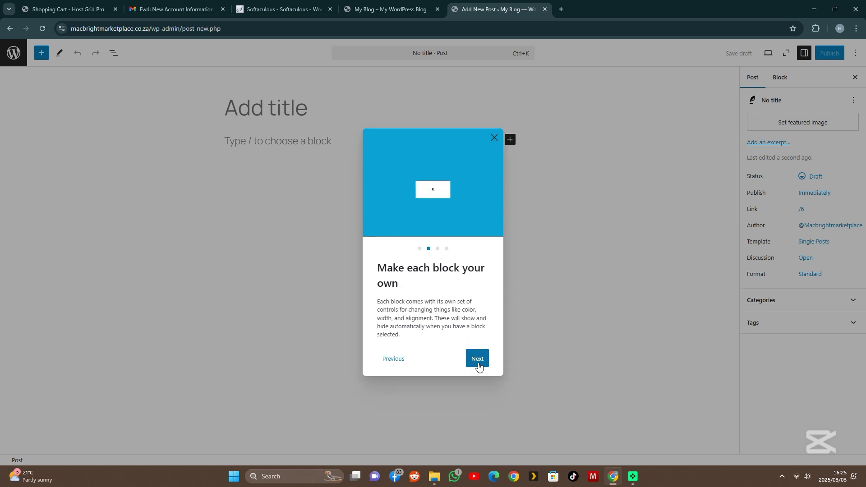
{"action": "left_click", "coordinate": [478, 361]}
{"action": "left_click", "coordinate": [478, 360]}
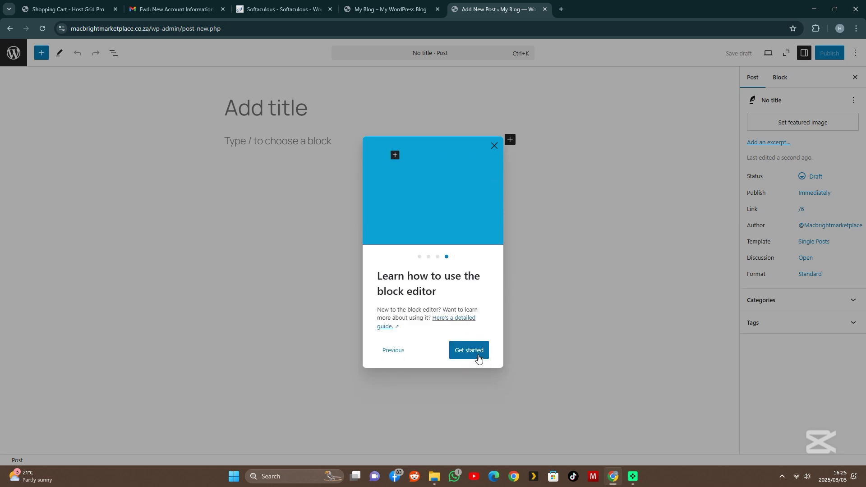
{"action": "left_click", "coordinate": [479, 357]}
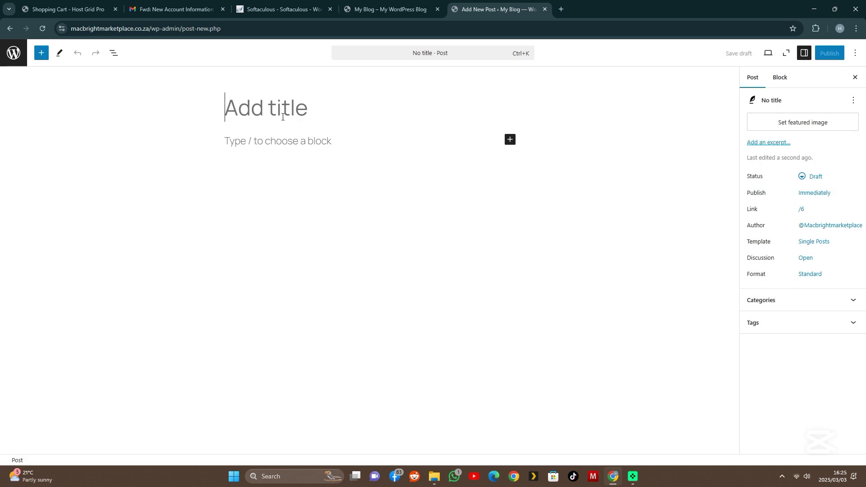
Step: Show the Post settings and expand the Categories and Tags sections
{"action": "left_click", "coordinate": [291, 145]}
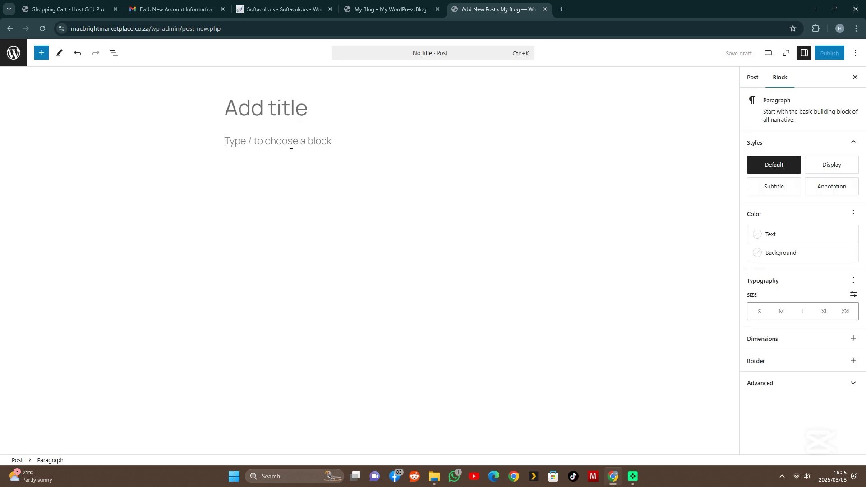
{"action": "left_click", "coordinate": [753, 80]}
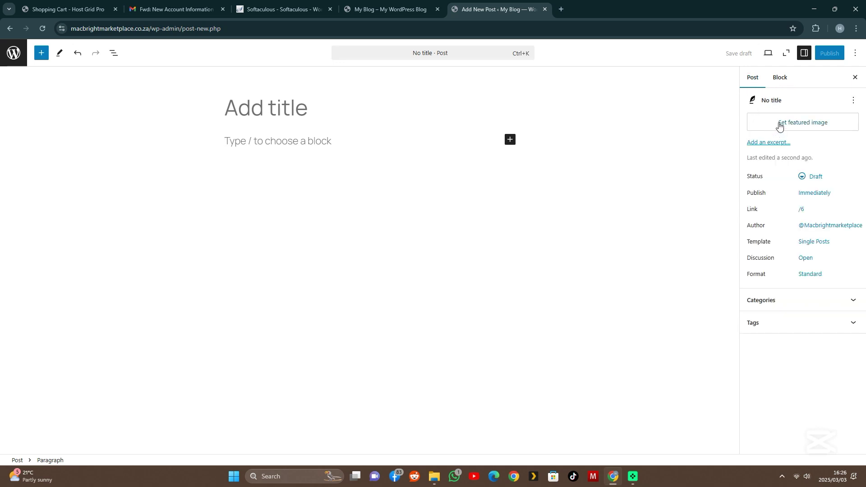
{"action": "left_click", "coordinate": [764, 300]}
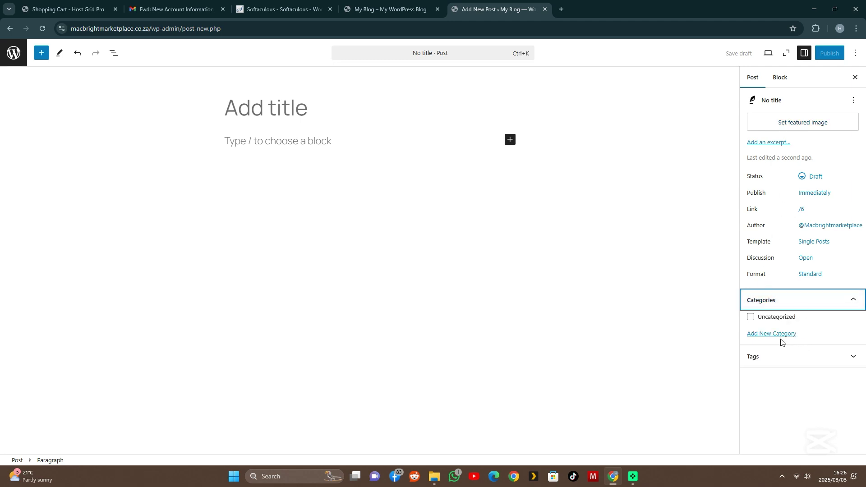
{"action": "left_click", "coordinate": [783, 357]}
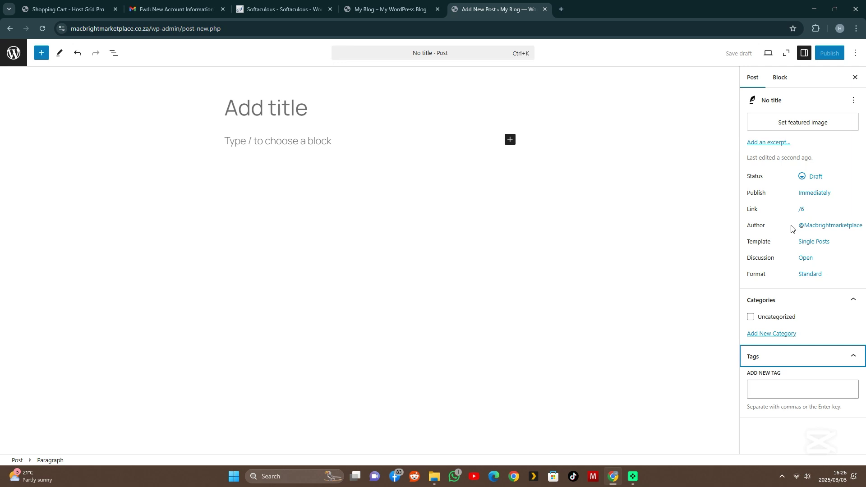
Step: Leave the unsaved post without saving and return to the All Posts list
{"action": "left_click", "coordinate": [4, 60]}
{"action": "left_click", "coordinate": [482, 91]}
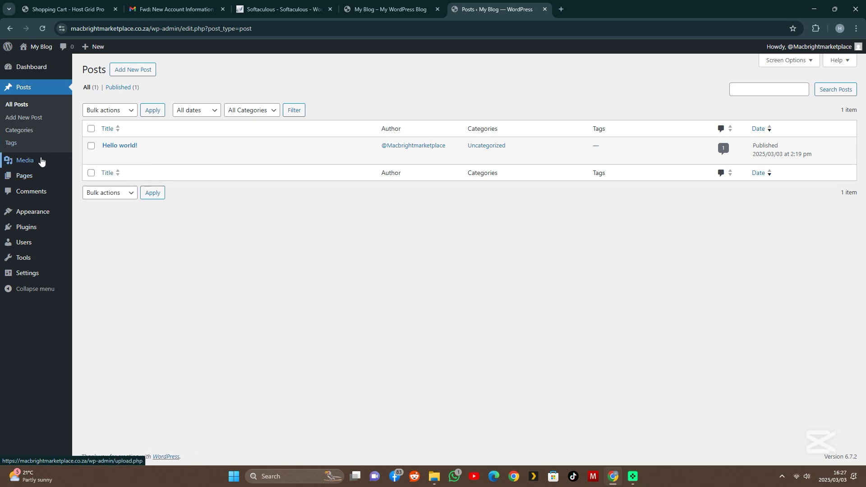
{"action": "mouse_move", "coordinate": [38, 163]}
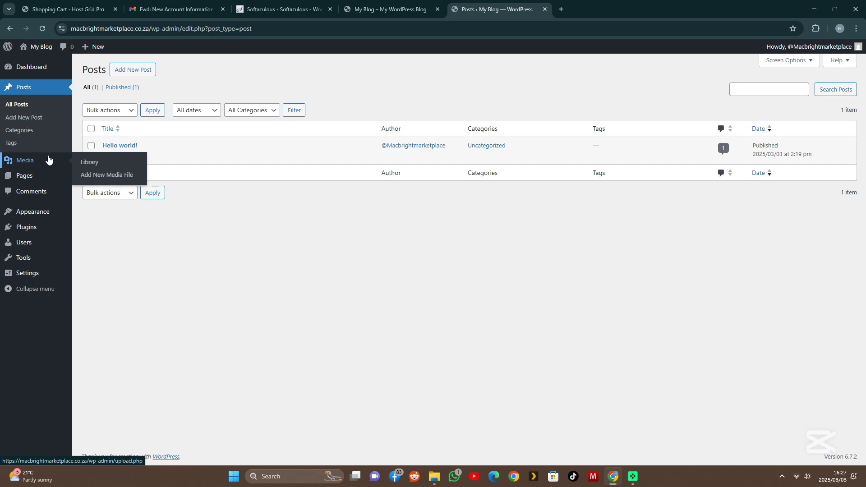
Step: Open the Media Library, which shows no media items on the new site
{"action": "left_click", "coordinate": [93, 164]}
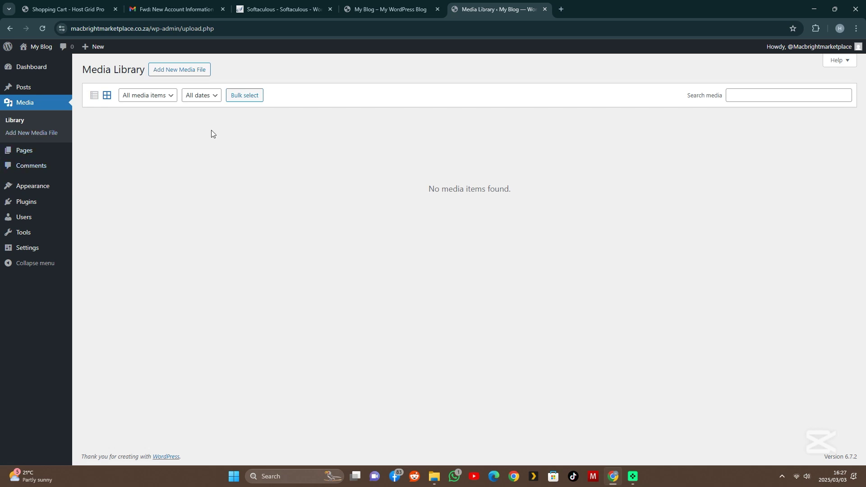
{"action": "mouse_move", "coordinate": [16, 155]}
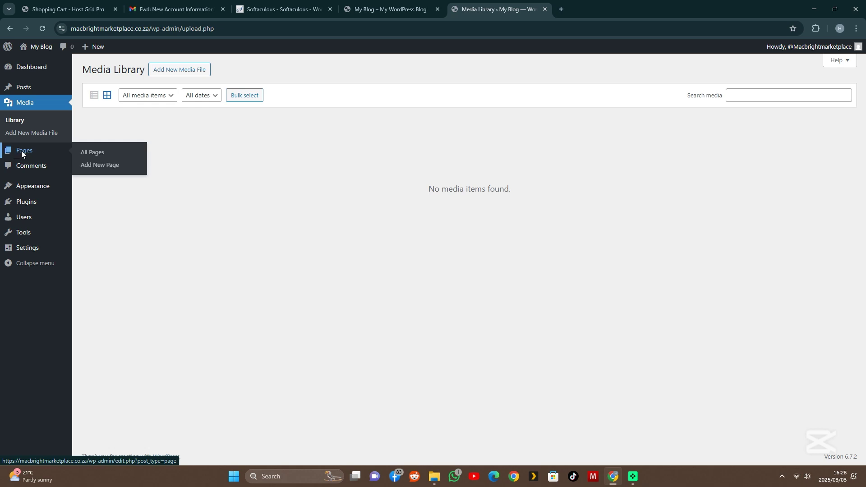
Step: Bulk-trash the Sample Page from the Pages list, then view the Comments screen
{"action": "left_click", "coordinate": [21, 152]}
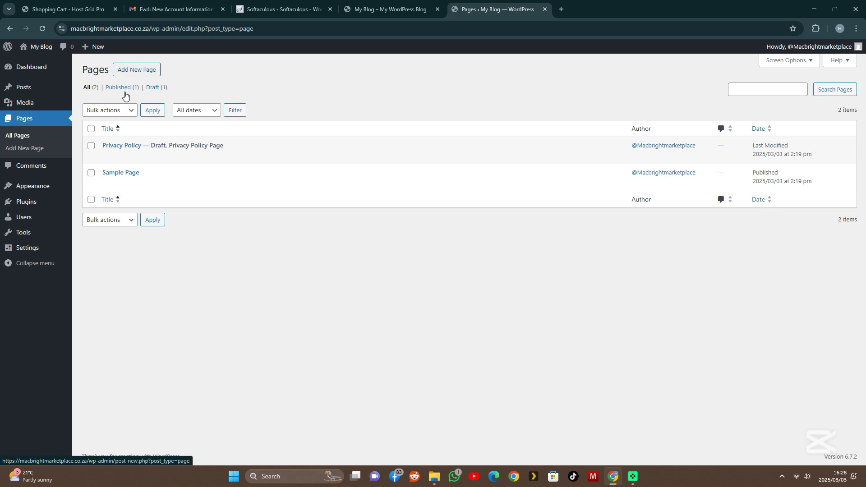
{"action": "left_click", "coordinate": [91, 173]}
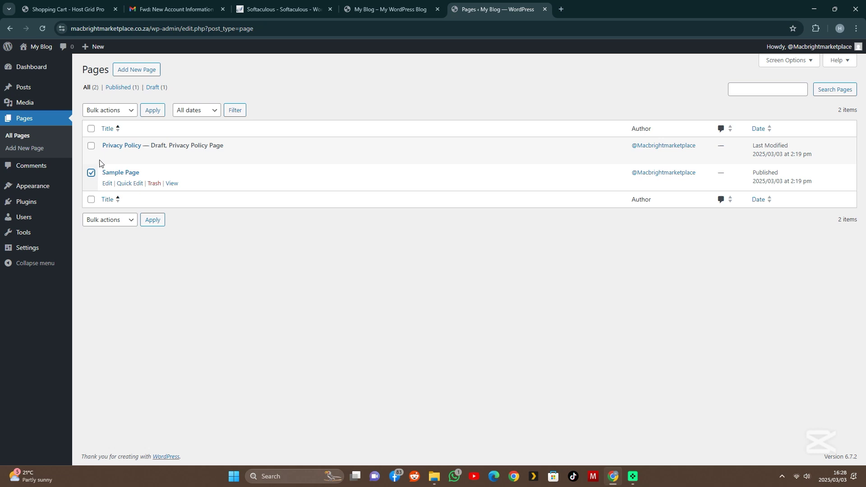
{"action": "left_click", "coordinate": [122, 110]}
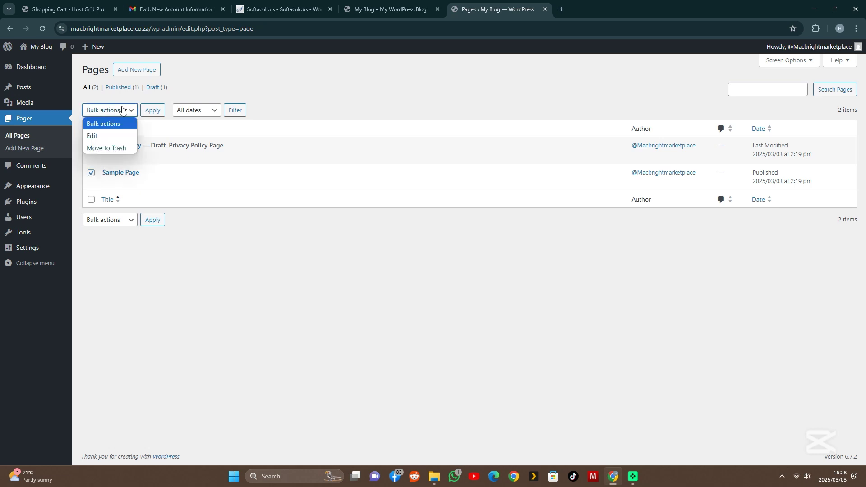
{"action": "left_click", "coordinate": [115, 148]}
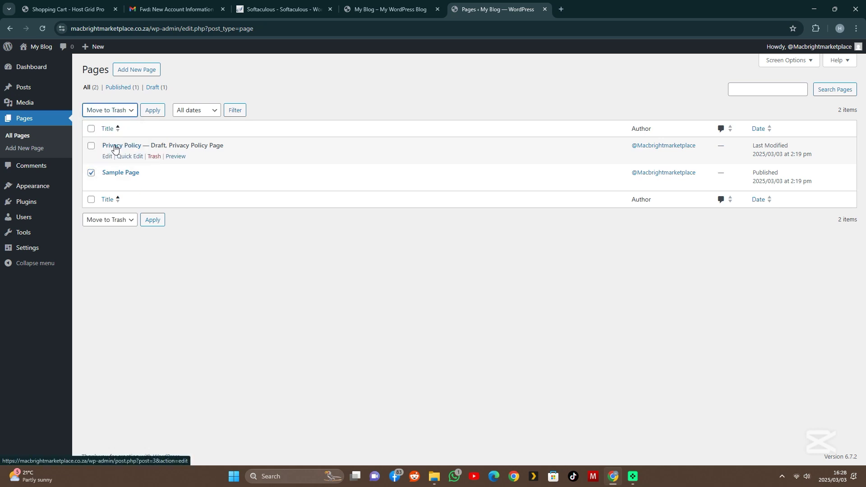
{"action": "left_click", "coordinate": [151, 111]}
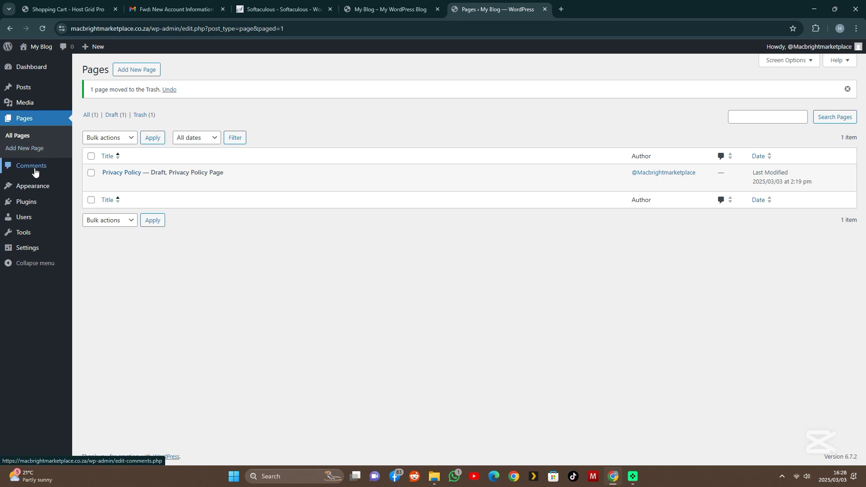
{"action": "left_click", "coordinate": [34, 172]}
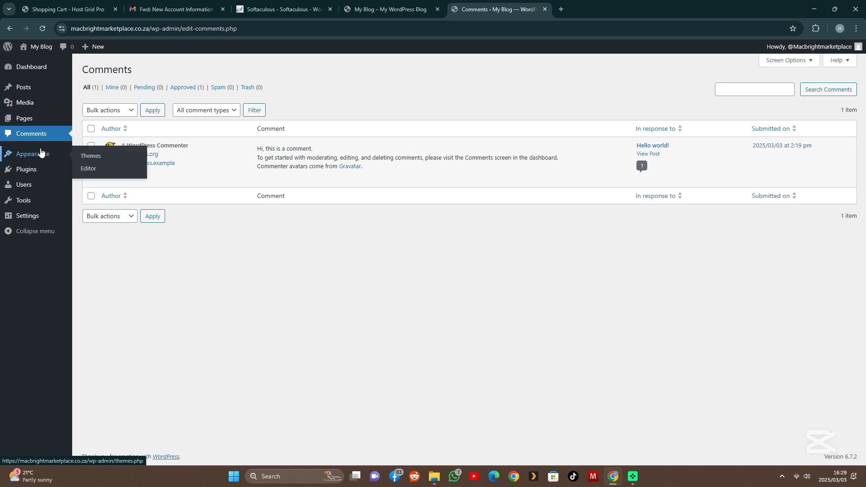
Step: Look over the three installed themes, then browse the Popular themes under Add New Theme
{"action": "mouse_move", "coordinate": [35, 157]}
{"action": "left_click", "coordinate": [48, 153]}
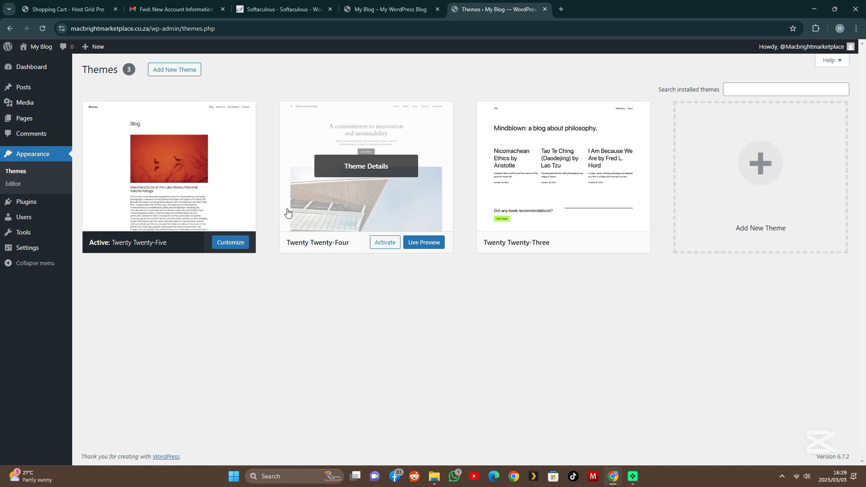
{"action": "left_click", "coordinate": [188, 75]}
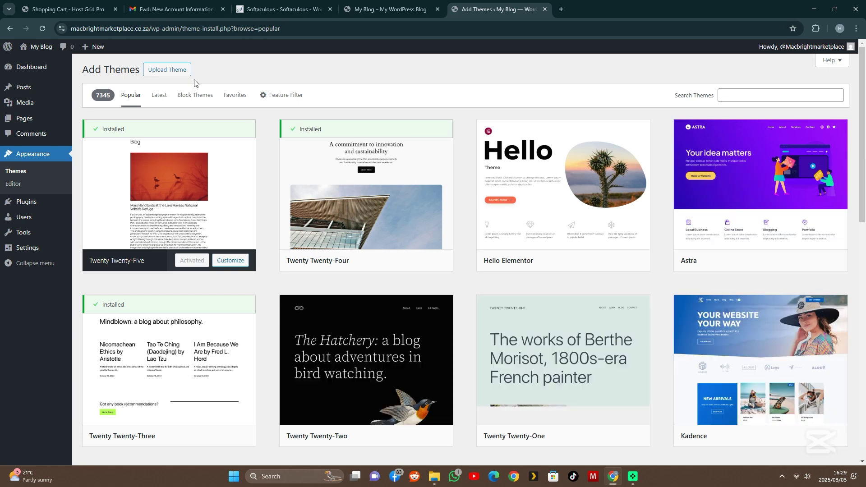
{"action": "scroll", "coordinate": [199, 113], "scroll_direction": "down", "scroll_amount": 1}
{"action": "scroll", "coordinate": [216, 152], "scroll_direction": "down", "scroll_amount": 10}
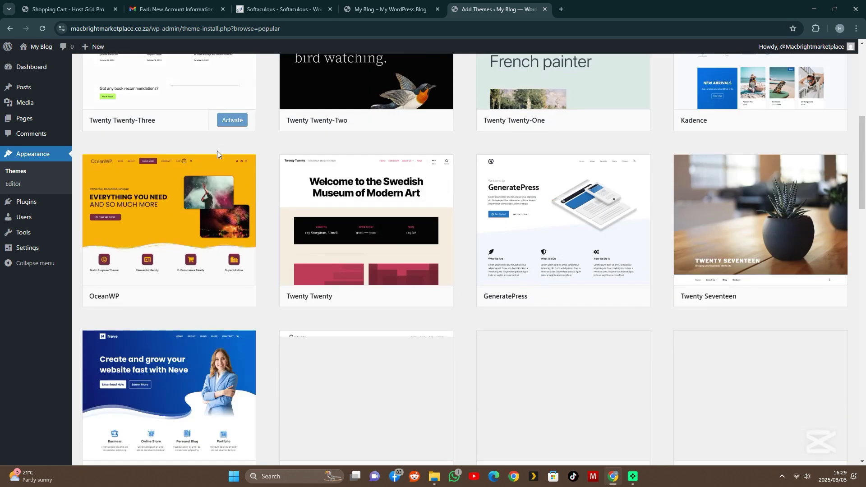
{"action": "scroll", "coordinate": [217, 154], "scroll_direction": "down", "scroll_amount": 1}
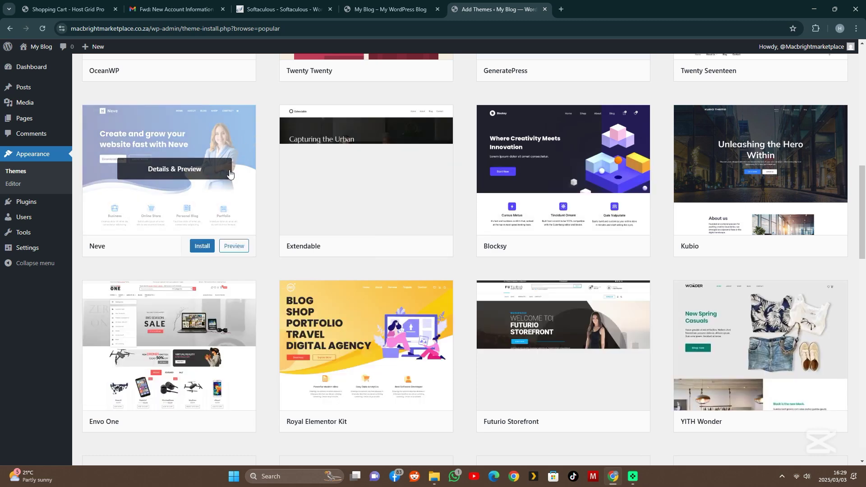
{"action": "scroll", "coordinate": [376, 230], "scroll_direction": "down", "scroll_amount": 2}
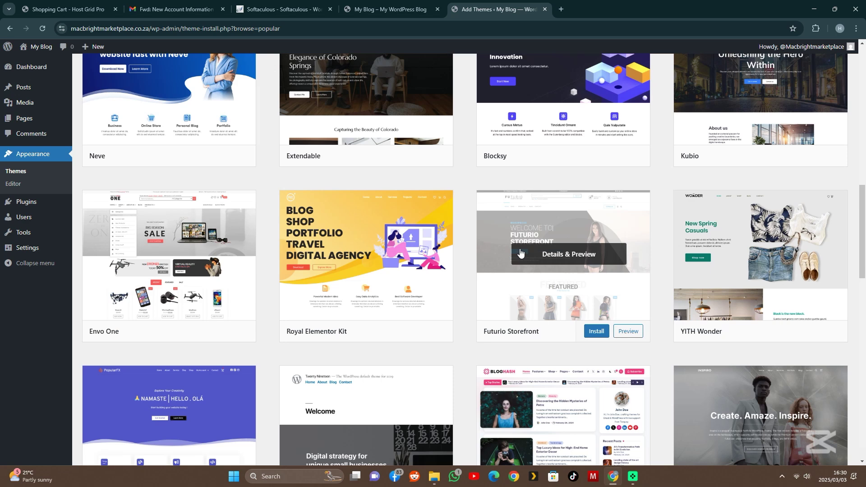
{"action": "mouse_move", "coordinate": [360, 244]}
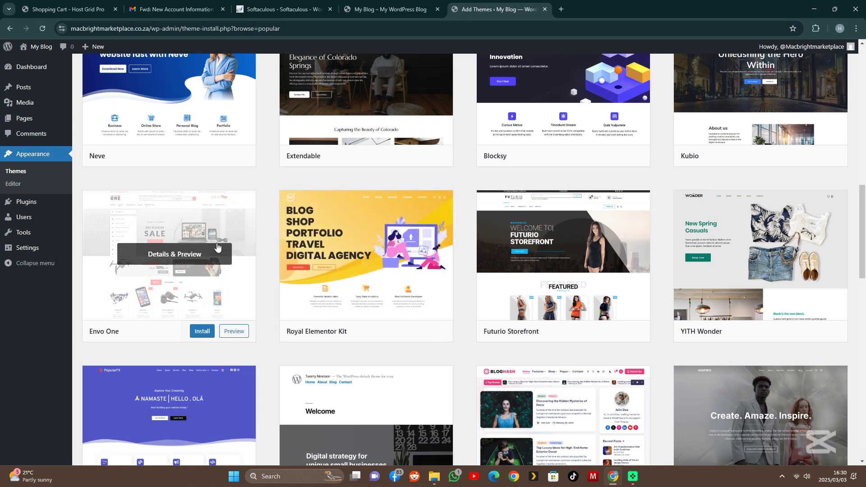
{"action": "left_click", "coordinate": [216, 248]}
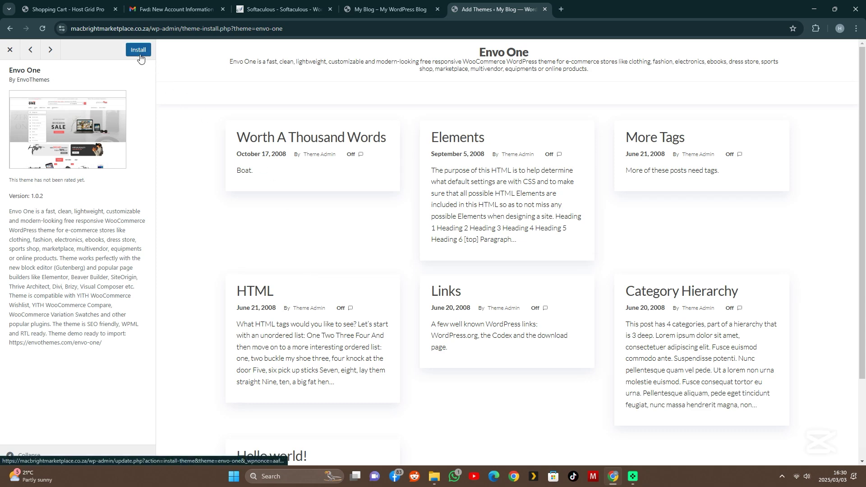
{"action": "left_click", "coordinate": [11, 52]}
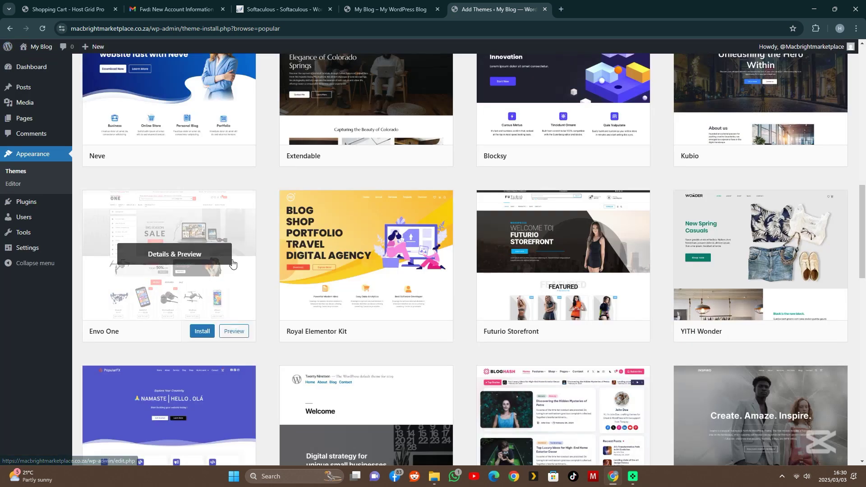
{"action": "scroll", "coordinate": [258, 302], "scroll_direction": "down", "scroll_amount": 2}
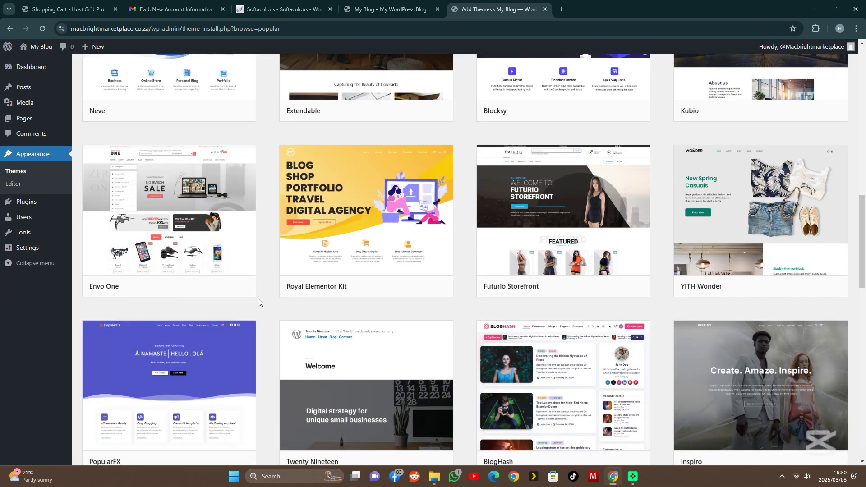
{"action": "scroll", "coordinate": [258, 302], "scroll_direction": "down", "scroll_amount": 2}
{"action": "scroll", "coordinate": [258, 302], "scroll_direction": "up", "scroll_amount": 1}
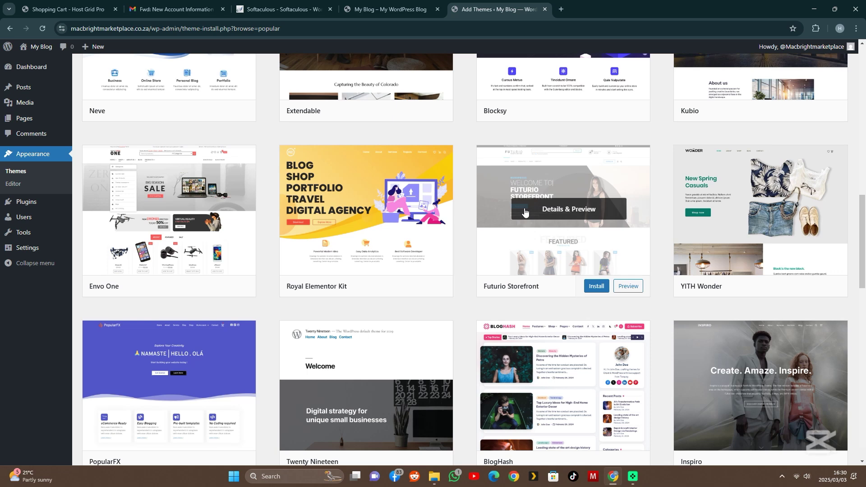
{"action": "scroll", "coordinate": [525, 212], "scroll_direction": "up", "scroll_amount": 2}
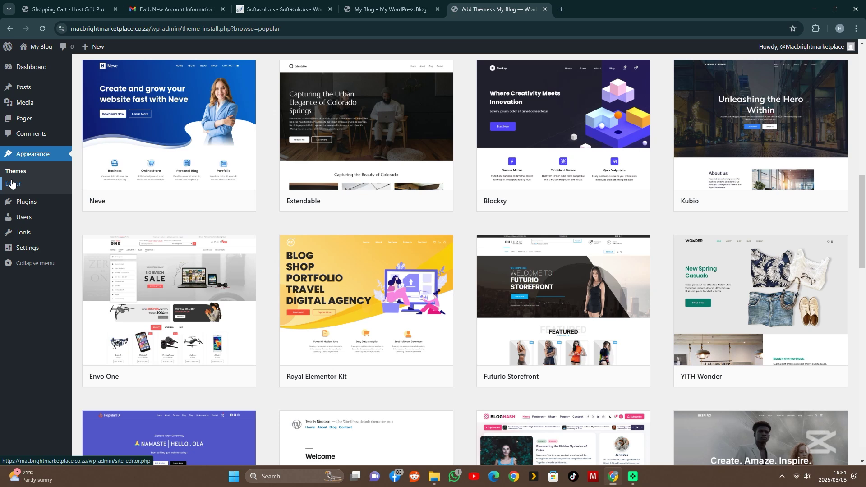
{"action": "scroll", "coordinate": [12, 184], "scroll_direction": "down", "scroll_amount": 1}
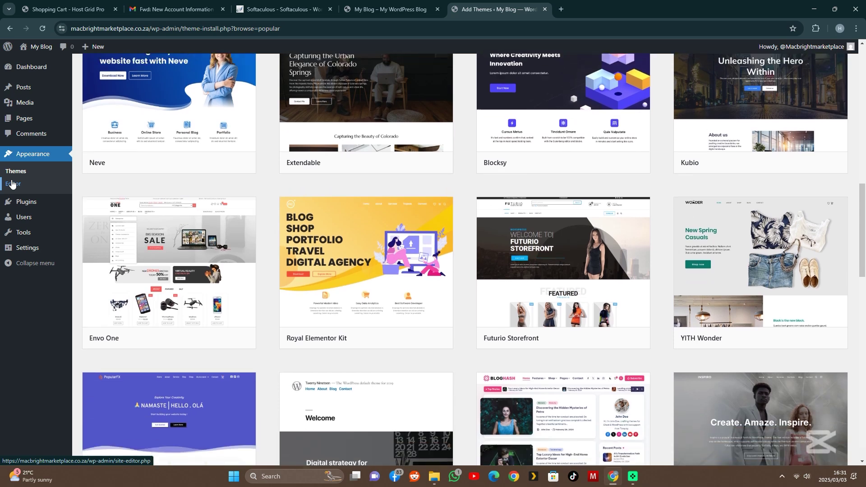
{"action": "scroll", "coordinate": [12, 184], "scroll_direction": "up", "scroll_amount": 1}
{"action": "scroll", "coordinate": [12, 184], "scroll_direction": "down", "scroll_amount": 3}
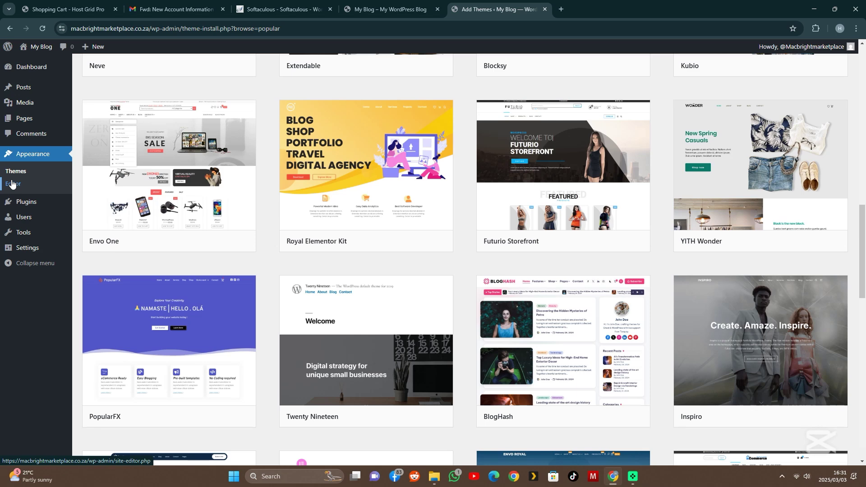
{"action": "mouse_move", "coordinate": [28, 208]}
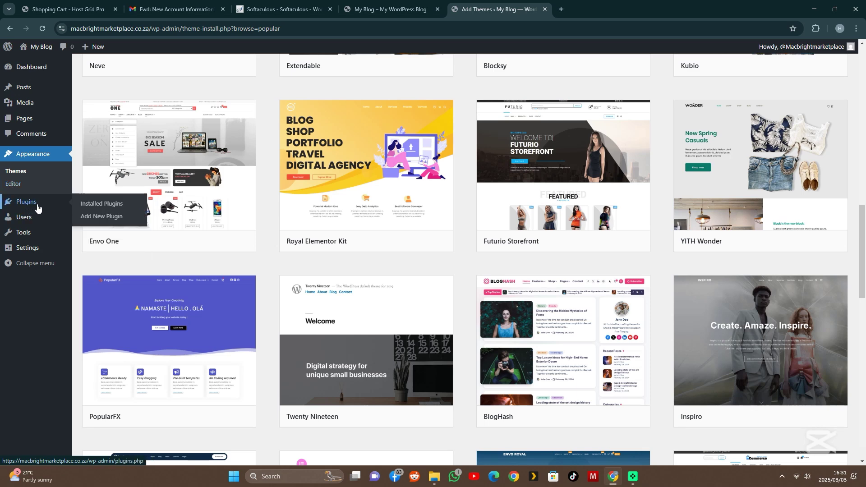
Step: Show the installed plugins, Akismet Anti-spam 5.3.7 and Hello Dolly 1.7.2, both inactive
{"action": "left_click", "coordinate": [21, 202]}
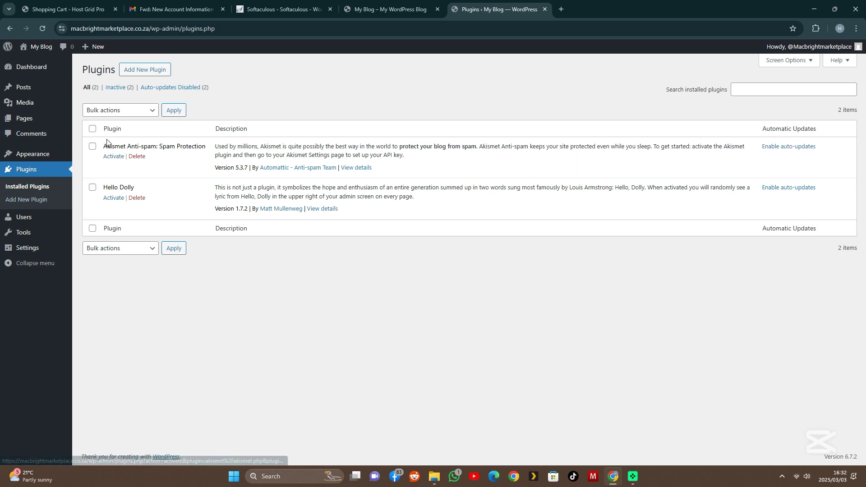
Step: Select all plugins and bulk-delete Akismet Anti-spam and Hello Dolly, confirming the deletion
{"action": "left_click", "coordinate": [93, 130]}
{"action": "left_click", "coordinate": [119, 110]}
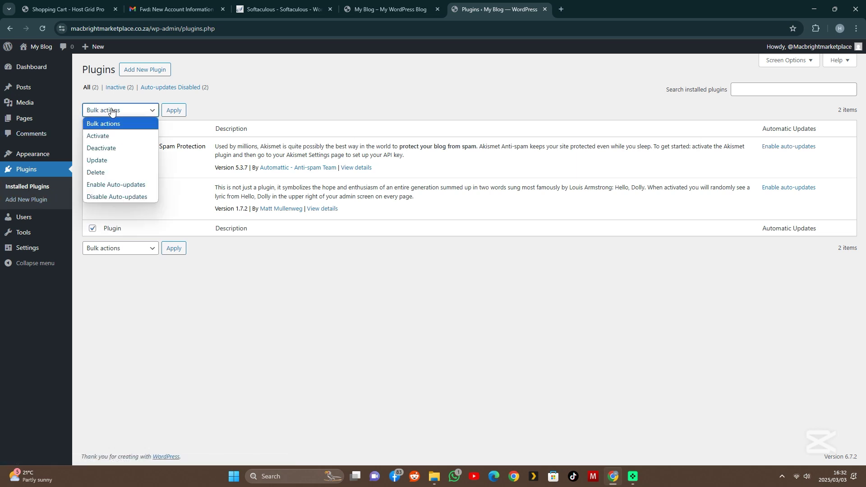
{"action": "left_click", "coordinate": [119, 172]}
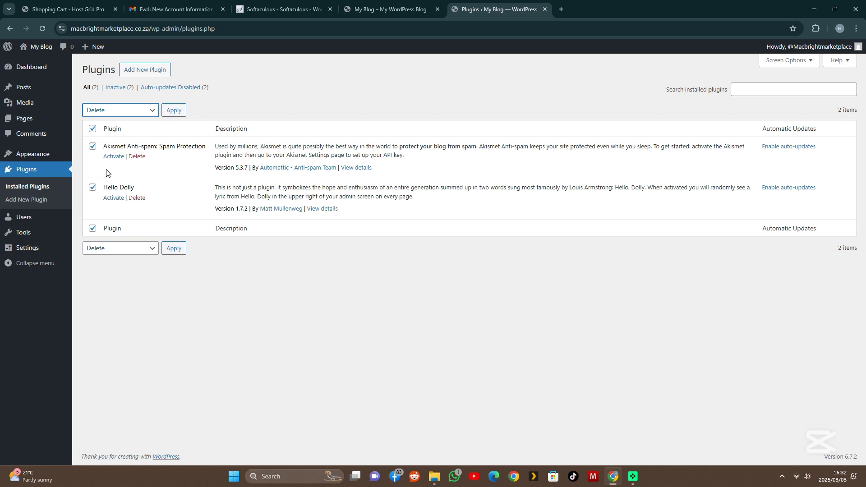
{"action": "left_click", "coordinate": [172, 111]}
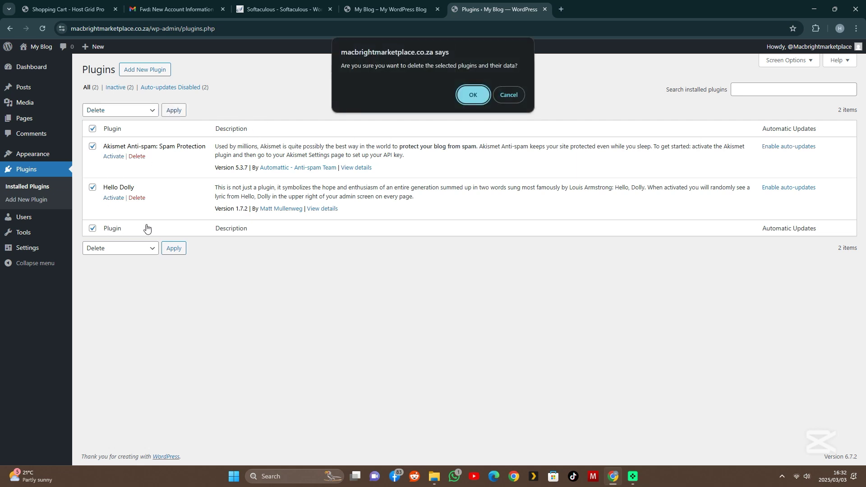
{"action": "left_click", "coordinate": [462, 96]}
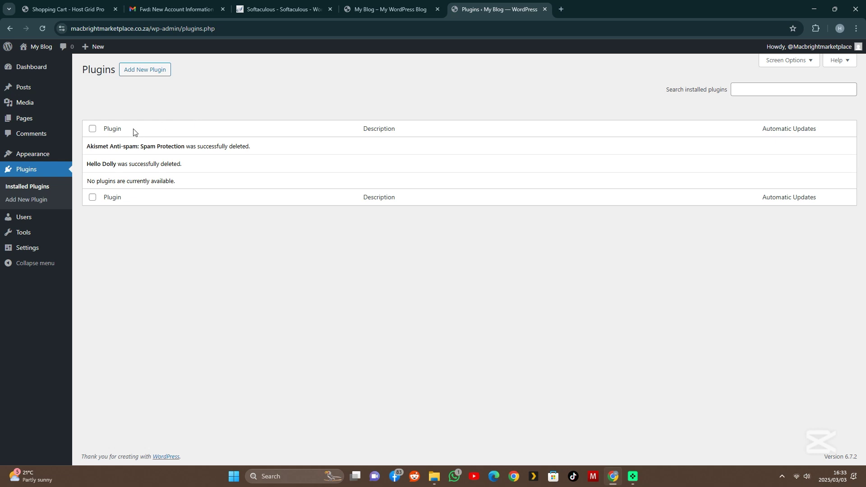
Step: Open the Add Plugins directory and scroll through the Featured and Popular plugin listings
{"action": "left_click", "coordinate": [152, 72]}
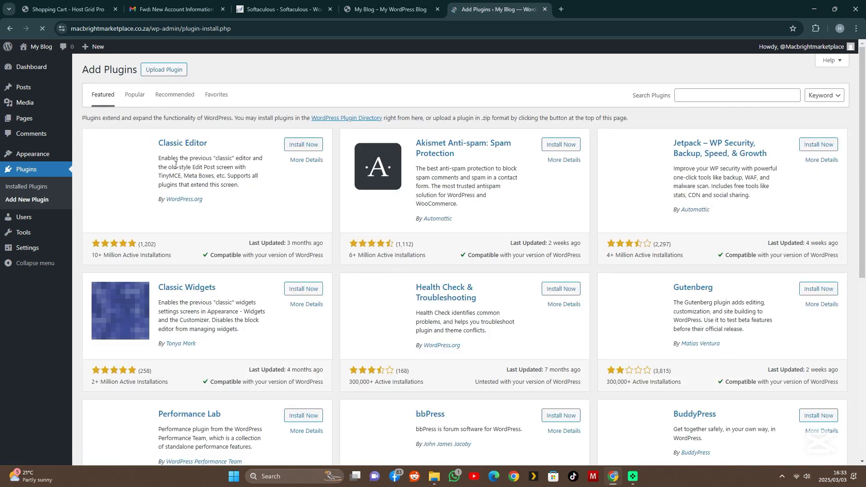
{"action": "scroll", "coordinate": [176, 167], "scroll_direction": "down", "scroll_amount": 2}
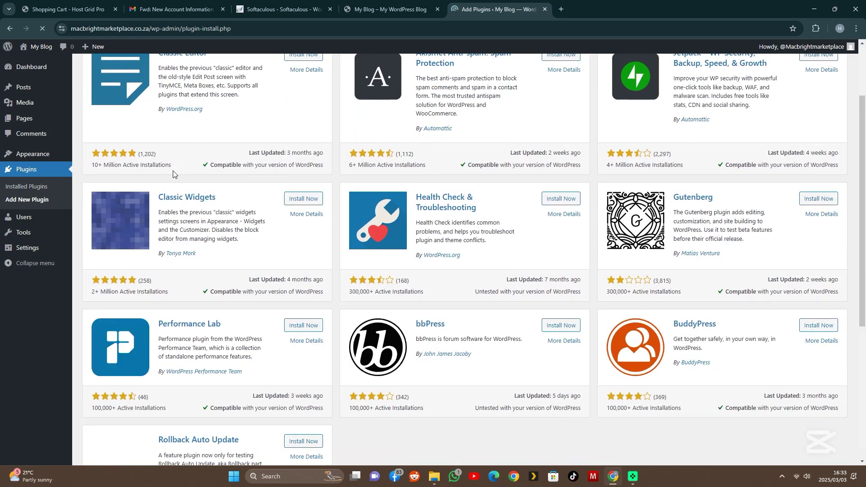
{"action": "scroll", "coordinate": [172, 174], "scroll_direction": "down", "scroll_amount": 5}
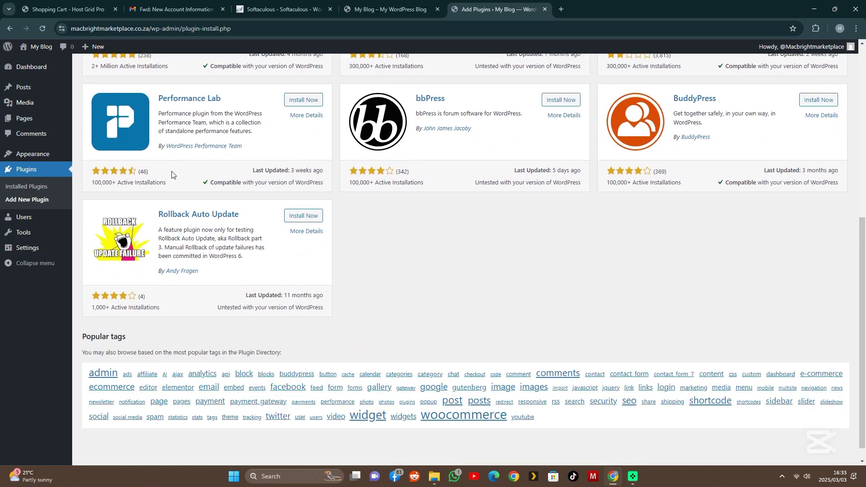
{"action": "scroll", "coordinate": [171, 174], "scroll_direction": "up", "scroll_amount": 7}
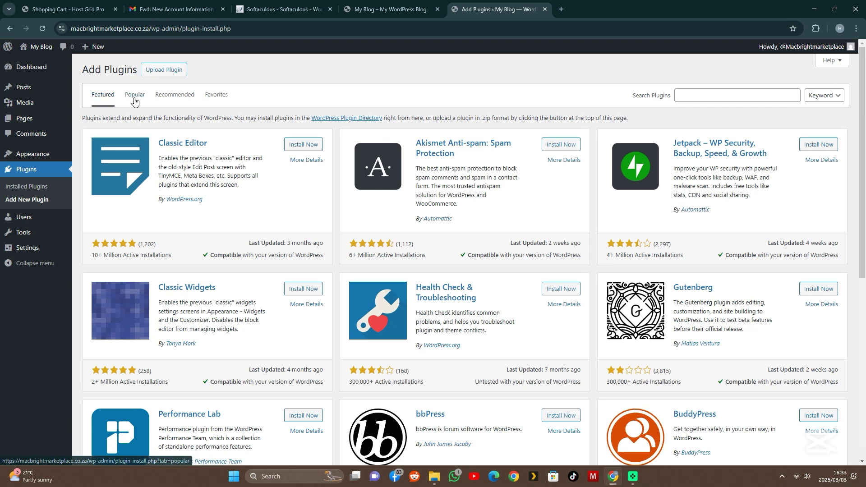
{"action": "left_click", "coordinate": [137, 101]}
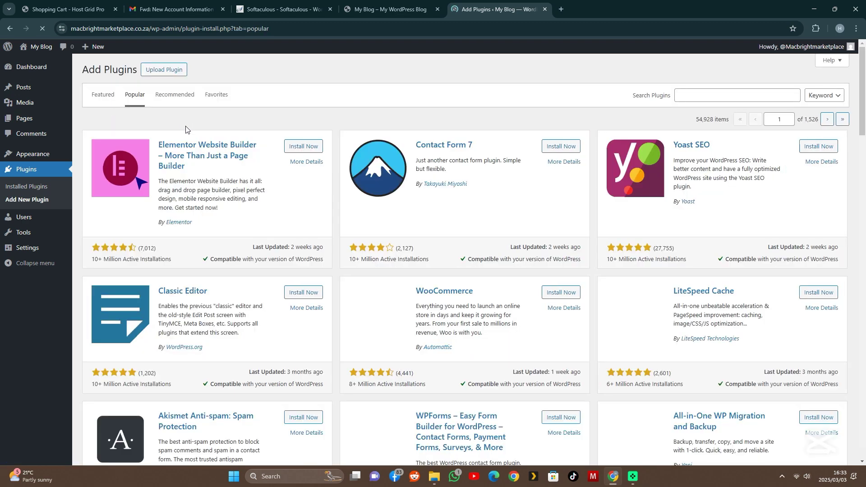
{"action": "scroll", "coordinate": [253, 181], "scroll_direction": "down", "scroll_amount": 7}
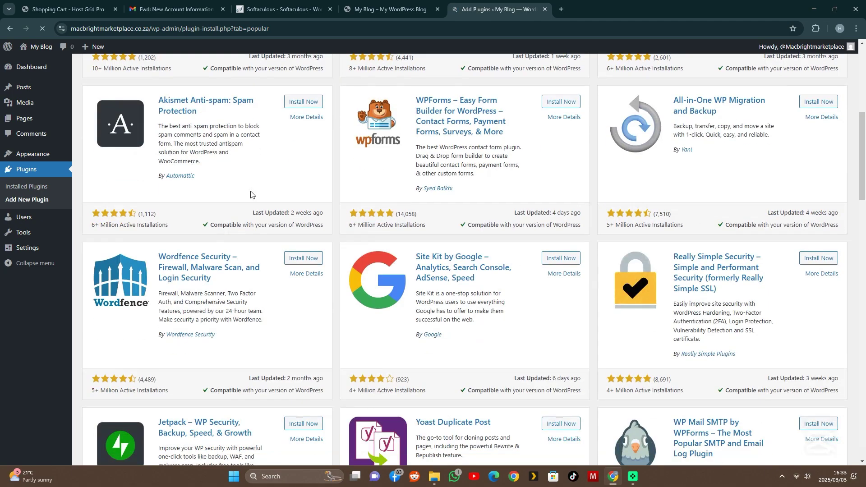
{"action": "scroll", "coordinate": [248, 195], "scroll_direction": "down", "scroll_amount": 6}
{"action": "scroll", "coordinate": [242, 188], "scroll_direction": "up", "scroll_amount": 13}
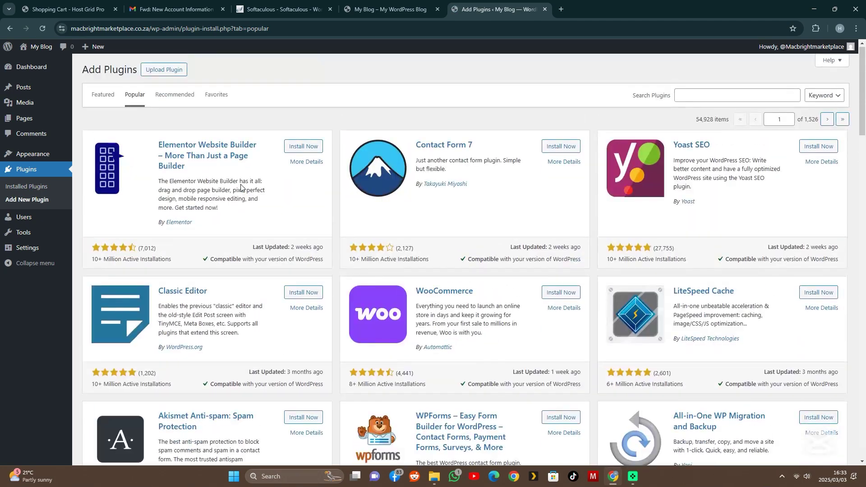
Step: Browse the Recommended and Favorites plugin listings, then return to Featured
{"action": "left_click", "coordinate": [163, 95]}
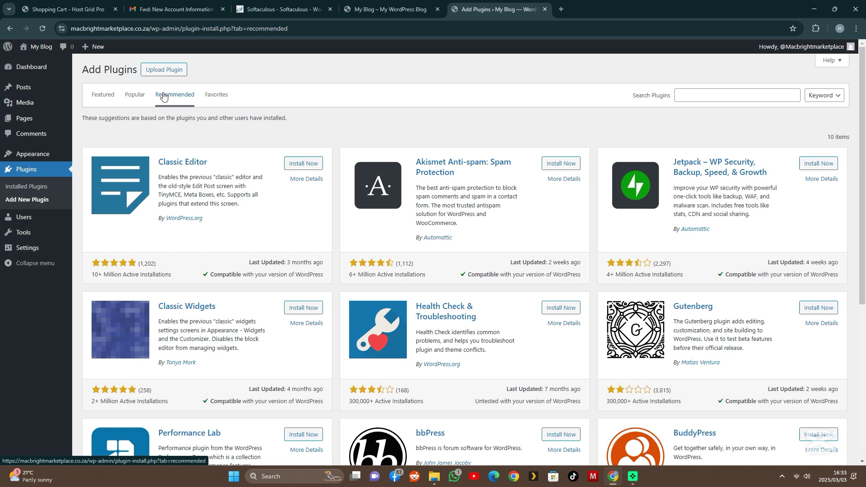
{"action": "scroll", "coordinate": [243, 220], "scroll_direction": "down", "scroll_amount": 4}
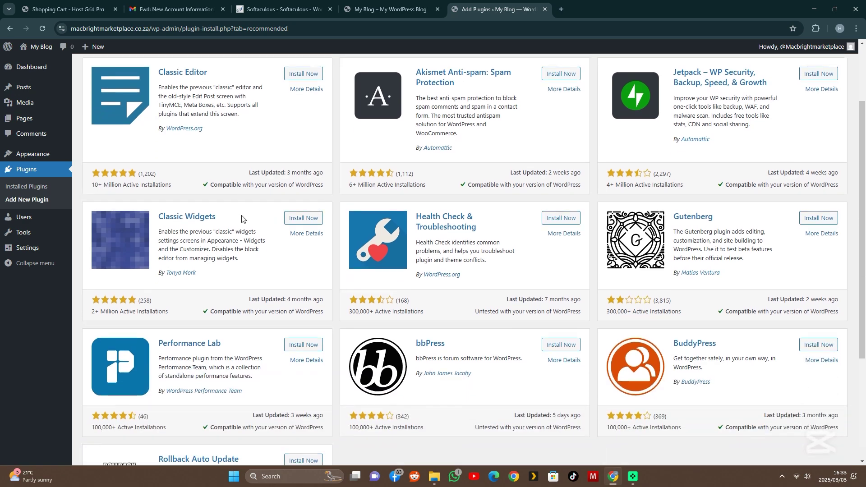
{"action": "scroll", "coordinate": [242, 216], "scroll_direction": "up", "scroll_amount": 4}
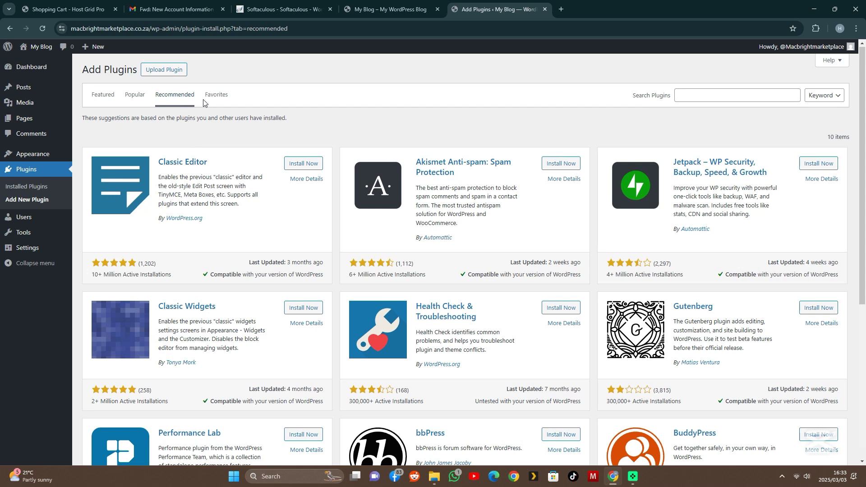
{"action": "left_click", "coordinate": [210, 97]}
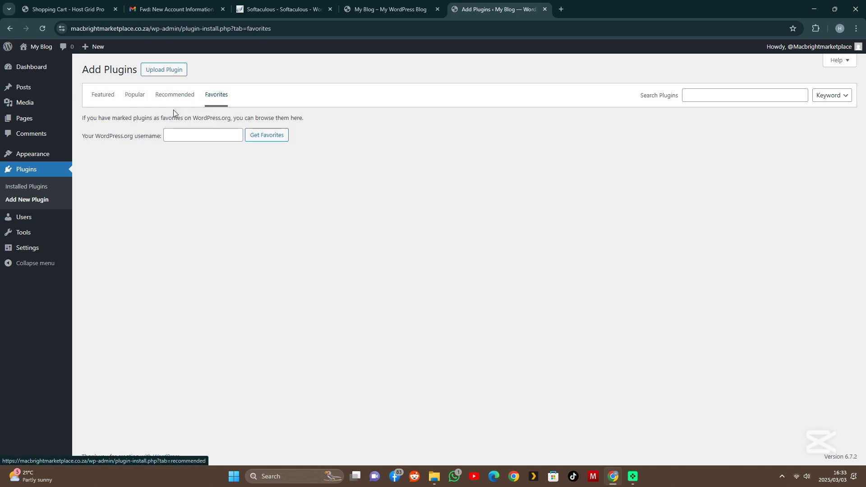
{"action": "left_click", "coordinate": [96, 95]}
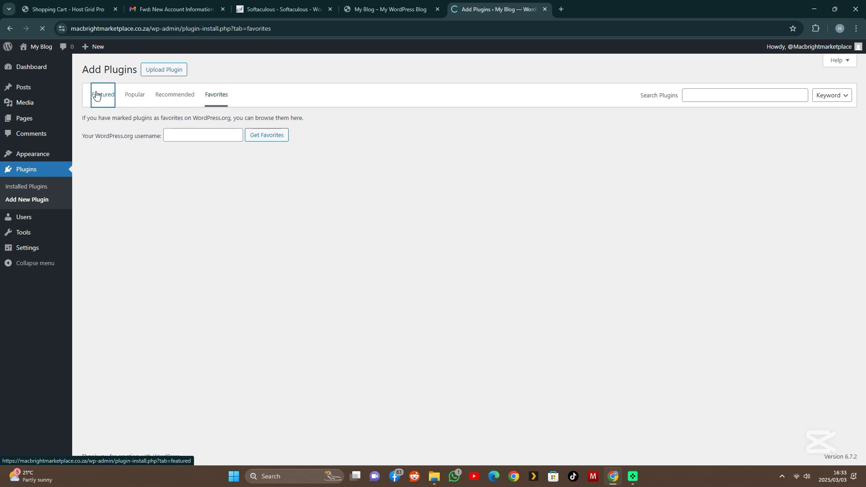
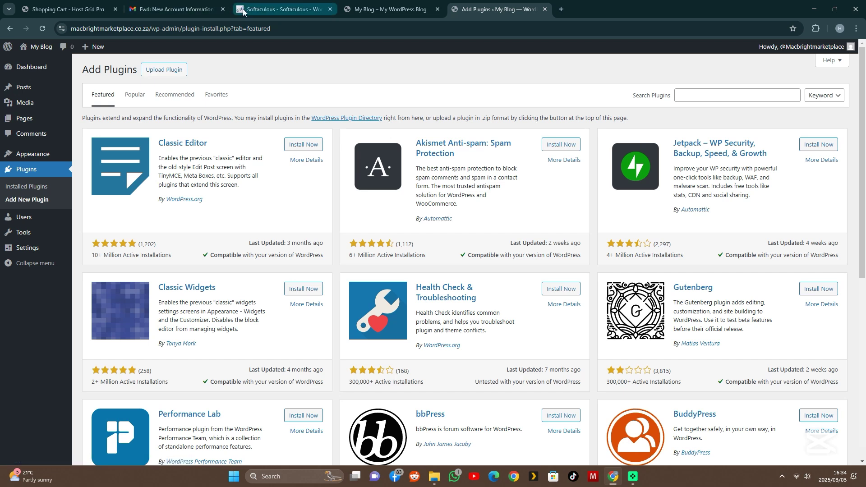
Step: Reveal the Upload Plugin zip panel on Add Plugins, then go to the Users page
{"action": "left_click", "coordinate": [175, 71]}
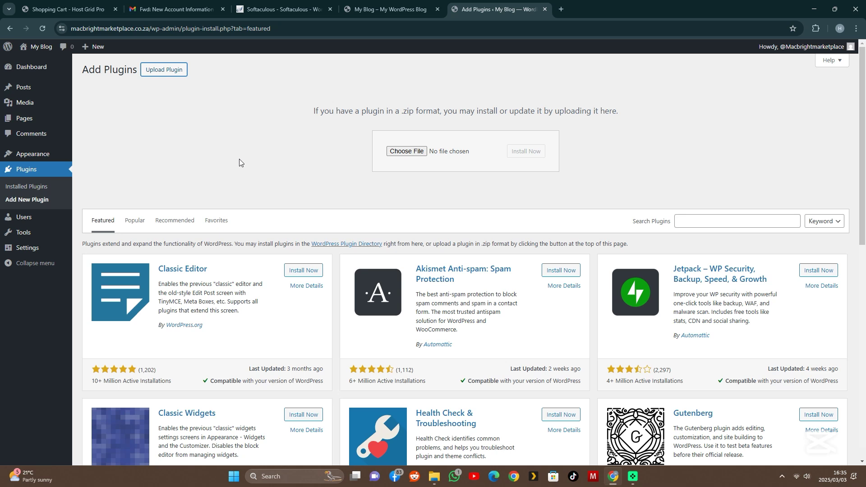
{"action": "mouse_move", "coordinate": [45, 220]}
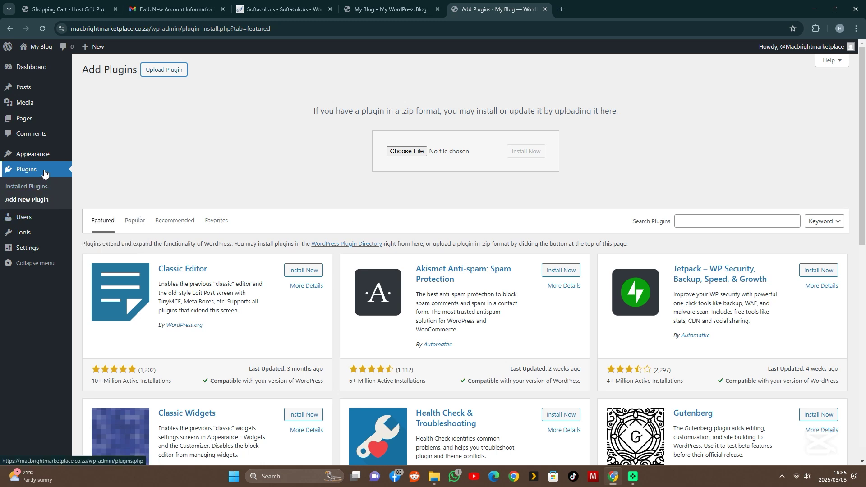
{"action": "left_click", "coordinate": [24, 220]}
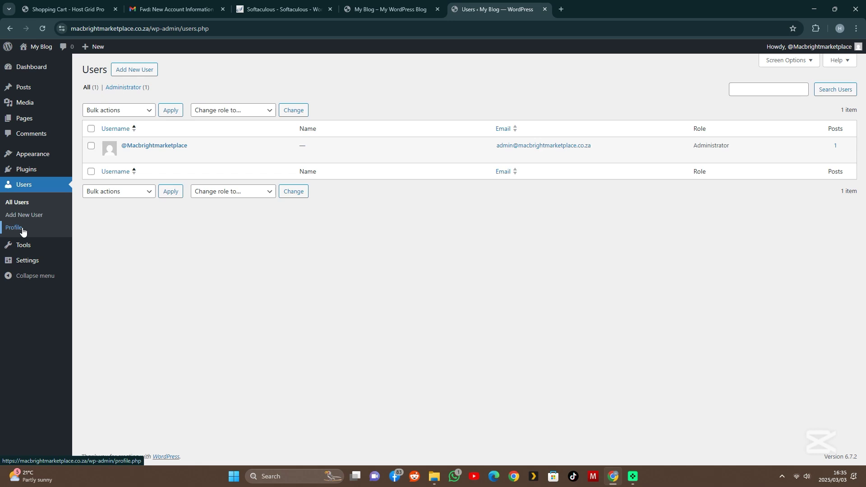
Step: View the administrator's author page with its 'Hello world!' post, then return to All Users
{"action": "left_click", "coordinate": [20, 203]}
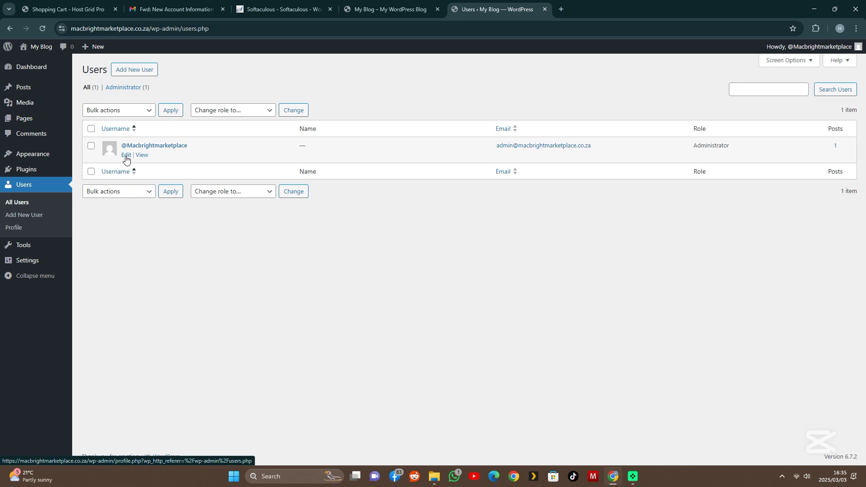
{"action": "right_click", "coordinate": [142, 155]}
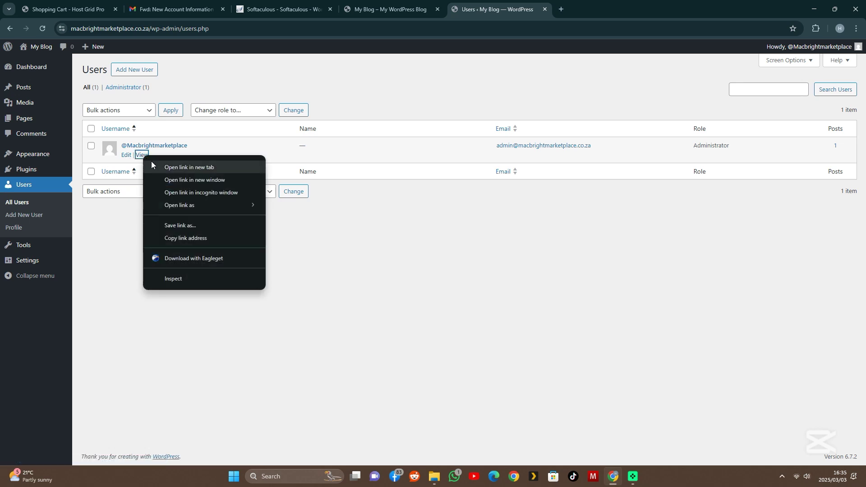
{"action": "left_click", "coordinate": [142, 156]}
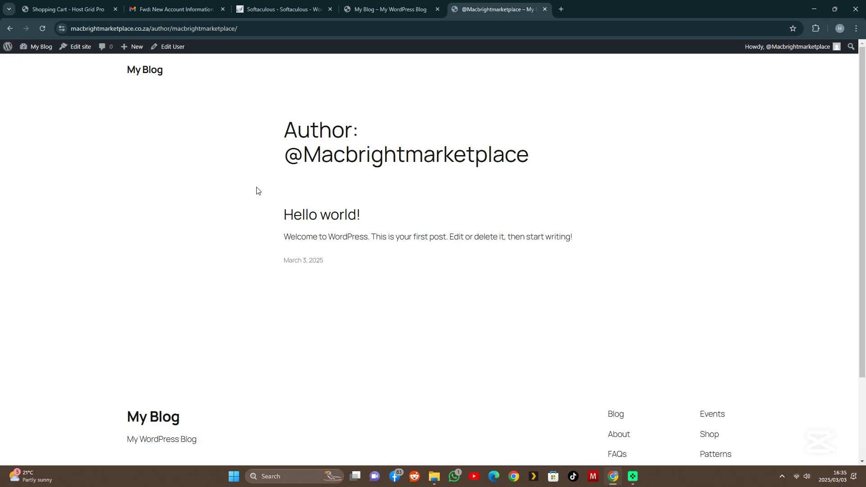
{"action": "left_click", "coordinate": [9, 28]}
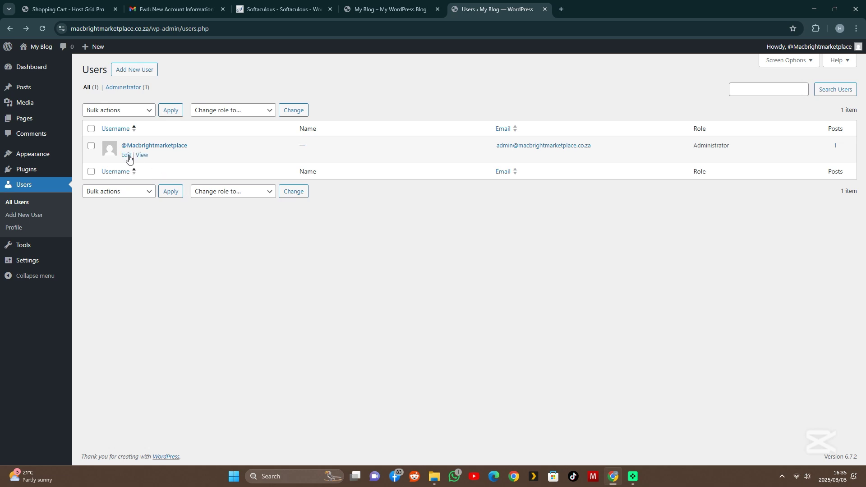
Step: On the administrator's profile, preview Light, Modern, Blue, Coffee, Ectoplasm and Midnight schemes, then restore Default
{"action": "left_click", "coordinate": [126, 156]}
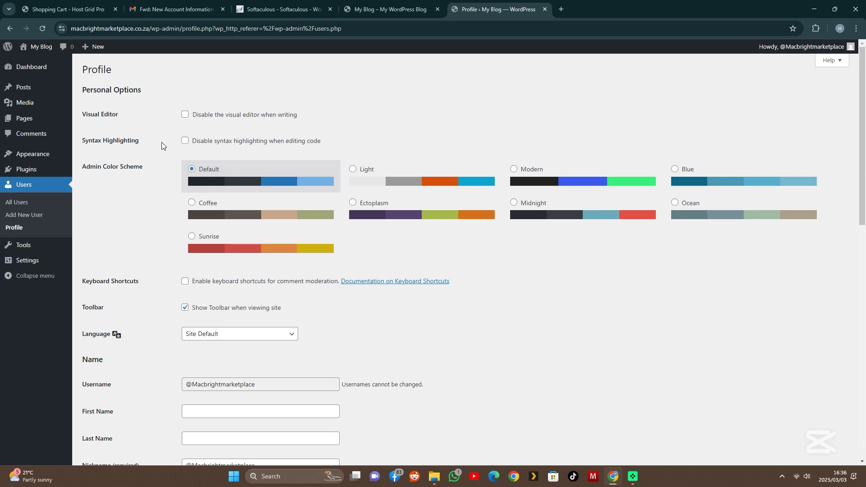
{"action": "scroll", "coordinate": [162, 143], "scroll_direction": "down", "scroll_amount": 1}
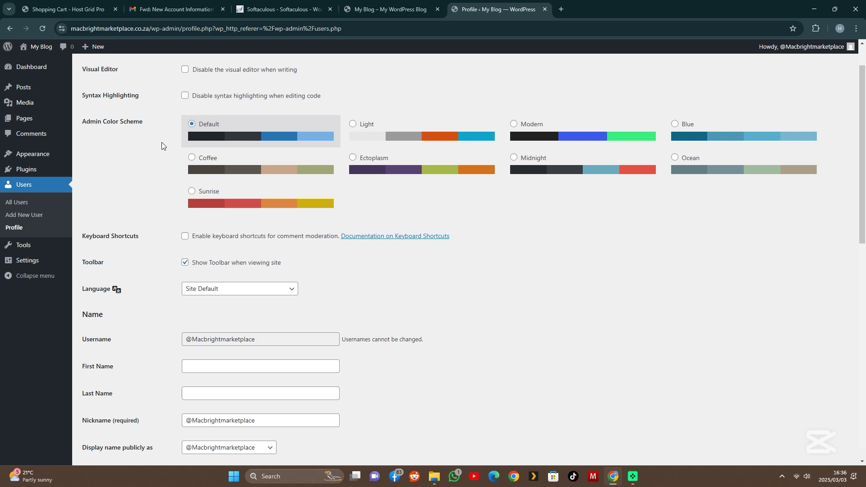
{"action": "left_click", "coordinate": [352, 125]}
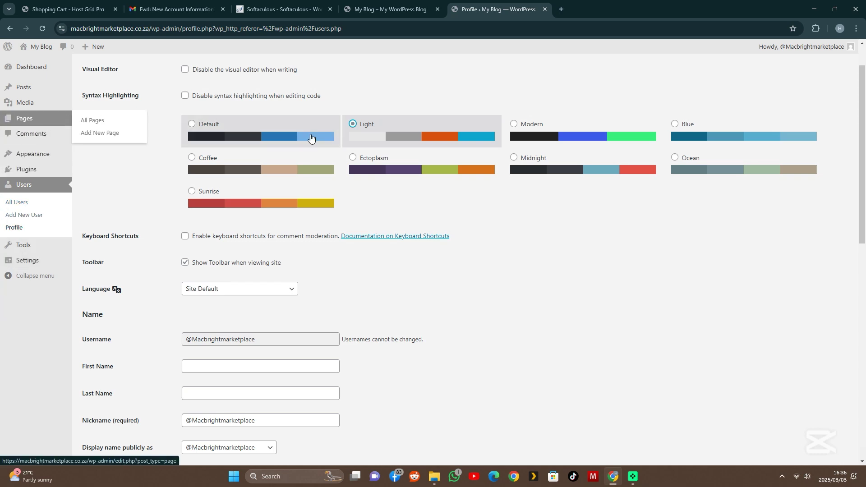
{"action": "left_click", "coordinate": [537, 130]}
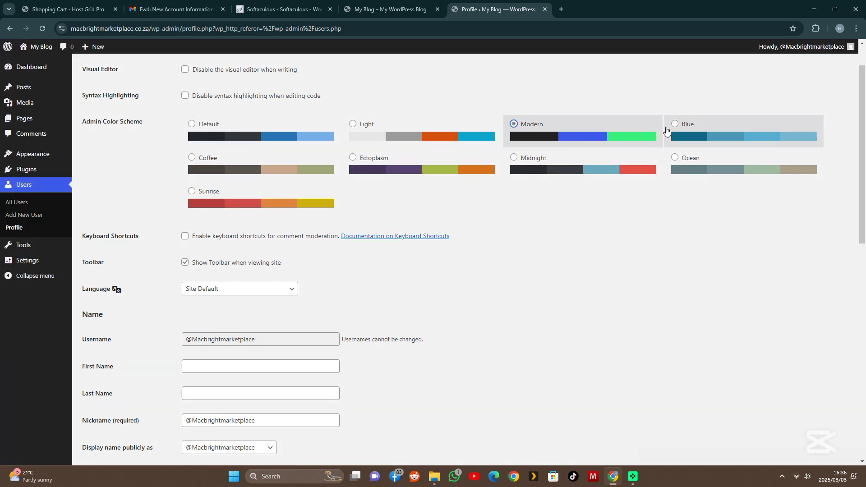
{"action": "left_click", "coordinate": [678, 129]}
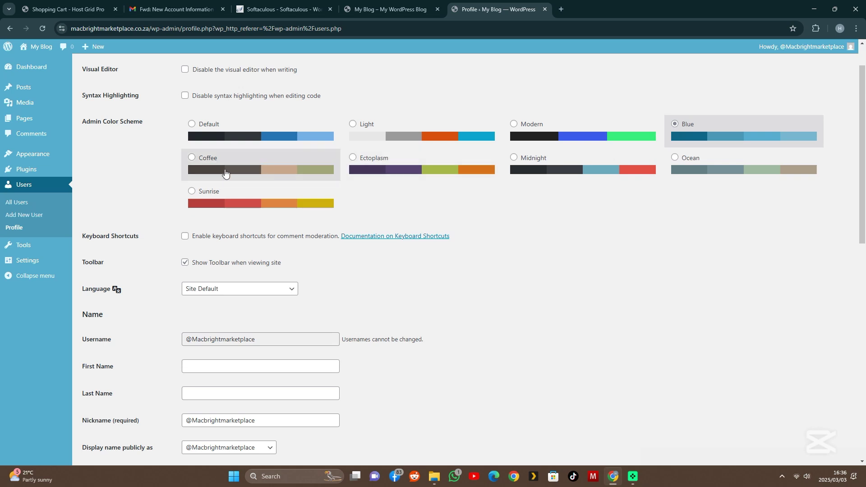
{"action": "left_click", "coordinate": [225, 174]}
{"action": "left_click", "coordinate": [409, 168]}
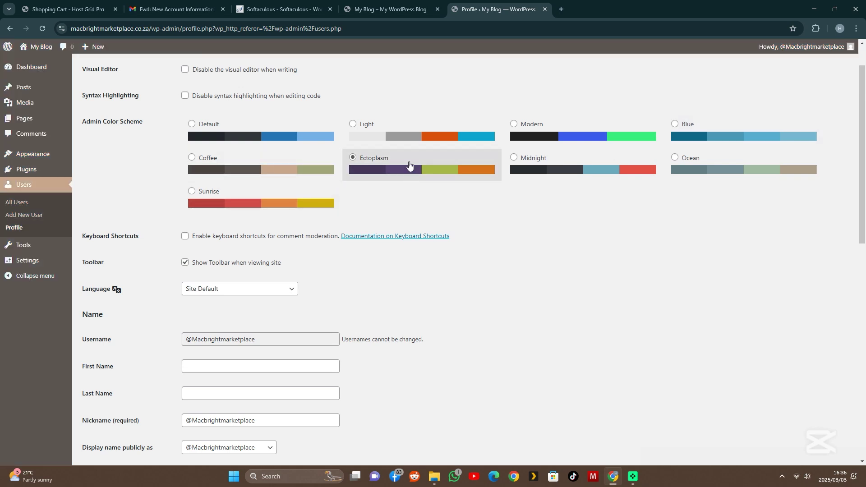
{"action": "left_click", "coordinate": [537, 163]}
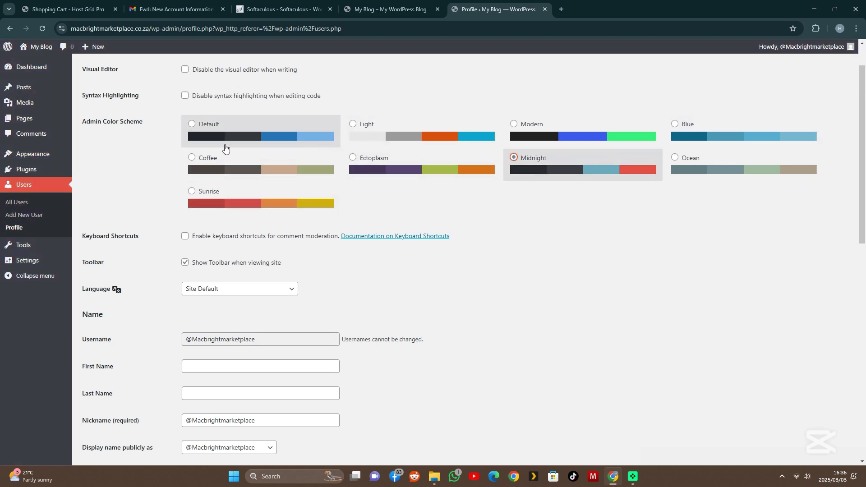
{"action": "left_click", "coordinate": [218, 125]}
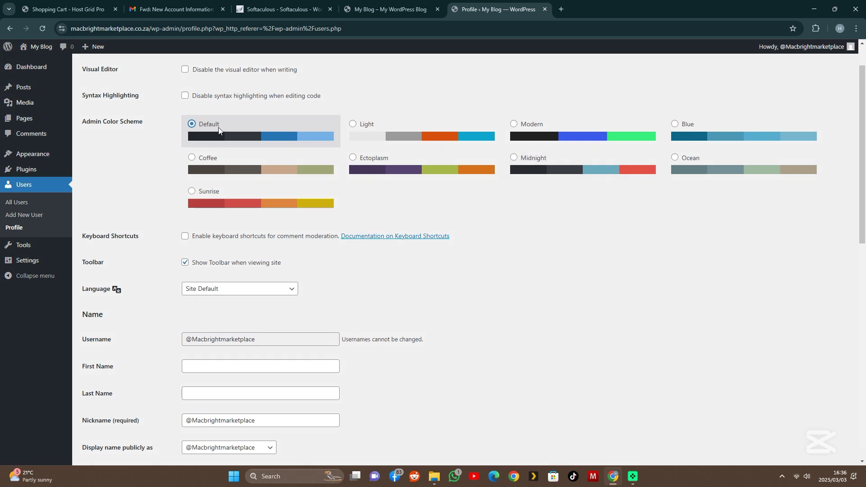
{"action": "scroll", "coordinate": [266, 167], "scroll_direction": "down", "scroll_amount": 3}
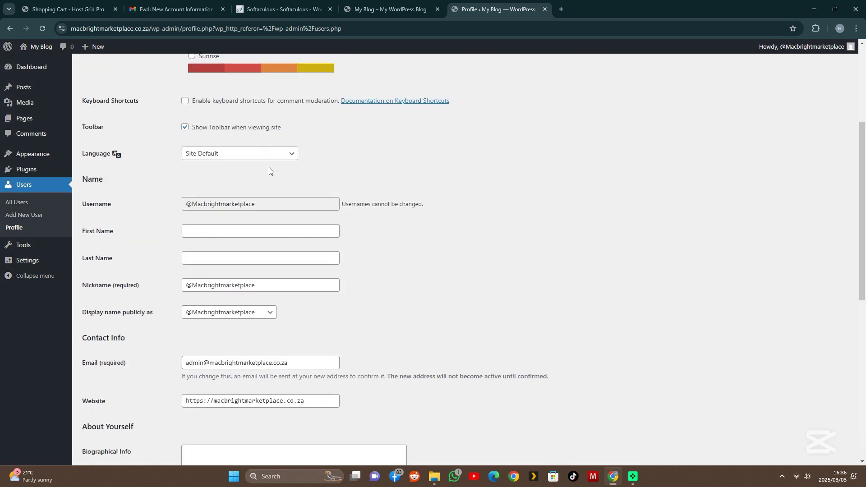
{"action": "scroll", "coordinate": [269, 167], "scroll_direction": "up", "scroll_amount": 3}
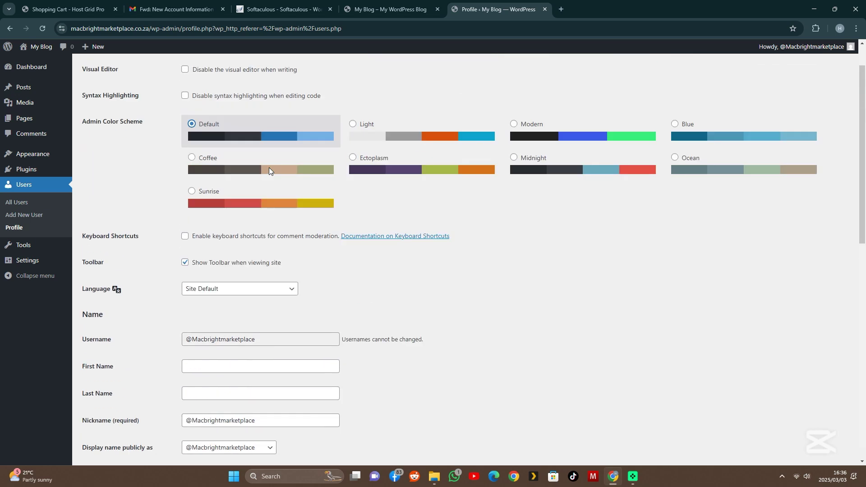
{"action": "scroll", "coordinate": [269, 167], "scroll_direction": "down", "scroll_amount": 2}
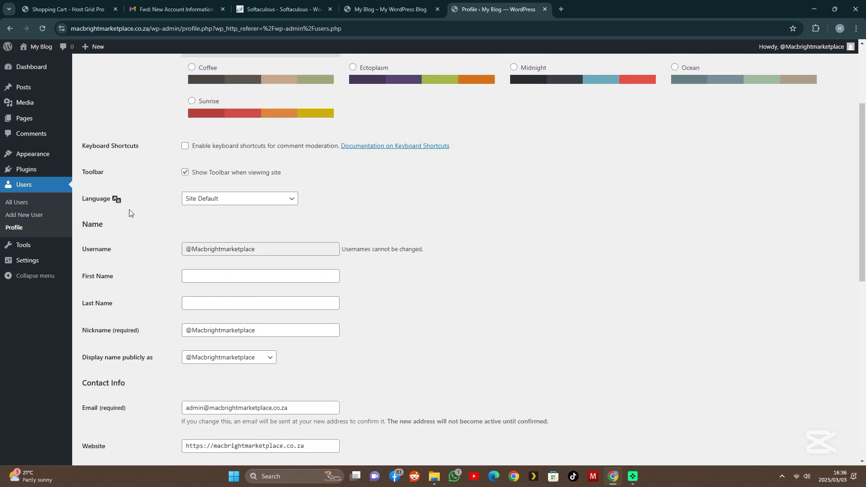
Step: Choose English (United States) as the profile language and click into the Biographical Info box
{"action": "left_click", "coordinate": [222, 201]}
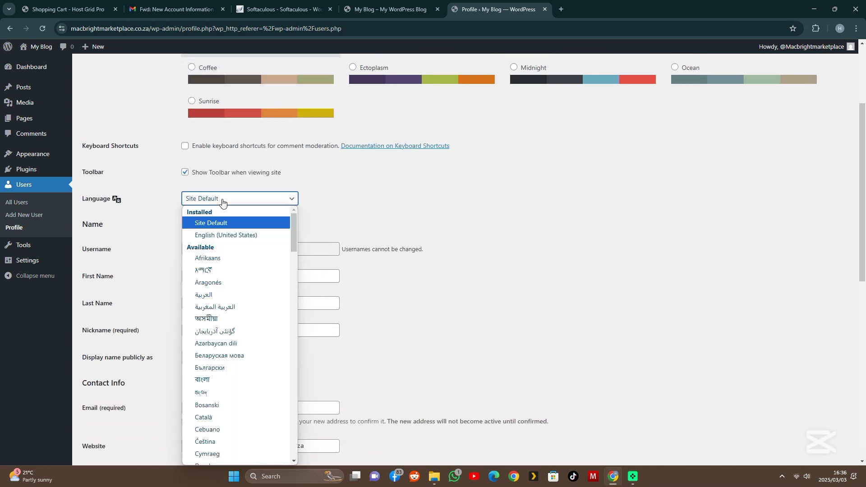
{"action": "left_click", "coordinate": [212, 233]}
{"action": "mouse_move", "coordinate": [10, 171]}
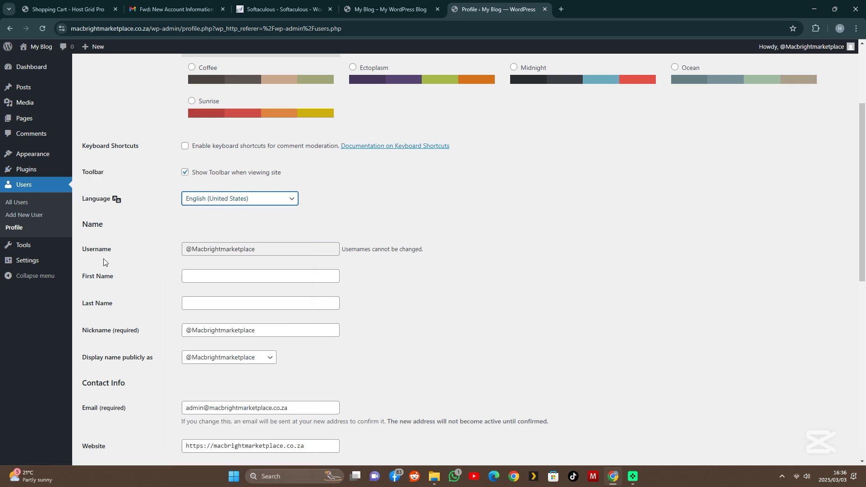
{"action": "scroll", "coordinate": [106, 260], "scroll_direction": "down", "scroll_amount": 1}
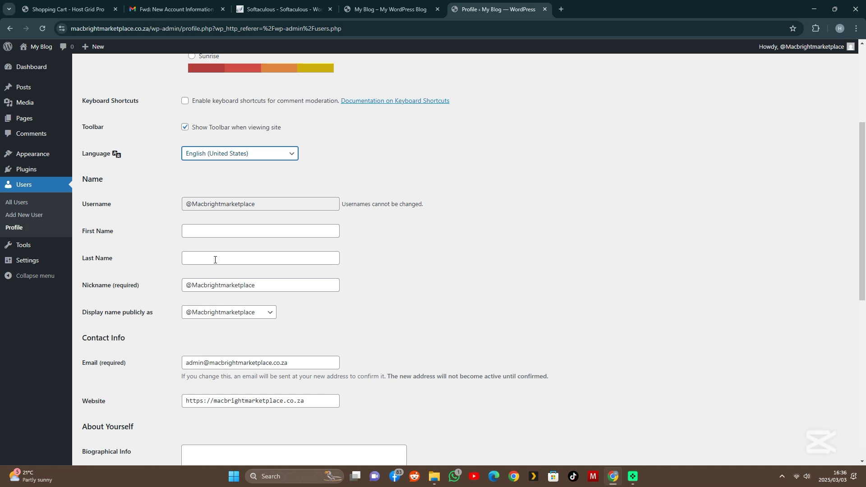
{"action": "scroll", "coordinate": [215, 259], "scroll_direction": "down", "scroll_amount": 3}
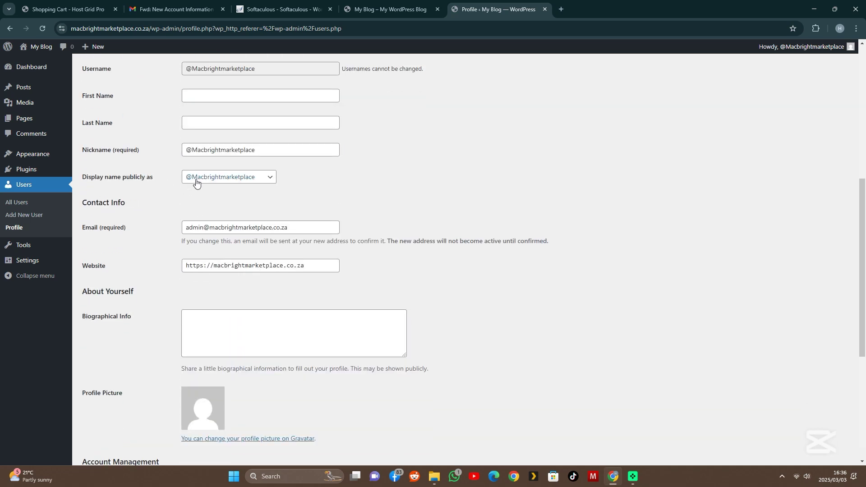
{"action": "scroll", "coordinate": [209, 272], "scroll_direction": "down", "scroll_amount": 1}
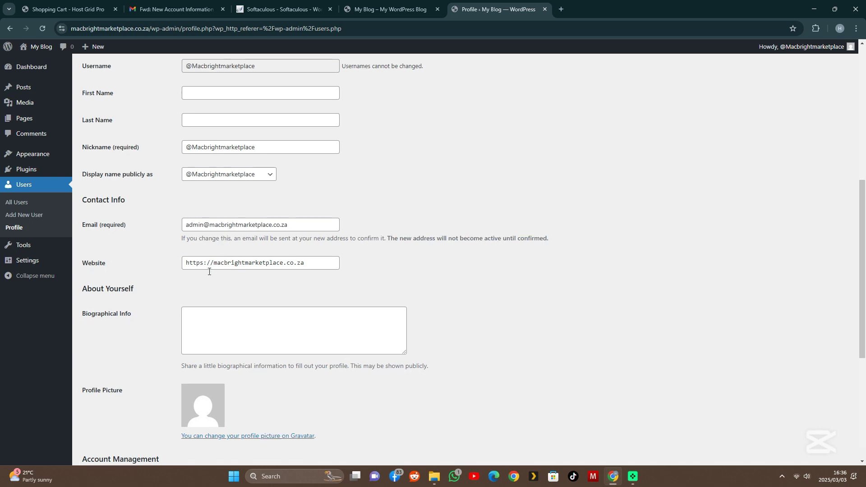
{"action": "scroll", "coordinate": [208, 272], "scroll_direction": "down", "scroll_amount": 4}
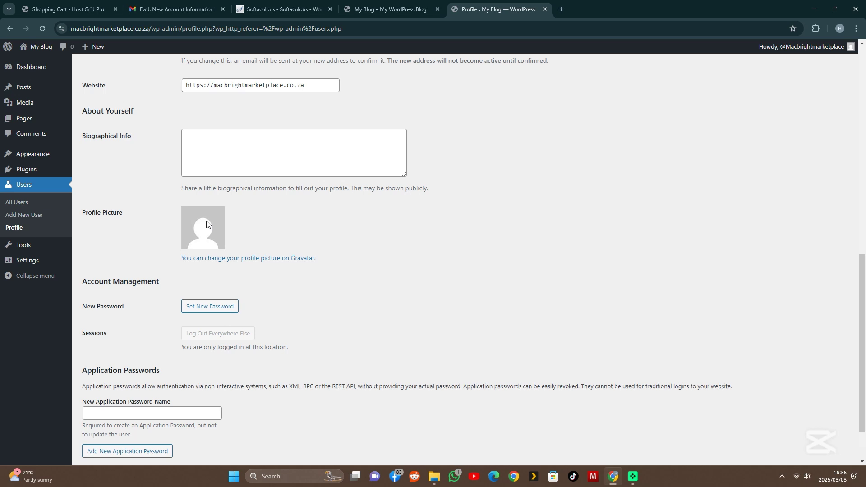
{"action": "left_click", "coordinate": [216, 152]}
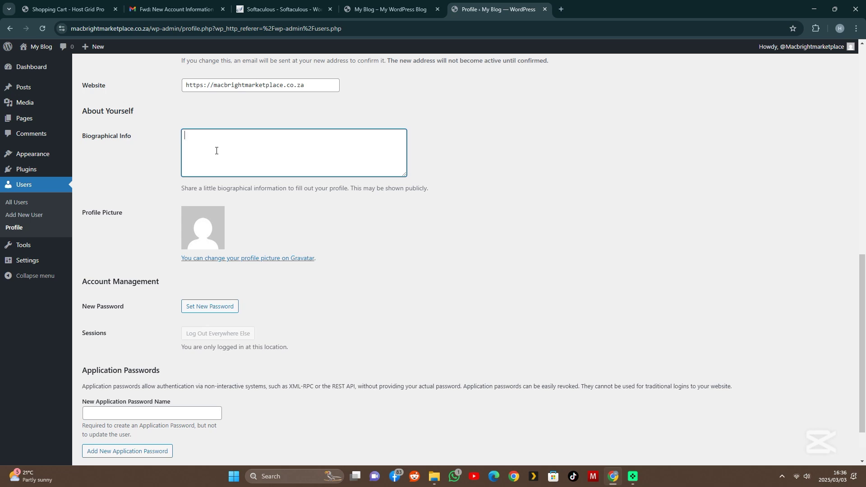
{"action": "scroll", "coordinate": [207, 207], "scroll_direction": "down", "scroll_amount": 2}
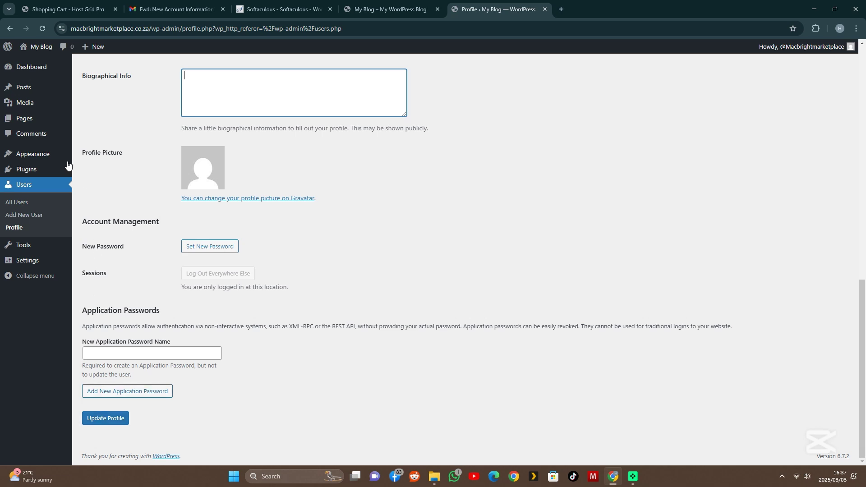
Step: Leave the unsaved profile for Add New User and click through its fields and generated password
{"action": "left_click", "coordinate": [23, 216]}
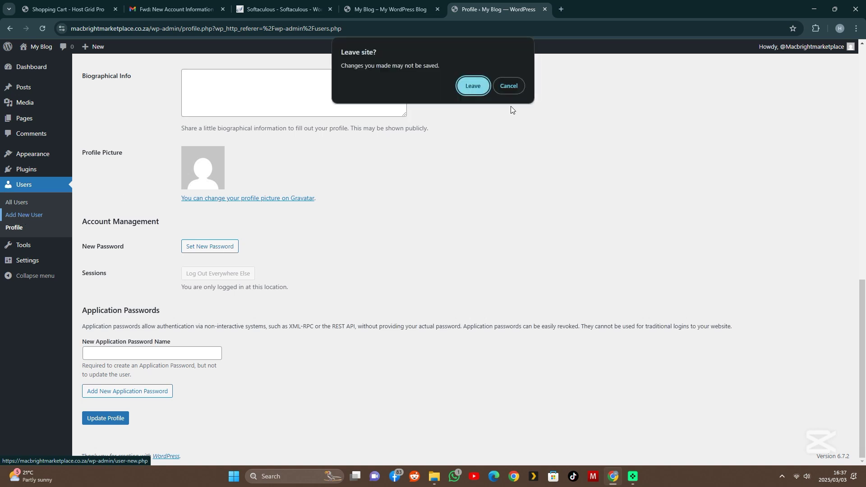
{"action": "left_click", "coordinate": [486, 89]}
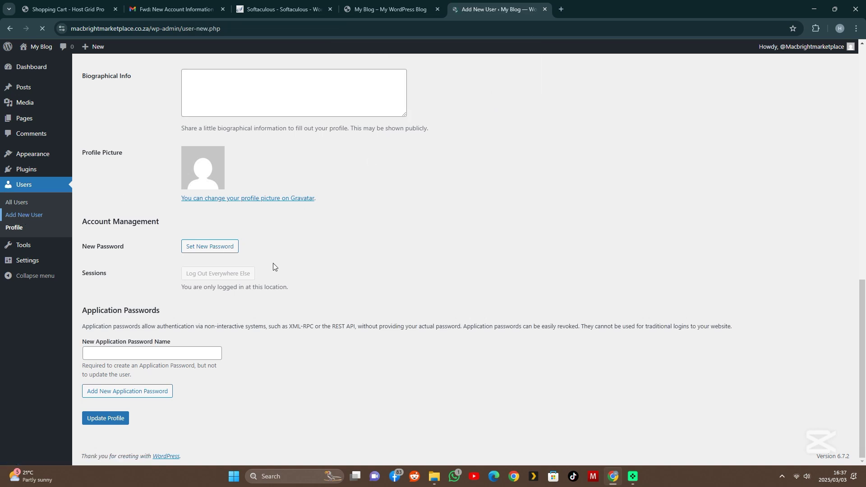
{"action": "left_click", "coordinate": [405, 154]}
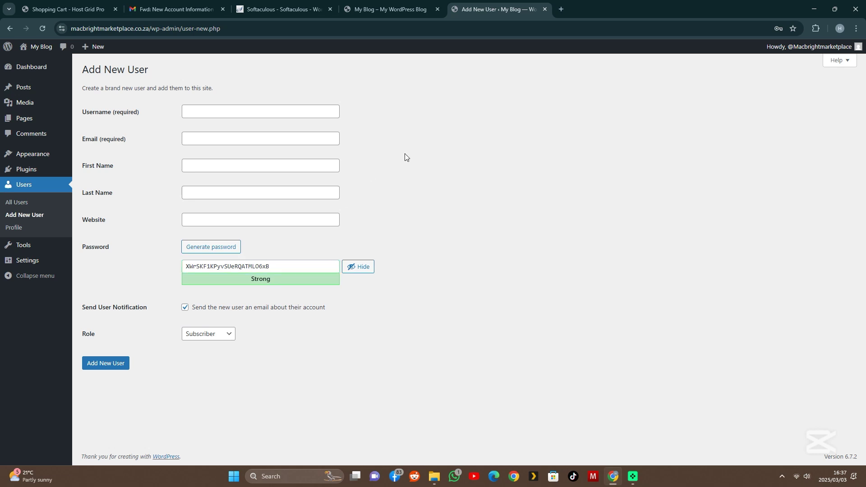
{"action": "left_click", "coordinate": [214, 114]}
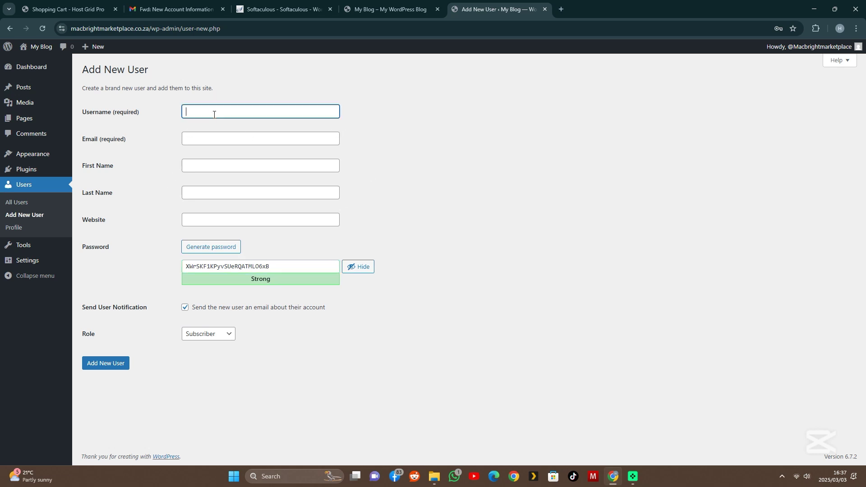
{"action": "left_click", "coordinate": [210, 139]}
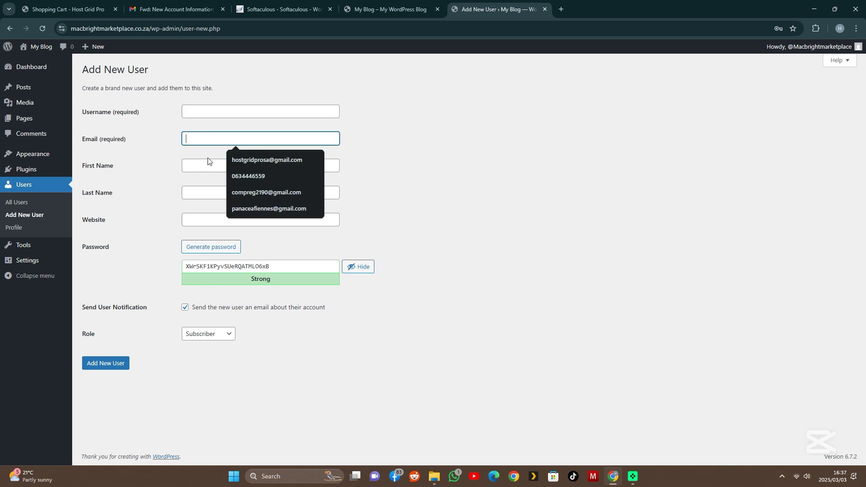
{"action": "left_click", "coordinate": [205, 165]}
{"action": "left_click", "coordinate": [201, 195]}
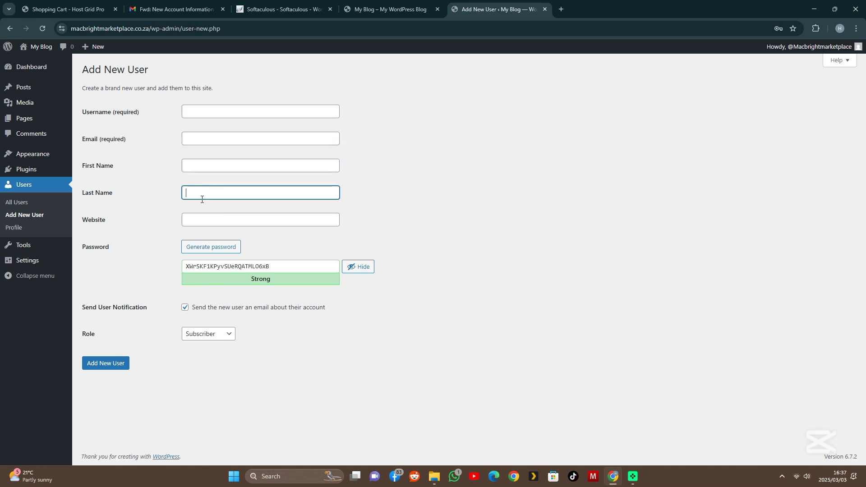
{"action": "left_click", "coordinate": [204, 216]}
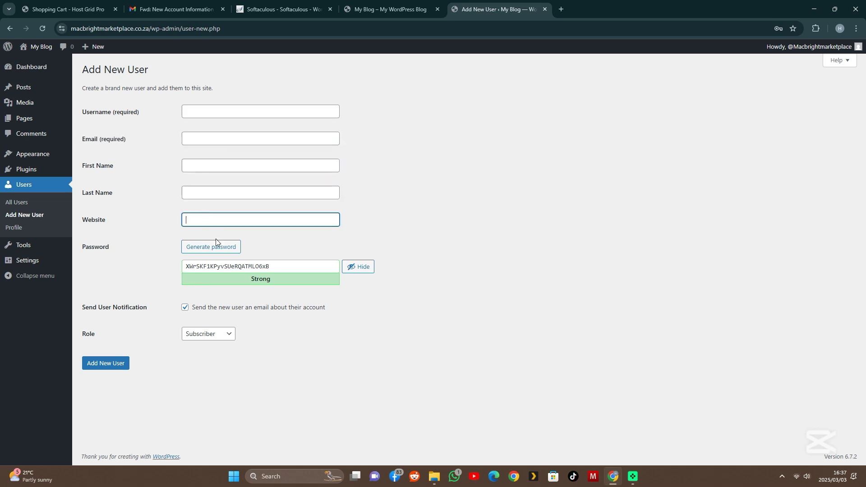
{"action": "left_click", "coordinate": [226, 270]}
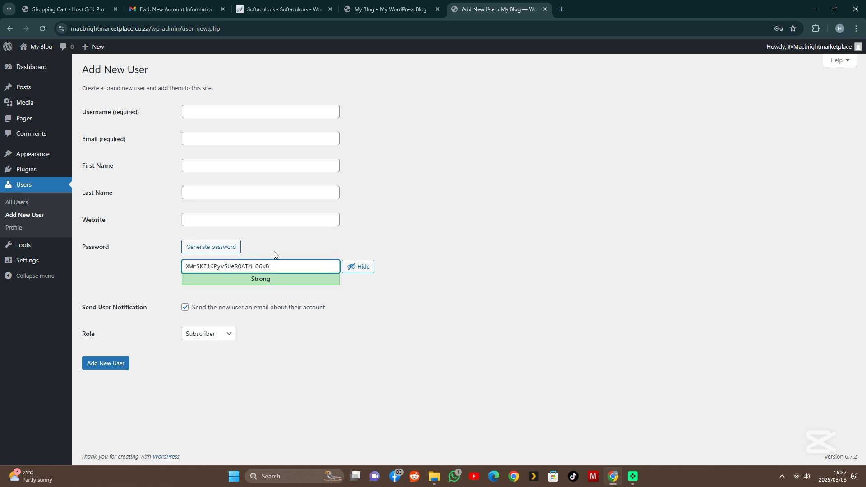
{"action": "left_click_drag", "start_coordinate": [311, 271], "coordinate": [134, 295]}
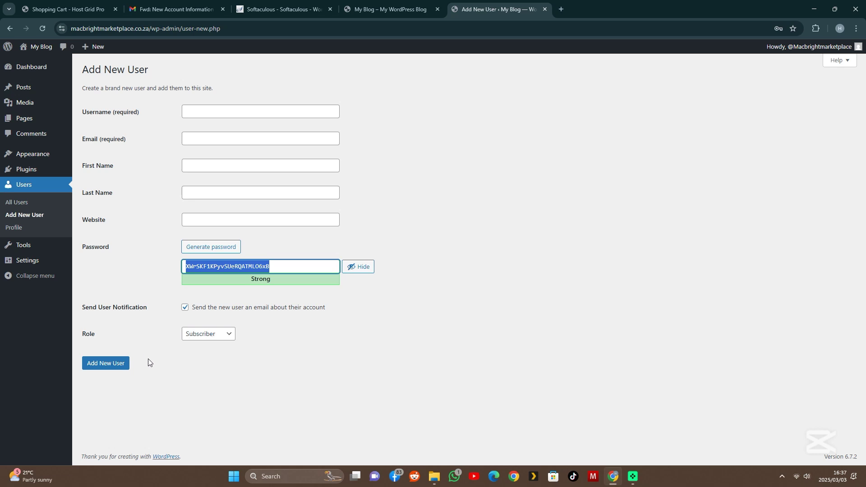
Step: Keep the Subscriber role, then abandon the new-user form for the Tools page
{"action": "left_click", "coordinate": [217, 340]}
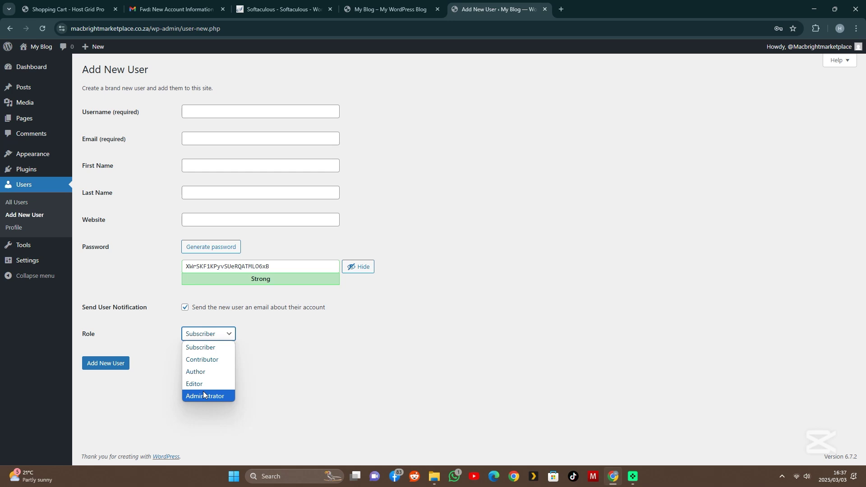
{"action": "left_click", "coordinate": [310, 344]}
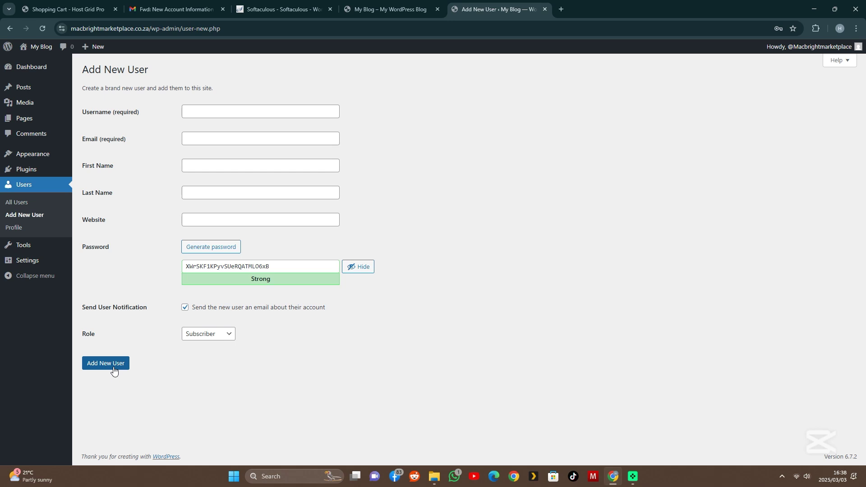
{"action": "mouse_move", "coordinate": [20, 253]}
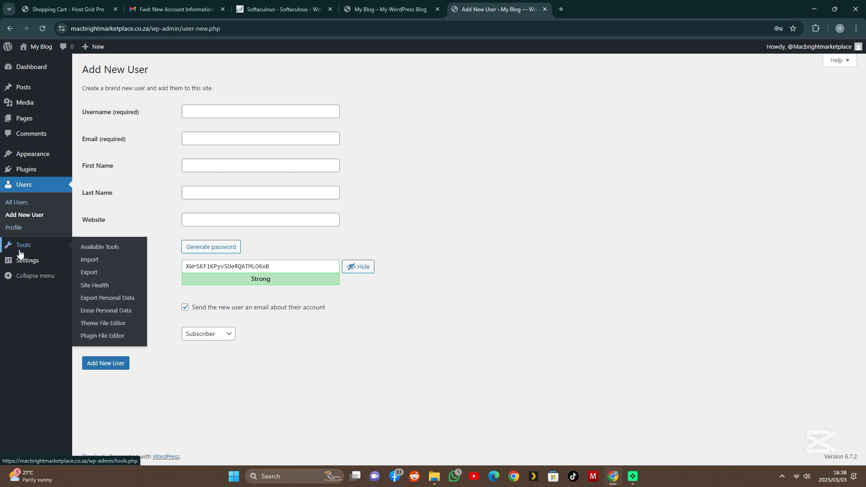
{"action": "left_click", "coordinate": [19, 253]}
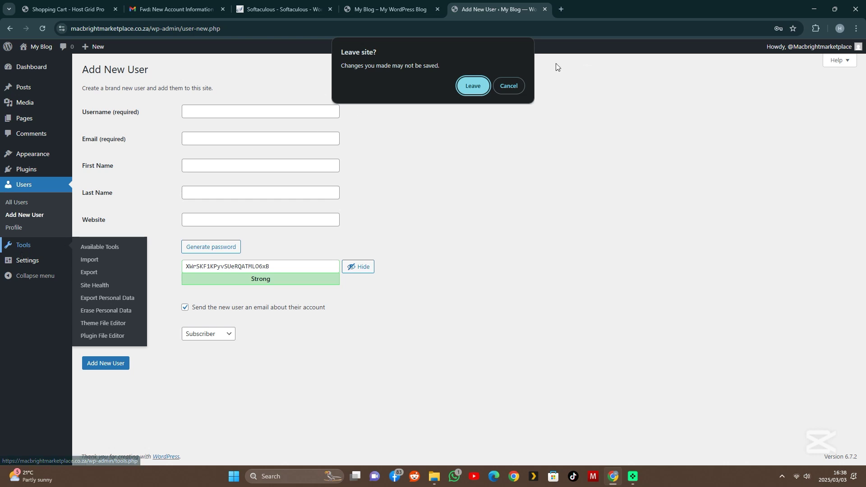
{"action": "left_click", "coordinate": [485, 82]}
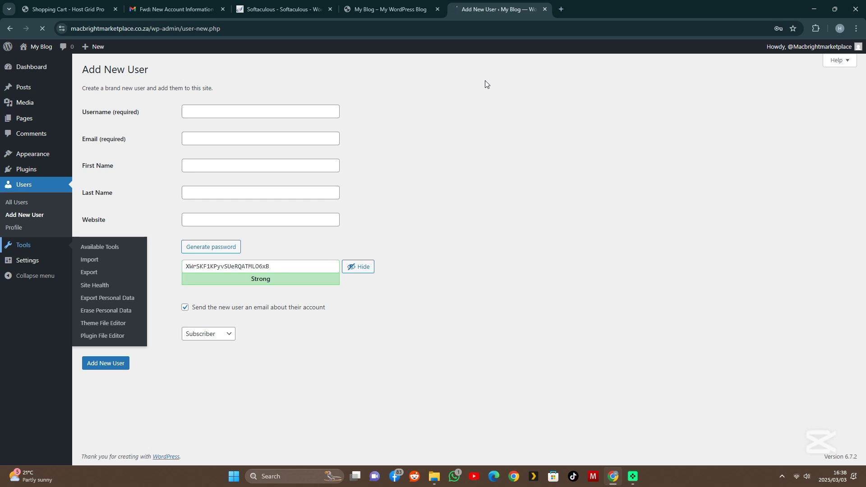
Step: Visit Available Tools and Import, then open the Site Health status page
{"action": "left_click", "coordinate": [108, 247]}
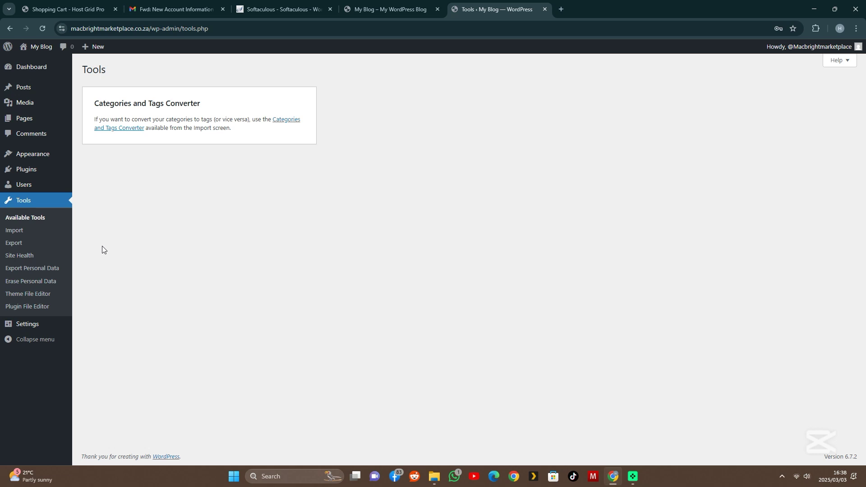
{"action": "left_click", "coordinate": [19, 234]}
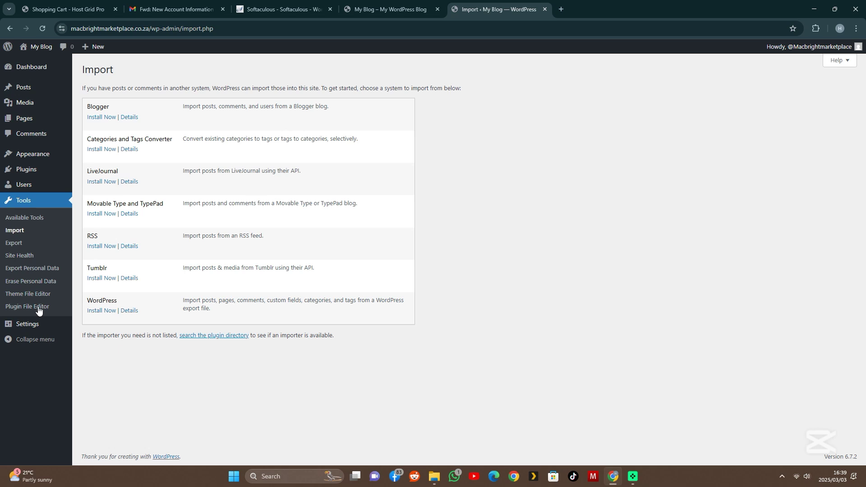
{"action": "left_click", "coordinate": [28, 257]}
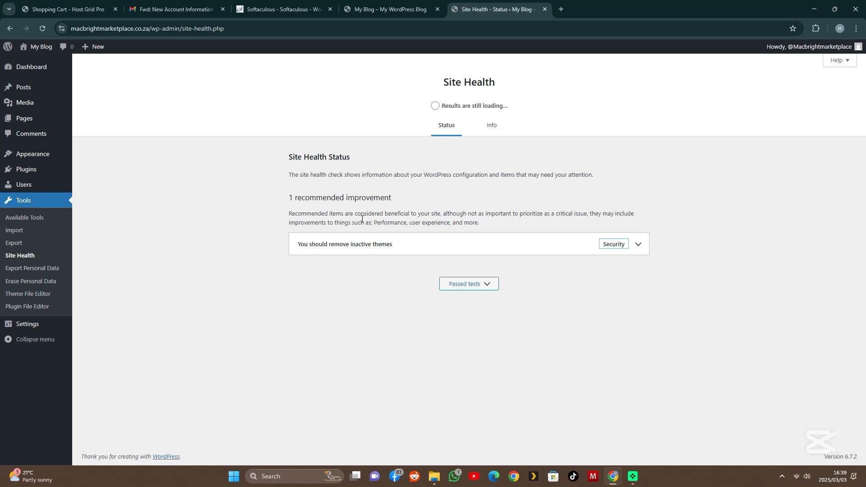
Step: Expand the inactive-themes recommendation, then expand and collapse the page cache critical issue
{"action": "left_click", "coordinate": [638, 244]}
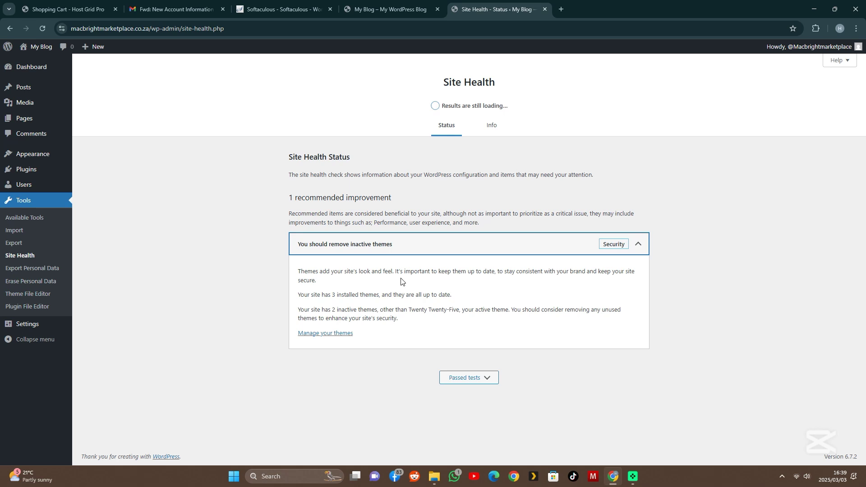
{"action": "scroll", "coordinate": [425, 283], "scroll_direction": "down", "scroll_amount": 1}
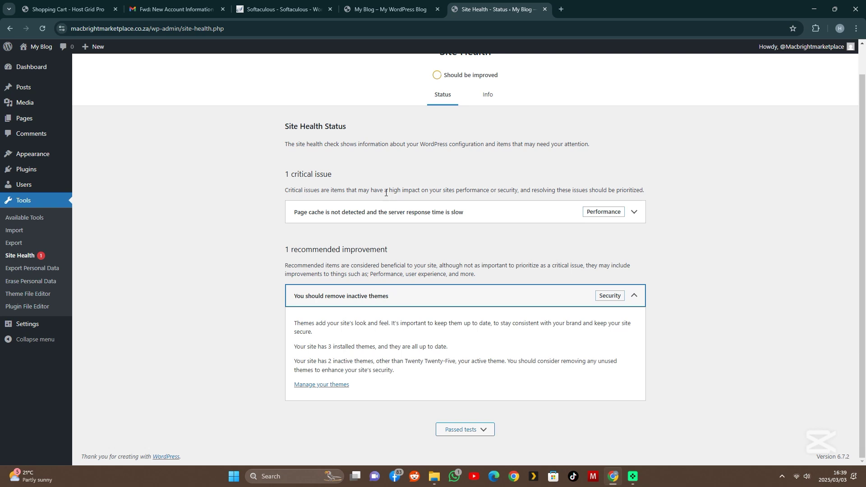
{"action": "left_click", "coordinate": [632, 213]}
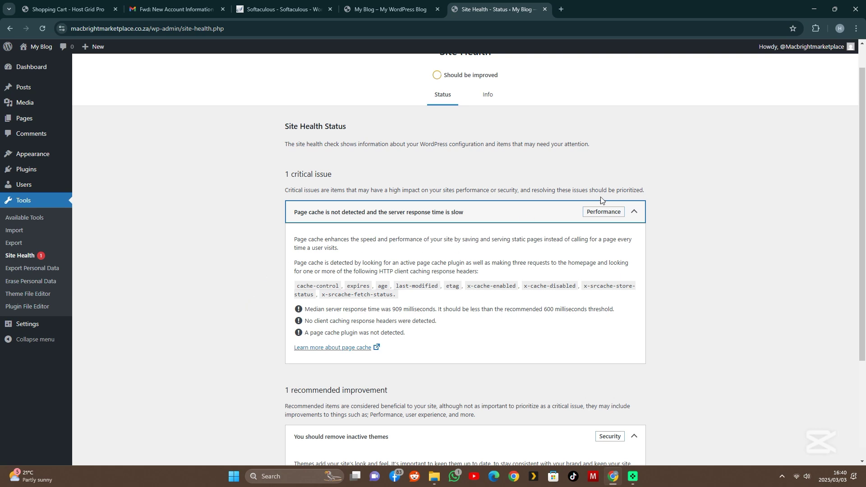
{"action": "left_click", "coordinate": [637, 218]}
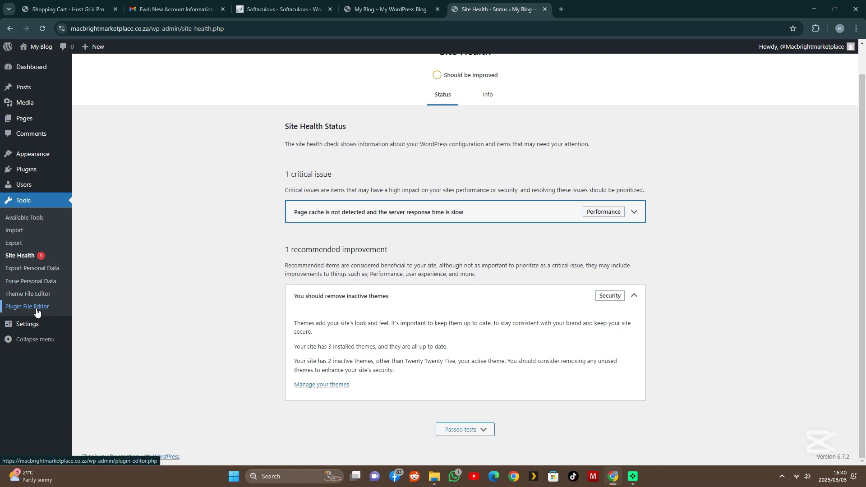
Step: In General Settings, change the Site Title from My Blog to 'Macbright Marketplace'
{"action": "left_click", "coordinate": [28, 330]}
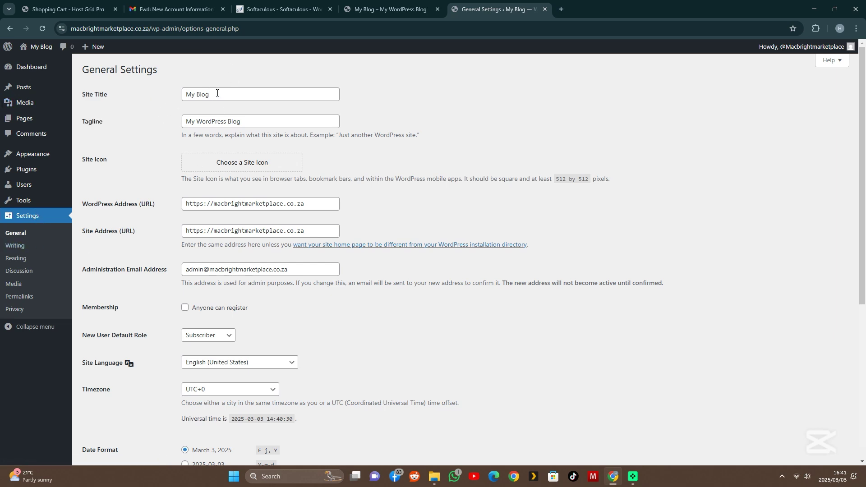
{"action": "left_click_drag", "start_coordinate": [217, 93], "coordinate": [154, 90]}
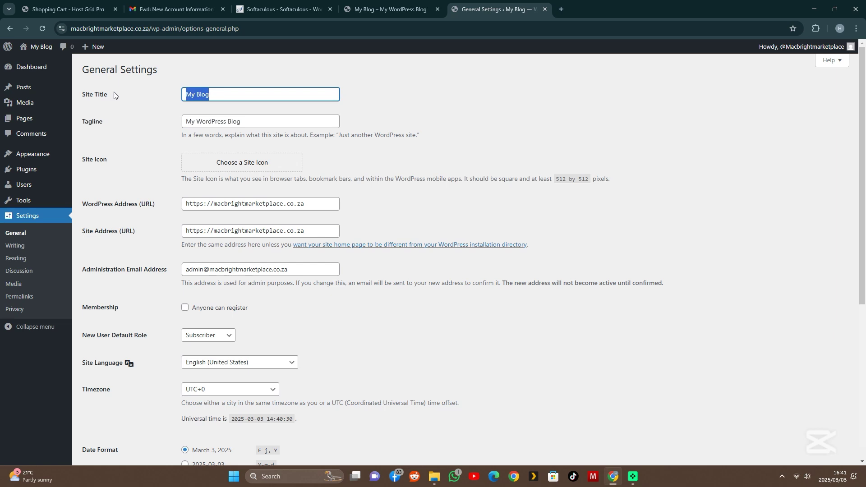
{"action": "type", "text": "M"}
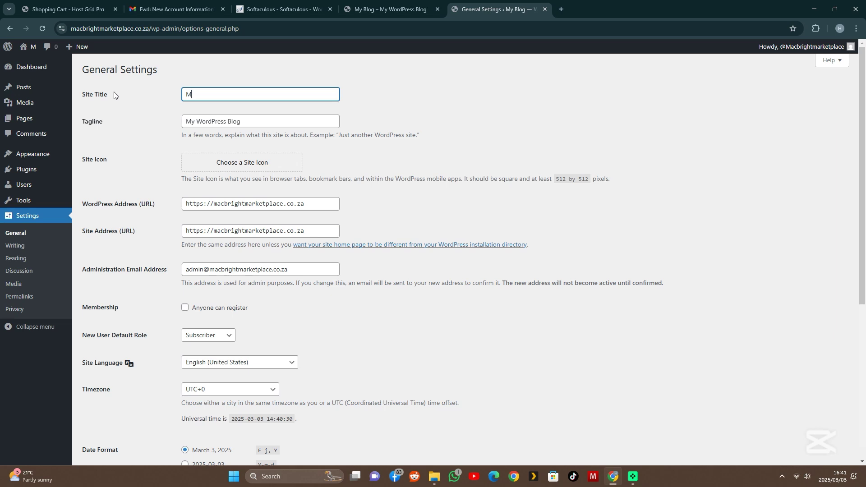
{"action": "type", "text": "acBrightMark"}
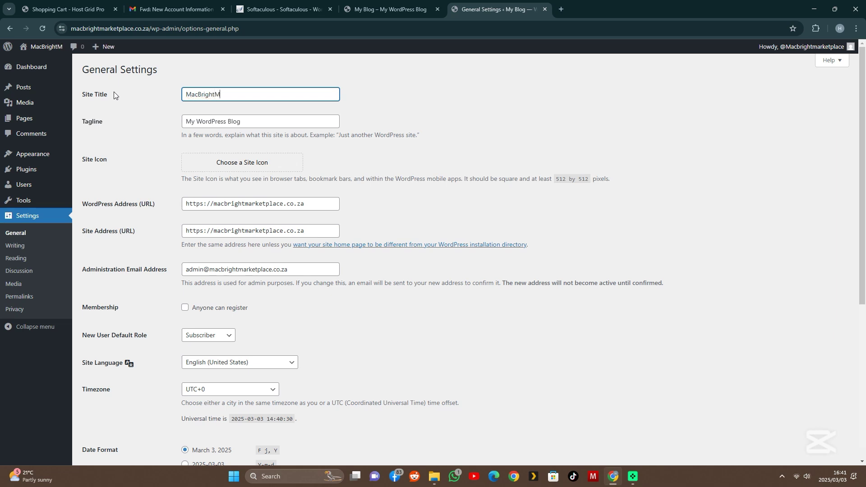
{"action": "type", "text": "etplace"}
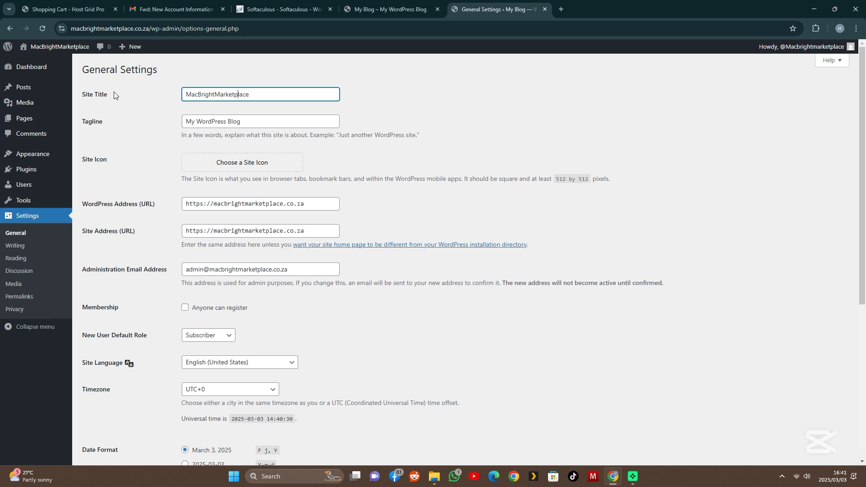
{"action": "key", "text": "Left"}
{"action": "key", "text": "Left"}
{"action": "key", "text": "Left"}
{"action": "key", "text": "Left"}
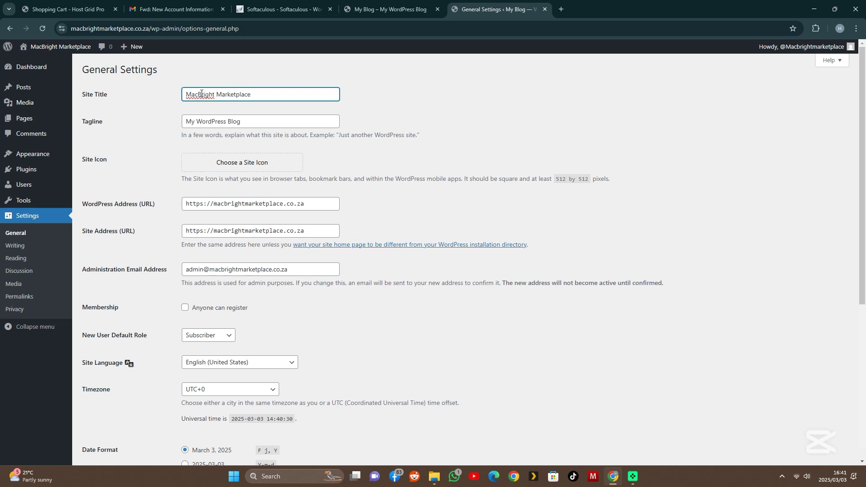
{"action": "double_click", "coordinate": [201, 93]}
{"action": "type", "text": "Macbright"}
{"action": "double_click", "coordinate": [201, 94]}
{"action": "triple_click", "coordinate": [234, 120]}
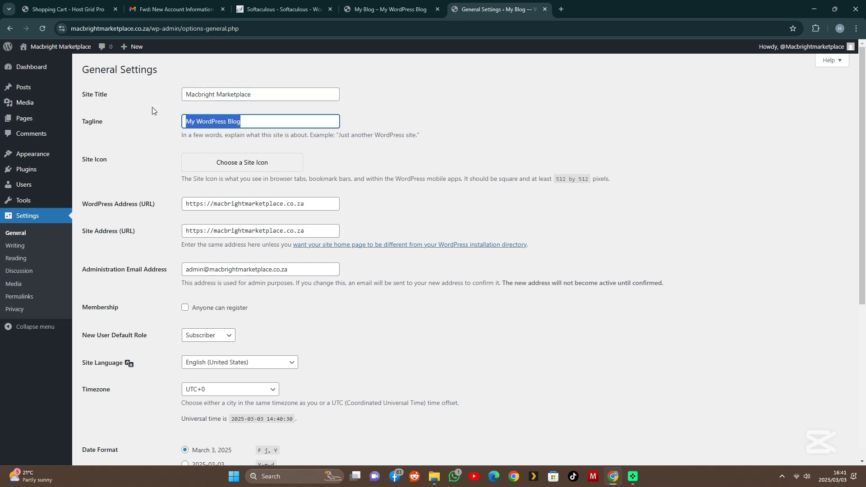
Step: Draft 'Furniture Automotive' as tagline text, fixing the typos along the way
{"action": "type", "text": "O"}
{"action": "key", "text": "BackSpace"}
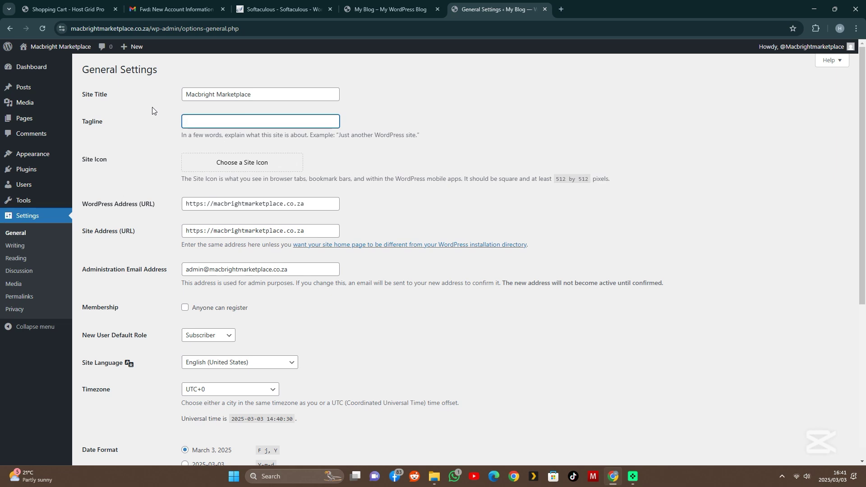
{"action": "type", "text": "Funiture"}
{"action": "key", "text": "Left"}
{"action": "key", "text": "Left"}
{"action": "key", "text": "Left"}
{"action": "key", "text": "Left"}
{"action": "key", "text": "Left"}
{"action": "key", "text": "Left"}
{"action": "key", "text": "Left"}
{"action": "key", "text": "Left"}
{"action": "type", "text": "r"}
{"action": "key", "text": "End"}
{"action": "type", "text": "Automie"}
{"action": "key", "text": "ctrl+shift+Left"}
{"action": "key", "text": "Right"}
{"action": "key", "text": "BackSpace"}
{"action": "type", "text": "ve"}
{"action": "key", "text": "Left"}
{"action": "key", "text": "Left"}
{"action": "type", "text": "otive |"}
Step: Clear the draft and set the Tagline to 'Online marketplace'
{"action": "key", "text": "BackSpace"}
{"action": "type", "text": "Cae"}
{"action": "key", "text": "BackSpace"}
{"action": "key", "text": "BackSpace"}
{"action": "key", "text": "BackSpace"}
{"action": "key", "text": "BackSpace"}
{"action": "key", "text": "BackSpace"}
{"action": "key", "text": "BackSpace"}
{"action": "key", "text": "BackSpace"}
{"action": "key", "text": "BackSpace"}
{"action": "key", "text": "BackSpace"}
{"action": "key", "text": "BackSpace"}
{"action": "key", "text": "BackSpace"}
{"action": "key", "text": "BackSpace"}
{"action": "type", "text": "Typr"}
{"action": "key", "text": "BackSpace"}
{"action": "key", "text": "BackSpace"}
{"action": "key", "text": "BackSpace"}
{"action": "key", "text": "BackSpace"}
{"action": "key", "text": "BackSpace"}
{"action": "key", "text": "BackSpace"}
{"action": "key", "text": "BackSpace"}
{"action": "key", "text": "BackSpace"}
{"action": "key", "text": "BackSpace"}
{"action": "key", "text": "BackSpace"}
{"action": "key", "text": "BackSpace"}
{"action": "key", "text": "BackSpace"}
{"action": "key", "text": "BackSpace"}
{"action": "key", "text": "BackSpace"}
{"action": "key", "text": "BackSpace"}
{"action": "key", "text": "BackSpace"}
{"action": "type", "text": "Online marketplace"}
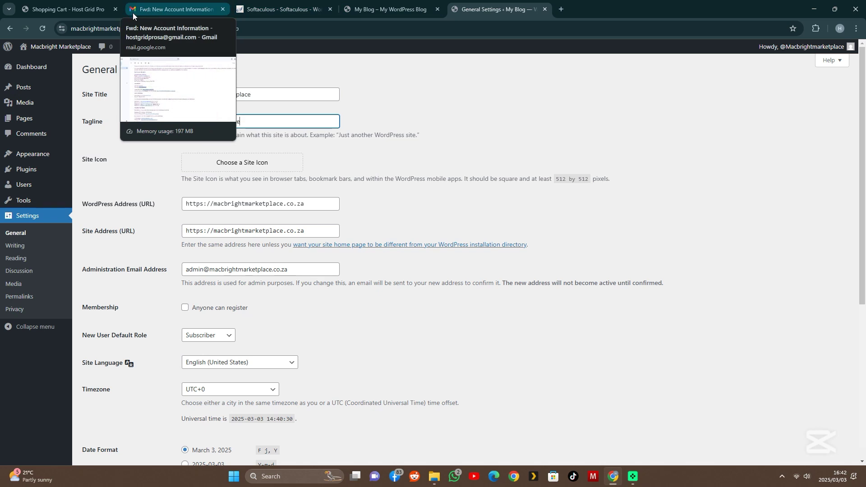
Step: Upload MACBRIGHT MARKETPLACE LOGO from the Desktop and crop it as the Site Icon
{"action": "left_click", "coordinate": [225, 168]}
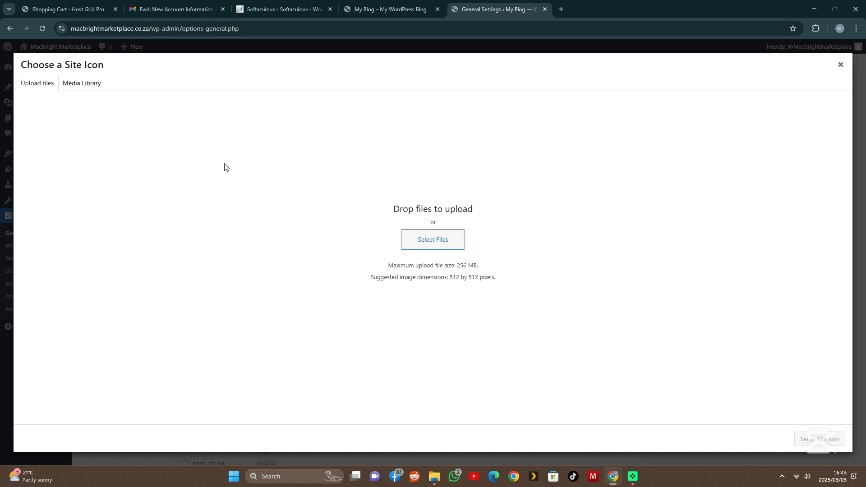
{"action": "left_click", "coordinate": [417, 244]}
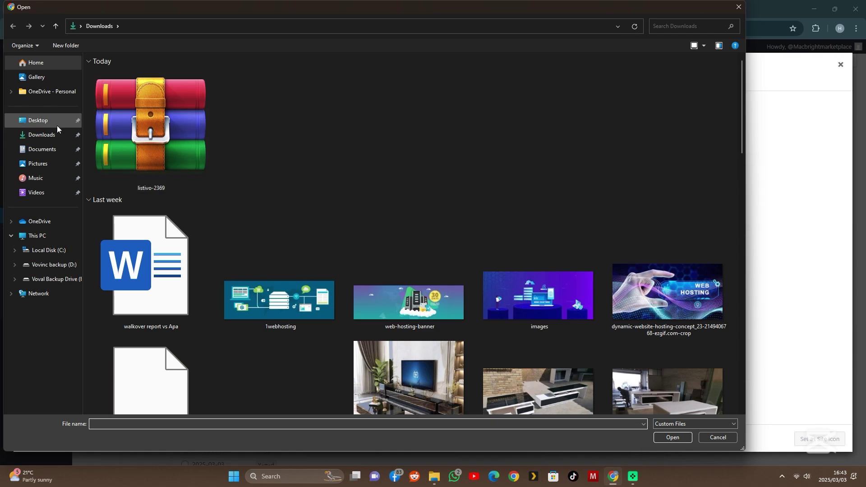
{"action": "left_click", "coordinate": [57, 126]}
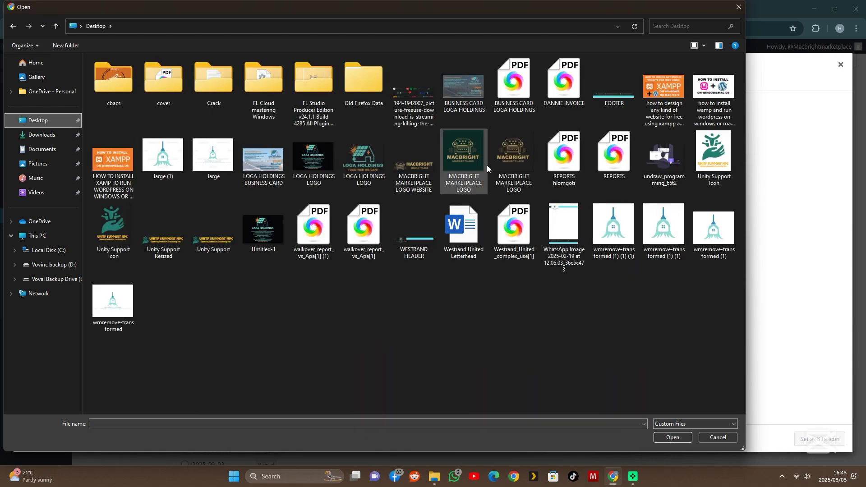
{"action": "double_click", "coordinate": [464, 154]}
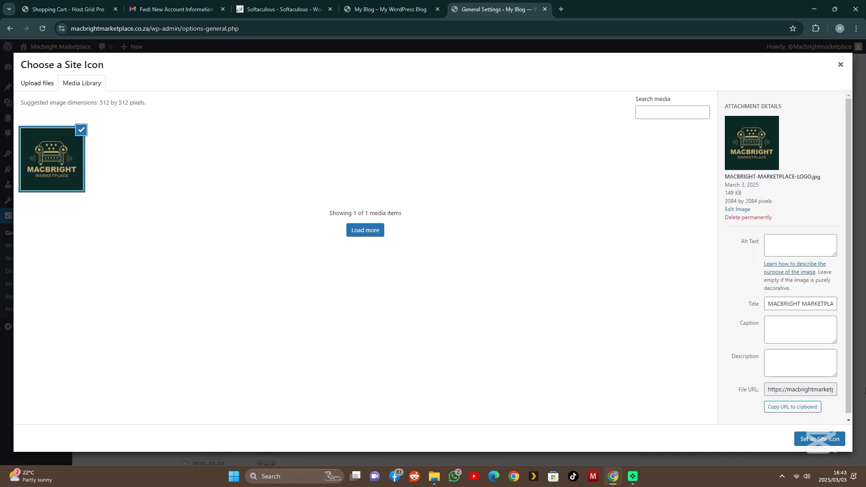
{"action": "left_click", "coordinate": [815, 440]}
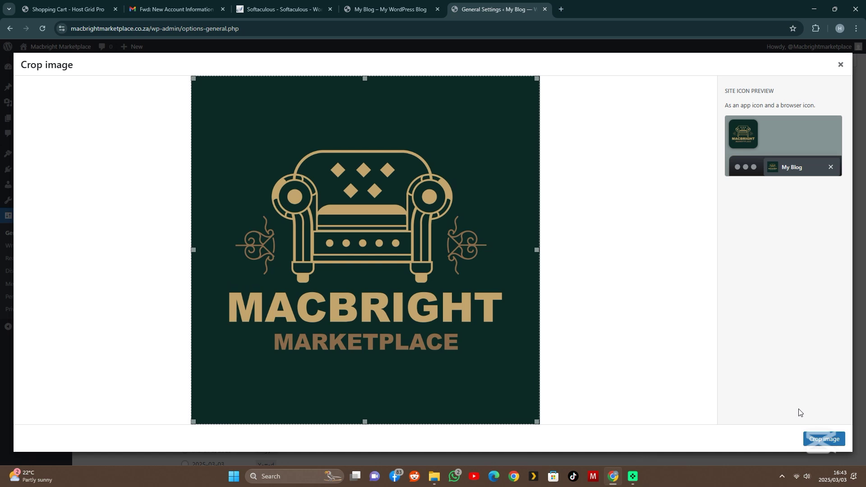
{"action": "left_click", "coordinate": [816, 440]}
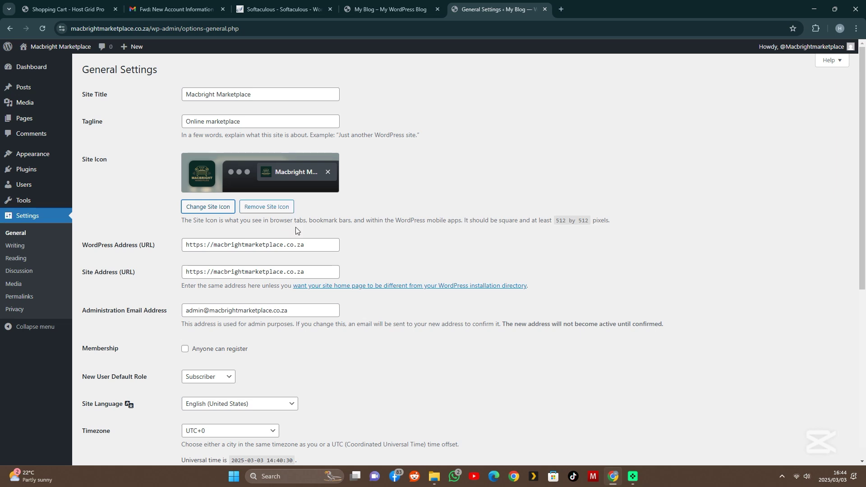
Step: Save General Settings with the Macbright Marketplace title, Online marketplace tagline and logo site icon
{"action": "scroll", "coordinate": [349, 235], "scroll_direction": "down", "scroll_amount": 1}
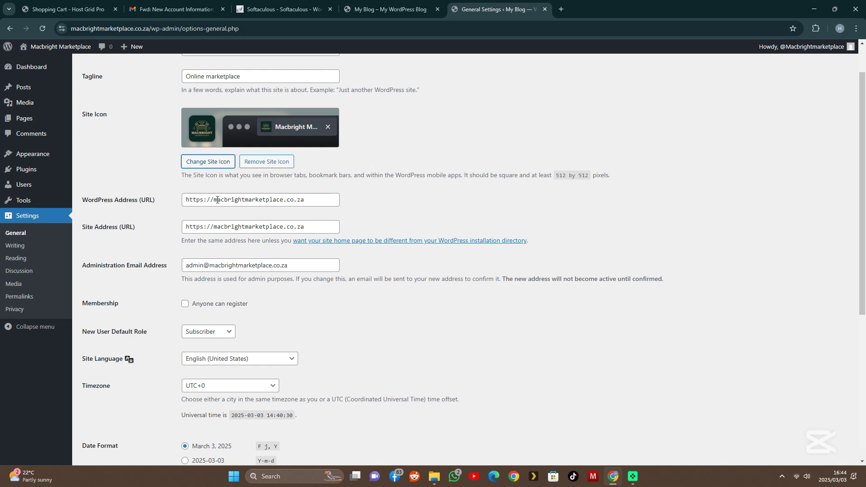
{"action": "scroll", "coordinate": [224, 271], "scroll_direction": "down", "scroll_amount": 3}
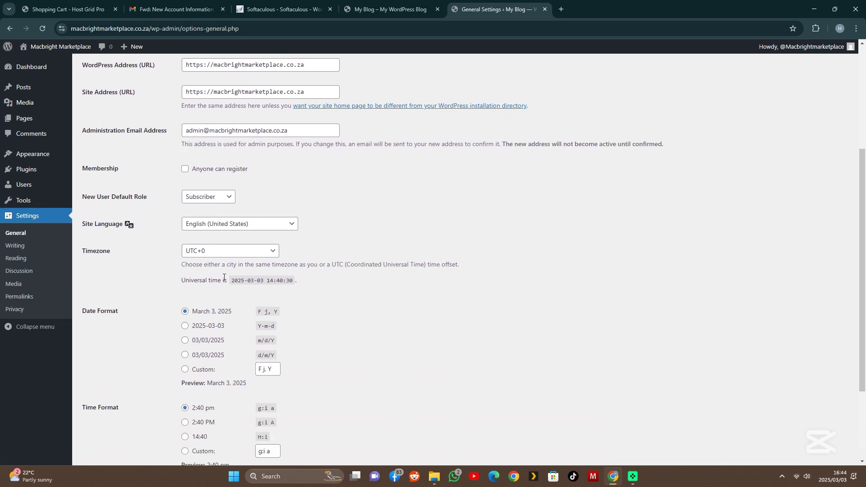
{"action": "scroll", "coordinate": [225, 278], "scroll_direction": "down", "scroll_amount": 3}
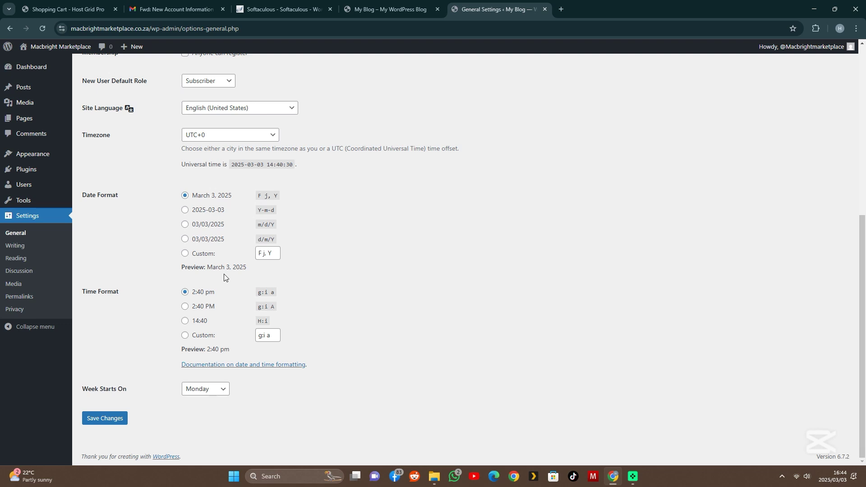
{"action": "left_click", "coordinate": [96, 413]}
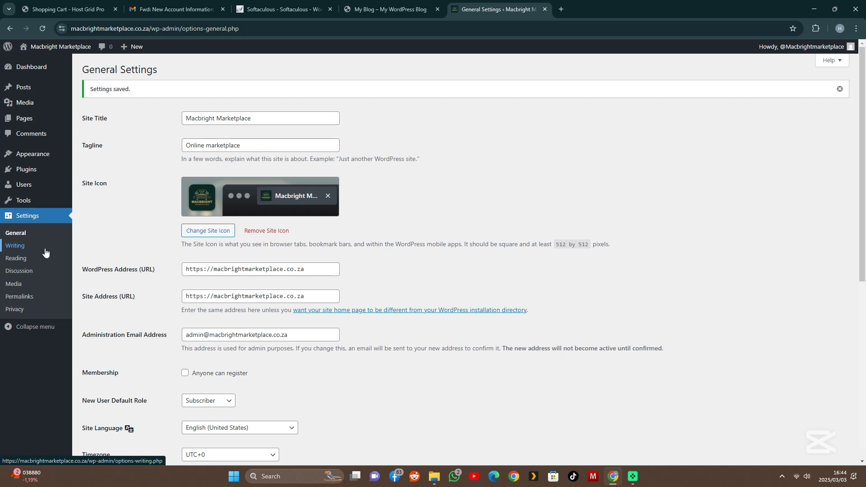
Step: Go through Reading to the Permalink Settings page, then switch to the Host Grid Pro checkout
{"action": "left_click", "coordinate": [20, 261]}
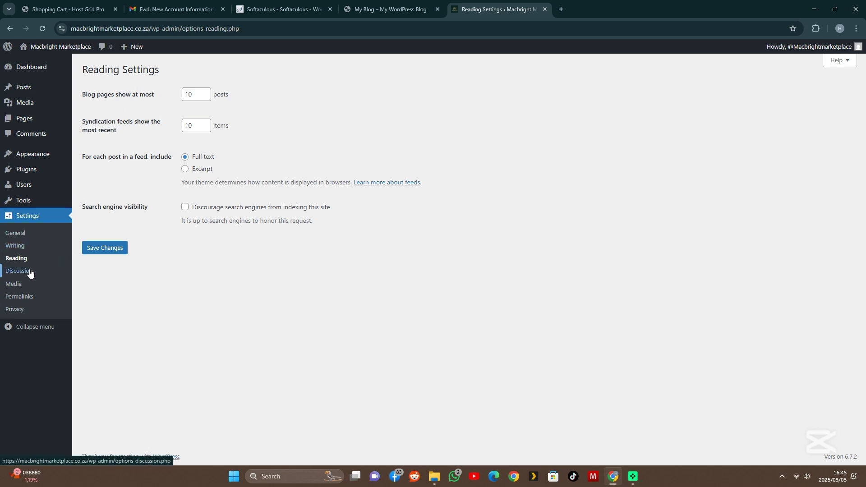
{"action": "left_click", "coordinate": [17, 300]}
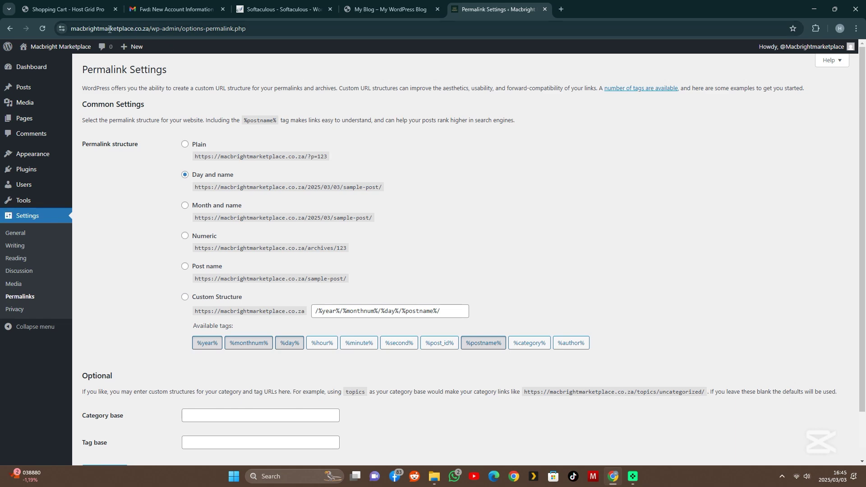
{"action": "left_click", "coordinate": [81, 9]}
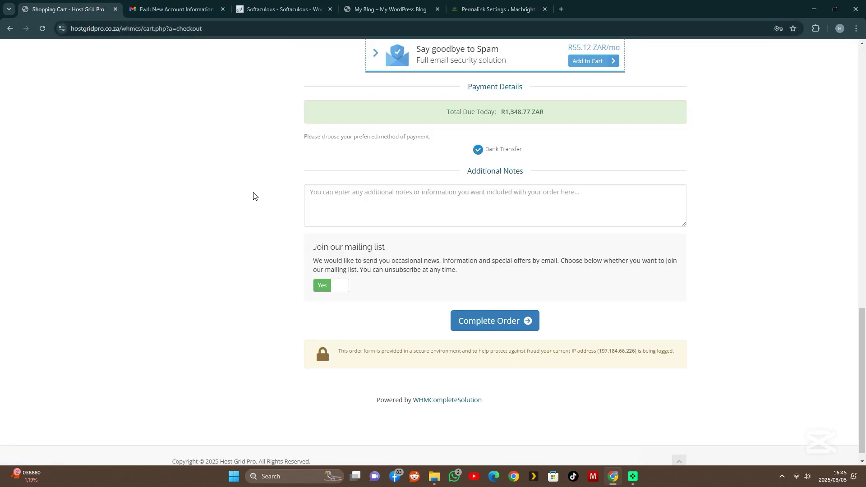
{"action": "scroll", "coordinate": [254, 196], "scroll_direction": "up", "scroll_amount": 20}
{"action": "scroll", "coordinate": [261, 210], "scroll_direction": "up", "scroll_amount": 3}
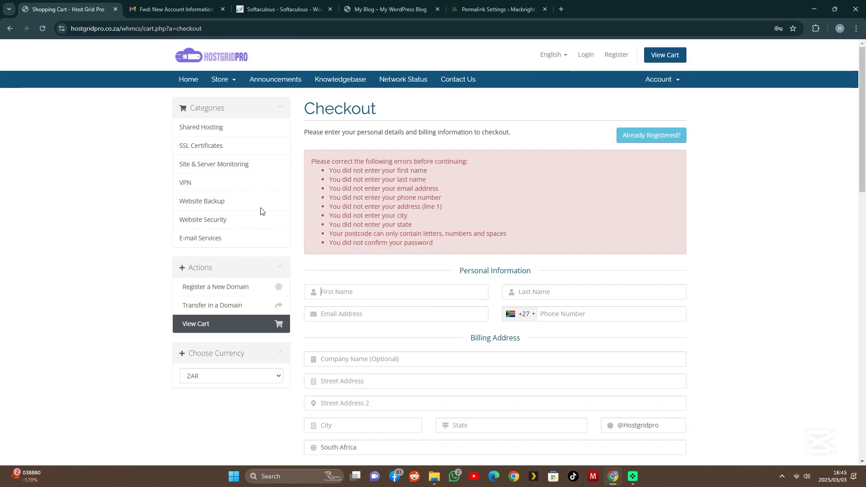
{"action": "left_click", "coordinate": [225, 81]}
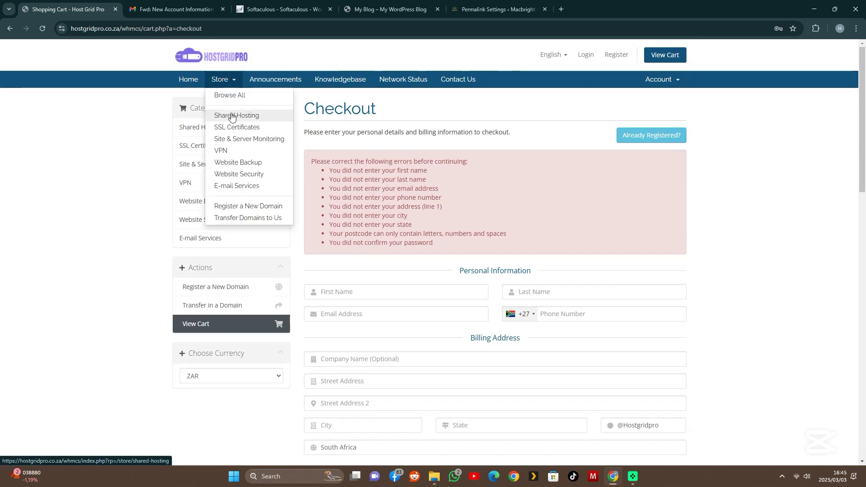
{"action": "left_click", "coordinate": [231, 116]}
{"action": "left_click_drag", "start_coordinate": [246, 29], "coordinate": [204, 33]}
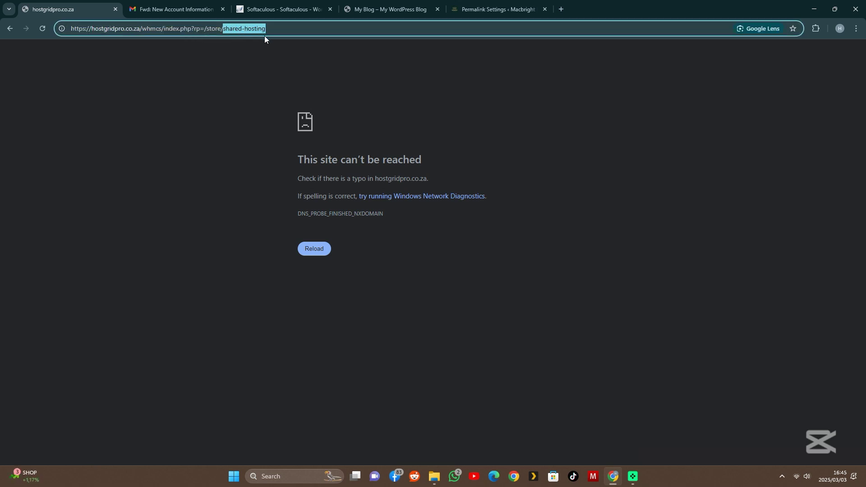
{"action": "left_click", "coordinate": [492, 6]}
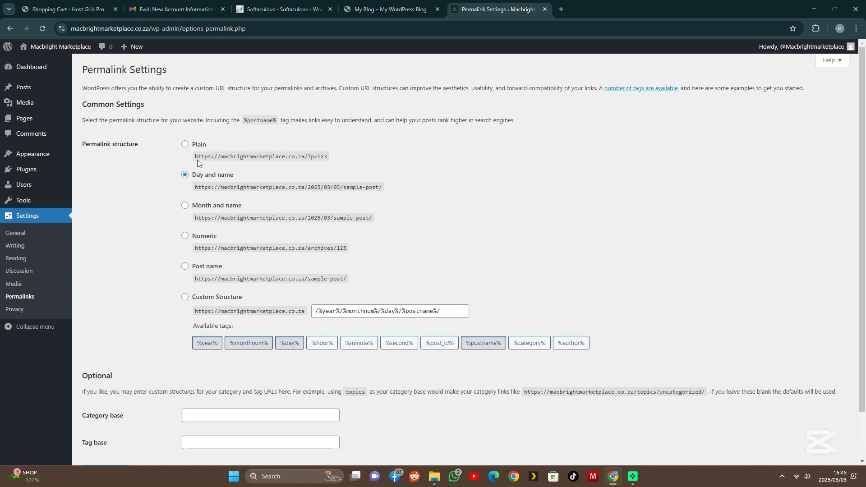
Step: Change permalinks from Plain (?p=123) to Post name (/%postname%/) and save
{"action": "left_click_drag", "start_coordinate": [194, 156], "coordinate": [338, 167]}
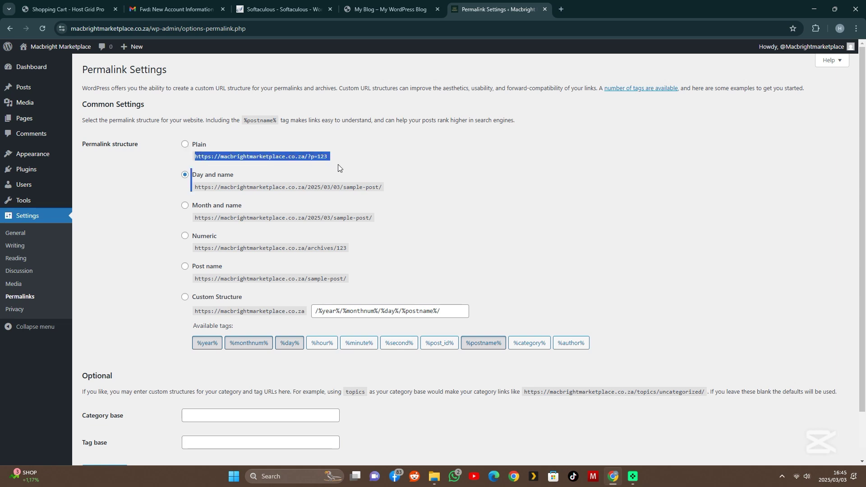
{"action": "left_click", "coordinate": [329, 155]}
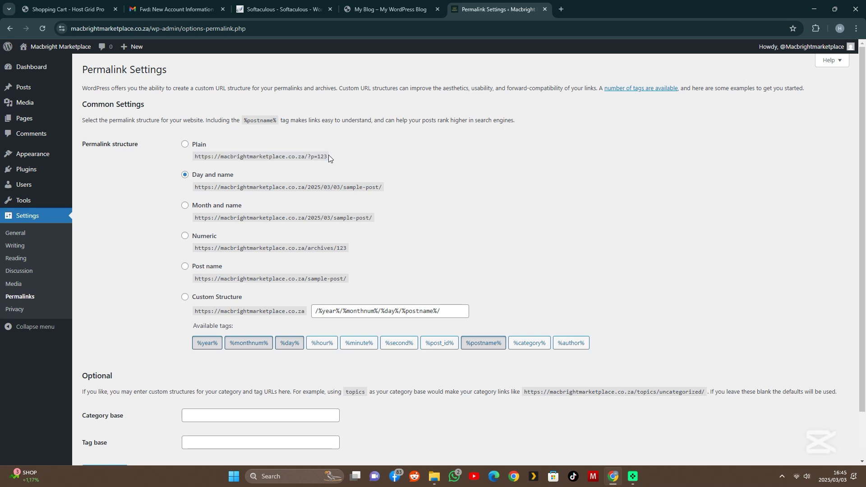
{"action": "left_click_drag", "start_coordinate": [327, 156], "coordinate": [310, 155]}
{"action": "left_click", "coordinate": [185, 267]}
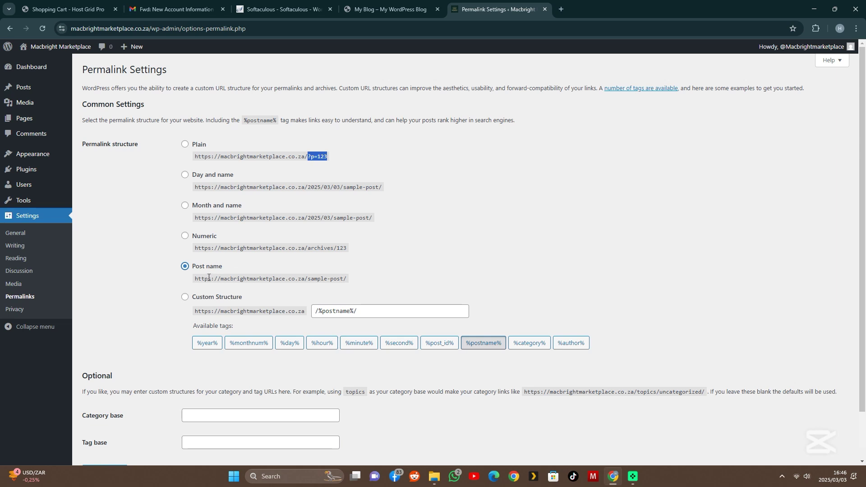
{"action": "scroll", "coordinate": [209, 277], "scroll_direction": "down", "scroll_amount": 2}
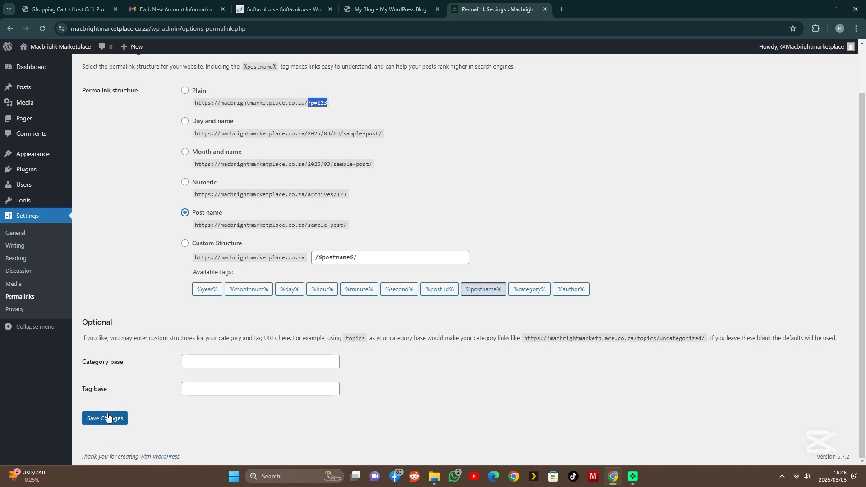
{"action": "left_click", "coordinate": [108, 417]}
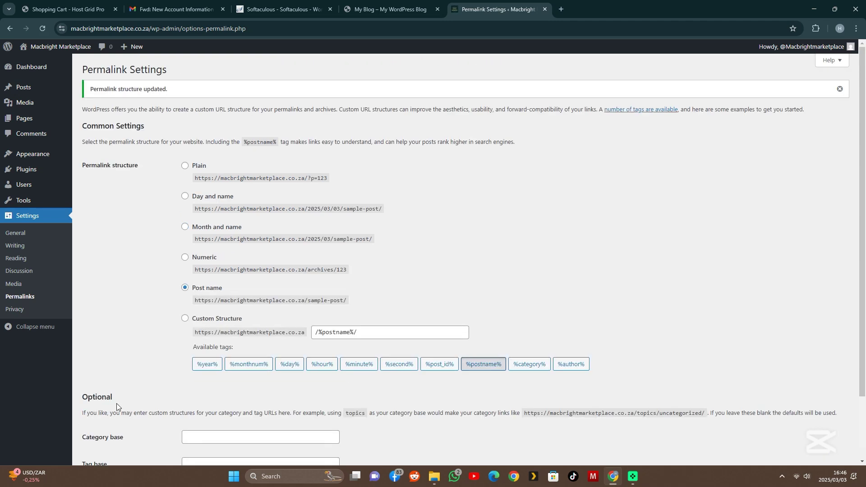
Step: Go from the dashboard to Appearance > Themes
{"action": "left_click", "coordinate": [43, 66]}
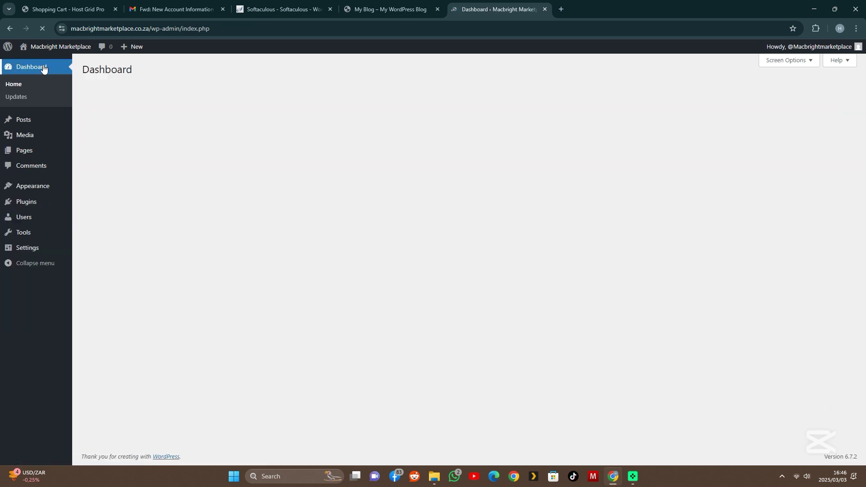
{"action": "mouse_move", "coordinate": [35, 193]}
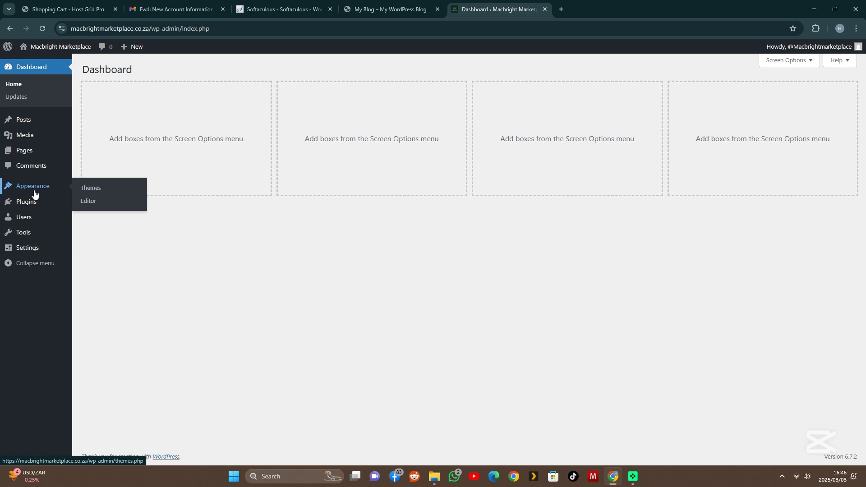
{"action": "left_click", "coordinate": [89, 192]}
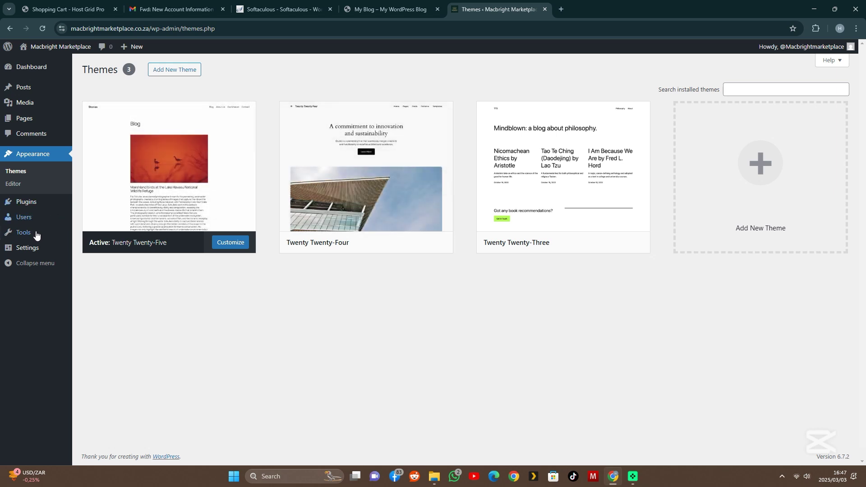
Step: Delete the inactive Twenty Twenty-Three and Twenty Twenty-Four themes
{"action": "mouse_move", "coordinate": [26, 247]}
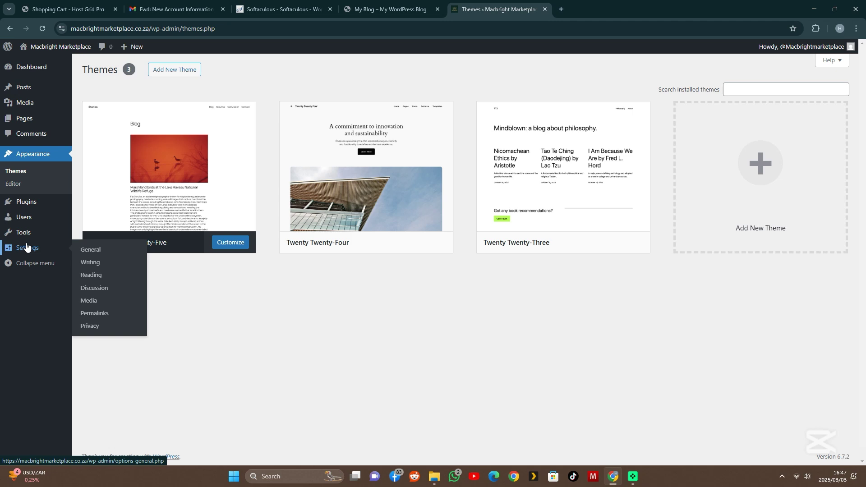
{"action": "mouse_move", "coordinate": [39, 233]}
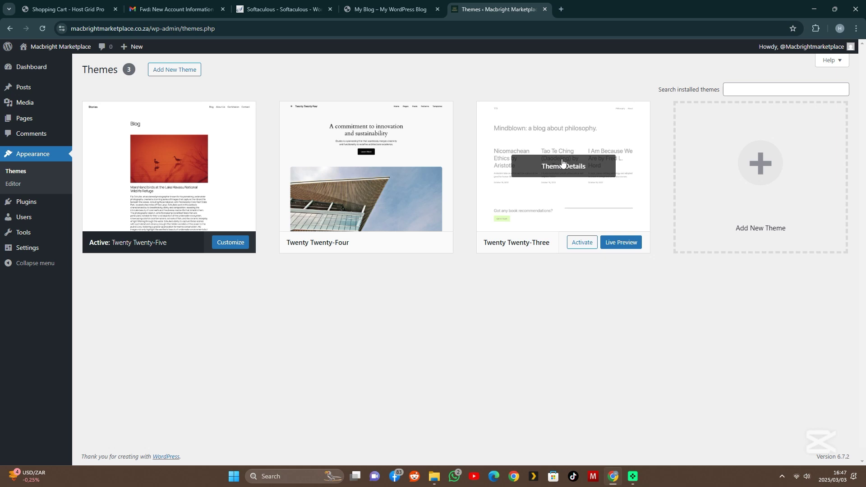
{"action": "left_click", "coordinate": [562, 160]}
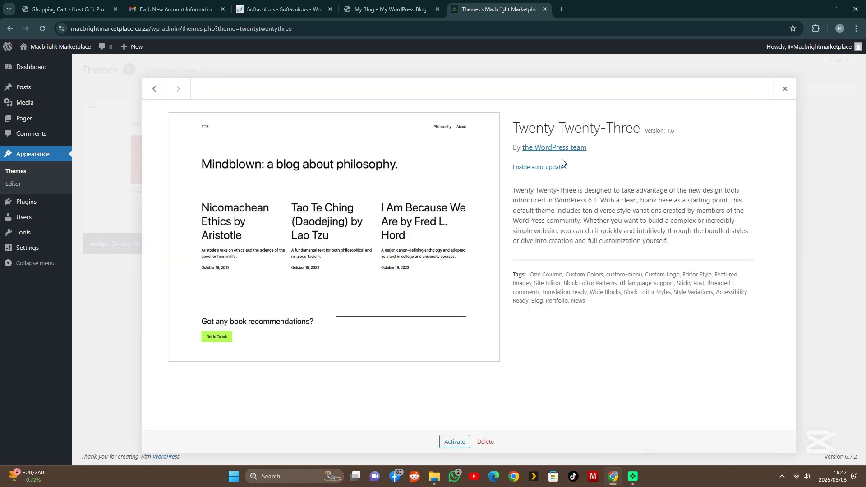
{"action": "left_click", "coordinate": [485, 441]}
{"action": "left_click", "coordinate": [473, 100]}
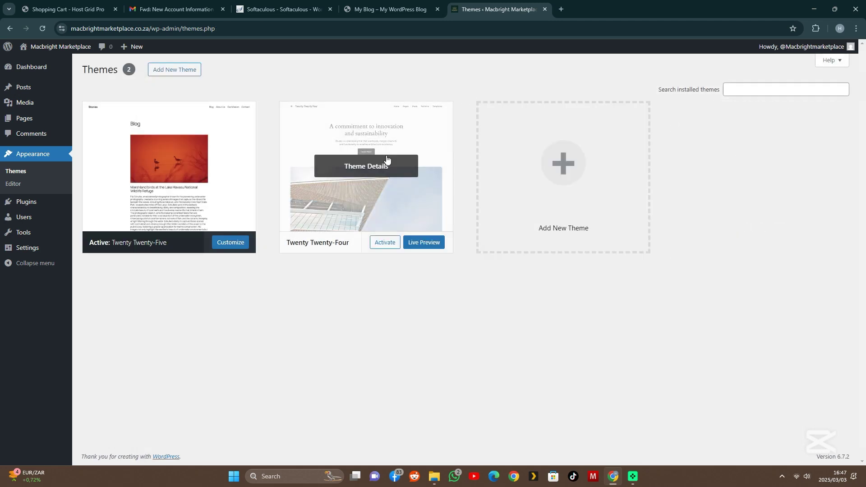
{"action": "left_click", "coordinate": [387, 163]}
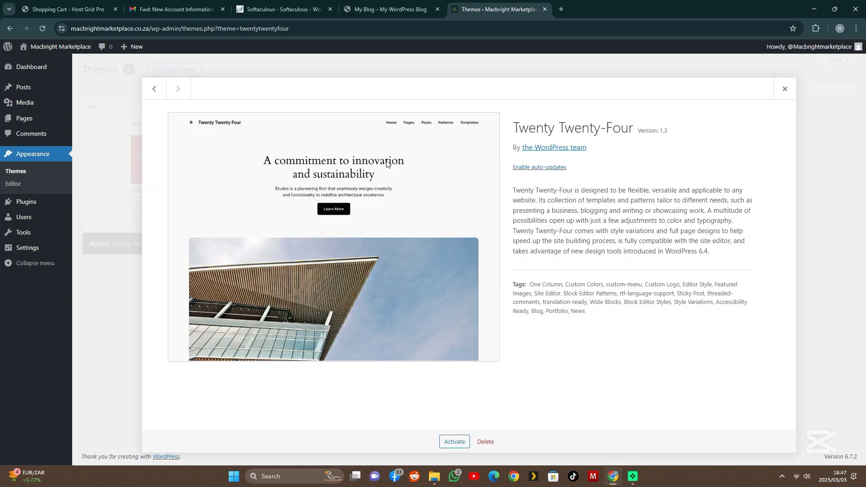
{"action": "left_click", "coordinate": [486, 442]}
{"action": "left_click", "coordinate": [475, 100]}
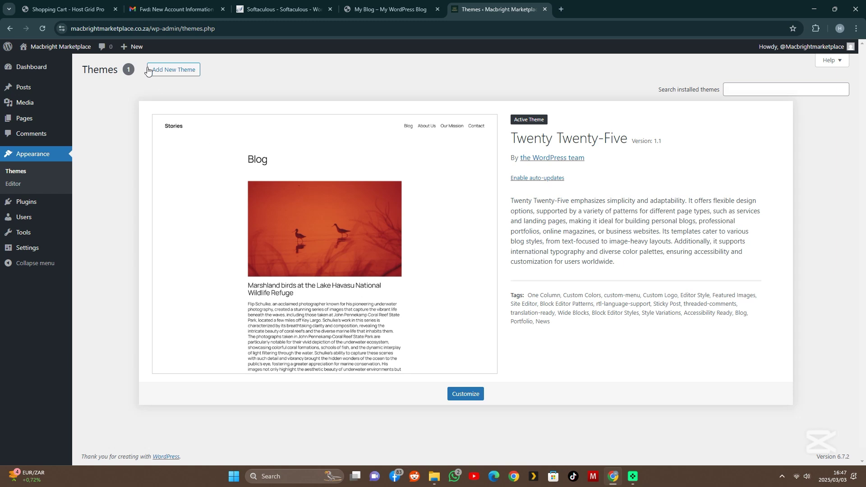
Step: Open the Add Themes upload panel and its file picker
{"action": "left_click", "coordinate": [192, 71]}
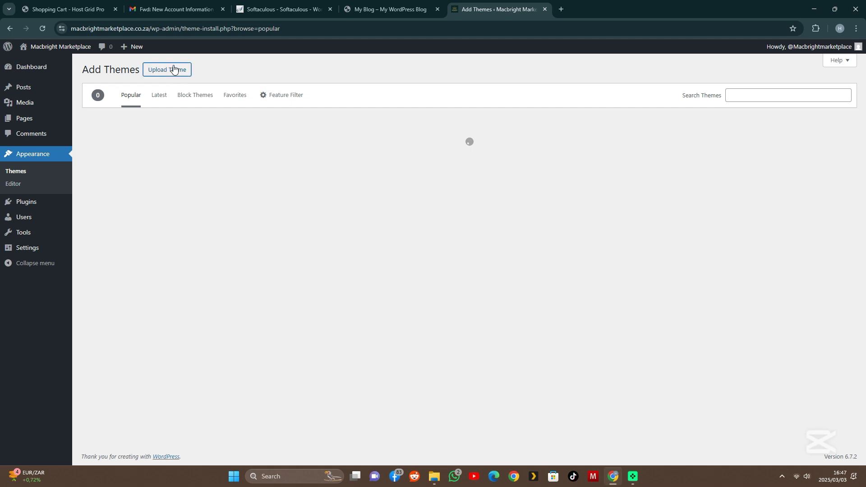
{"action": "left_click", "coordinate": [174, 69]}
{"action": "left_click", "coordinate": [411, 152]}
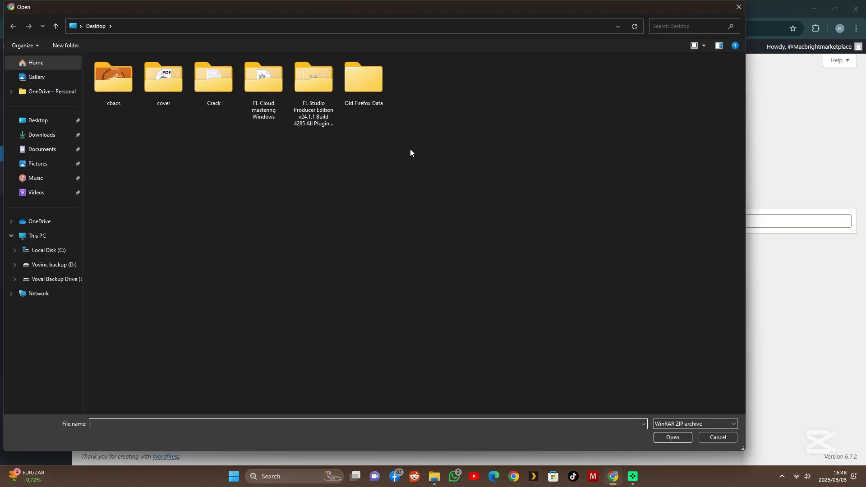
Step: Browse Documents into the EGDownloads folder and show its contents as a compact list
{"action": "left_click", "coordinate": [59, 152]}
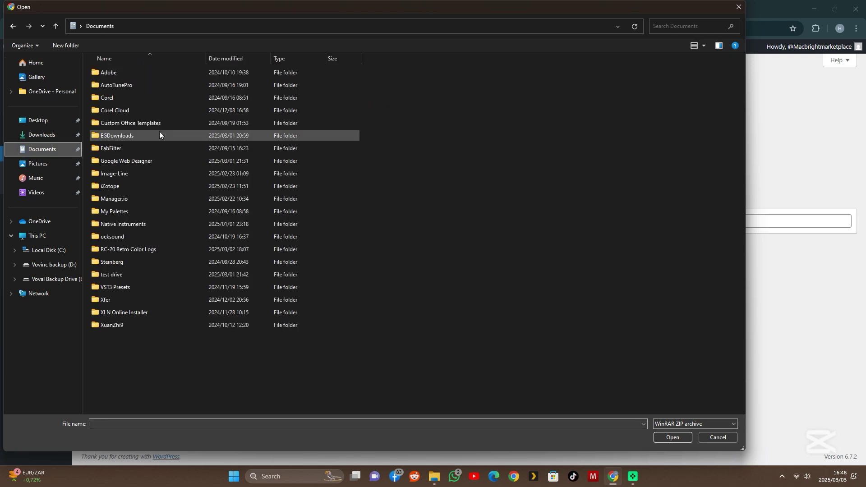
{"action": "left_click", "coordinate": [135, 136]}
{"action": "double_click", "coordinate": [134, 136]}
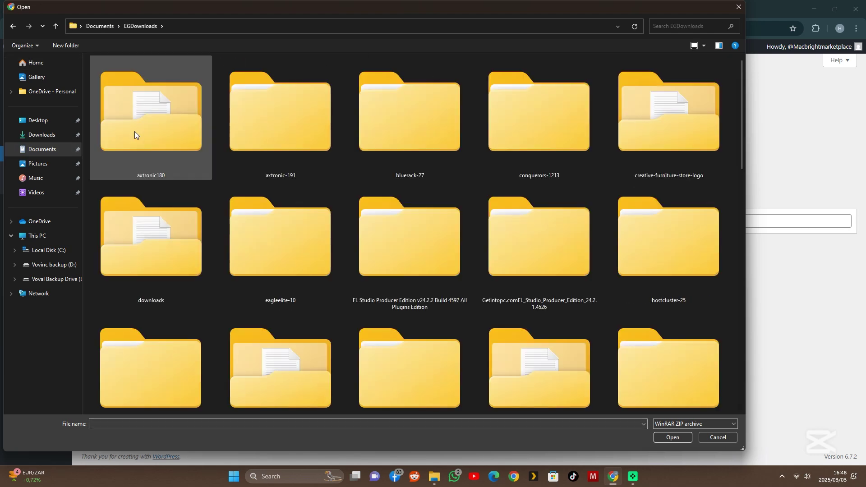
{"action": "scroll", "coordinate": [391, 283], "scroll_direction": "down", "scroll_amount": 5}
{"action": "scroll", "coordinate": [392, 283], "scroll_direction": "down", "scroll_amount": 5}
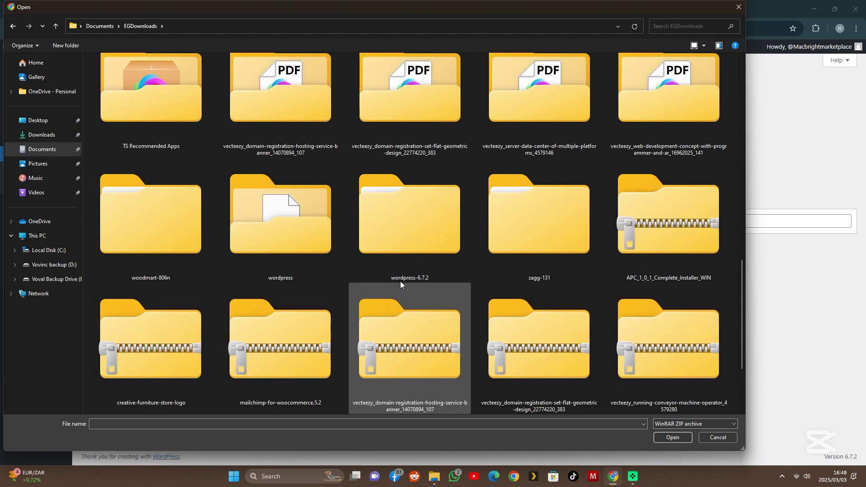
{"action": "left_click", "coordinate": [706, 47]}
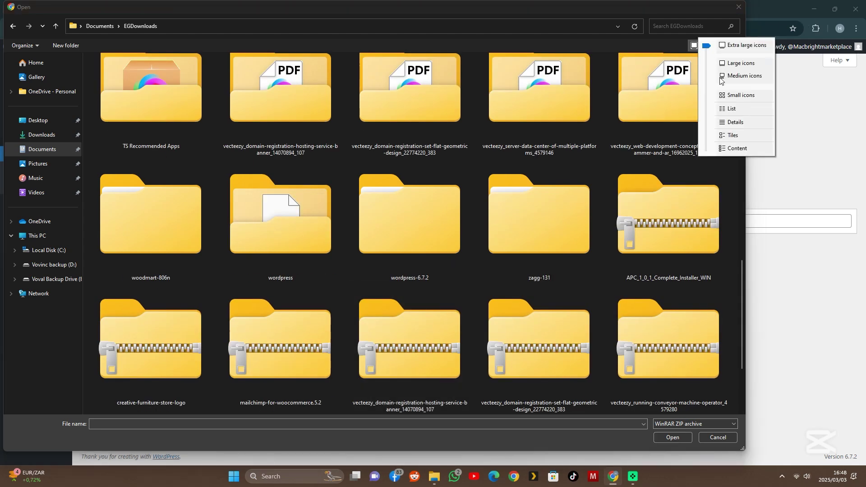
{"action": "left_click", "coordinate": [729, 112]}
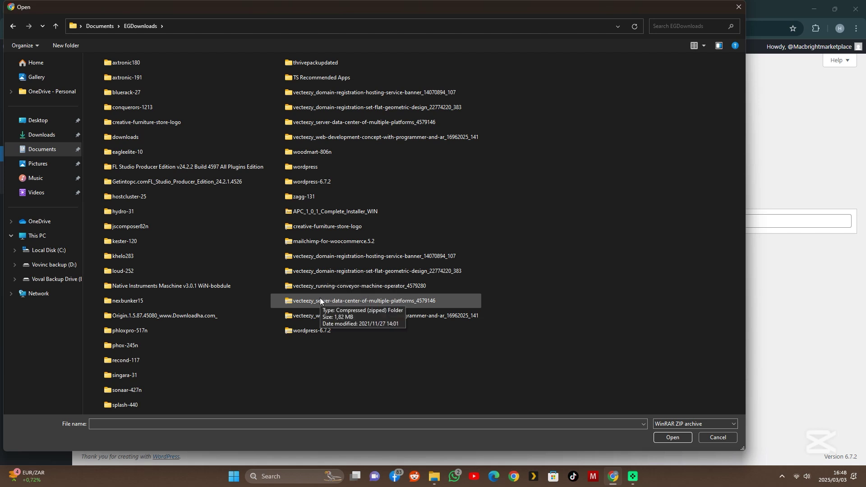
Step: Check Downloads and the D: drive's 360ExtremeBrowserDownload folder, then cancel and minimize the browser
{"action": "left_click", "coordinate": [48, 139]}
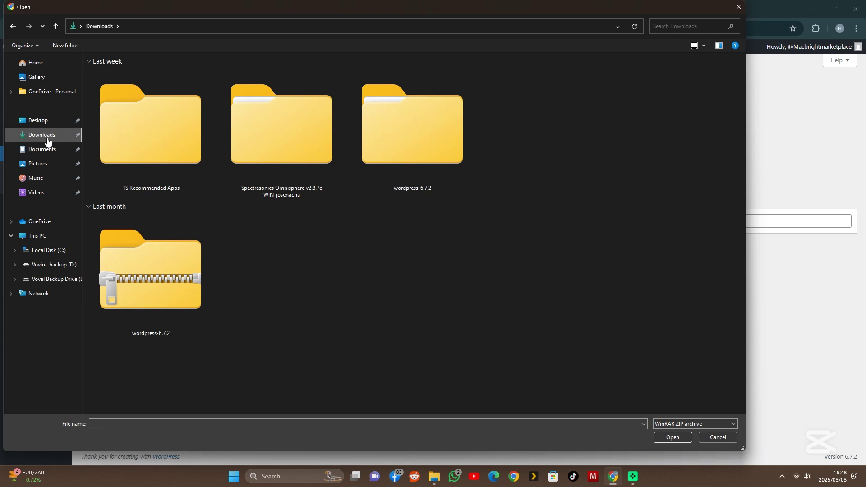
{"action": "left_click", "coordinate": [59, 265]}
{"action": "double_click", "coordinate": [132, 98]}
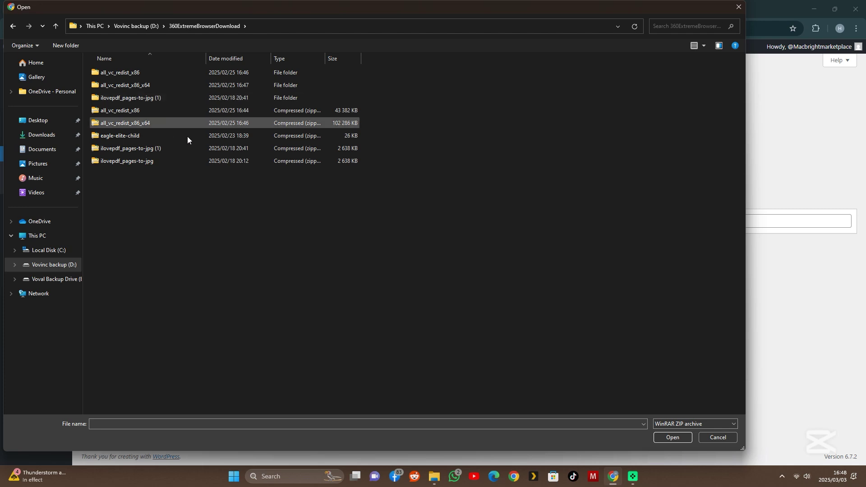
{"action": "left_click", "coordinate": [738, 10]}
{"action": "left_click", "coordinate": [813, 7]}
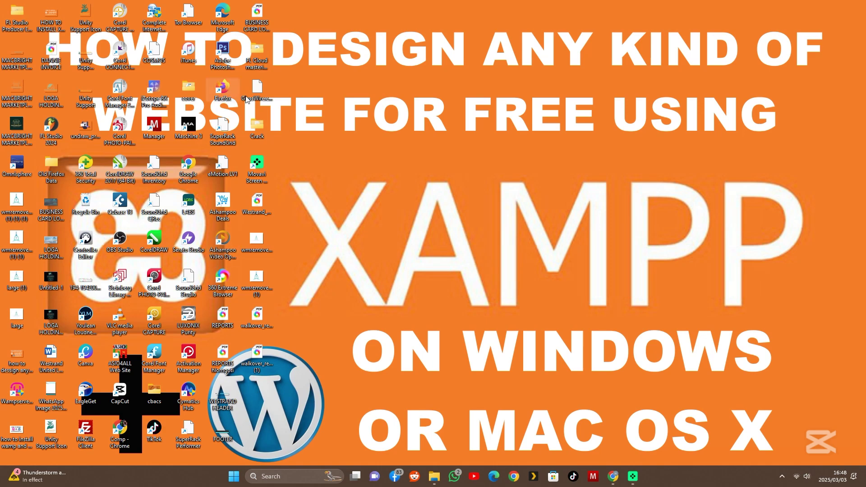
Step: Launch Firefox, view its Downloads library, then switch to Microsoft Edge
{"action": "double_click", "coordinate": [224, 90]}
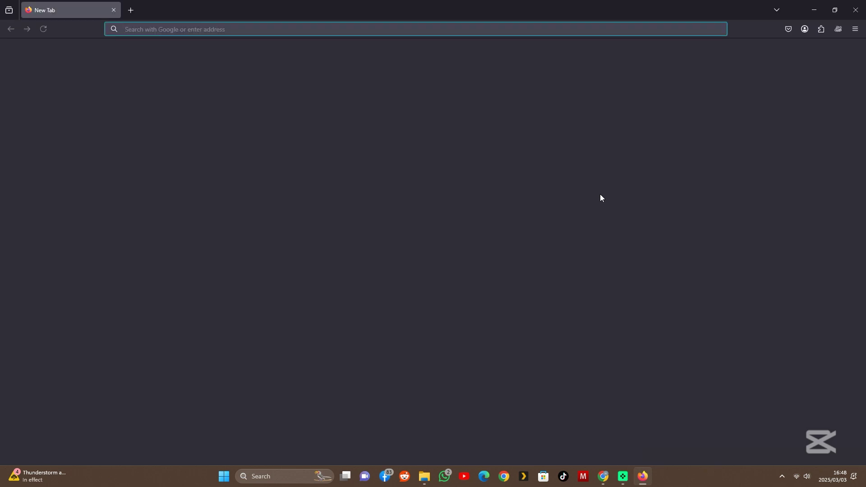
{"action": "left_click", "coordinate": [856, 29]}
{"action": "left_click", "coordinate": [777, 137]}
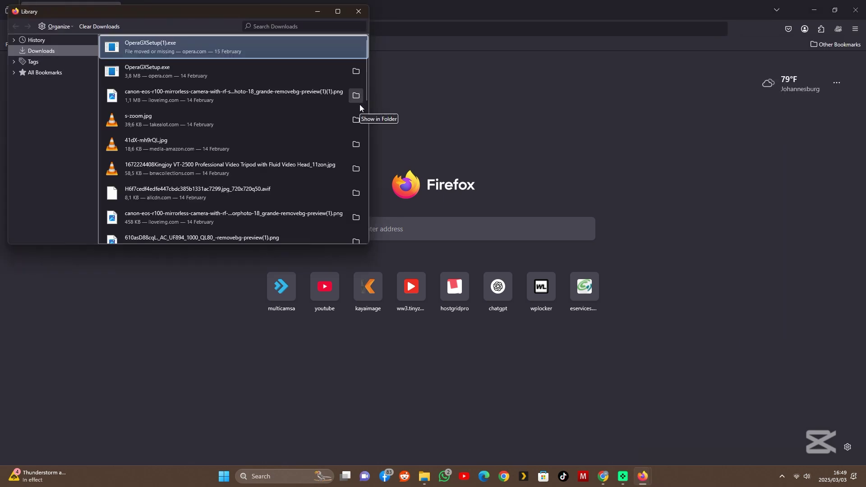
{"action": "left_click", "coordinate": [483, 476]}
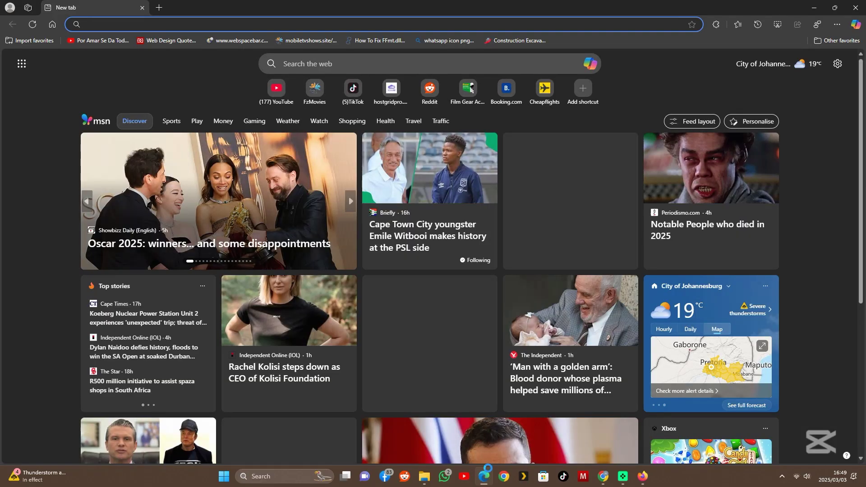
Step: From Edge's Downloads list, show listivo-2369.rar in its folder in File Explorer
{"action": "left_click", "coordinate": [837, 24]}
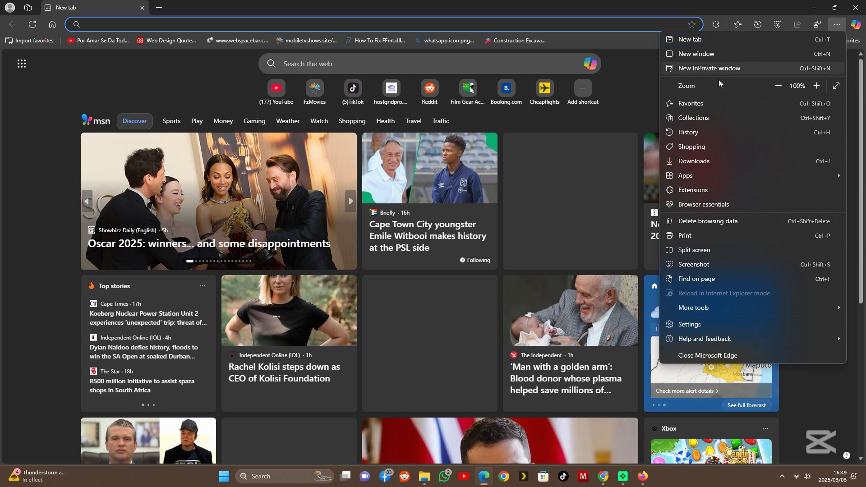
{"action": "left_click", "coordinate": [694, 162]}
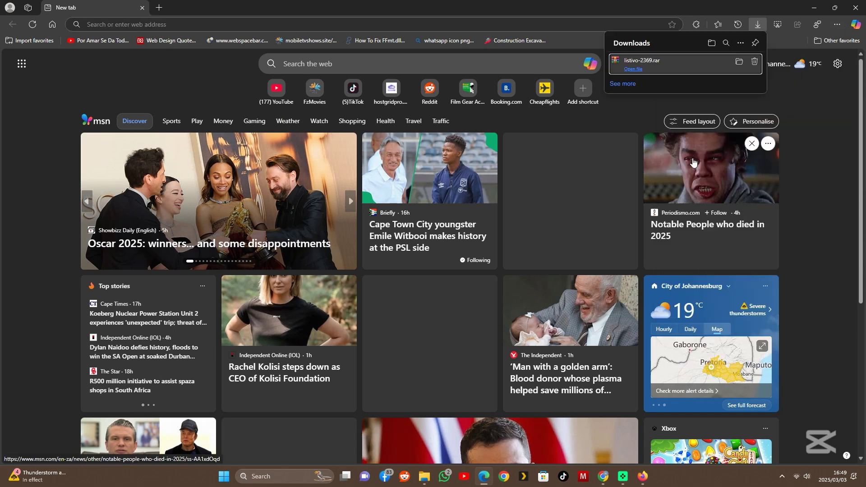
{"action": "left_click", "coordinate": [740, 61]}
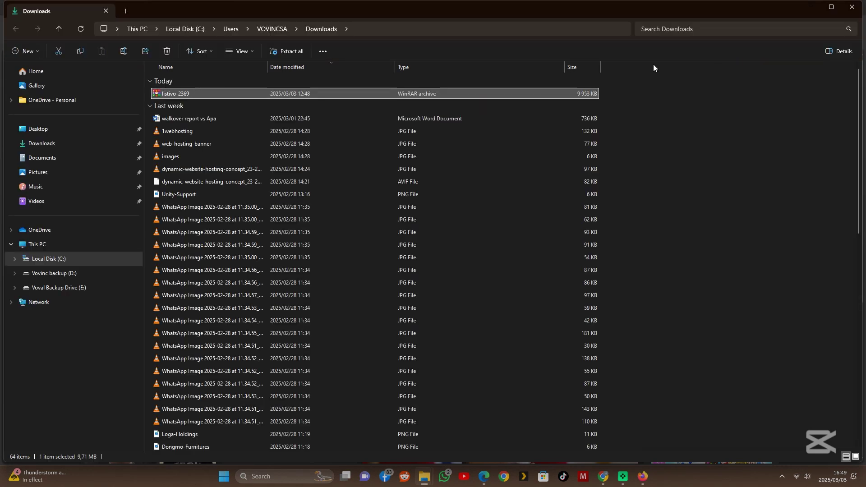
Step: Extract listivo-2369.rar with WinRAR into a listivo-2369 folder
{"action": "right_click", "coordinate": [382, 93]}
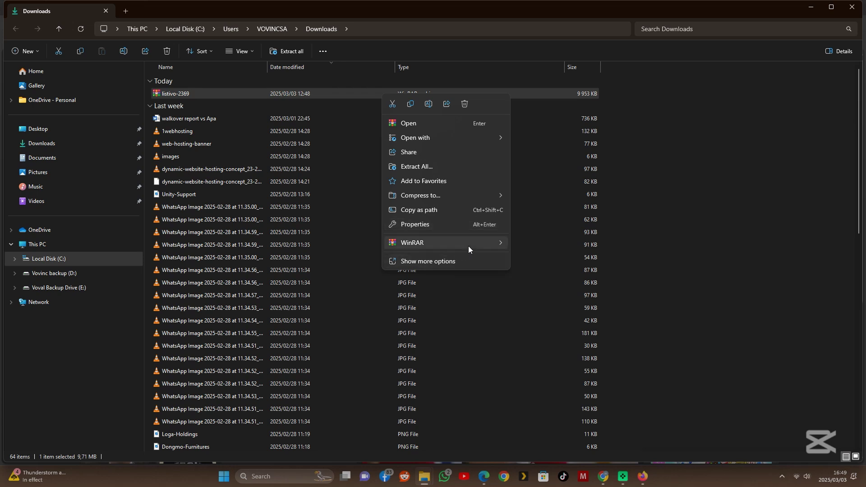
{"action": "mouse_move", "coordinate": [468, 245]}
{"action": "left_click", "coordinate": [551, 271]}
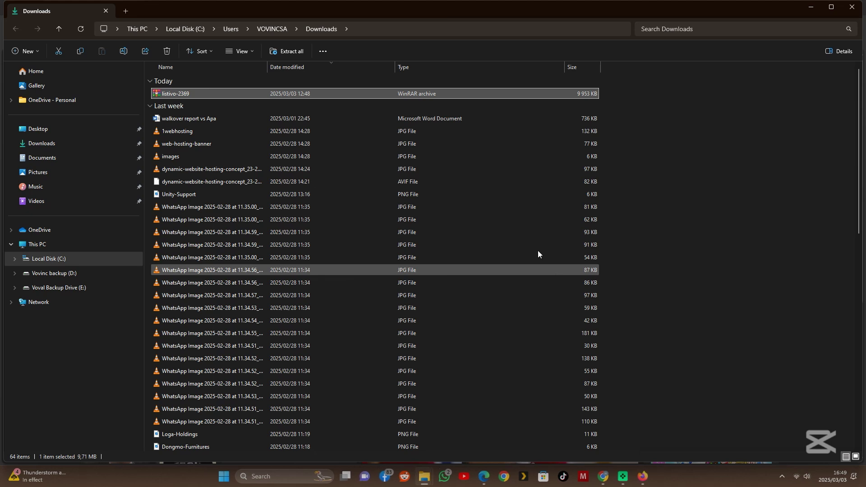
Step: Open listivo-2369 > listivo-2369 > listivo-package and inspect the listivo and listivo-child zips
{"action": "double_click", "coordinate": [191, 104]}
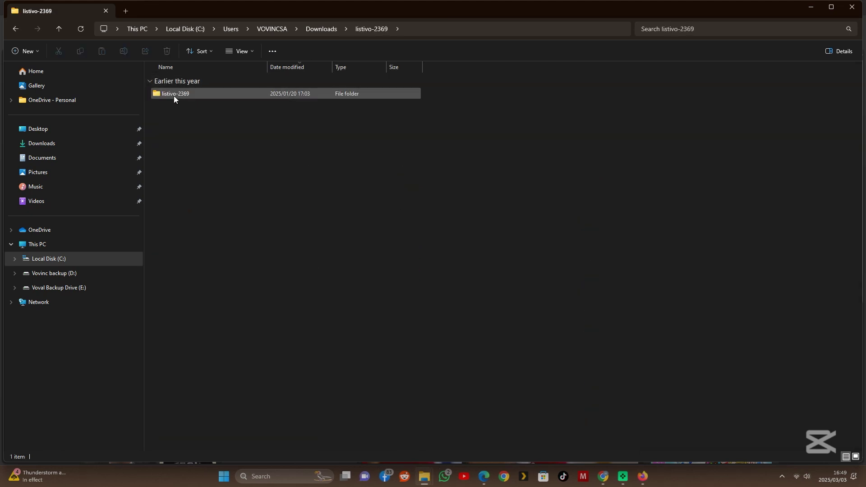
{"action": "left_click", "coordinate": [173, 97]}
{"action": "double_click", "coordinate": [173, 96]}
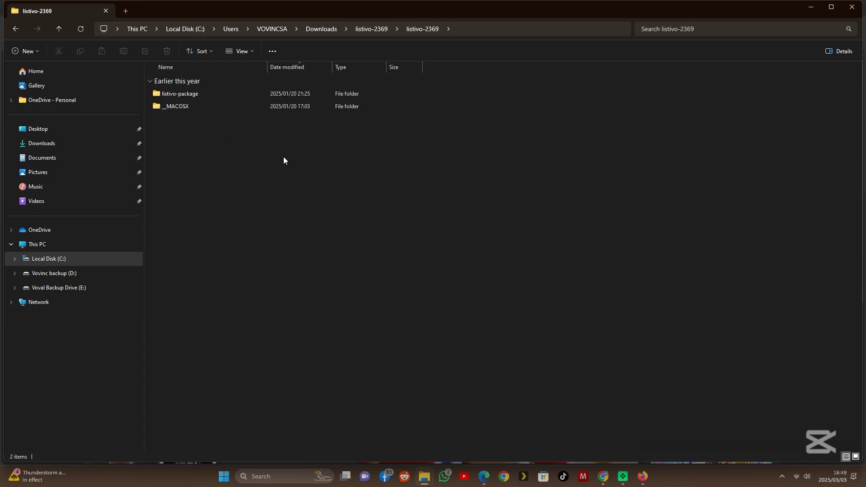
{"action": "double_click", "coordinate": [232, 95]}
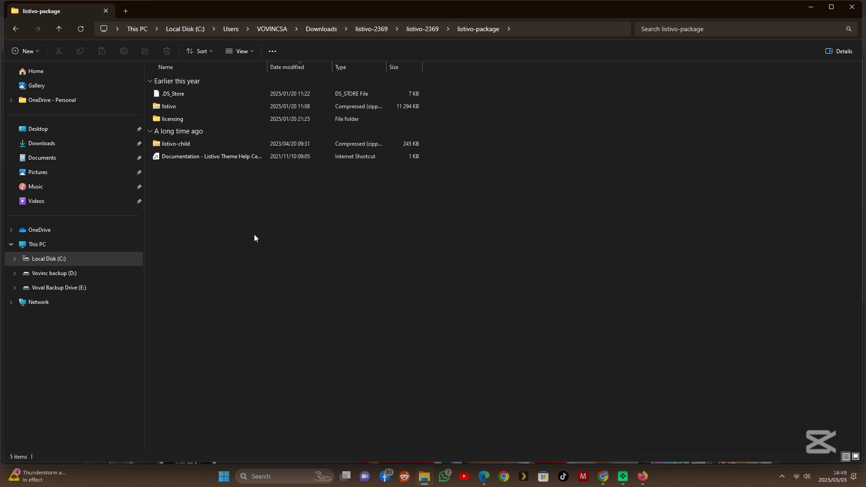
{"action": "left_click", "coordinate": [241, 108]}
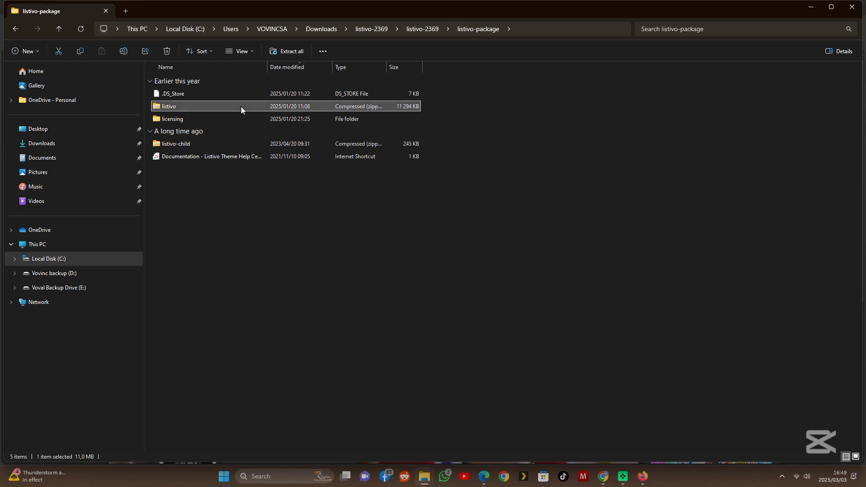
{"action": "left_click", "coordinate": [233, 143]}
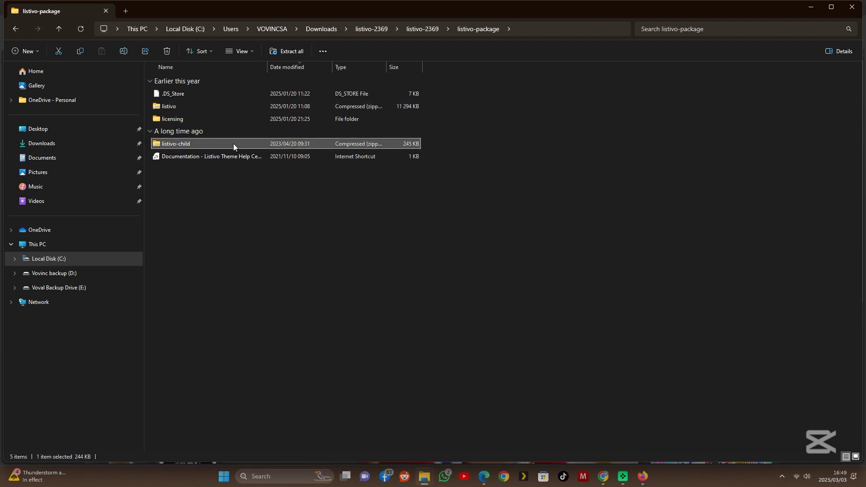
{"action": "left_click", "coordinate": [227, 109]}
{"action": "double_click", "coordinate": [227, 109]}
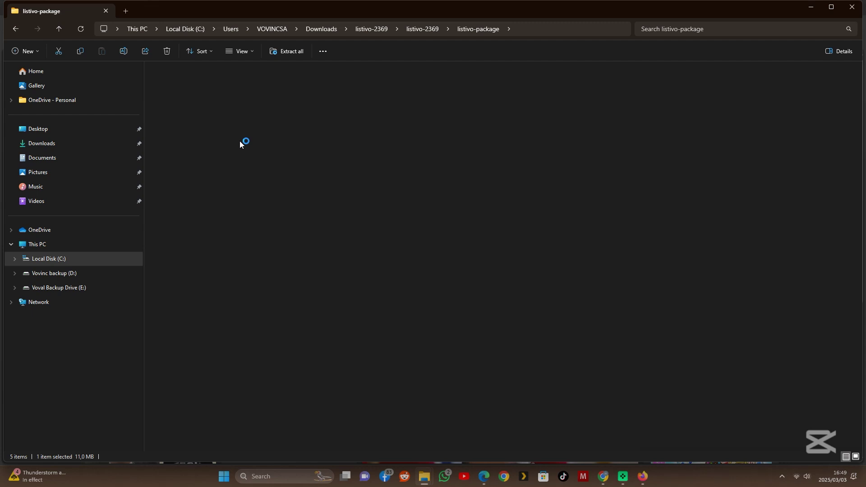
{"action": "left_click", "coordinate": [15, 28]}
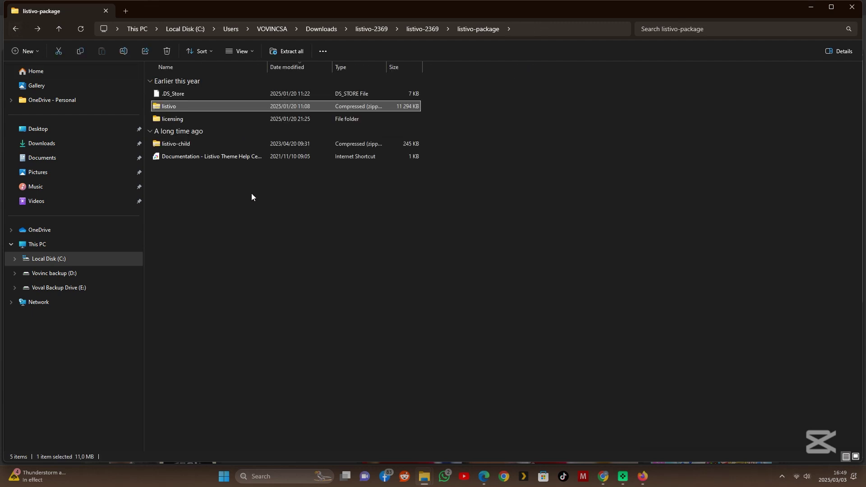
Step: In WordPress's theme file picker, browse to Downloads > listivo-2369 > listivo-2369 > listivo-package
{"action": "left_click", "coordinate": [603, 477]}
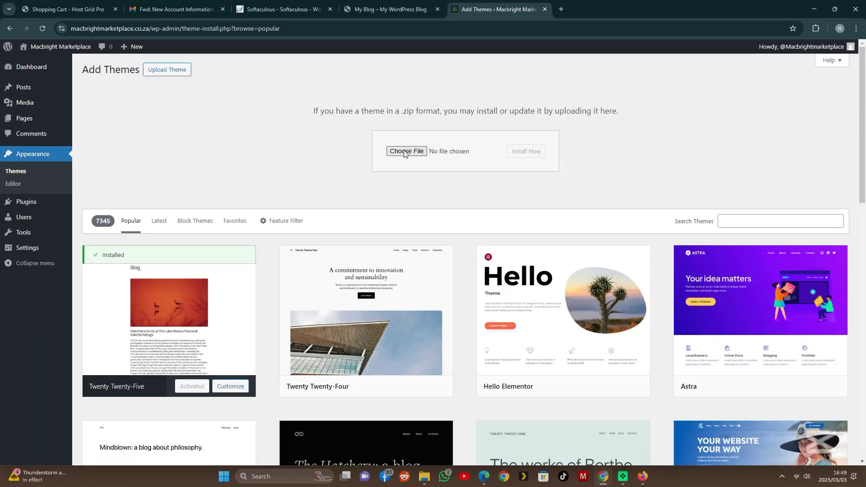
{"action": "left_click", "coordinate": [406, 152]}
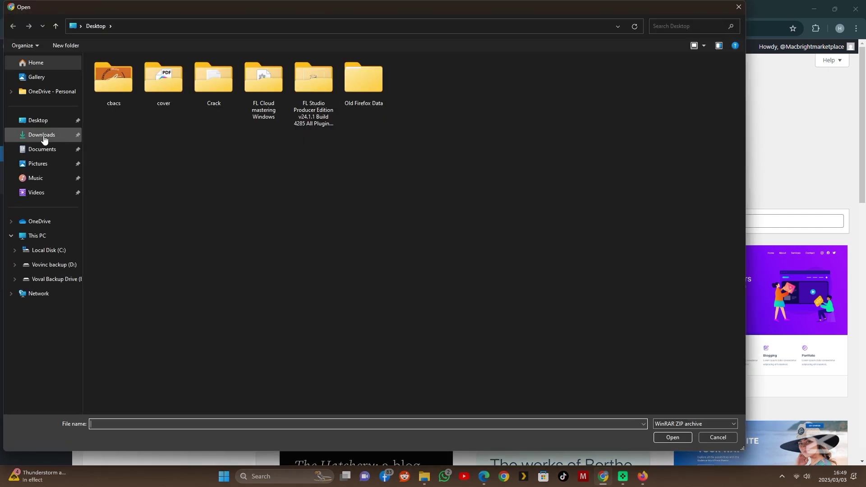
{"action": "left_click", "coordinate": [44, 137]}
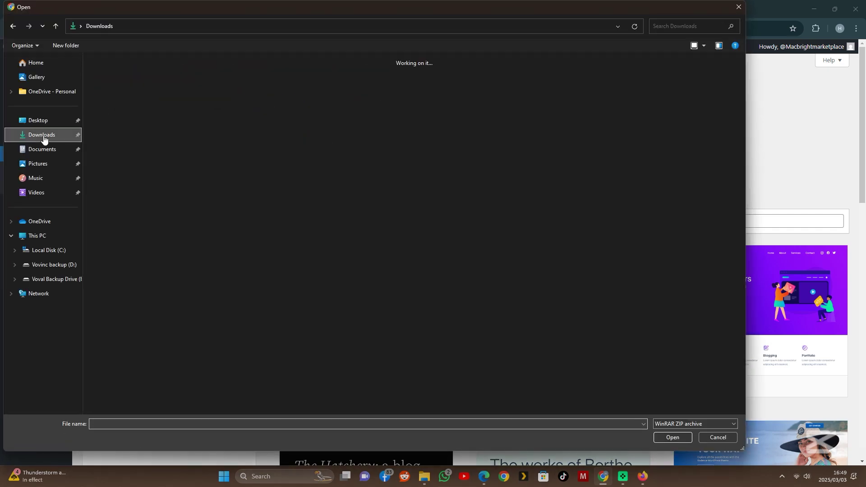
{"action": "double_click", "coordinate": [140, 148]}
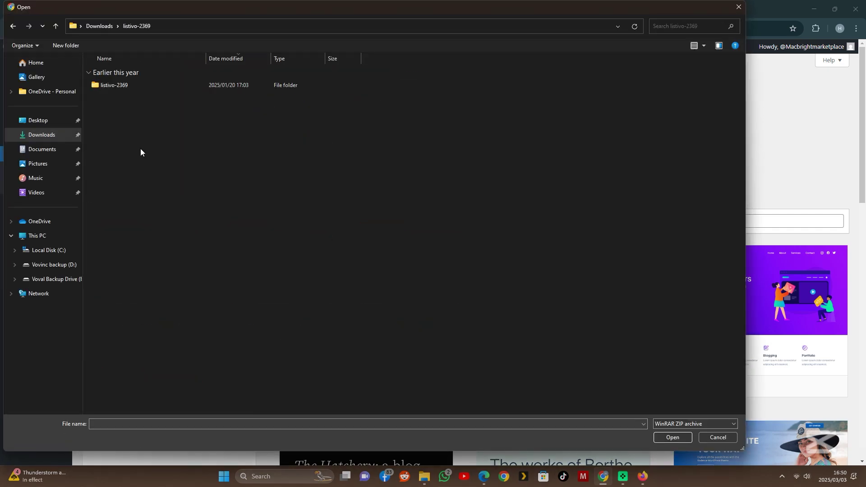
{"action": "double_click", "coordinate": [118, 82]}
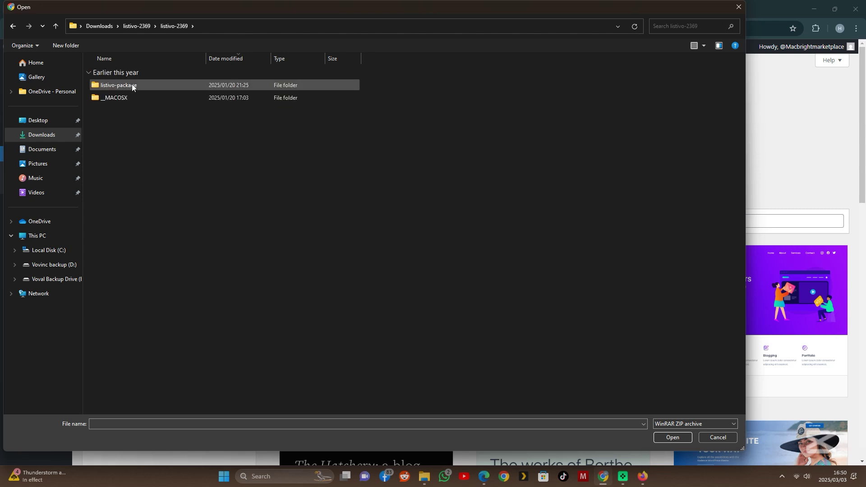
{"action": "double_click", "coordinate": [132, 85]}
Step: Choose listivo.zip as the theme file and install it
{"action": "left_click", "coordinate": [132, 85]}
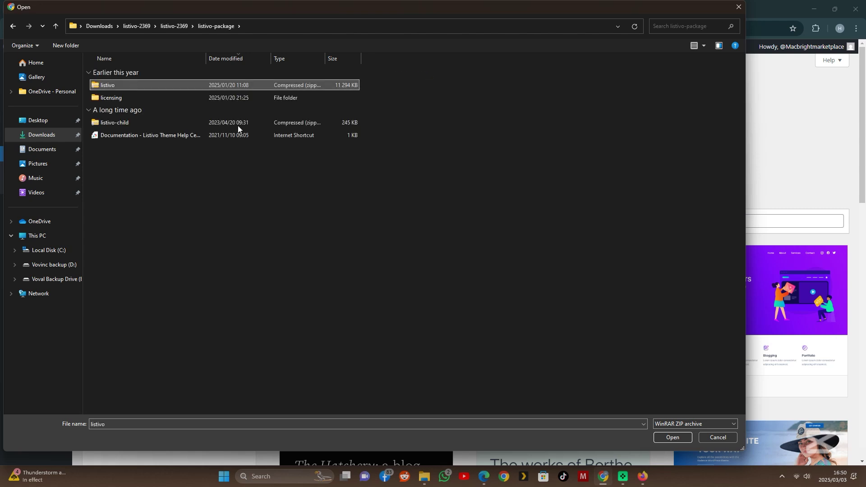
{"action": "left_click", "coordinate": [673, 438]}
{"action": "left_click", "coordinate": [519, 152]}
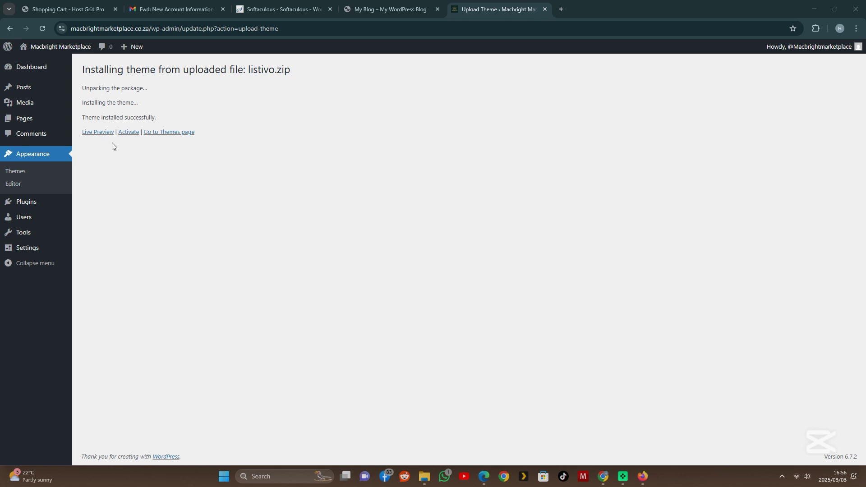
Step: Activate the newly installed Listivo theme from the installation results page
{"action": "left_click", "coordinate": [128, 132]}
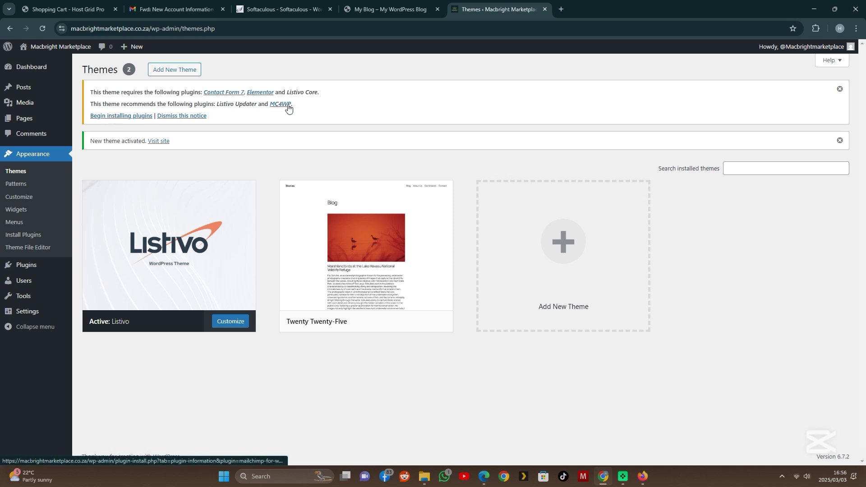
Step: Bulk-install all of the theme's required plugins, then return to the list after Contact Form 7's critical error
{"action": "left_click", "coordinate": [110, 117]}
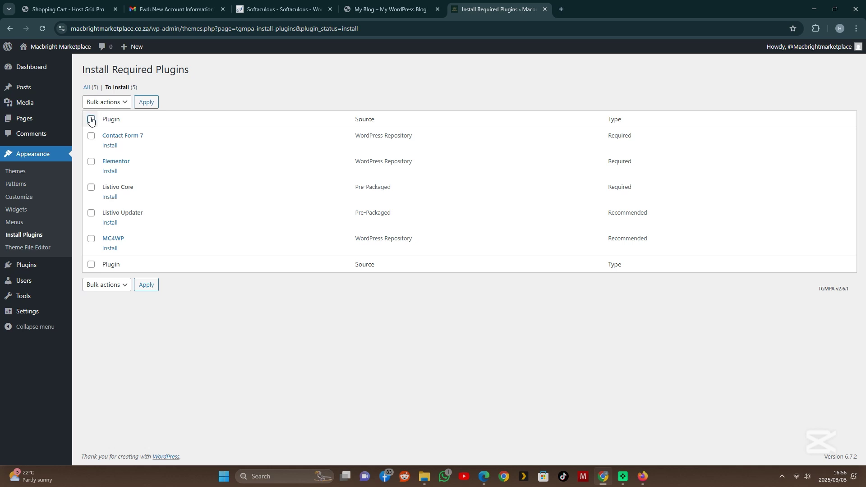
{"action": "left_click", "coordinate": [121, 102]}
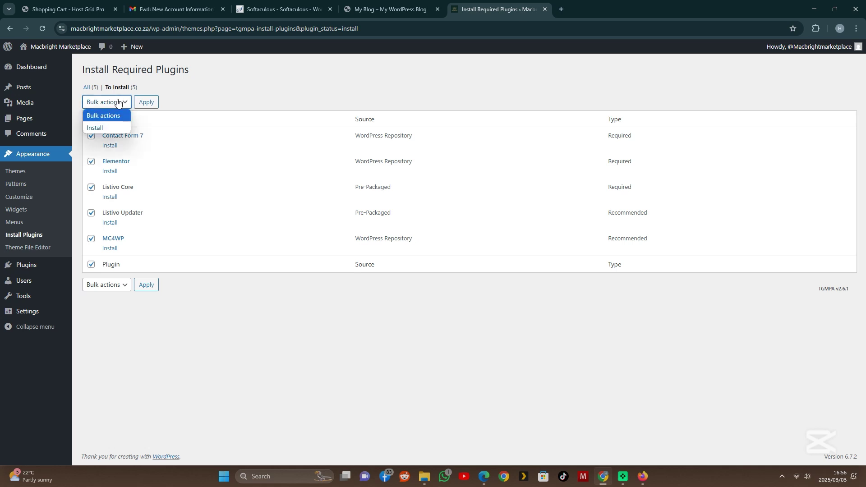
{"action": "left_click", "coordinate": [114, 128]}
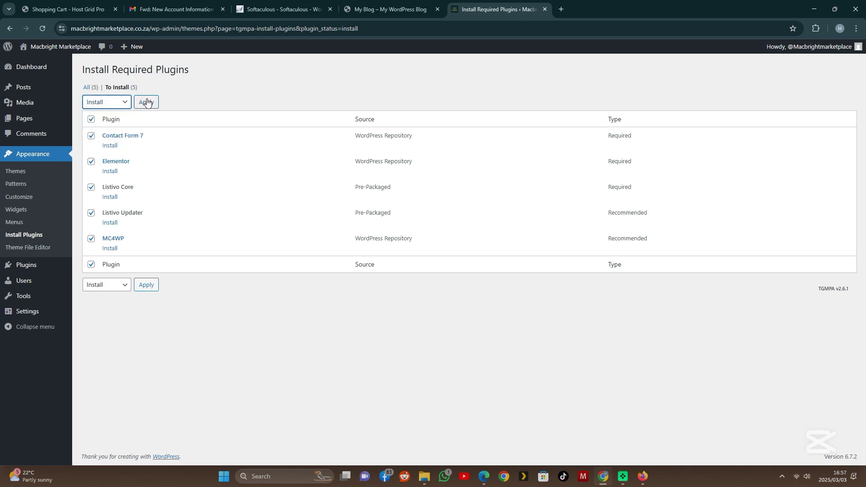
{"action": "left_click", "coordinate": [147, 102]}
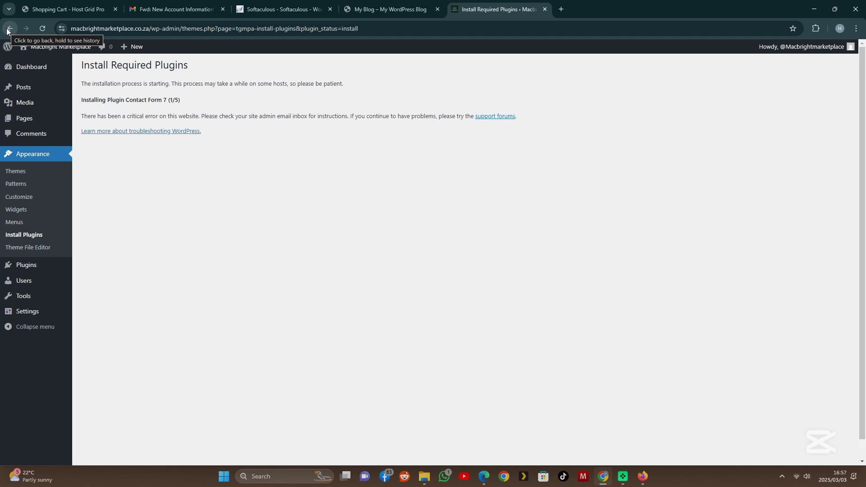
{"action": "left_click", "coordinate": [7, 28]}
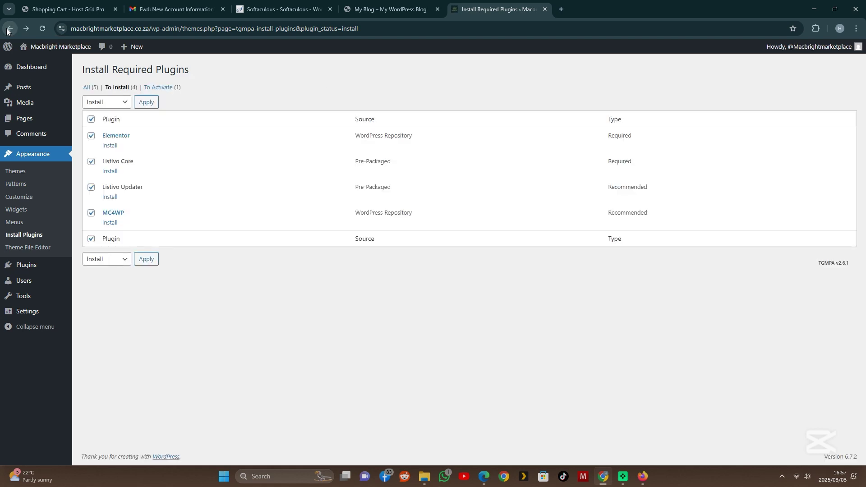
Step: Install Elementor, Listivo Core, Listivo Updater and MC4WP one at a time from the required plugins list
{"action": "left_click", "coordinate": [114, 147]}
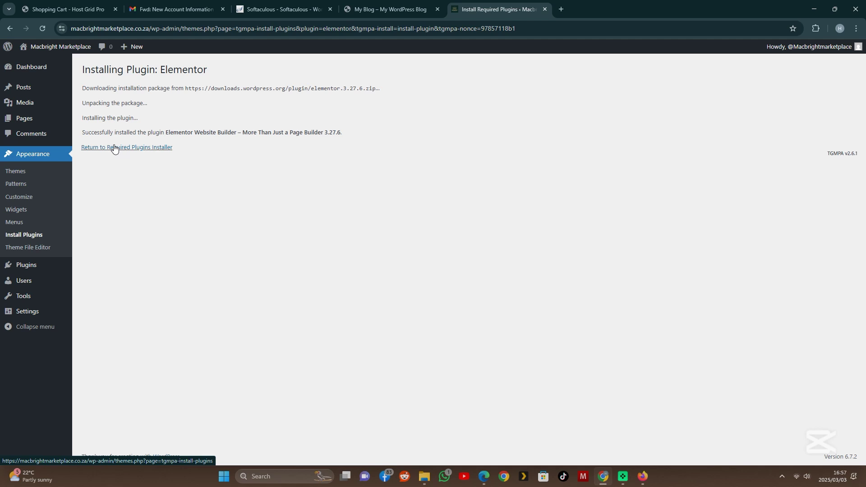
{"action": "left_click", "coordinate": [114, 148]}
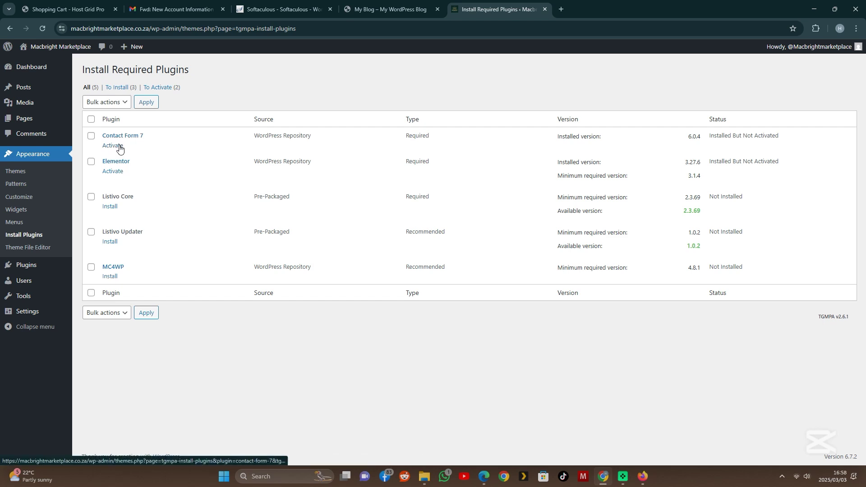
{"action": "left_click", "coordinate": [111, 206]}
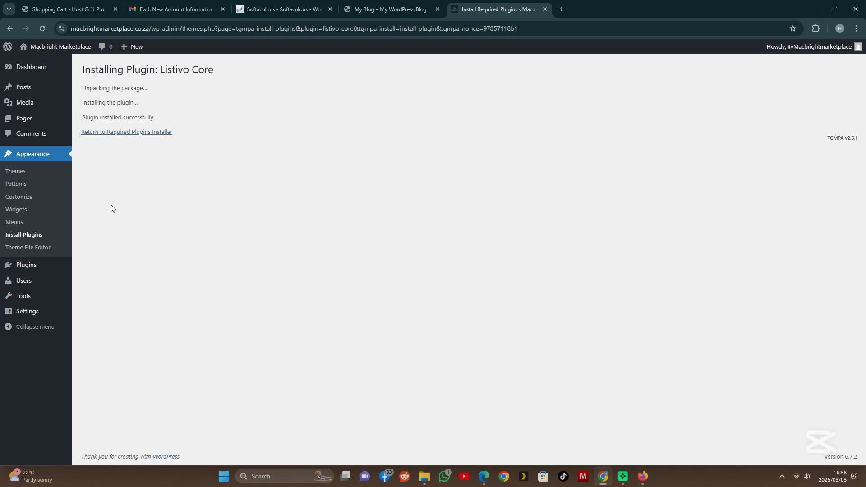
{"action": "left_click", "coordinate": [115, 132]}
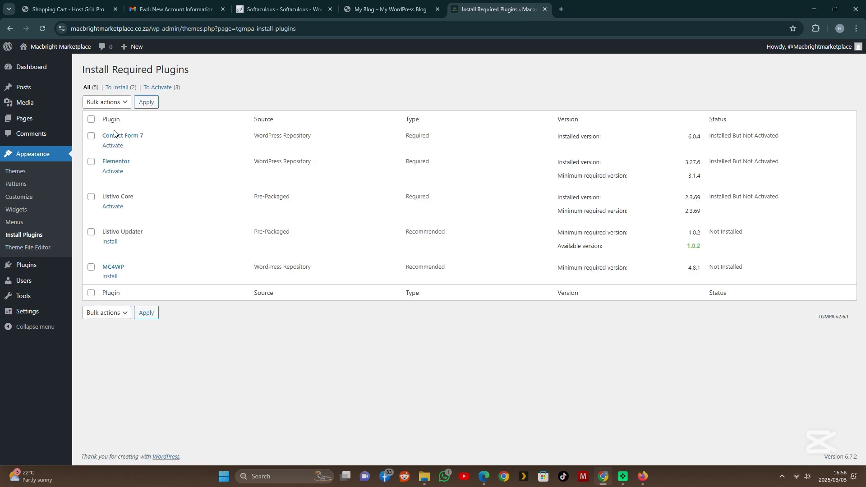
{"action": "left_click", "coordinate": [113, 243]}
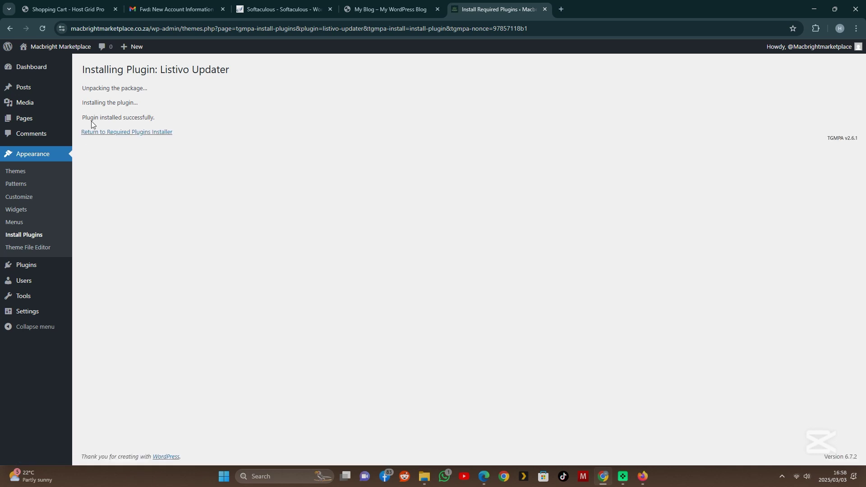
{"action": "left_click", "coordinate": [103, 134]}
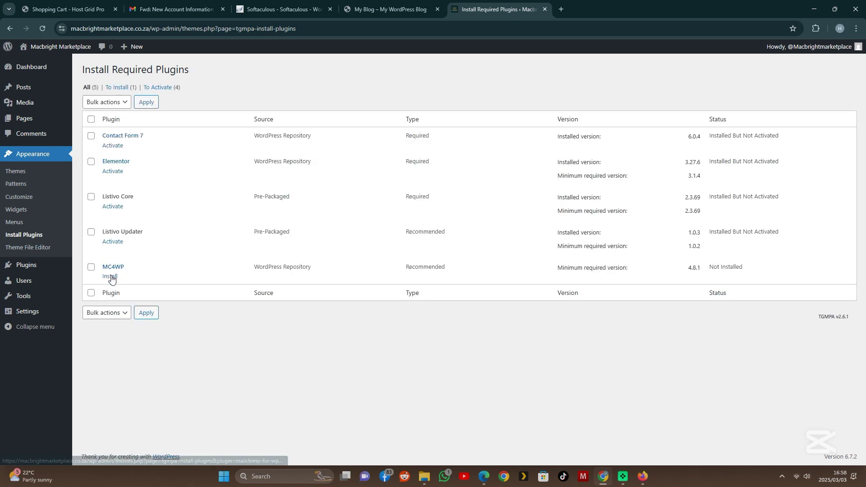
{"action": "left_click", "coordinate": [111, 278]}
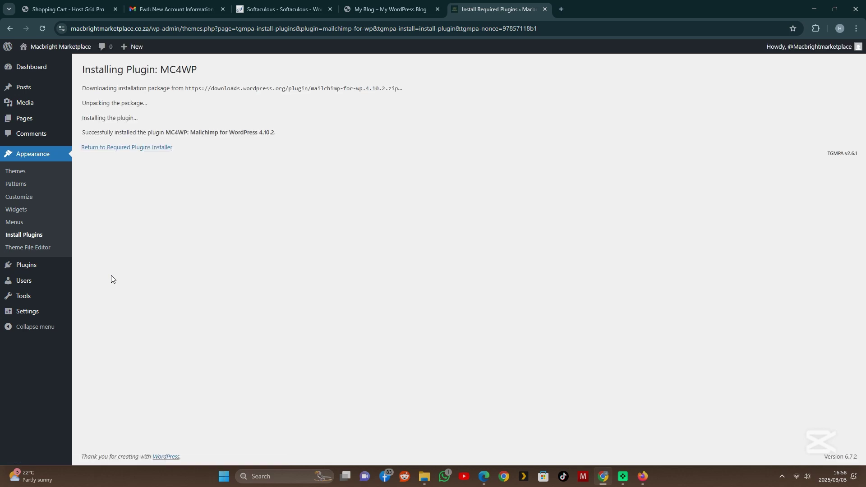
{"action": "left_click", "coordinate": [103, 148]}
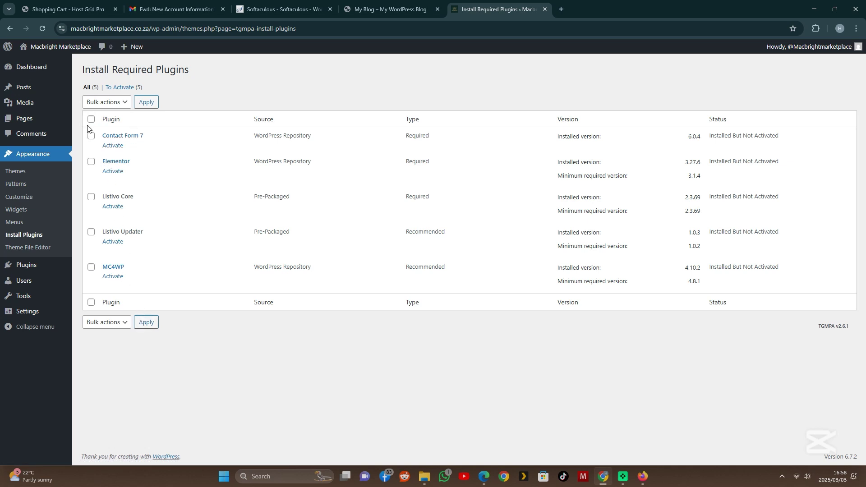
Step: Bulk-activate Contact Form 7, Elementor, Listivo Core, Listivo Updater and MC4WP together
{"action": "left_click", "coordinate": [91, 119]}
{"action": "left_click", "coordinate": [112, 109]}
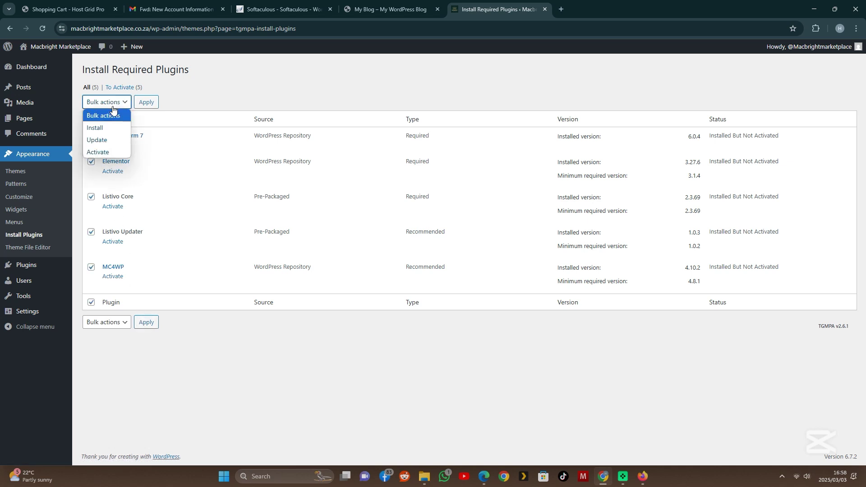
{"action": "left_click", "coordinate": [106, 152]}
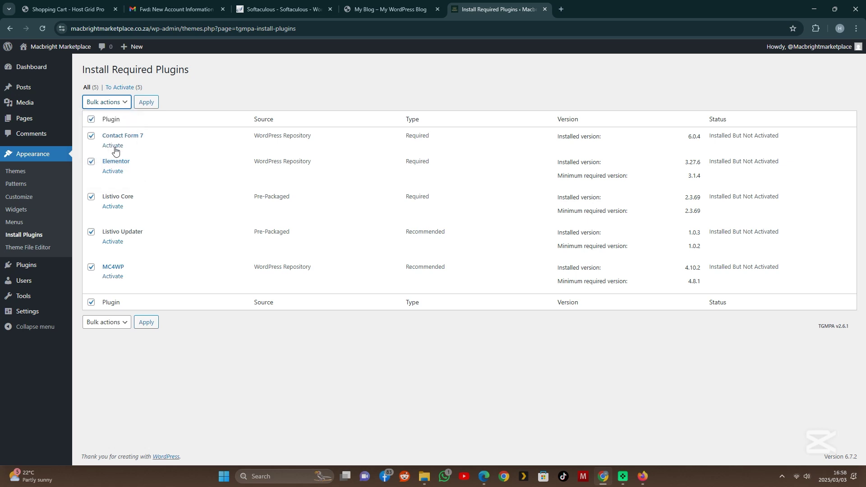
{"action": "left_click", "coordinate": [139, 104]}
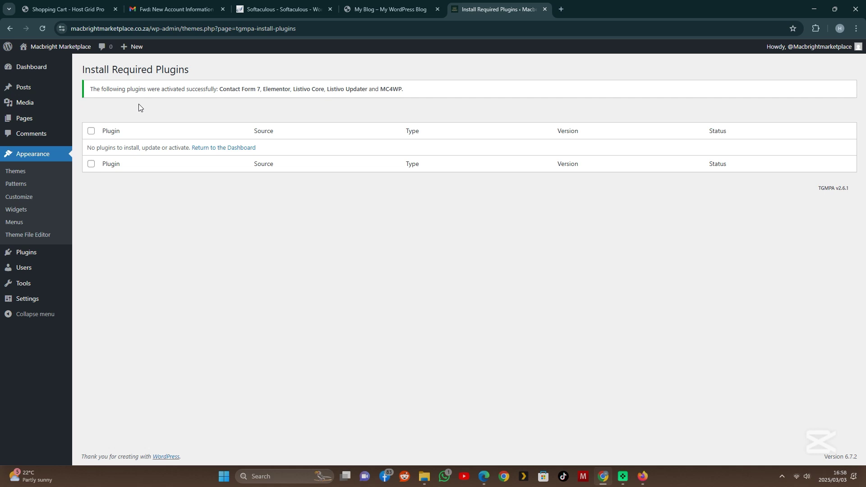
Step: Go from the plugin installer to the Listivo Demo Importer and start importing Demo Classic
{"action": "mouse_move", "coordinate": [32, 71]}
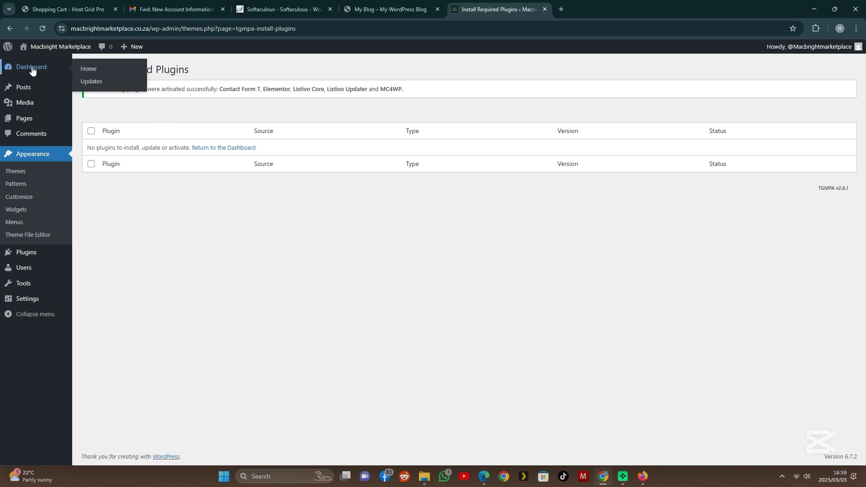
{"action": "left_click", "coordinate": [207, 149]}
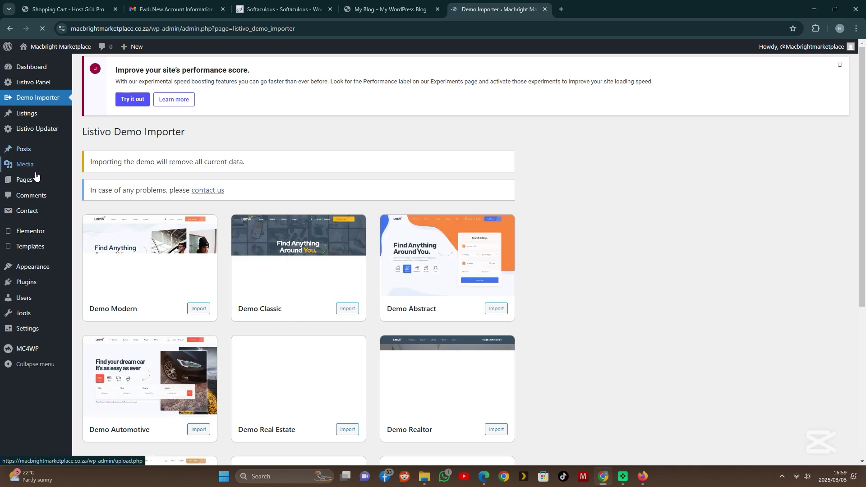
{"action": "scroll", "coordinate": [37, 190], "scroll_direction": "down", "scroll_amount": 1}
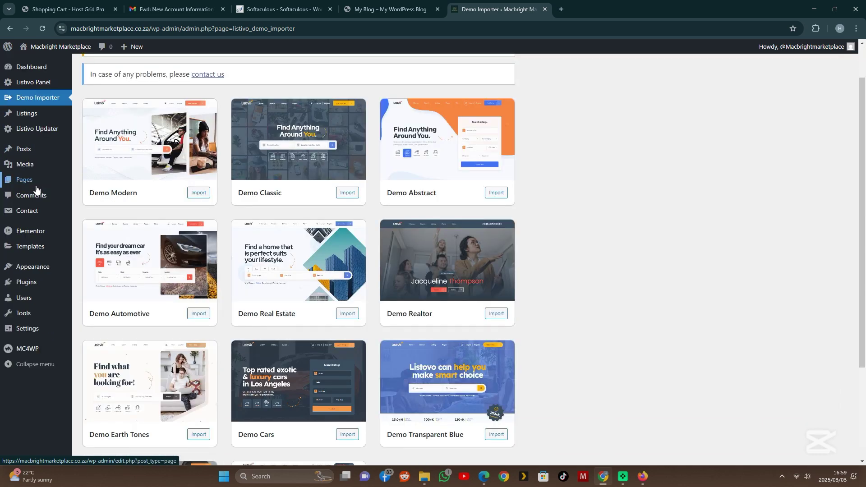
{"action": "scroll", "coordinate": [37, 190], "scroll_direction": "up", "scroll_amount": 1}
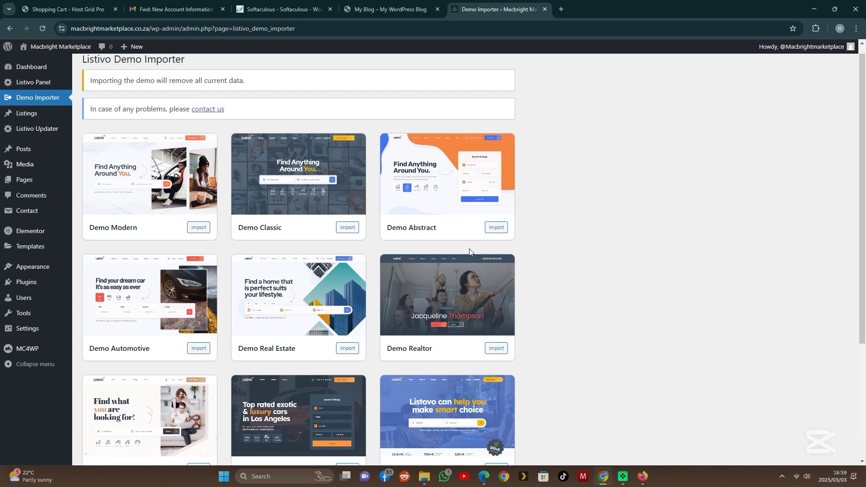
{"action": "scroll", "coordinate": [469, 248], "scroll_direction": "down", "scroll_amount": 3}
{"action": "scroll", "coordinate": [469, 249], "scroll_direction": "down", "scroll_amount": 1}
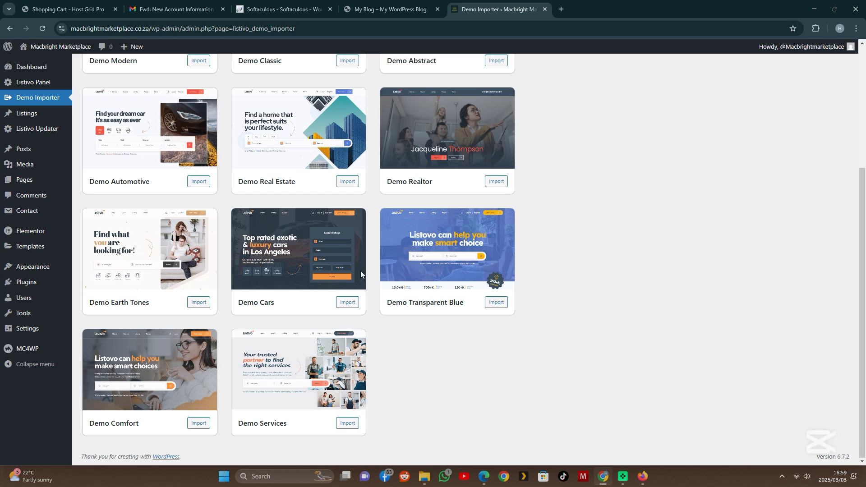
{"action": "scroll", "coordinate": [404, 272], "scroll_direction": "up", "scroll_amount": 4}
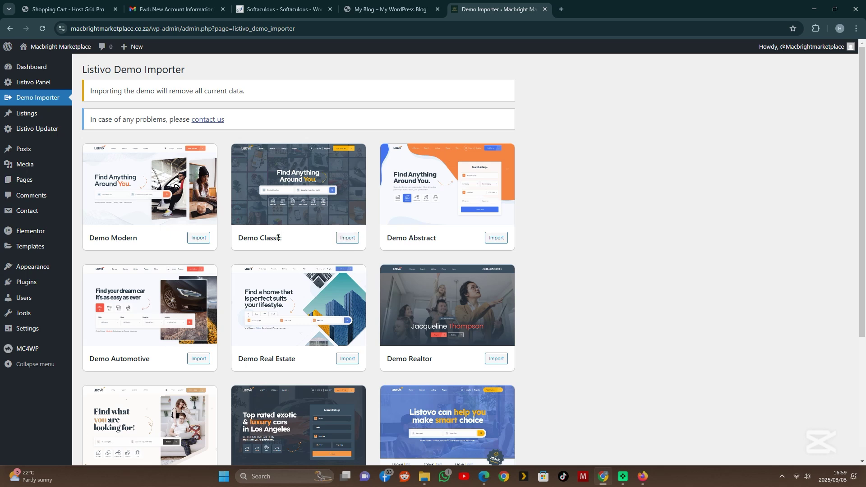
{"action": "left_click", "coordinate": [346, 239]}
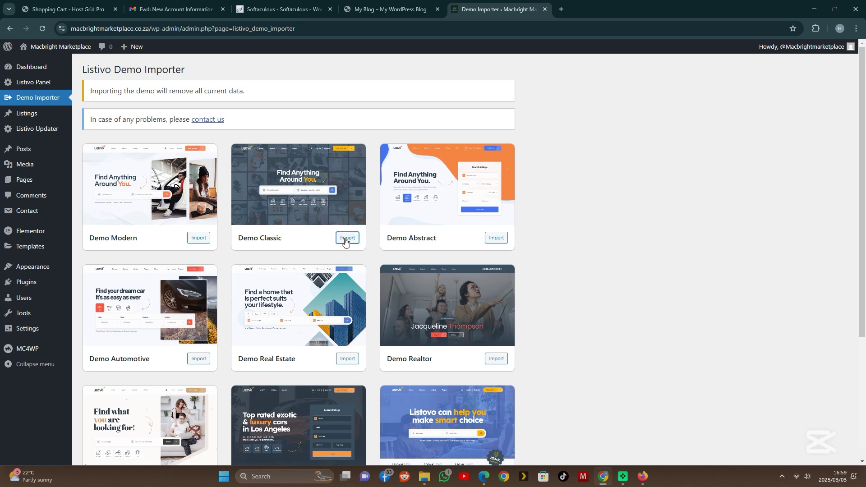
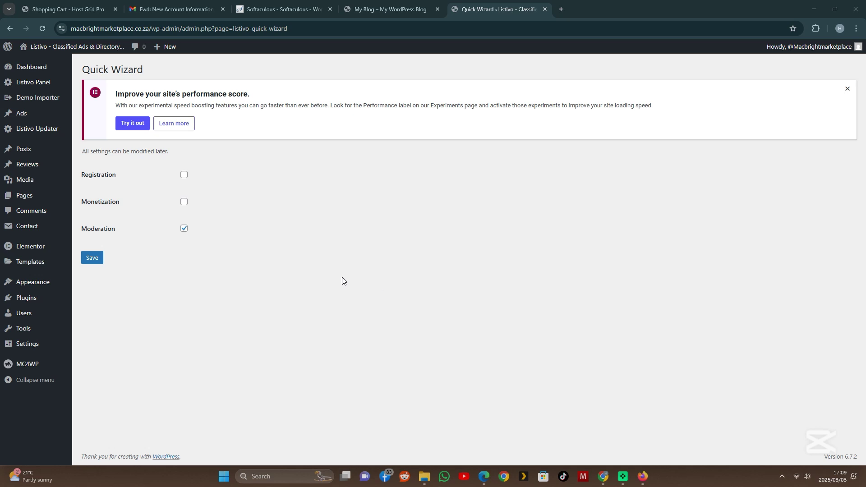
Step: Save the Quick Wizard with only Moderation enabled and review the Listivo Basic settings
{"action": "left_click", "coordinate": [85, 260]}
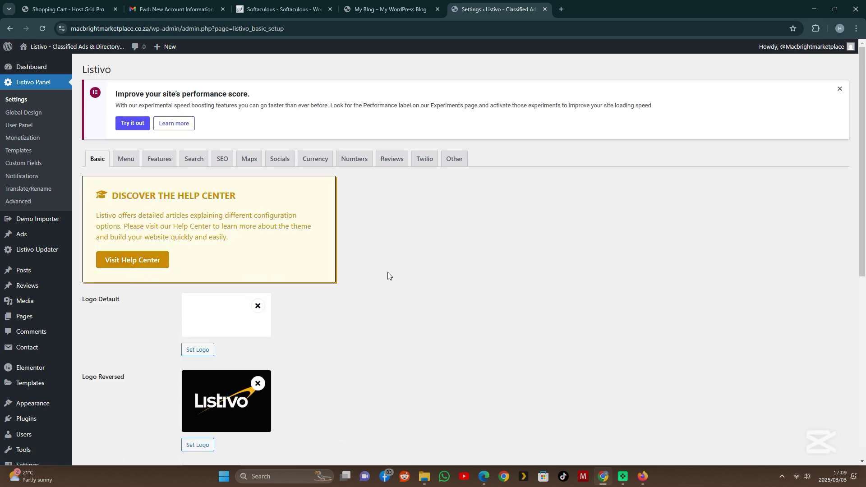
{"action": "scroll", "coordinate": [388, 276], "scroll_direction": "down", "scroll_amount": 8}
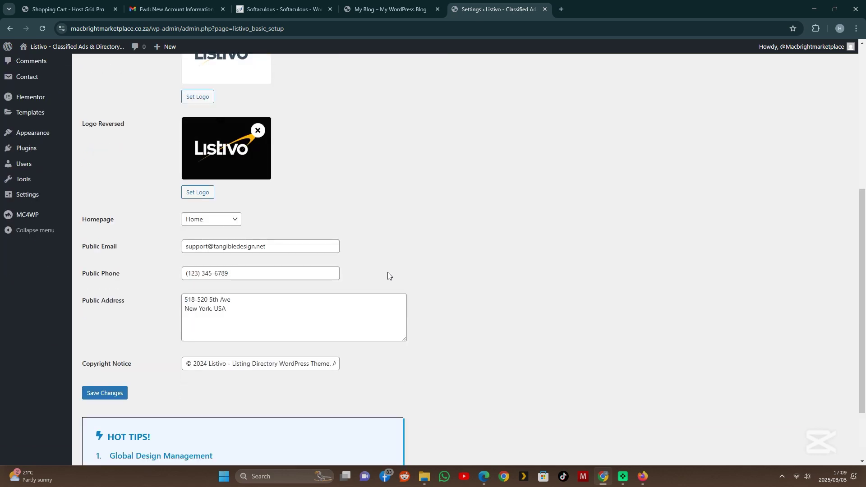
{"action": "scroll", "coordinate": [388, 276], "scroll_direction": "down", "scroll_amount": 1}
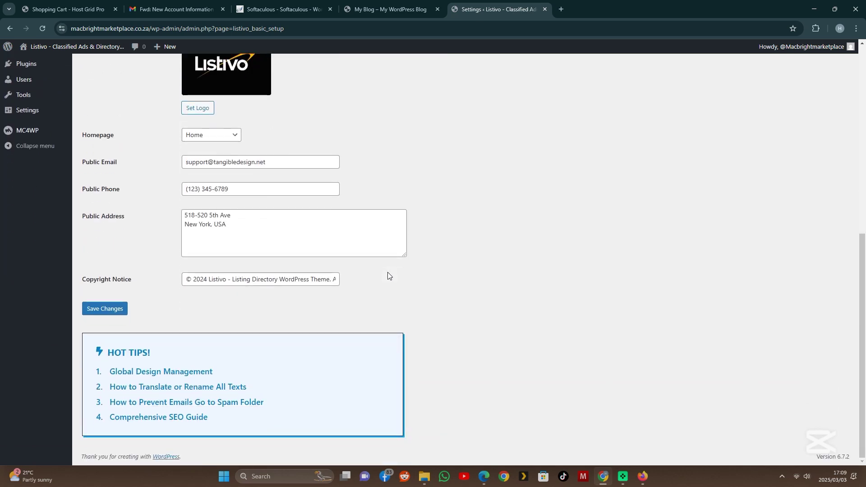
{"action": "scroll", "coordinate": [388, 274], "scroll_direction": "up", "scroll_amount": 12}
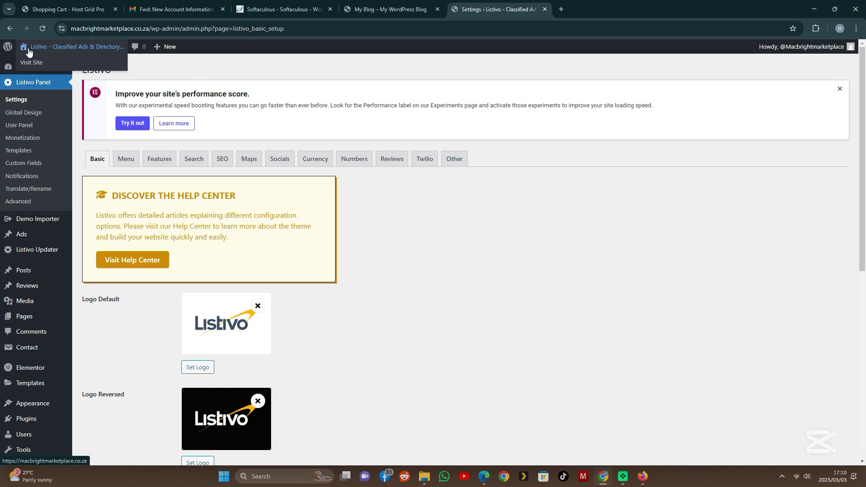
Step: Open the public site from Visit Site in a new browser tab
{"action": "right_click", "coordinate": [26, 63]}
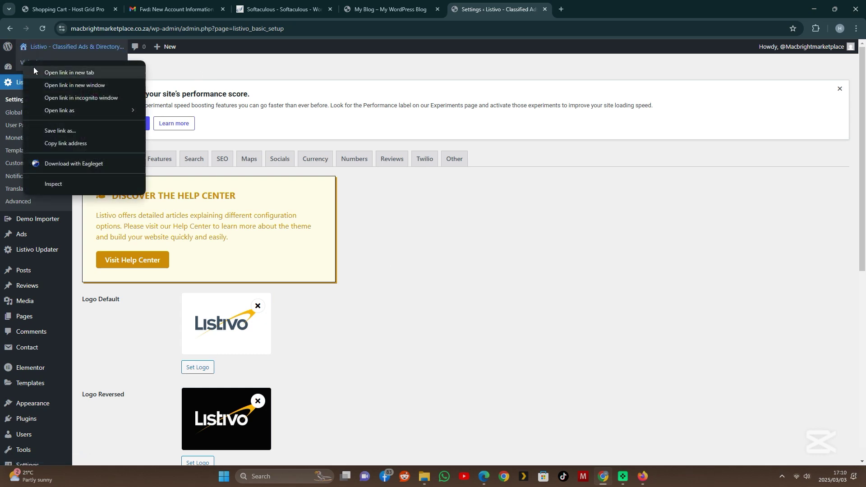
{"action": "left_click", "coordinate": [33, 68]}
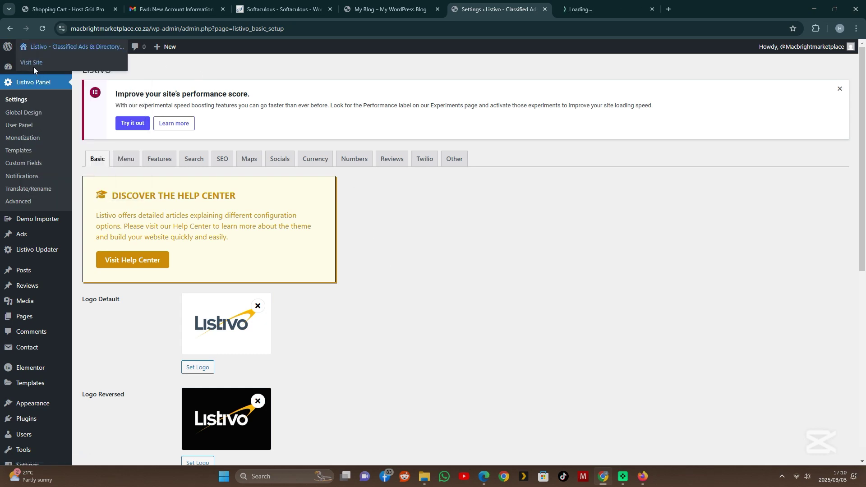
{"action": "left_click", "coordinate": [612, 3]}
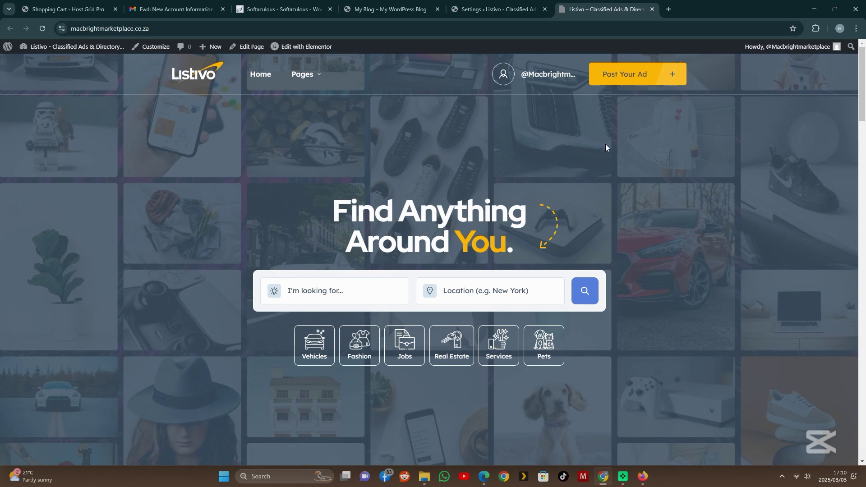
Step: Scroll through the homepage's demo categories, featured ads, testimonials and footer
{"action": "scroll", "coordinate": [606, 146], "scroll_direction": "down", "scroll_amount": 9}
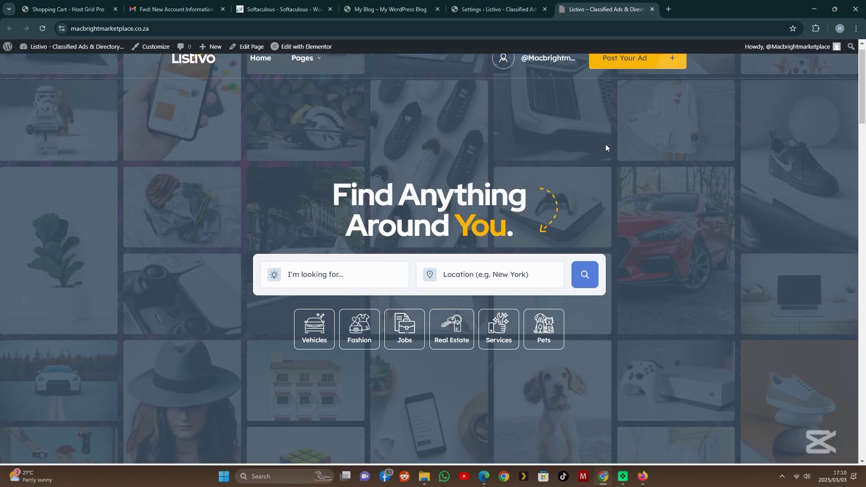
{"action": "scroll", "coordinate": [606, 147], "scroll_direction": "down", "scroll_amount": 5}
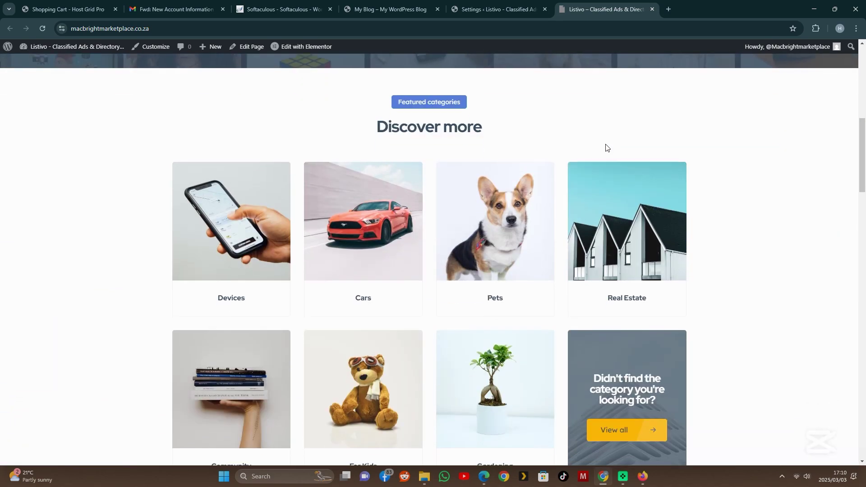
{"action": "scroll", "coordinate": [606, 148], "scroll_direction": "down", "scroll_amount": 5}
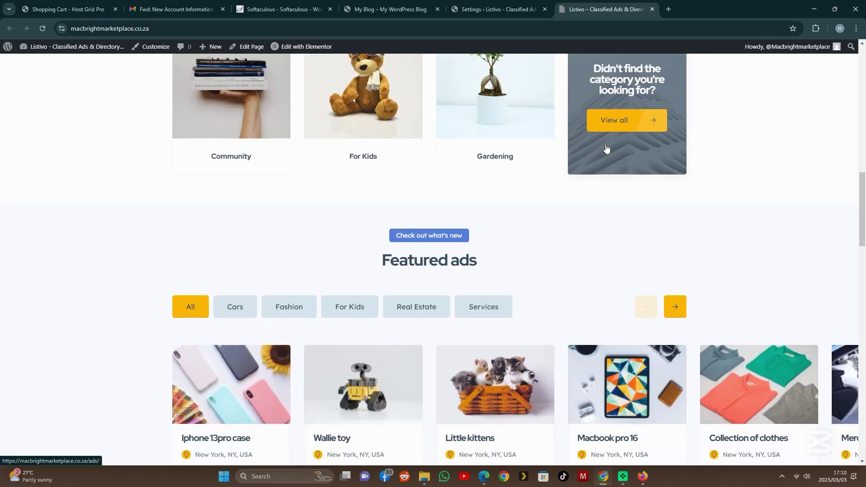
{"action": "scroll", "coordinate": [606, 148], "scroll_direction": "down", "scroll_amount": 5}
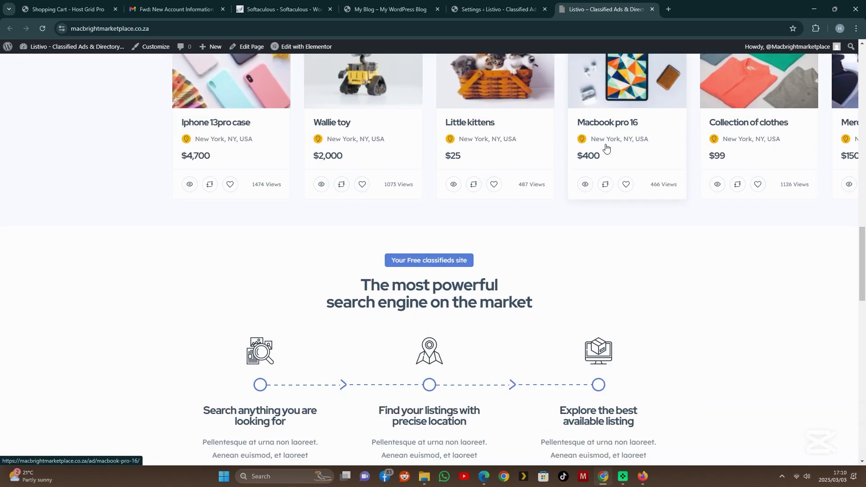
{"action": "scroll", "coordinate": [606, 148], "scroll_direction": "down", "scroll_amount": 5}
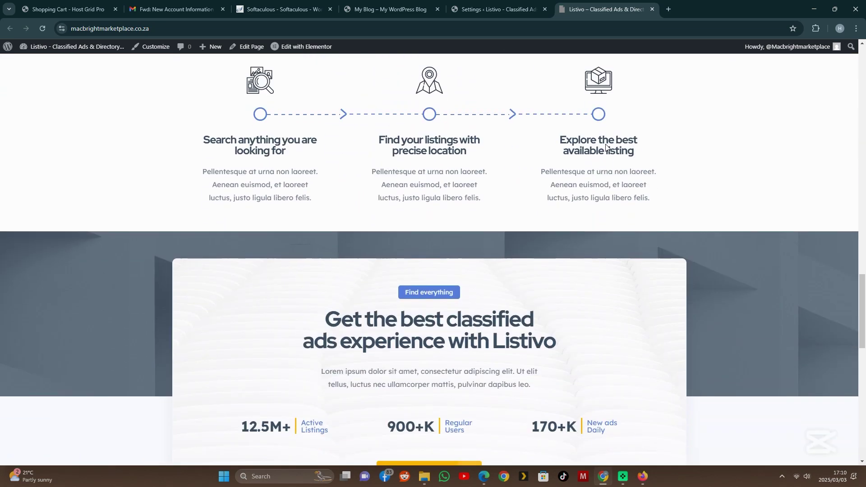
{"action": "scroll", "coordinate": [606, 147], "scroll_direction": "down", "scroll_amount": 6}
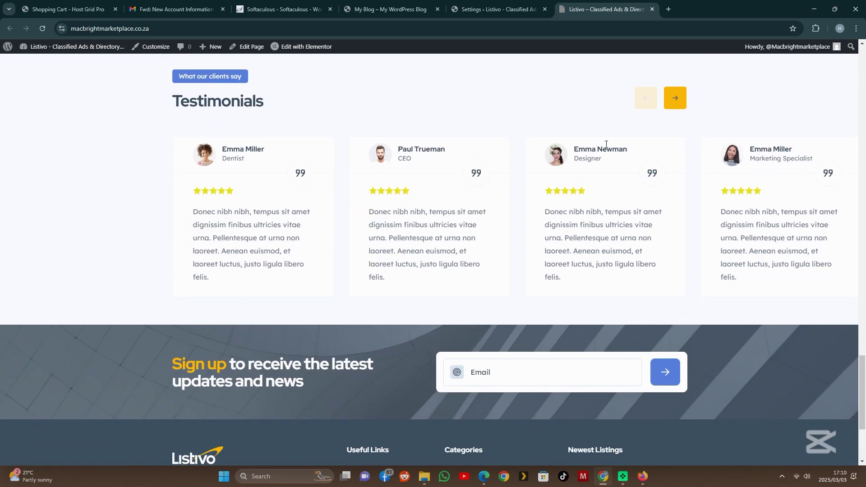
{"action": "scroll", "coordinate": [607, 147], "scroll_direction": "up", "scroll_amount": 4}
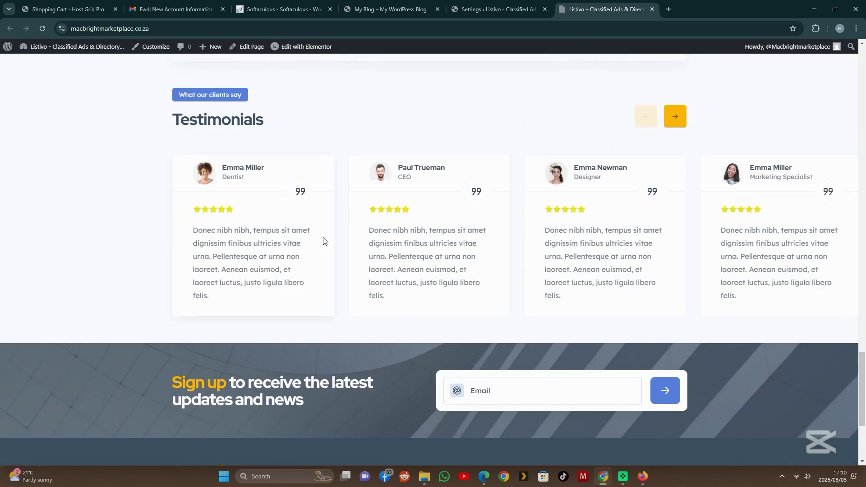
{"action": "scroll", "coordinate": [345, 237], "scroll_direction": "down", "scroll_amount": 4}
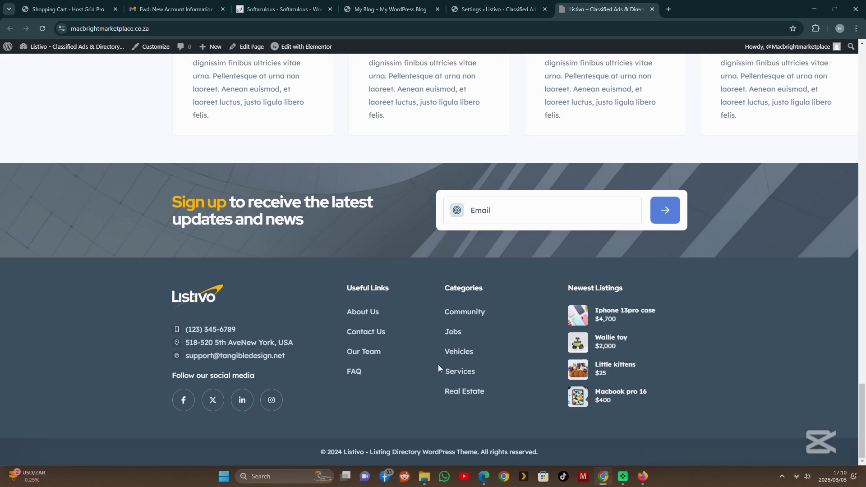
{"action": "scroll", "coordinate": [438, 365], "scroll_direction": "up", "scroll_amount": 6}
{"action": "scroll", "coordinate": [438, 365], "scroll_direction": "up", "scroll_amount": 15}
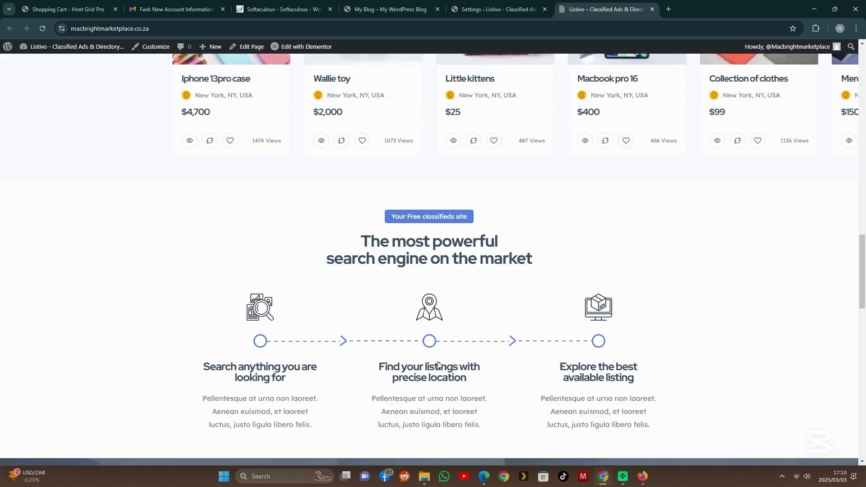
{"action": "scroll", "coordinate": [438, 363], "scroll_direction": "up", "scroll_amount": 10}
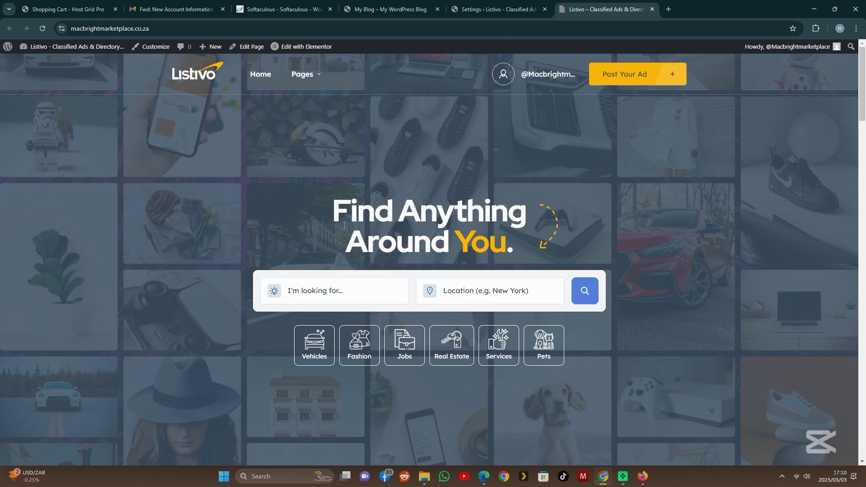
Step: Filter the homepage's Featured ads to Cars, showing the two Mercedes-Benz S-Class listings
{"action": "scroll", "coordinate": [343, 244], "scroll_direction": "down", "scroll_amount": 6}
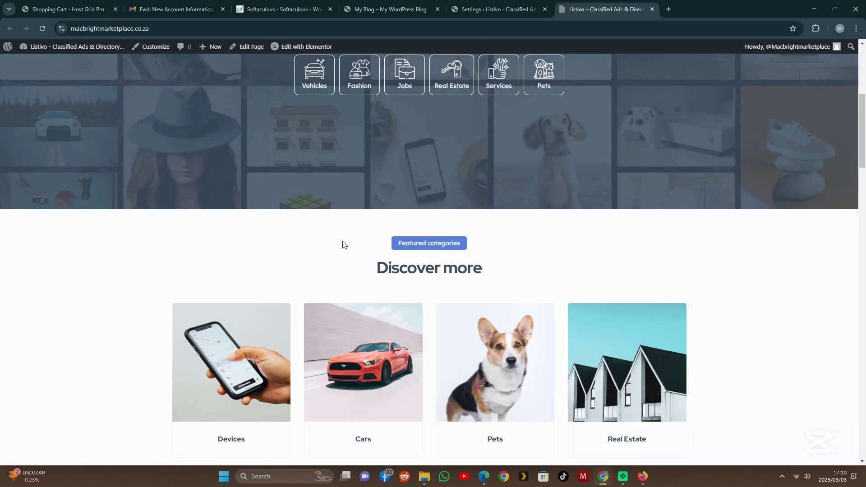
{"action": "scroll", "coordinate": [343, 244], "scroll_direction": "down", "scroll_amount": 4}
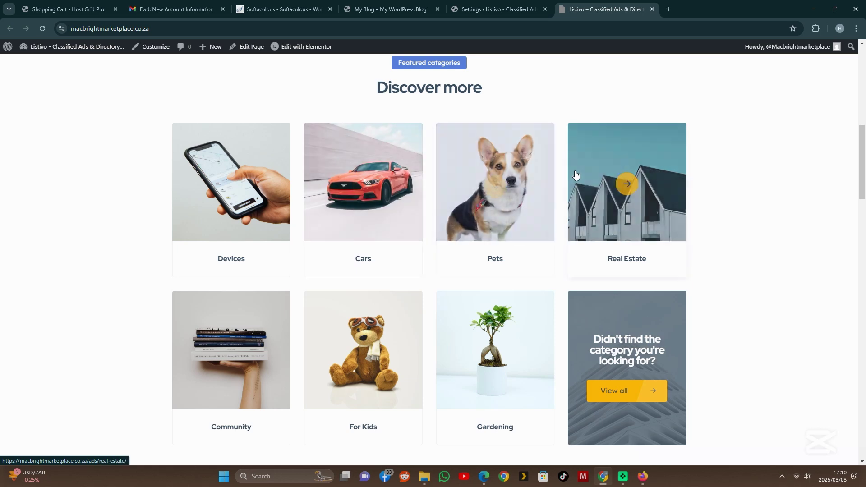
{"action": "scroll", "coordinate": [576, 175], "scroll_direction": "up", "scroll_amount": 10}
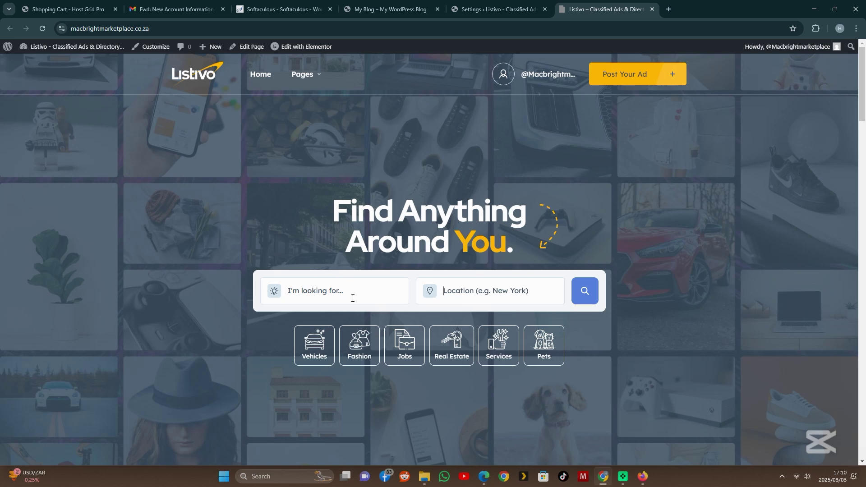
{"action": "scroll", "coordinate": [413, 282], "scroll_direction": "down", "scroll_amount": 3}
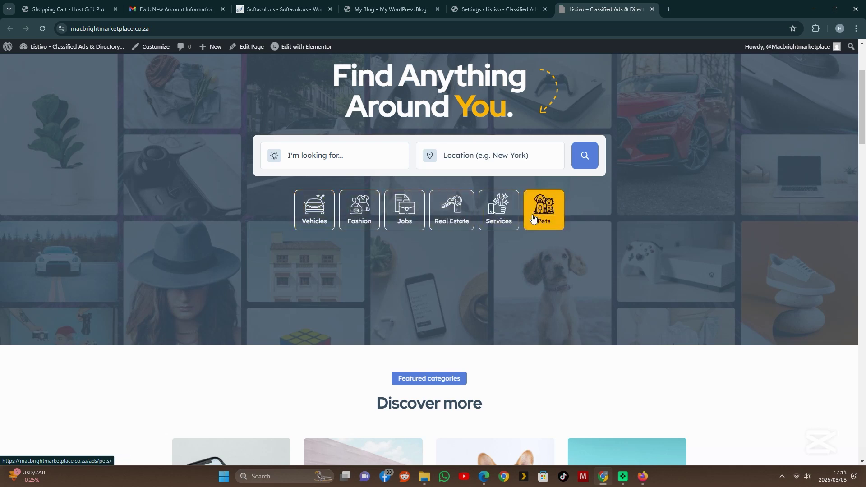
{"action": "scroll", "coordinate": [530, 222], "scroll_direction": "down", "scroll_amount": 3}
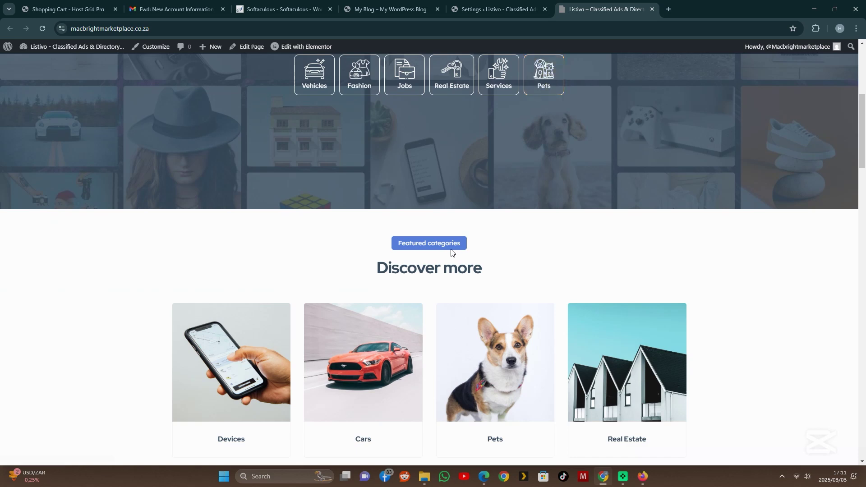
{"action": "scroll", "coordinate": [395, 246], "scroll_direction": "down", "scroll_amount": 2}
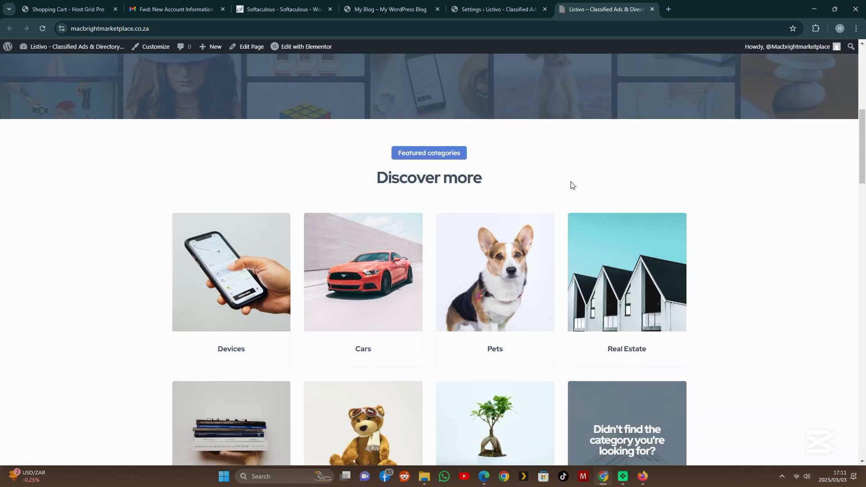
{"action": "scroll", "coordinate": [462, 154], "scroll_direction": "down", "scroll_amount": 3}
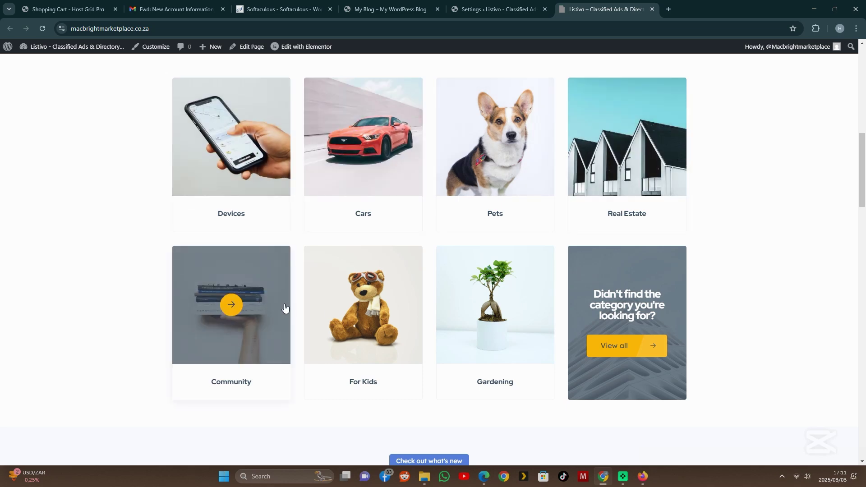
{"action": "scroll", "coordinate": [638, 213], "scroll_direction": "down", "scroll_amount": 7}
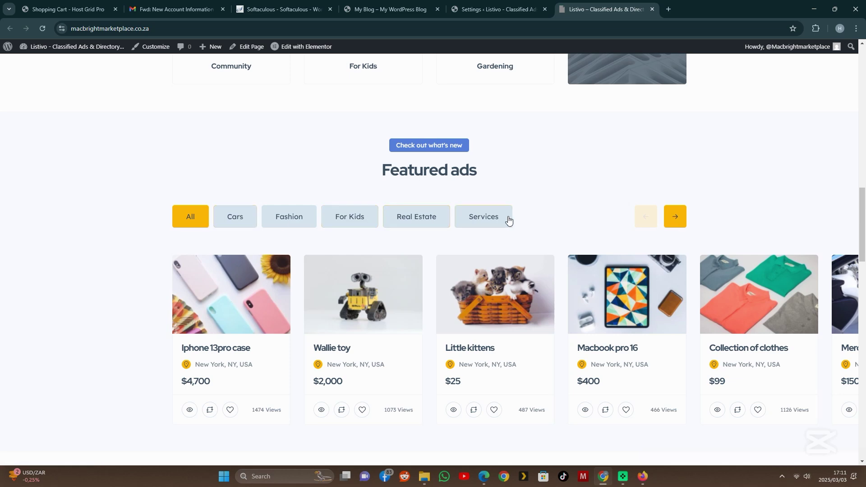
{"action": "left_click", "coordinate": [229, 218]}
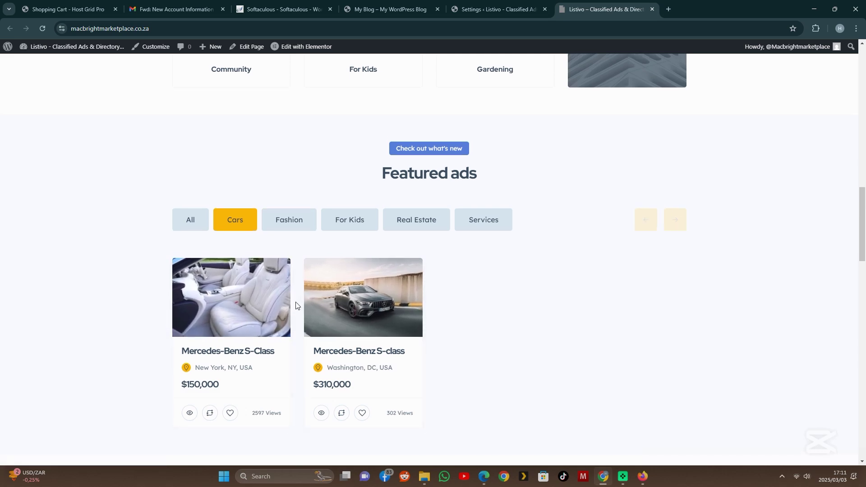
{"action": "scroll", "coordinate": [295, 305], "scroll_direction": "up", "scroll_amount": 5}
{"action": "scroll", "coordinate": [296, 305], "scroll_direction": "up", "scroll_amount": 10}
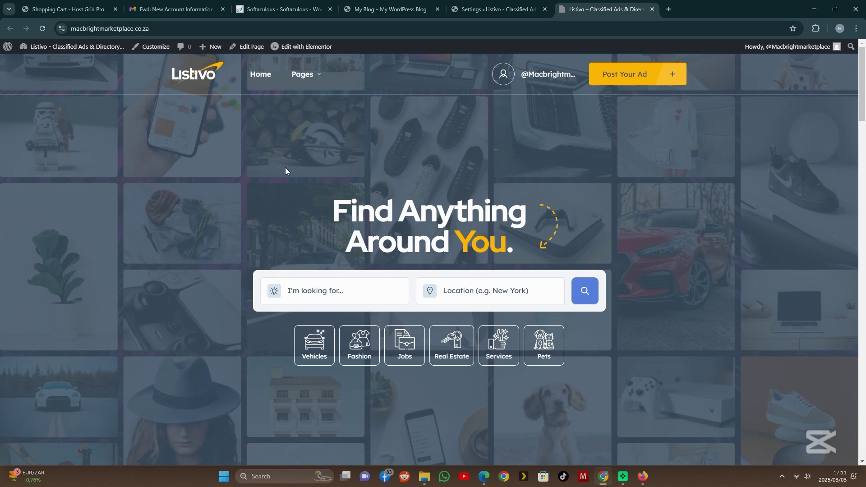
{"action": "scroll", "coordinate": [289, 180], "scroll_direction": "down", "scroll_amount": 3}
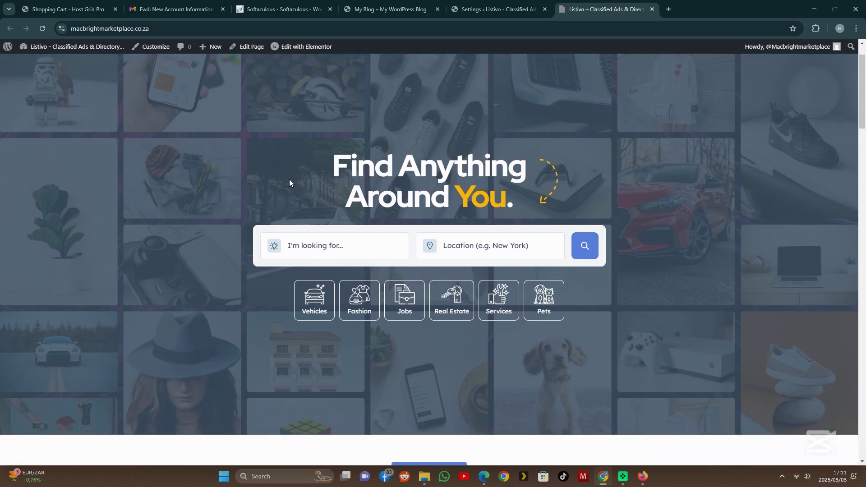
{"action": "scroll", "coordinate": [291, 182], "scroll_direction": "up", "scroll_amount": 3}
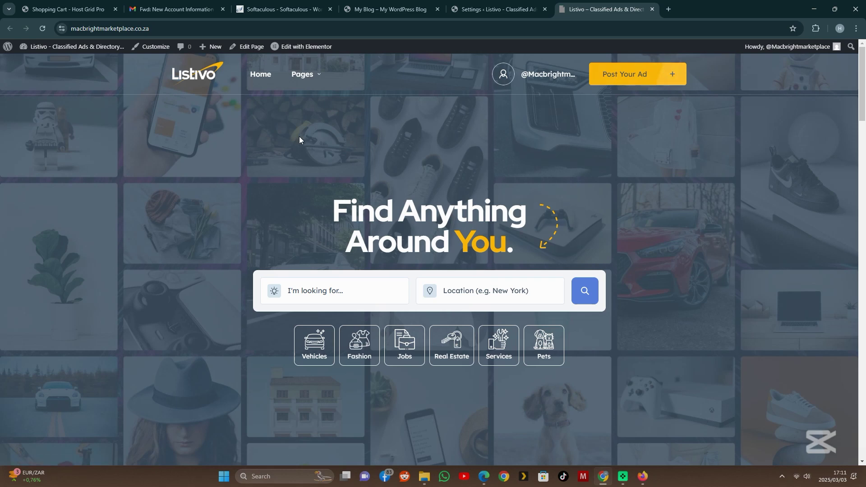
{"action": "left_click", "coordinate": [642, 74]}
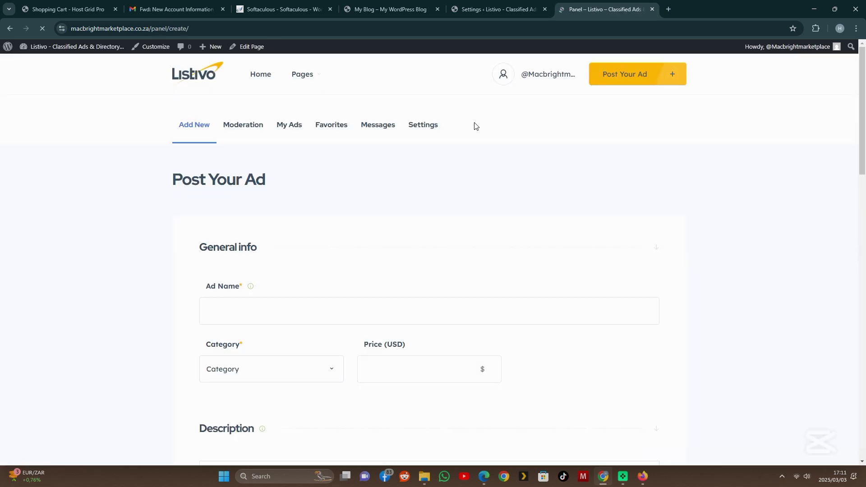
{"action": "scroll", "coordinate": [475, 126], "scroll_direction": "down", "scroll_amount": 3}
{"action": "scroll", "coordinate": [475, 126], "scroll_direction": "down", "scroll_amount": 2}
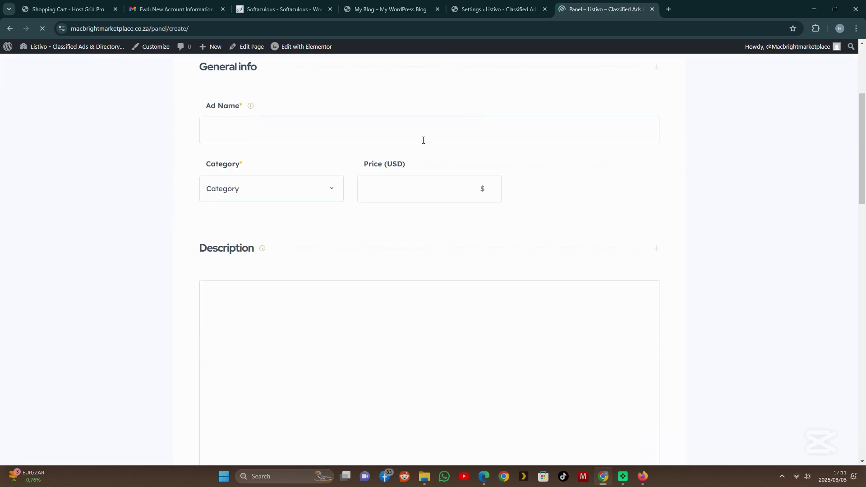
{"action": "left_click", "coordinate": [407, 136]}
{"action": "left_click", "coordinate": [271, 181]}
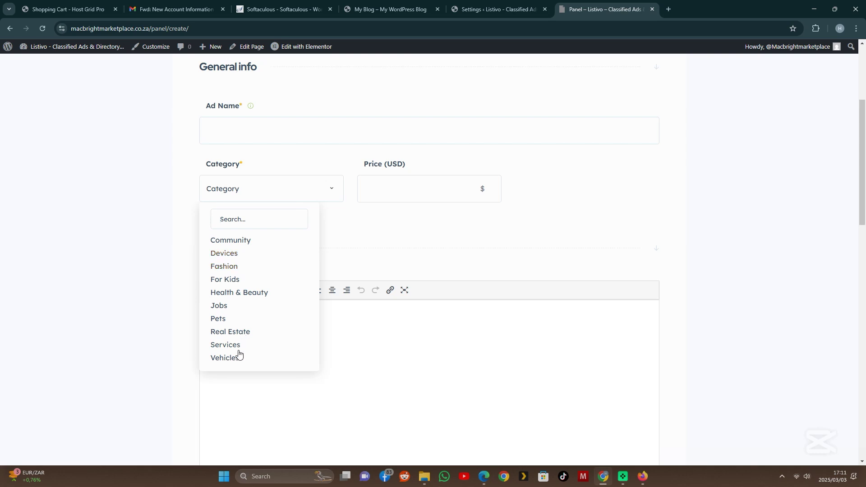
{"action": "left_click", "coordinate": [445, 190]}
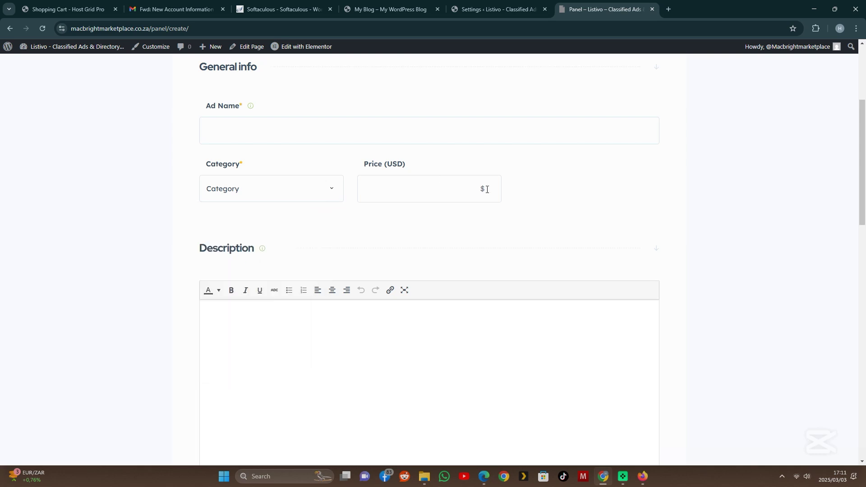
{"action": "scroll", "coordinate": [423, 259], "scroll_direction": "down", "scroll_amount": 12}
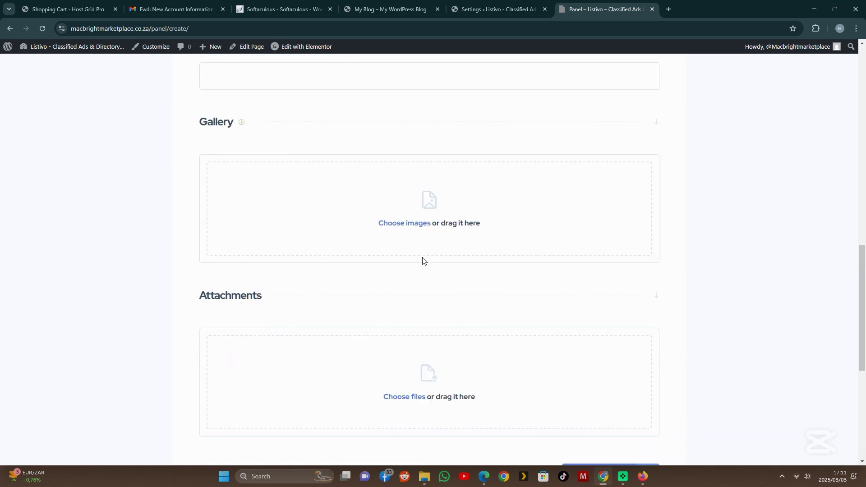
{"action": "scroll", "coordinate": [424, 261], "scroll_direction": "down", "scroll_amount": 6}
{"action": "scroll", "coordinate": [423, 261], "scroll_direction": "up", "scroll_amount": 15}
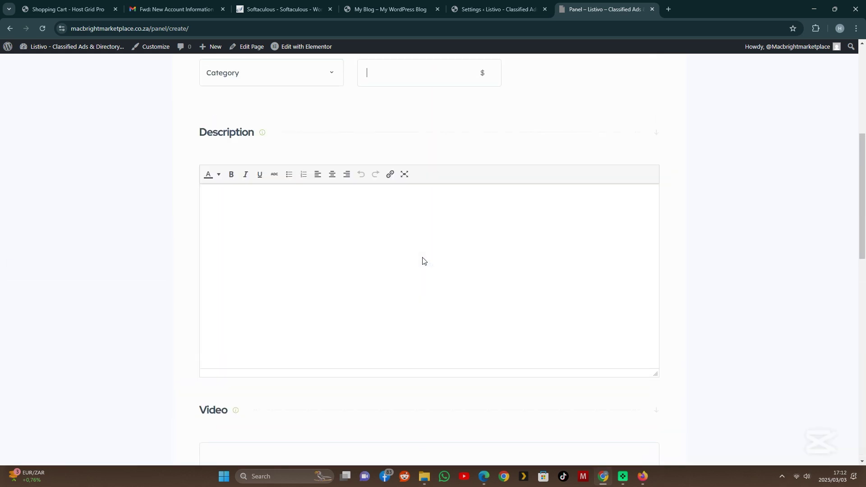
{"action": "scroll", "coordinate": [423, 260], "scroll_direction": "up", "scroll_amount": 6}
{"action": "left_click", "coordinate": [253, 78]}
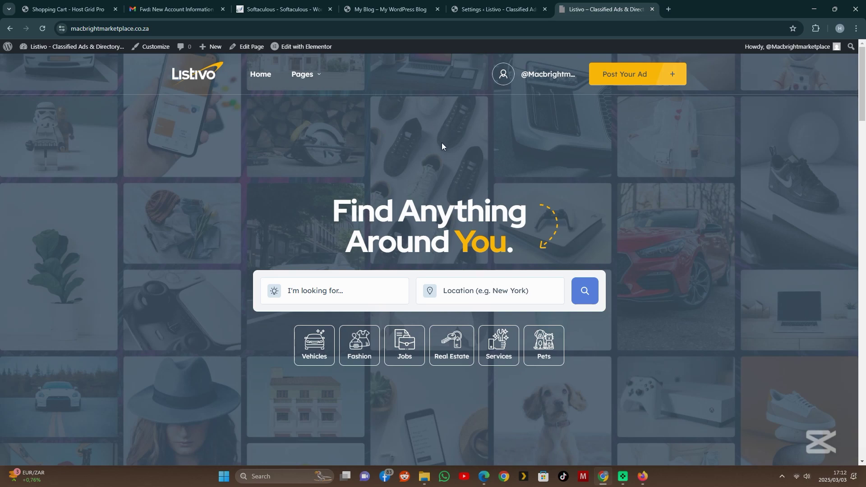
{"action": "scroll", "coordinate": [437, 164], "scroll_direction": "down", "scroll_amount": 14}
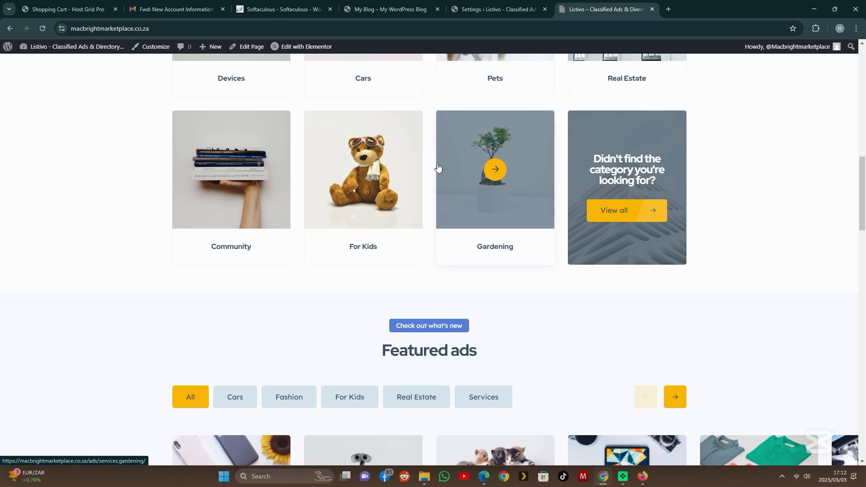
{"action": "scroll", "coordinate": [437, 167], "scroll_direction": "down", "scroll_amount": 15}
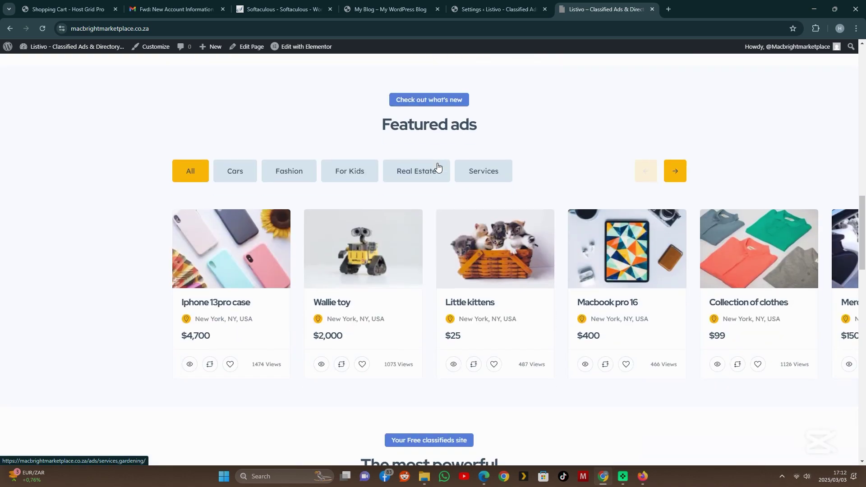
{"action": "scroll", "coordinate": [437, 167], "scroll_direction": "down", "scroll_amount": 12}
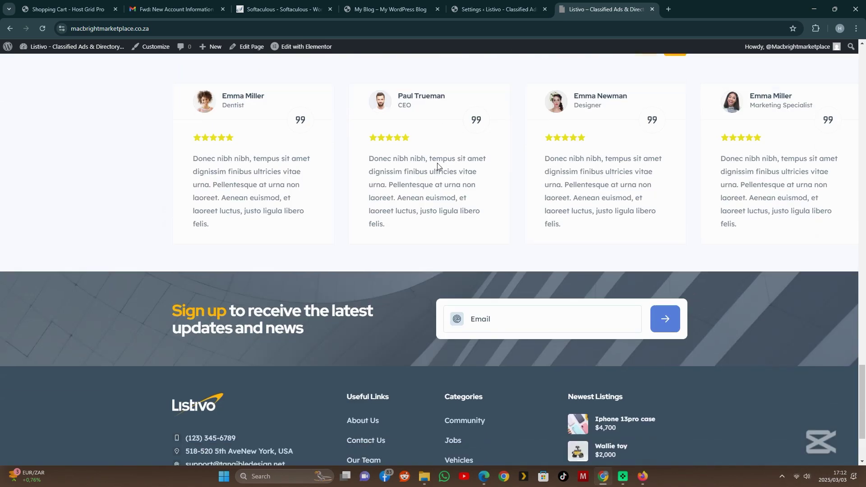
{"action": "scroll", "coordinate": [437, 164], "scroll_direction": "up", "scroll_amount": 20}
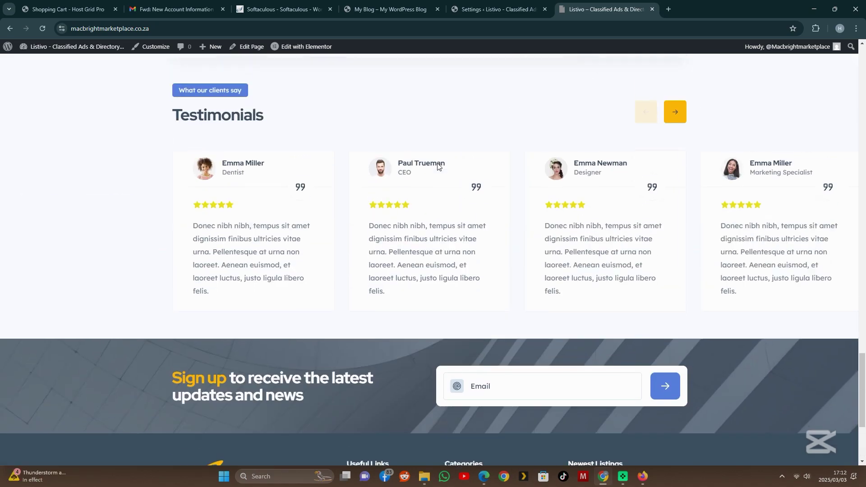
{"action": "scroll", "coordinate": [438, 167], "scroll_direction": "up", "scroll_amount": 20}
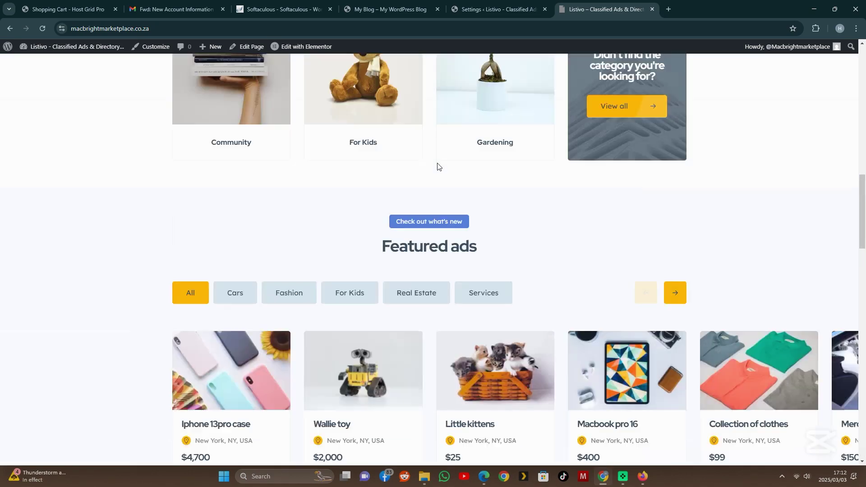
{"action": "scroll", "coordinate": [437, 166], "scroll_direction": "up", "scroll_amount": 5}
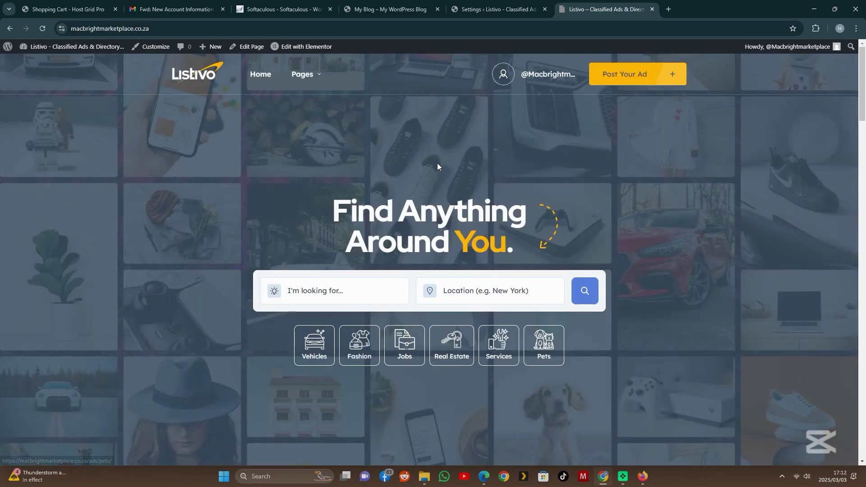